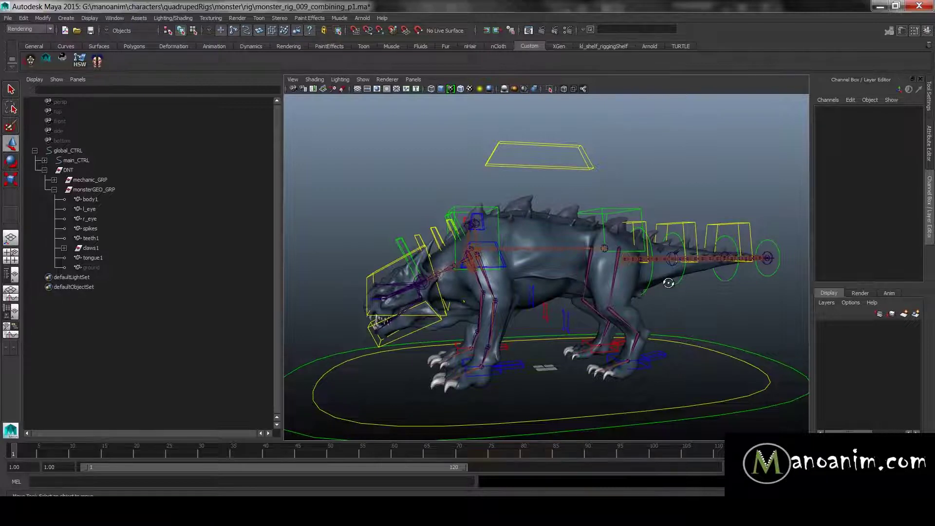
# Examine the monster rig up close from the head and front legs to the hind leg joints
pyautogui.keyDown('alt'); pyautogui.moveTo(622, 253); pyautogui.dragTo(649, 305, button='right'); pyautogui.keyUp('alt')
pyautogui.keyDown('alt'); pyautogui.moveTo(649, 305); pyautogui.dragTo(655, 248, button='middle'); pyautogui.keyUp('alt')
pyautogui.keyDown('alt'); pyautogui.moveTo(667, 287); pyautogui.dragTo(647, 276, button='right'); pyautogui.keyUp('alt')
pyautogui.keyDown('alt'); pyautogui.moveTo(552, 238); pyautogui.dragTo(615, 195, button='middle'); pyautogui.keyUp('alt')
pyautogui.keyDown('alt'); pyautogui.moveTo(615, 195); pyautogui.dragTo(630, 246, button='right'); pyautogui.keyUp('alt')
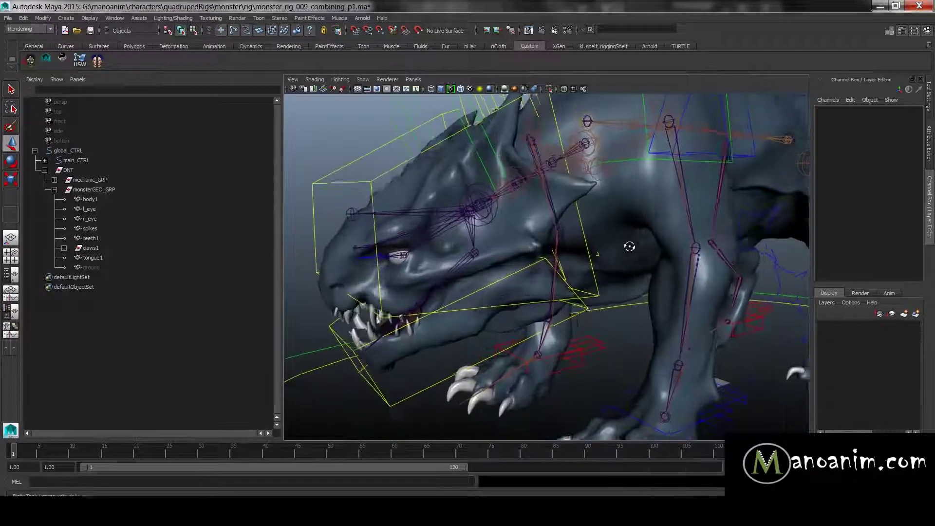
pyautogui.keyDown('alt'); pyautogui.moveTo(630, 246); pyautogui.dragTo(592, 250); pyautogui.keyUp('alt')
pyautogui.keyDown('alt'); pyautogui.moveTo(592, 250); pyautogui.dragTo(585, 224, button='right'); pyautogui.keyUp('alt')
pyautogui.keyDown('alt'); pyautogui.moveTo(586, 224); pyautogui.dragTo(671, 219); pyautogui.keyUp('alt')
pyautogui.keyDown('alt'); pyautogui.moveTo(672, 219); pyautogui.dragTo(603, 260, button='right'); pyautogui.keyUp('alt')
pyautogui.keyDown('alt'); pyautogui.moveTo(604, 261); pyautogui.dragTo(605, 229); pyautogui.keyUp('alt')
pyautogui.keyDown('alt'); pyautogui.moveTo(605, 229); pyautogui.dragTo(628, 253, button='right'); pyautogui.keyUp('alt')
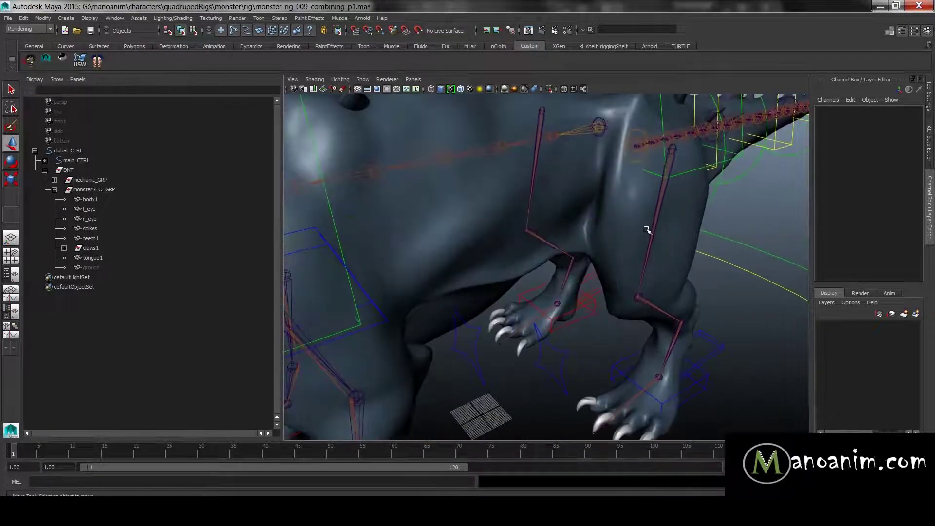
pyautogui.keyDown('alt'); pyautogui.moveTo(620, 199); pyautogui.dragTo(574, 188); pyautogui.keyUp('alt')
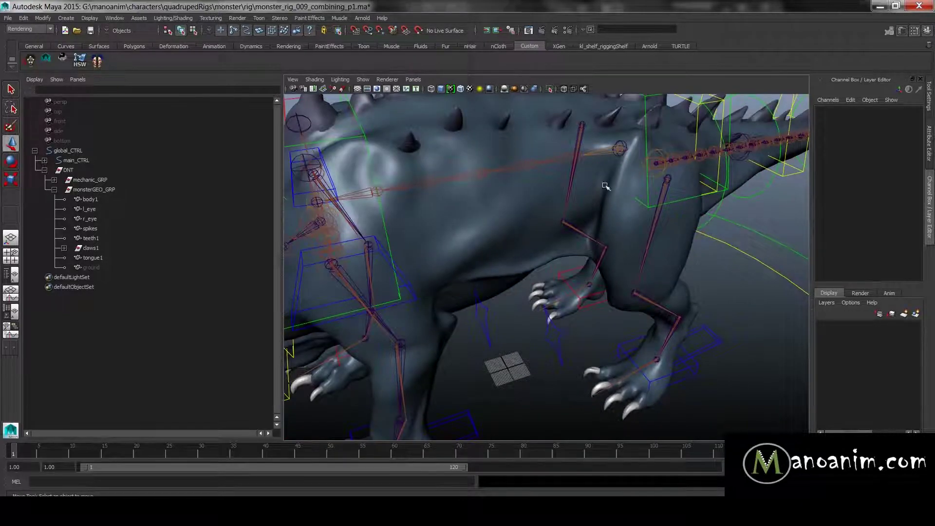
pyautogui.keyDown('alt'); pyautogui.moveTo(605, 186); pyautogui.dragTo(614, 170, button='right'); pyautogui.keyUp('alt')
# Inspect the m_spineAJC_IK_JNT joint, deselect it, and examine the rig's spine and leg joints from several sides
pyautogui.click(531, 185)
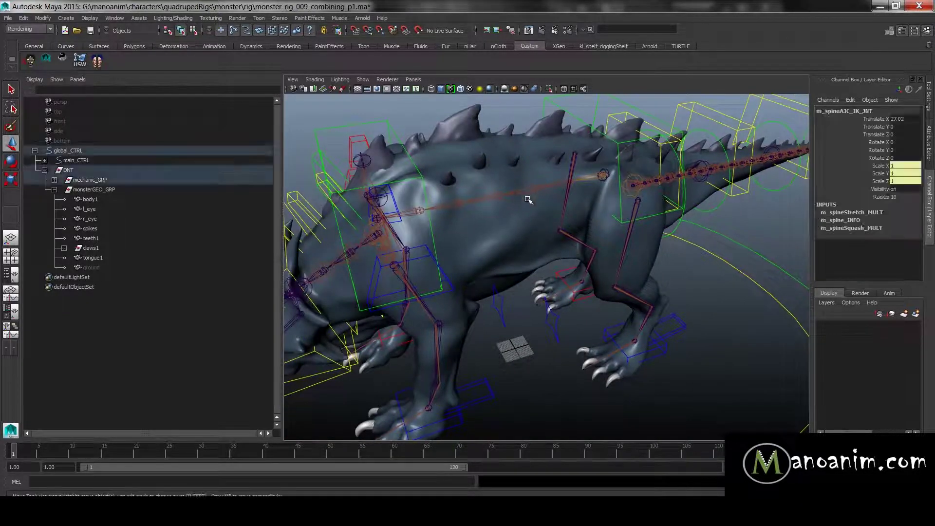
pyautogui.click(500, 110)
pyautogui.keyDown('alt'); pyautogui.moveTo(590, 195); pyautogui.dragTo(587, 192, button='right'); pyautogui.keyUp('alt')
pyautogui.keyDown('alt'); pyautogui.moveTo(587, 193); pyautogui.dragTo(591, 213, button='middle'); pyautogui.keyUp('alt')
pyautogui.keyDown('alt'); pyautogui.moveTo(591, 213); pyautogui.dragTo(526, 220, button='right'); pyautogui.keyUp('alt')
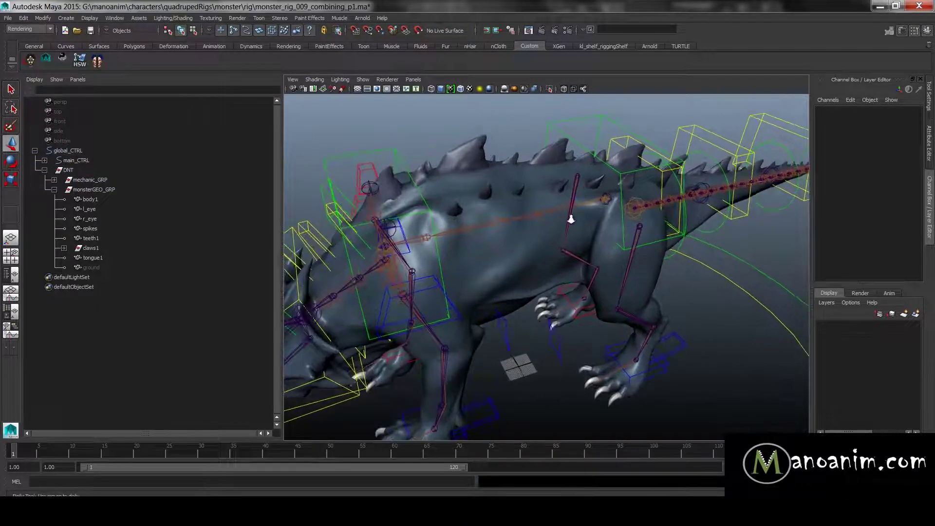
pyautogui.keyDown('alt'); pyautogui.moveTo(570, 211); pyautogui.dragTo(594, 217); pyautogui.keyUp('alt')
pyautogui.keyDown('alt'); pyautogui.moveTo(594, 217); pyautogui.dragTo(614, 224, button='right'); pyautogui.keyUp('alt')
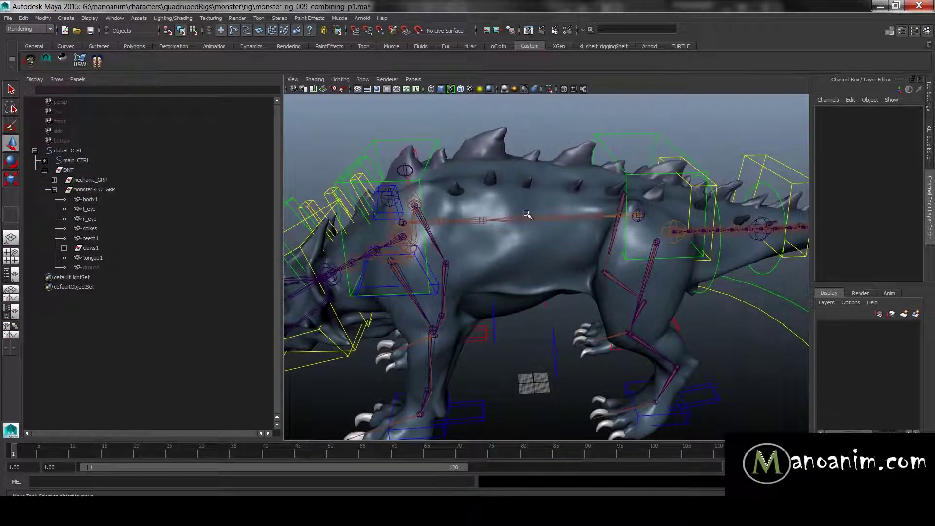
pyautogui.keyDown('alt'); pyautogui.moveTo(558, 221); pyautogui.dragTo(540, 219, button='right'); pyautogui.keyUp('alt')
pyautogui.keyDown('alt'); pyautogui.moveTo(587, 221); pyautogui.dragTo(611, 213); pyautogui.keyUp('alt')
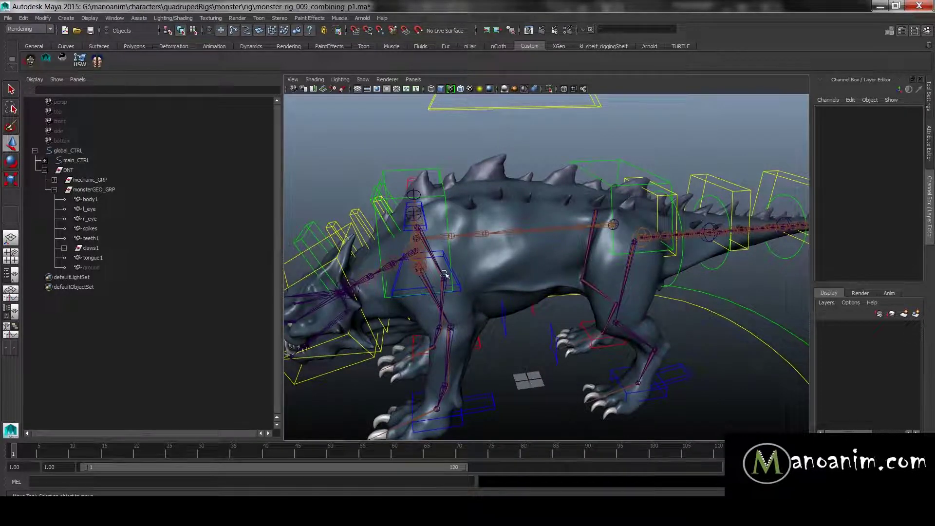
pyautogui.keyDown('alt'); pyautogui.moveTo(610, 264); pyautogui.dragTo(764, 244); pyautogui.keyUp('alt')
pyautogui.keyDown('alt'); pyautogui.moveTo(595, 272); pyautogui.dragTo(579, 269, button='right'); pyautogui.keyUp('alt')
pyautogui.keyDown('alt'); pyautogui.moveTo(579, 270); pyautogui.dragTo(597, 244, button='middle'); pyautogui.keyUp('alt')
pyautogui.keyDown('alt'); pyautogui.moveTo(597, 244); pyautogui.dragTo(597, 240, button='right'); pyautogui.keyUp('alt')
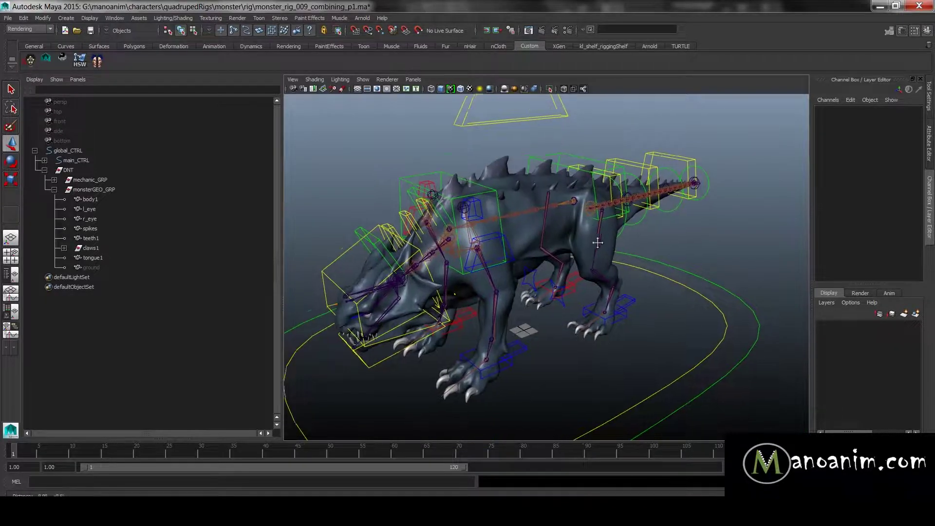
pyautogui.keyDown('alt'); pyautogui.moveTo(597, 240); pyautogui.dragTo(610, 225, button='middle'); pyautogui.keyUp('alt')
pyautogui.keyDown('alt'); pyautogui.moveTo(605, 245); pyautogui.dragTo(620, 248, button='right'); pyautogui.keyUp('alt')
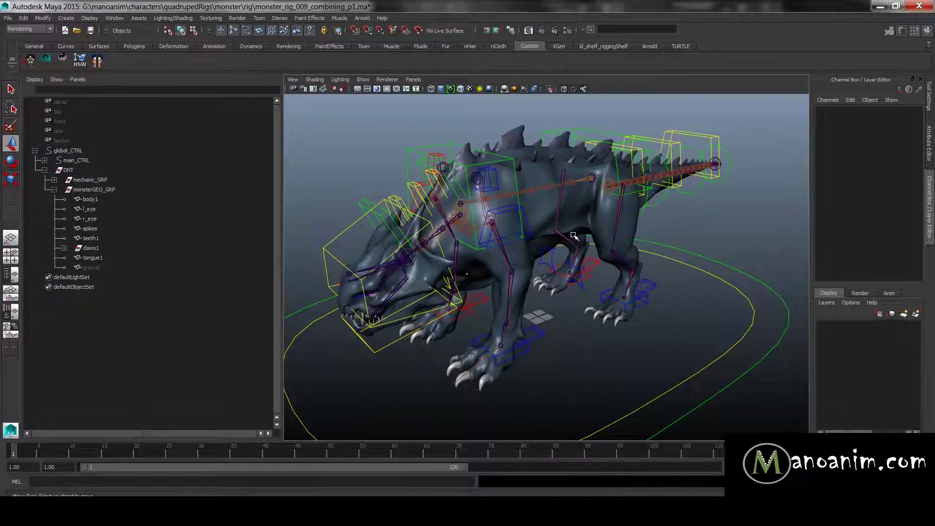
# Examine the monster's teeth, jaw, eyes and front claws up close, as well as the whole body geometry
pyautogui.keyDown('alt'); pyautogui.moveTo(560, 303); pyautogui.dragTo(610, 329, button='right'); pyautogui.keyUp('alt')
pyautogui.keyDown('alt'); pyautogui.moveTo(526, 325); pyautogui.dragTo(575, 343, button='right'); pyautogui.keyUp('alt')
pyautogui.keyDown('alt'); pyautogui.moveTo(479, 328); pyautogui.dragTo(351, 313); pyautogui.keyUp('alt')
pyautogui.keyDown('alt'); pyautogui.moveTo(567, 218); pyautogui.dragTo(440, 231); pyautogui.keyUp('alt')
pyautogui.keyDown('alt'); pyautogui.moveTo(440, 230); pyautogui.dragTo(487, 209, button='middle'); pyautogui.keyUp('alt')
pyautogui.keyDown('alt'); pyautogui.moveTo(535, 233); pyautogui.dragTo(676, 246, button='right'); pyautogui.keyUp('alt')
pyautogui.keyDown('alt'); pyautogui.moveTo(414, 217); pyautogui.dragTo(489, 255, button='middle'); pyautogui.keyUp('alt')
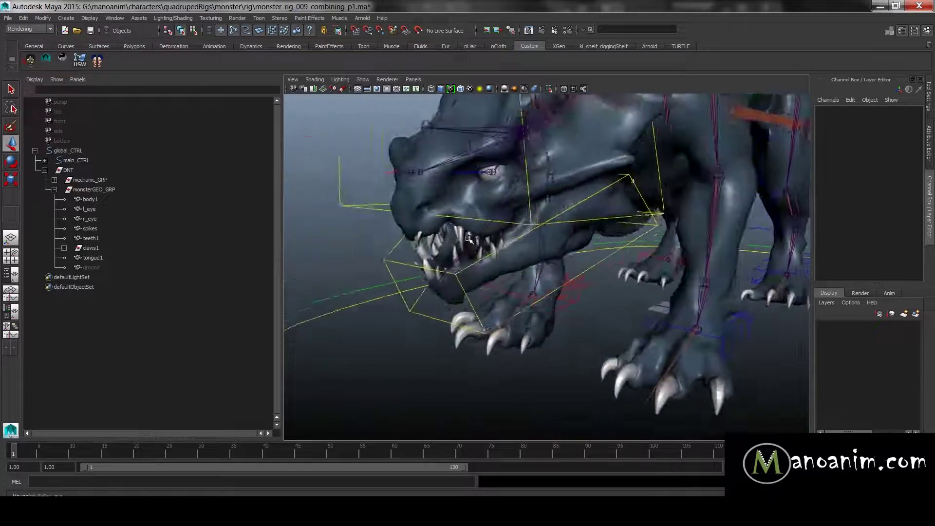
pyautogui.keyDown('alt'); pyautogui.moveTo(467, 251); pyautogui.dragTo(539, 257, button='right'); pyautogui.keyUp('alt')
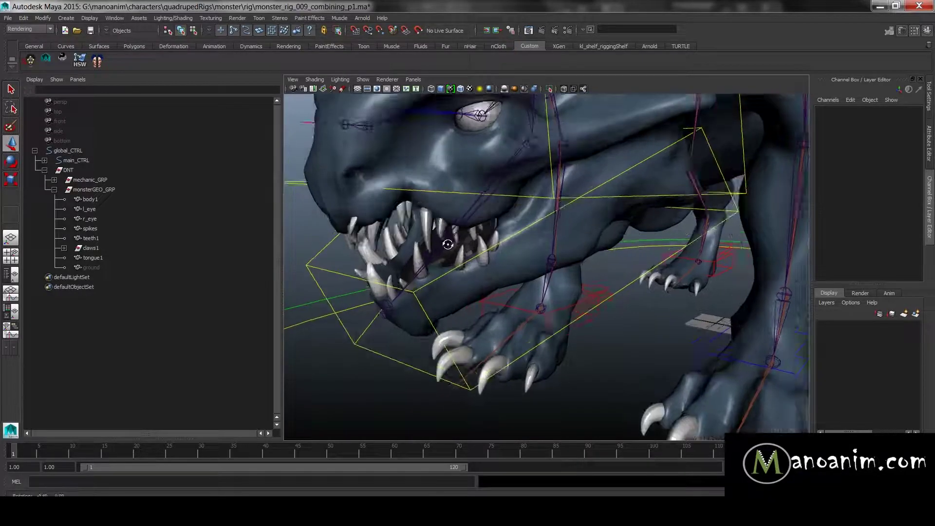
pyautogui.keyDown('alt'); pyautogui.moveTo(448, 244); pyautogui.dragTo(436, 228); pyautogui.keyUp('alt')
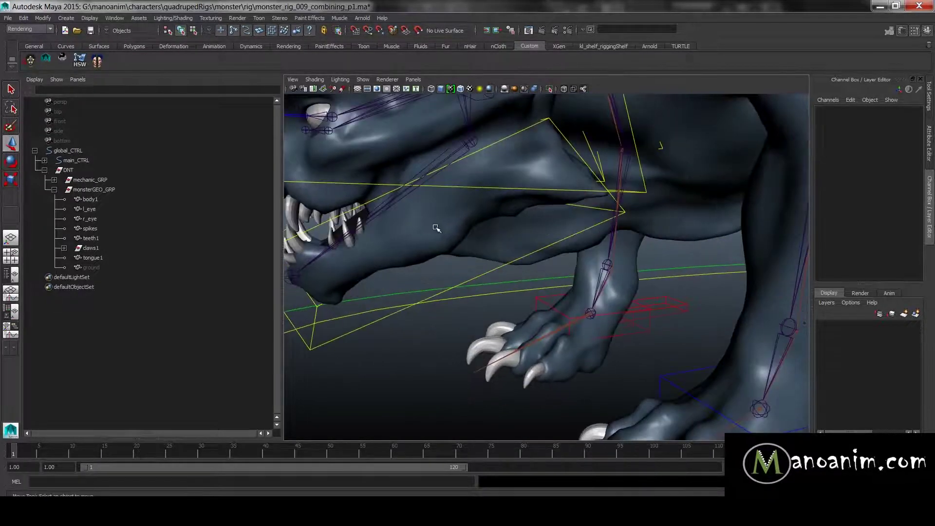
pyautogui.keyDown('alt'); pyautogui.moveTo(681, 193); pyautogui.dragTo(532, 181, button='middle'); pyautogui.keyUp('alt')
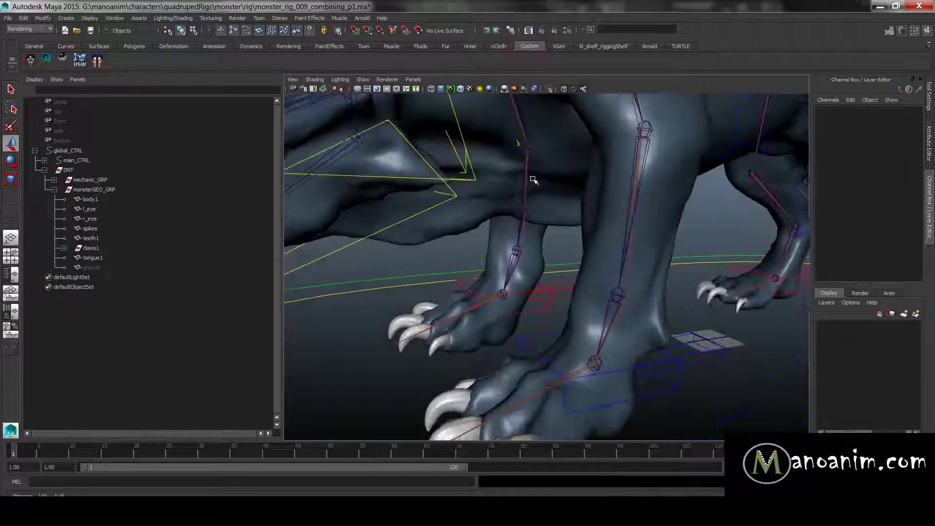
pyautogui.keyDown('alt'); pyautogui.moveTo(532, 181); pyautogui.dragTo(534, 209, button='right'); pyautogui.keyUp('alt')
pyautogui.keyDown('alt'); pyautogui.moveTo(534, 209); pyautogui.dragTo(536, 176, button='middle'); pyautogui.keyUp('alt')
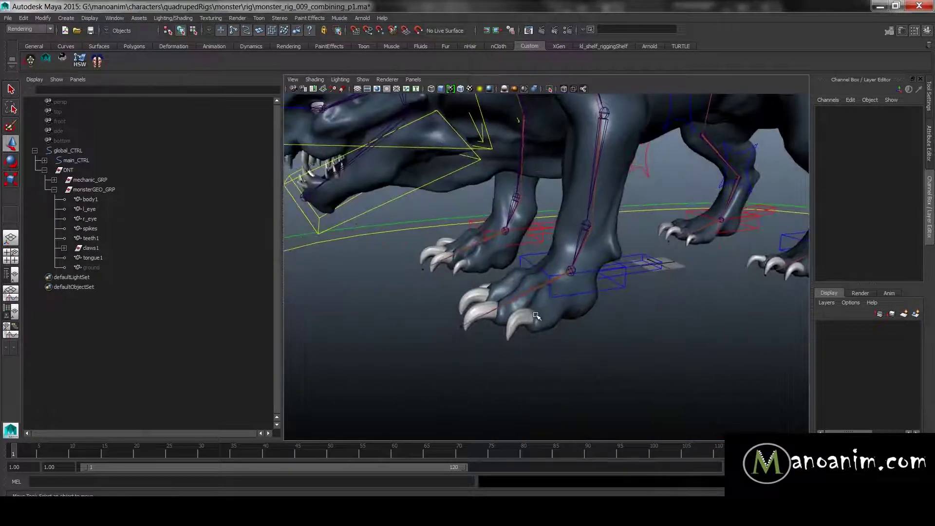
pyautogui.keyDown('alt'); pyautogui.moveTo(595, 247); pyautogui.dragTo(633, 140, button='right'); pyautogui.keyUp('alt')
pyautogui.keyDown('alt'); pyautogui.moveTo(632, 139); pyautogui.dragTo(623, 242, button='middle'); pyautogui.keyUp('alt')
pyautogui.keyDown('alt'); pyautogui.moveTo(624, 242); pyautogui.dragTo(650, 221, button='right'); pyautogui.keyUp('alt')
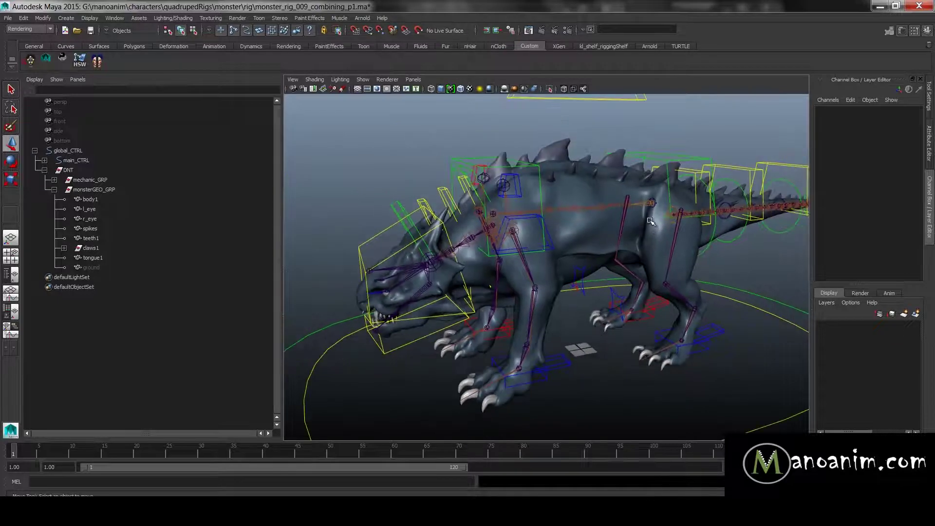
pyautogui.keyDown('alt'); pyautogui.moveTo(665, 194); pyautogui.dragTo(683, 197); pyautogui.keyUp('alt')
pyautogui.keyDown('alt'); pyautogui.moveTo(731, 231); pyautogui.dragTo(706, 236); pyautogui.keyUp('alt')
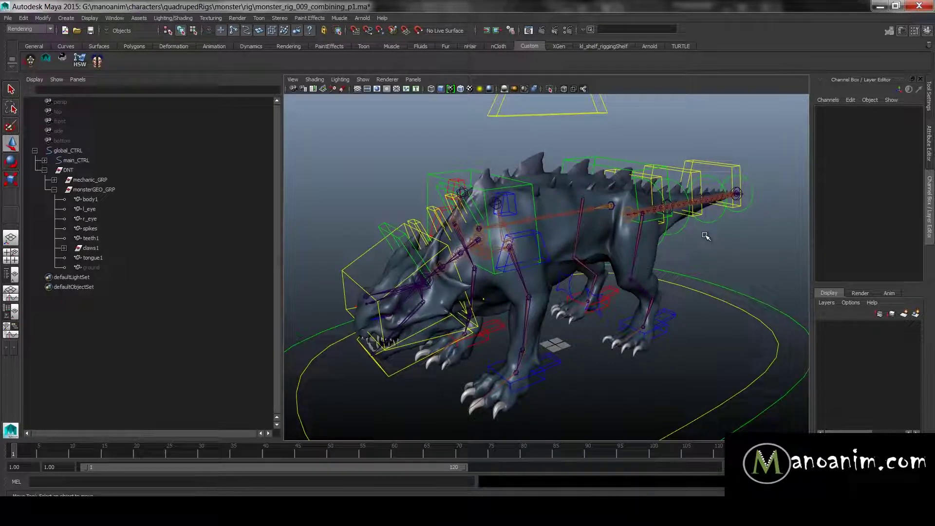
pyautogui.keyDown('alt'); pyautogui.moveTo(588, 258); pyautogui.dragTo(650, 274, button='right'); pyautogui.keyUp('alt')
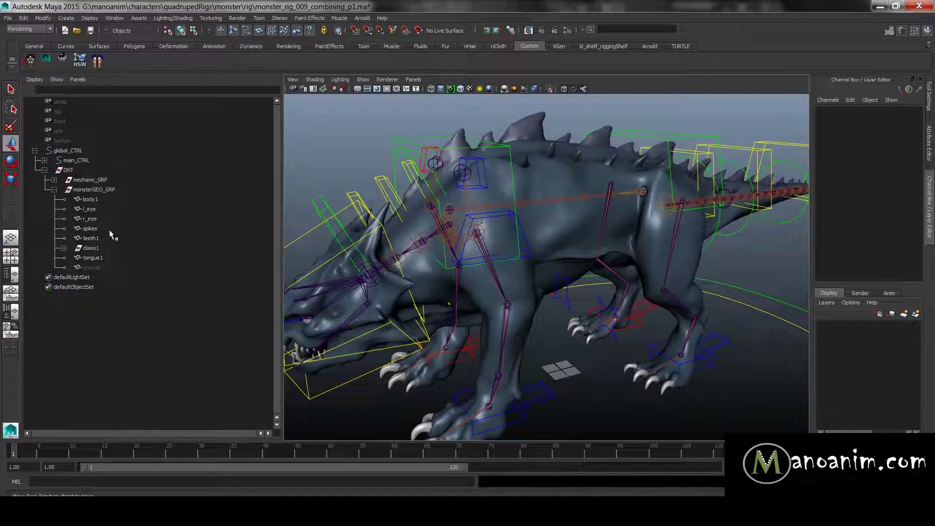
pyautogui.keyDown('alt'); pyautogui.moveTo(611, 186); pyautogui.dragTo(549, 194); pyautogui.keyUp('alt')
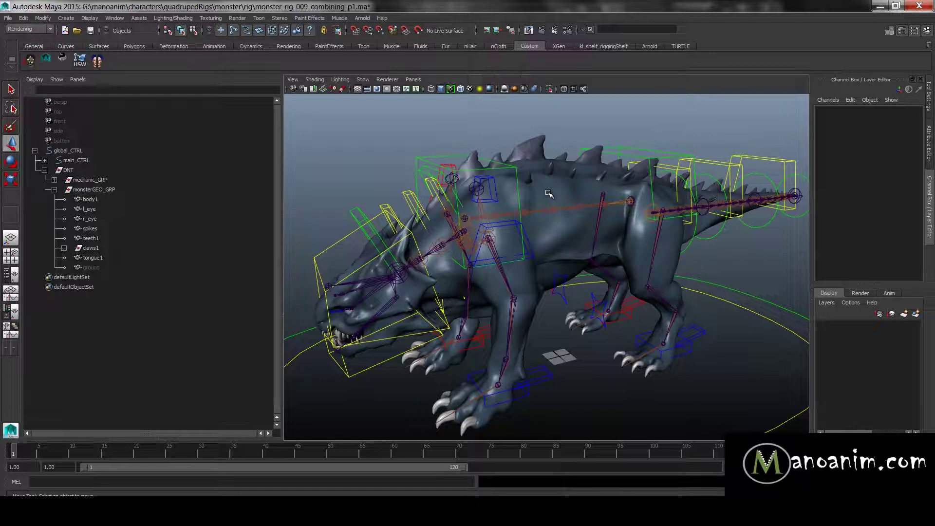
# Set the input line's mode to Select by name
pyautogui.click(591, 29)
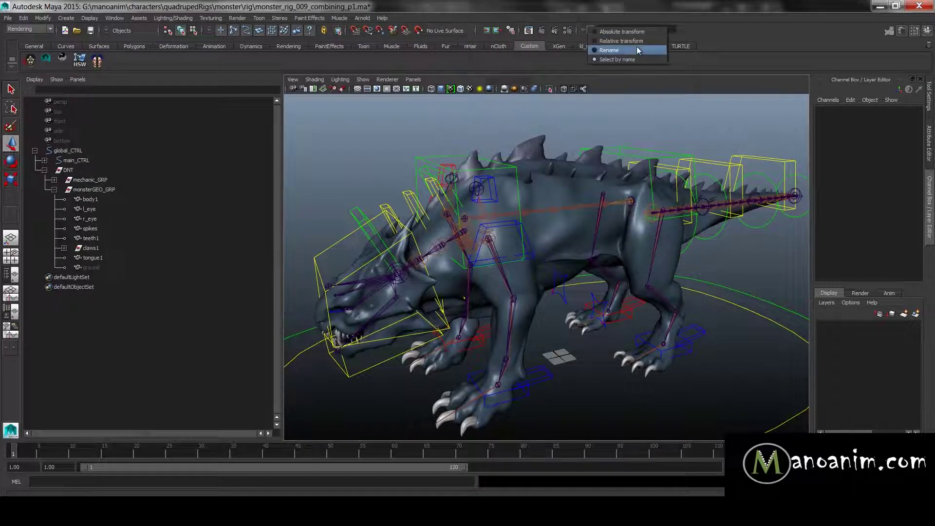
pyautogui.click(633, 59)
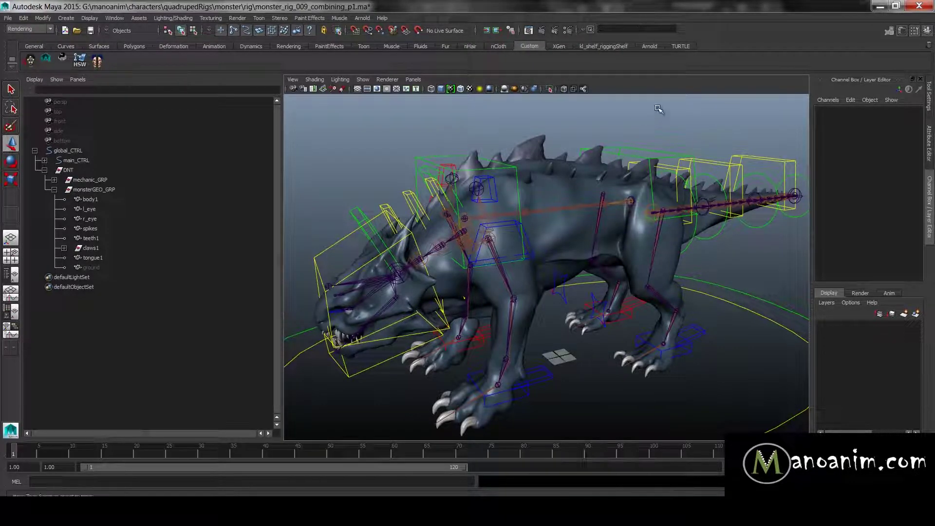
# Select the left hind leg's l_legHindAJASpring_JNT joint and reveal it in the Outliner hierarchy
pyautogui.keyDown('alt'); pyautogui.moveTo(672, 164); pyautogui.dragTo(641, 196); pyautogui.keyUp('alt')
pyautogui.keyDown('alt'); pyautogui.moveTo(641, 196); pyautogui.dragTo(682, 201, button='right'); pyautogui.keyUp('alt')
pyautogui.keyDown('alt'); pyautogui.moveTo(682, 201); pyautogui.dragTo(566, 211, button='middle'); pyautogui.keyUp('alt')
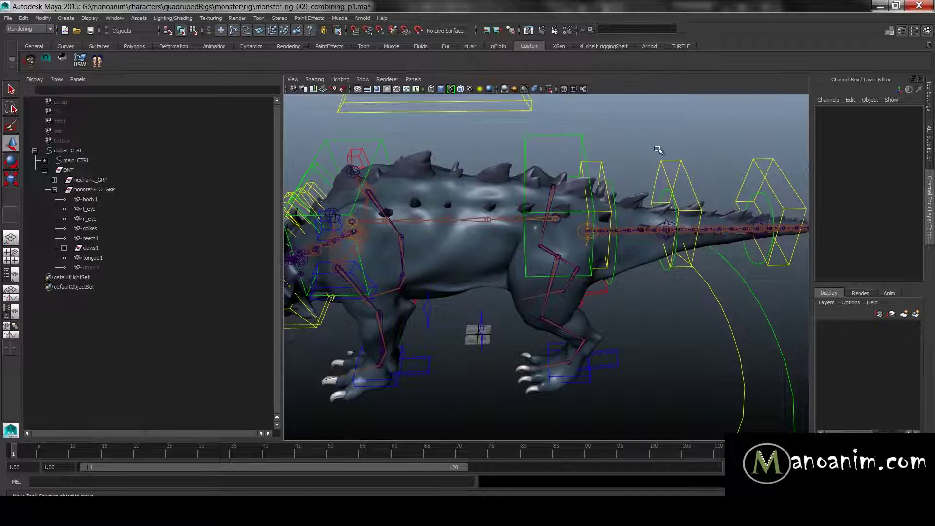
pyautogui.keyDown('alt'); pyautogui.moveTo(667, 210); pyautogui.dragTo(604, 244); pyautogui.keyUp('alt')
pyautogui.keyDown('alt'); pyautogui.moveTo(516, 224); pyautogui.dragTo(726, 249, button='right'); pyautogui.keyUp('alt')
pyautogui.click(550, 150)
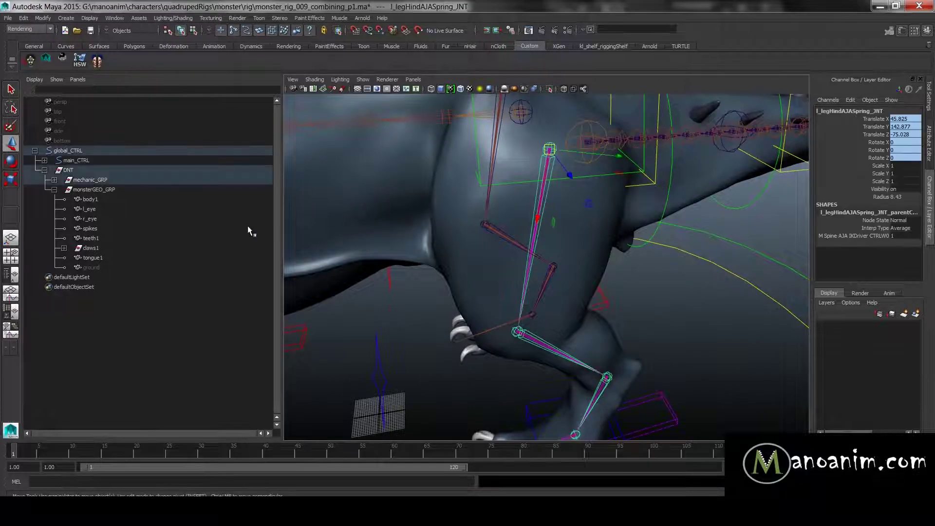
pyautogui.press('f')
pyautogui.keyDown('alt'); pyautogui.moveTo(453, 225); pyautogui.dragTo(444, 219); pyautogui.keyUp('alt')
pyautogui.keyDown('alt'); pyautogui.moveTo(445, 219); pyautogui.dragTo(492, 234, button='right'); pyautogui.keyUp('alt')
pyautogui.keyDown('alt'); pyautogui.moveTo(627, 343); pyautogui.dragTo(582, 283, button='right'); pyautogui.keyUp('alt')
pyautogui.keyDown('alt'); pyautogui.moveTo(583, 284); pyautogui.dragTo(570, 217, button='middle'); pyautogui.keyUp('alt')
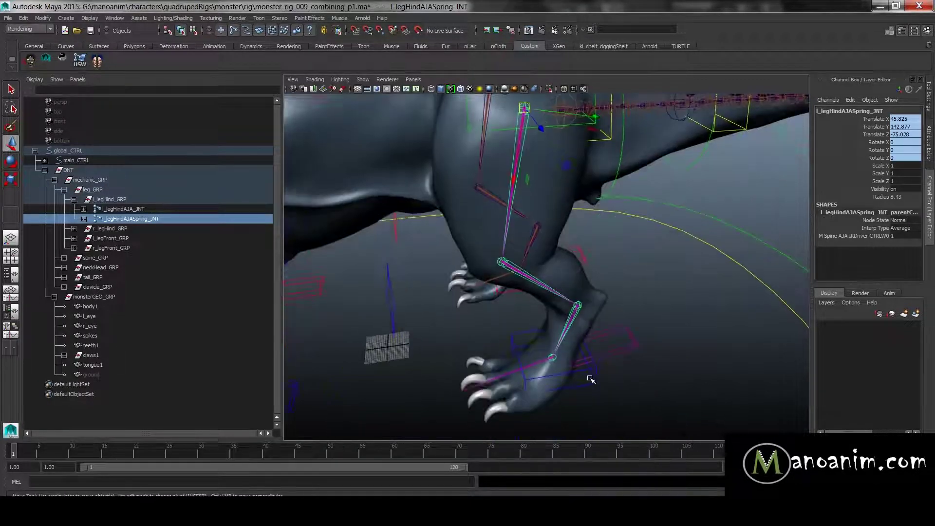
# Select the left hind foot control, try moving it freely to test the leg, and undo each move
pyautogui.click(587, 366)
pyautogui.moveTo(556, 360); pyautogui.dragTo(504, 335)
pyautogui.hotkey('ctrl', 'z')
pyautogui.keyDown('alt'); pyautogui.moveTo(574, 314); pyautogui.dragTo(547, 295); pyautogui.keyUp('alt')
pyautogui.keyDown('alt'); pyautogui.moveTo(548, 295); pyautogui.dragTo(665, 294, button='right'); pyautogui.keyUp('alt')
pyautogui.keyDown('alt'); pyautogui.moveTo(666, 294); pyautogui.dragTo(633, 298); pyautogui.keyUp('alt')
pyautogui.moveTo(595, 332); pyautogui.dragTo(585, 347)
pyautogui.hotkey('ctrl', 'z')
# Try raising the left hind foot control vertically and moving it freely in the side view, undoing each move
pyautogui.keyDown('alt'); pyautogui.moveTo(584, 341); pyautogui.dragTo(516, 331, button='right'); pyautogui.keyUp('alt')
pyautogui.keyDown('alt'); pyautogui.moveTo(531, 311); pyautogui.dragTo(543, 299); pyautogui.keyUp('alt')
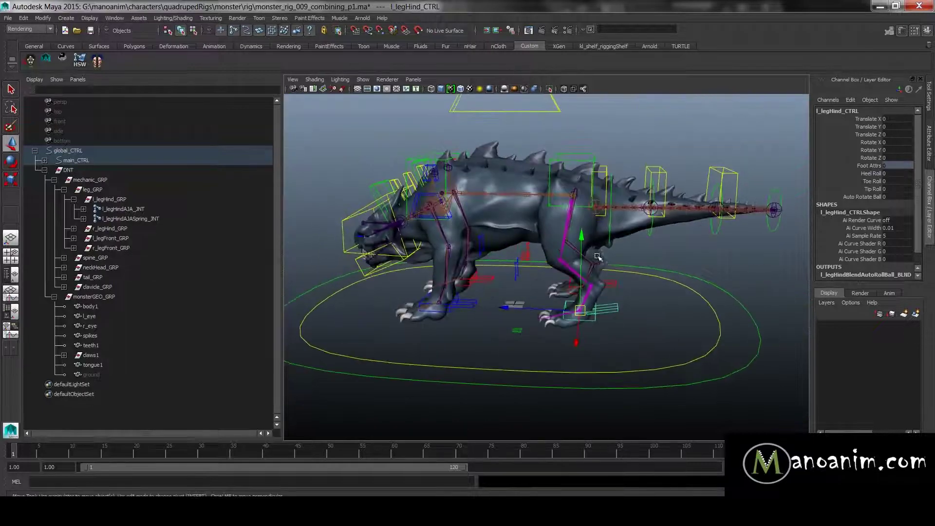
pyautogui.moveTo(581, 257); pyautogui.dragTo(581, 234)
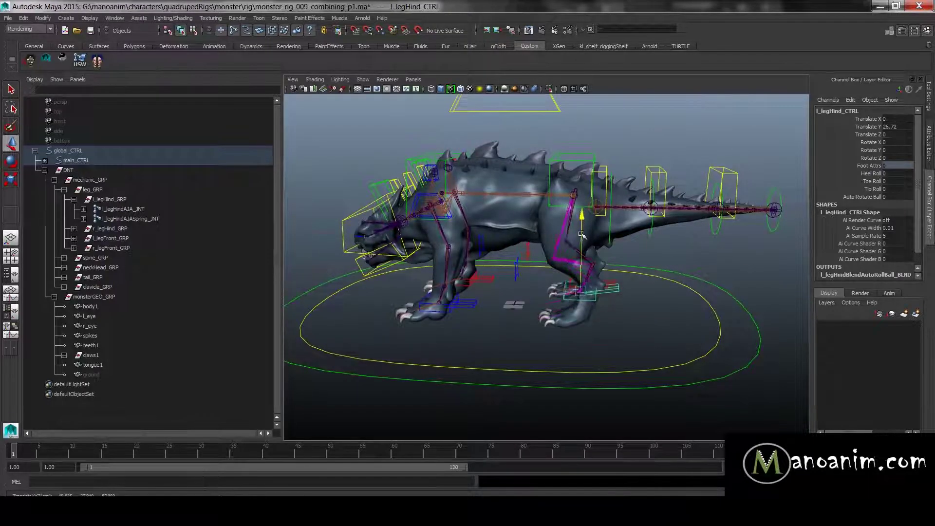
pyautogui.hotkey('ctrl', 'z')
pyautogui.keyDown('alt'); pyautogui.moveTo(633, 273); pyautogui.dragTo(682, 294, button='right'); pyautogui.keyUp('alt')
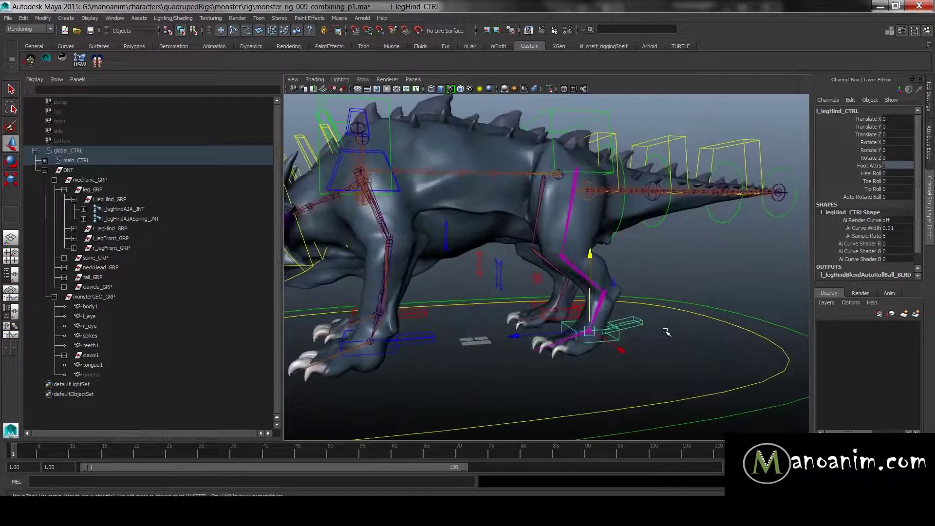
pyautogui.keyDown('alt'); pyautogui.moveTo(607, 346); pyautogui.dragTo(628, 356); pyautogui.keyUp('alt')
pyautogui.moveTo(587, 328); pyautogui.dragTo(565, 302)
pyautogui.hotkey('ctrl', 'z')
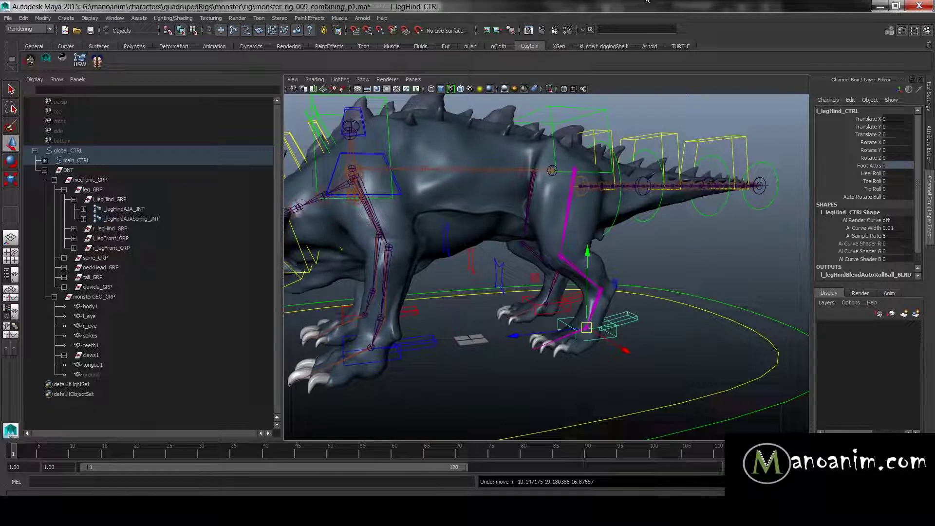
# Expand the full l_legHindAJA_JNT hierarchy and select the joints from l_legHindAJA_JNT through l_legHindAJD_JNT
pyautogui.keyDown('alt'); pyautogui.moveTo(617, 244); pyautogui.dragTo(646, 231, button='right'); pyautogui.keyUp('alt')
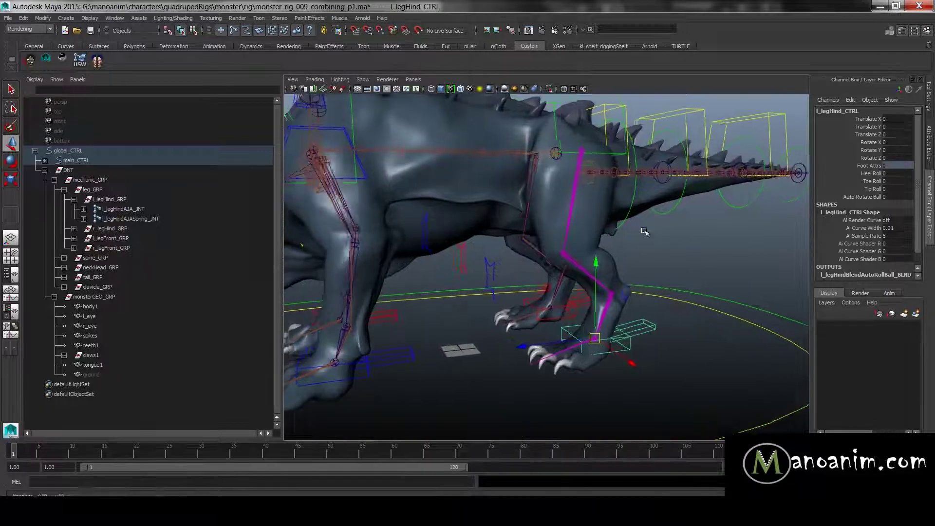
pyautogui.keyDown('alt'); pyautogui.moveTo(646, 232); pyautogui.dragTo(635, 246); pyautogui.keyUp('alt')
pyautogui.click(129, 200)
pyautogui.click(129, 208)
pyautogui.keyDown('shift'); pyautogui.click(84, 209); pyautogui.keyUp('shift')
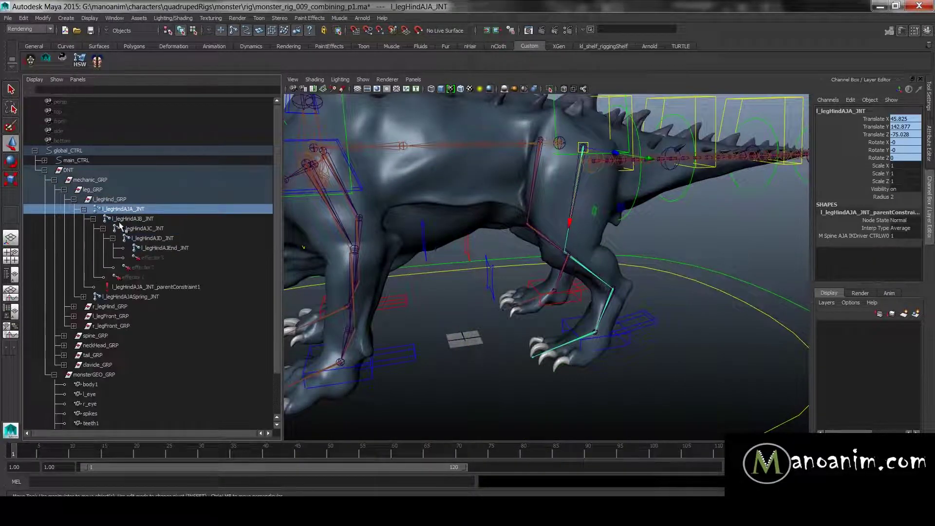
pyautogui.moveTo(139, 212); pyautogui.dragTo(155, 238)
pyautogui.keyDown('alt'); pyautogui.moveTo(601, 349); pyautogui.dragTo(603, 305, button='middle'); pyautogui.keyUp('alt')
pyautogui.keyDown('alt'); pyautogui.moveTo(603, 305); pyautogui.dragTo(673, 342, button='right'); pyautogui.keyUp('alt')
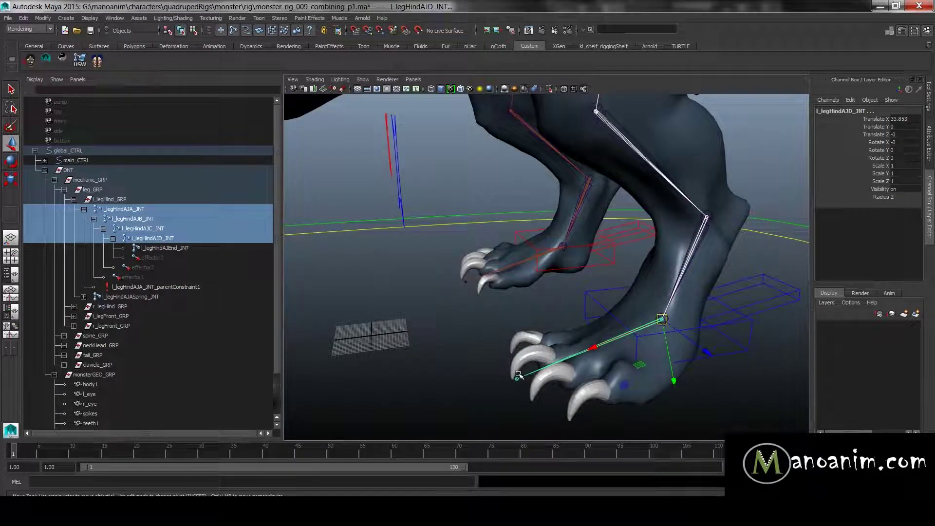
# Compare the two overlapping left hind leg chains at the hip by selecting the larger l_legHindAJASpring_JNT joint
pyautogui.keyDown('alt'); pyautogui.moveTo(676, 236); pyautogui.dragTo(573, 290, button='right'); pyautogui.keyUp('alt')
pyautogui.keyDown('alt'); pyautogui.moveTo(572, 290); pyautogui.dragTo(570, 380, button='middle'); pyautogui.keyUp('alt')
pyautogui.keyDown('alt'); pyautogui.moveTo(570, 380); pyautogui.dragTo(389, 263, button='right'); pyautogui.keyUp('alt')
pyautogui.keyDown('alt'); pyautogui.moveTo(378, 210); pyautogui.dragTo(508, 210, button='middle'); pyautogui.keyUp('alt')
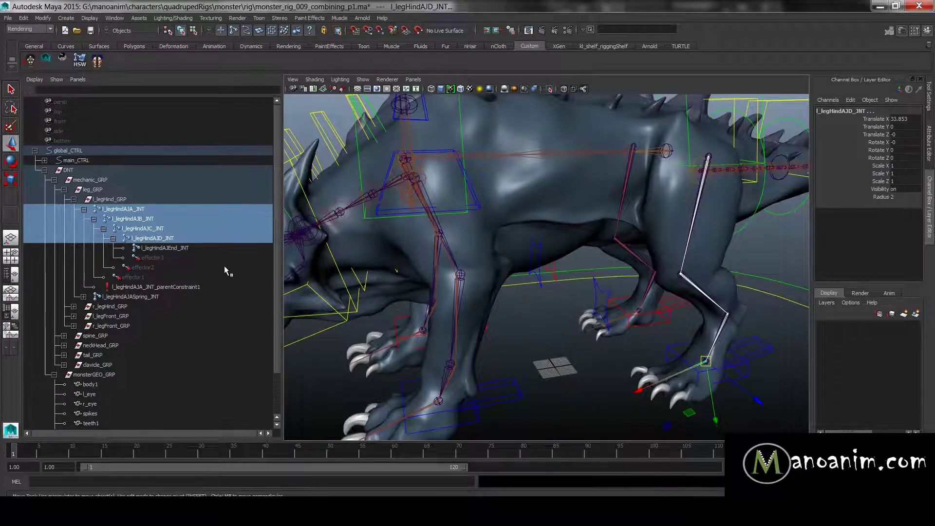
pyautogui.keyDown('alt'); pyautogui.moveTo(653, 217); pyautogui.dragTo(571, 274, button='middle'); pyautogui.keyUp('alt')
pyautogui.keyDown('alt'); pyautogui.moveTo(570, 274); pyautogui.dragTo(729, 223, button='right'); pyautogui.keyUp('alt')
pyautogui.keyDown('alt'); pyautogui.moveTo(729, 224); pyautogui.dragTo(707, 308); pyautogui.keyUp('alt')
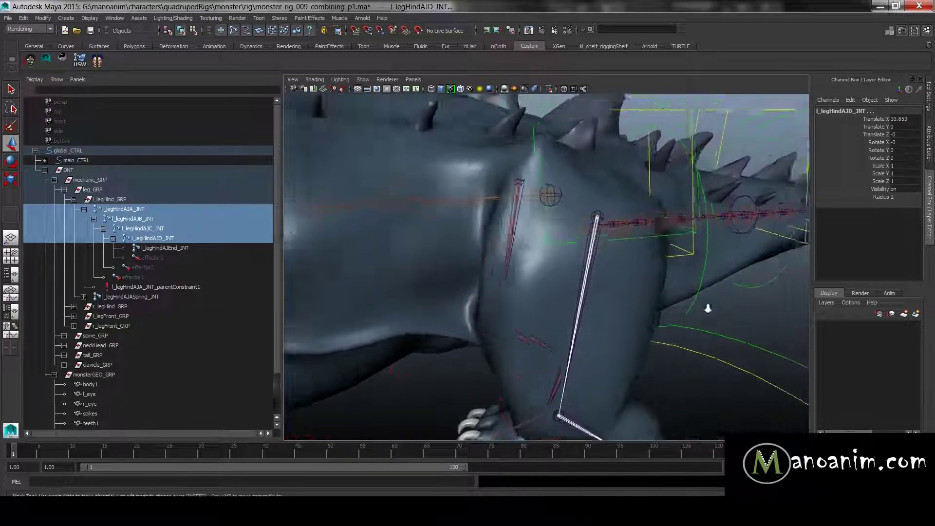
pyautogui.scroll(3, 707, 307)
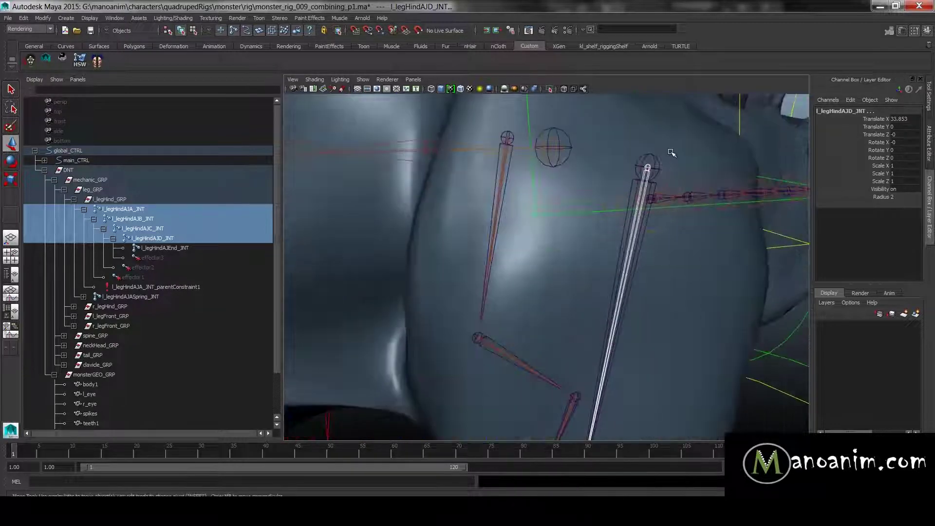
pyautogui.click(654, 157)
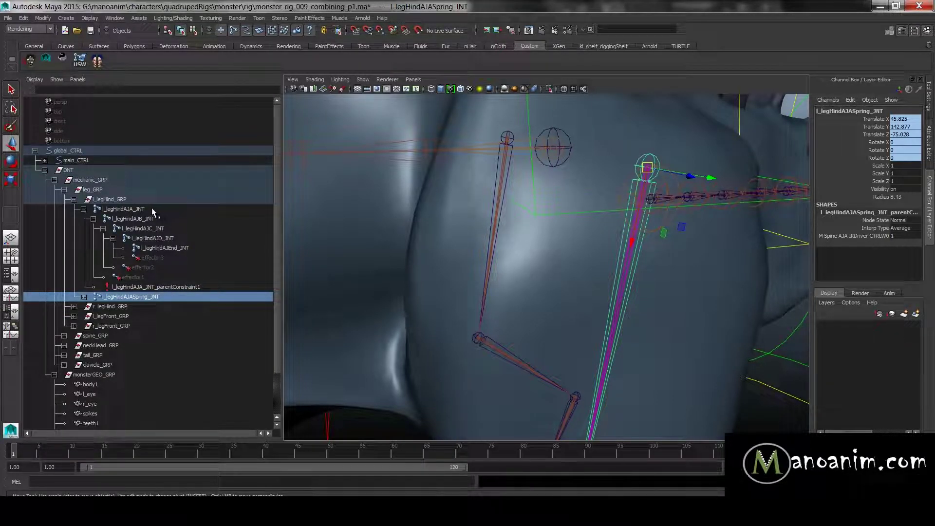
# Reselect the left hind leg joints l_legHindAJA_JNT through l_legHindAJD_JNT, leaving out the spring chain and end joint
pyautogui.moveTo(151, 208); pyautogui.dragTo(177, 238)
pyautogui.keyDown('alt'); pyautogui.moveTo(712, 249); pyautogui.dragTo(649, 231); pyautogui.keyUp('alt')
pyautogui.moveTo(649, 231)
pyautogui.keyDown('alt'); pyautogui.mouseDown(button='right')
pyautogui.moveTo(490, 209)
pyautogui.moveTo(644, 225)
pyautogui.mouseUp(button='right'); pyautogui.keyUp('alt')
pyautogui.keyDown('alt'); pyautogui.moveTo(479, 152); pyautogui.dragTo(507, 180, button='middle'); pyautogui.keyUp('alt')
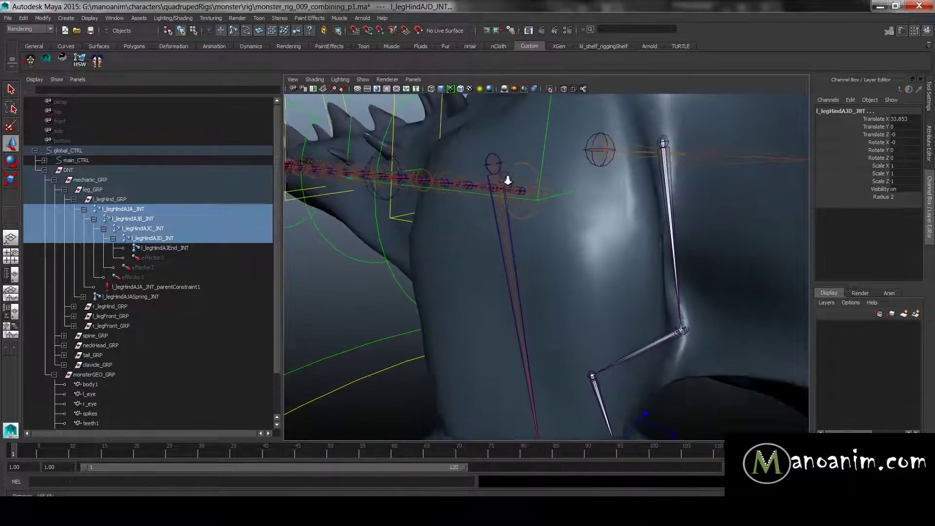
# Add the right hind leg joints r_legHindAJA_JNT through r_legHindAJD_JNT to the selection, leaving out the end joint
pyautogui.keyDown('alt'); pyautogui.moveTo(488, 155); pyautogui.dragTo(580, 215, button='right'); pyautogui.keyUp('alt')
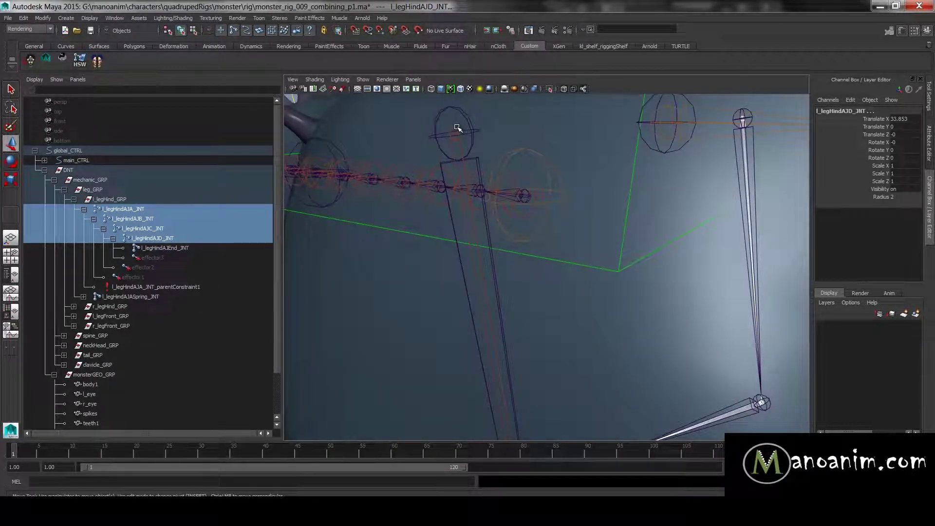
pyautogui.click(454, 133)
pyautogui.press('f')
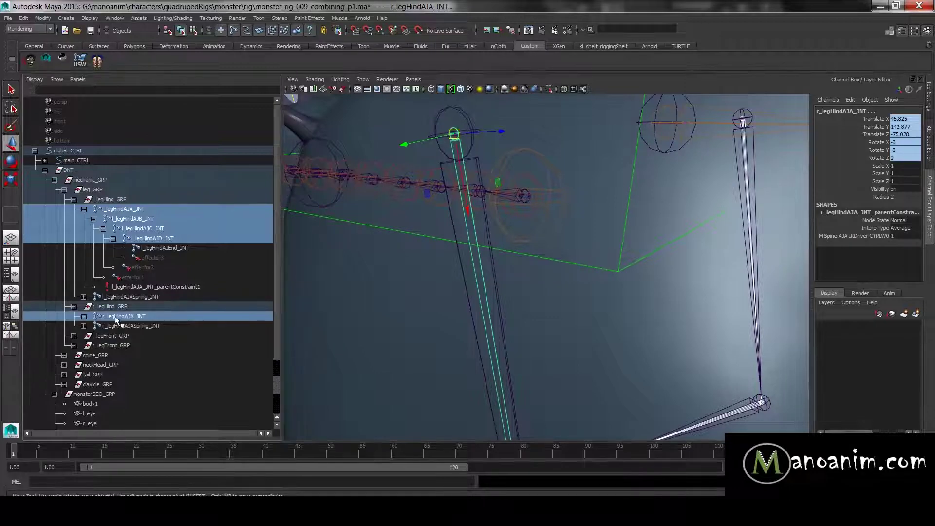
pyautogui.keyDown('shift'); pyautogui.click(84, 316); pyautogui.keyUp('shift')
pyautogui.scroll(-5, 163, 253)
pyautogui.keyDown('shift'); pyautogui.moveTo(142, 181); pyautogui.dragTo(151, 199); pyautogui.keyUp('shift')
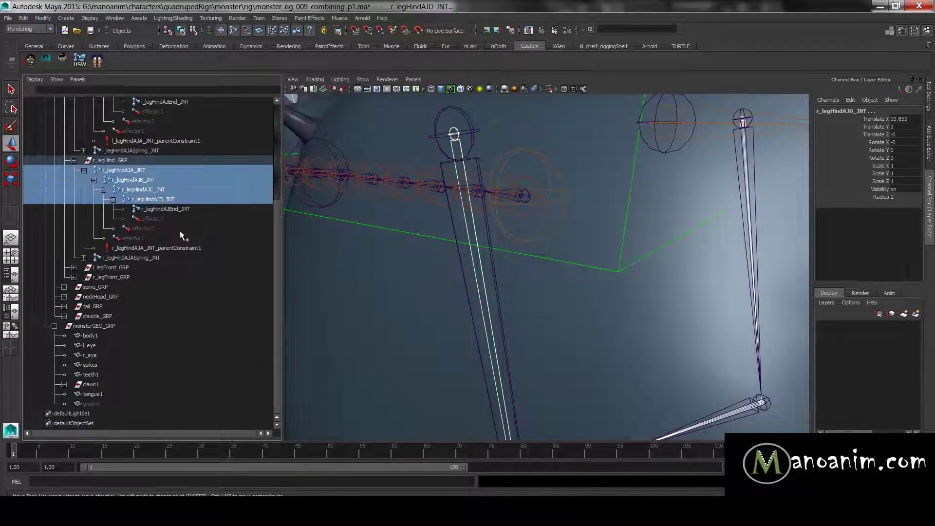
# Expand l_legFront_GRP and add the left front leg joints l_legFrontAJA_JNT through l_legFrontAJD_JNT to the selection
pyautogui.keyDown('shift'); pyautogui.click(73, 267); pyautogui.keyUp('shift')
pyautogui.keyDown('ctrl'); pyautogui.moveTo(147, 277); pyautogui.dragTo(156, 299); pyautogui.keyUp('ctrl')
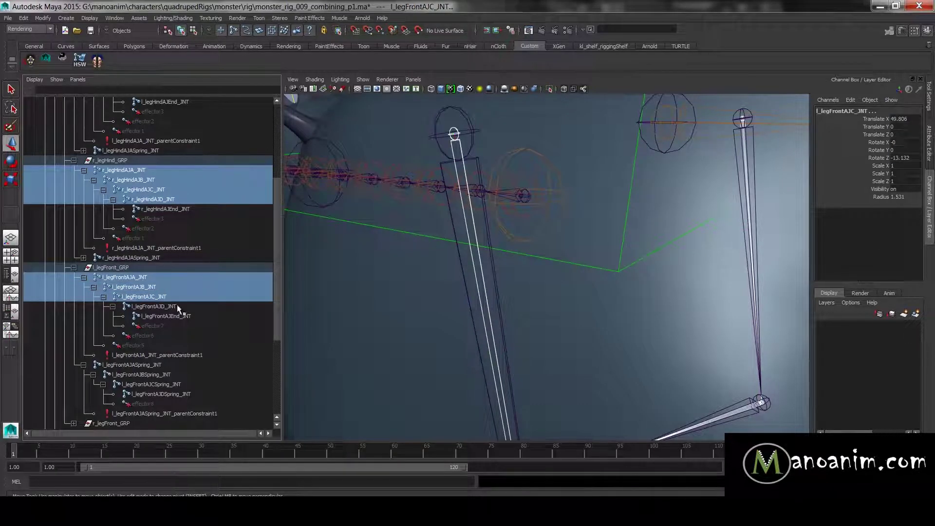
pyautogui.keyDown('ctrl'); pyautogui.click(178, 308); pyautogui.keyUp('ctrl')
# Add the right front leg joints r_legFrontAJA_JNT through r_legFrontAJD_JNT to the selection, leaving out the end joint
pyautogui.press('f')
pyautogui.keyDown('alt'); pyautogui.moveTo(498, 226); pyautogui.dragTo(463, 204); pyautogui.keyUp('alt')
pyautogui.keyDown('alt'); pyautogui.moveTo(462, 205); pyautogui.dragTo(647, 180, button='right'); pyautogui.keyUp('alt')
pyautogui.moveTo(647, 180)
pyautogui.keyDown('alt'); pyautogui.mouseDown()
pyautogui.moveTo(677, 247)
pyautogui.moveTo(634, 172)
pyautogui.mouseUp(); pyautogui.keyUp('alt')
pyautogui.keyDown('shift'); pyautogui.click(589, 212); pyautogui.keyUp('shift')
pyautogui.keyDown('alt'); pyautogui.moveTo(588, 213); pyautogui.dragTo(492, 222, button='right'); pyautogui.keyUp('alt')
pyautogui.press('f')
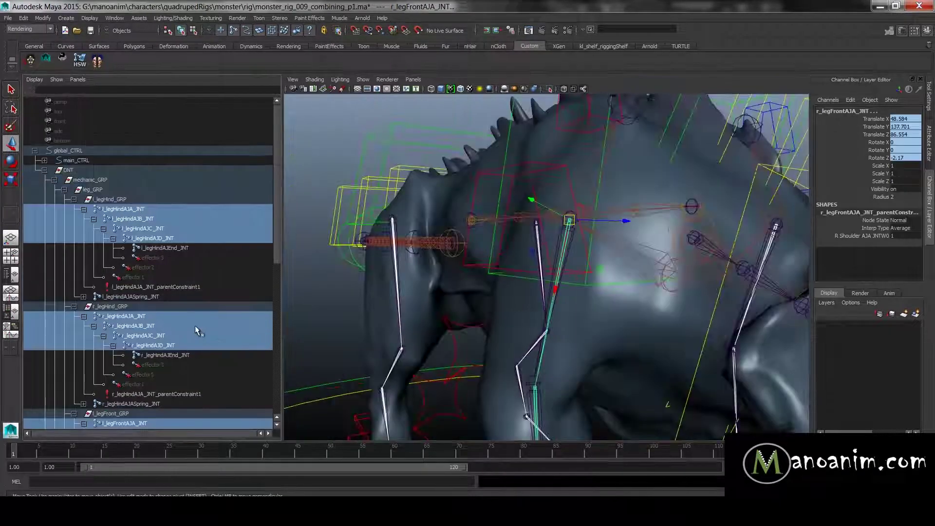
pyautogui.scroll(-10, 185, 309)
pyautogui.keyDown('shift'); pyautogui.click(83, 268); pyautogui.keyUp('shift')
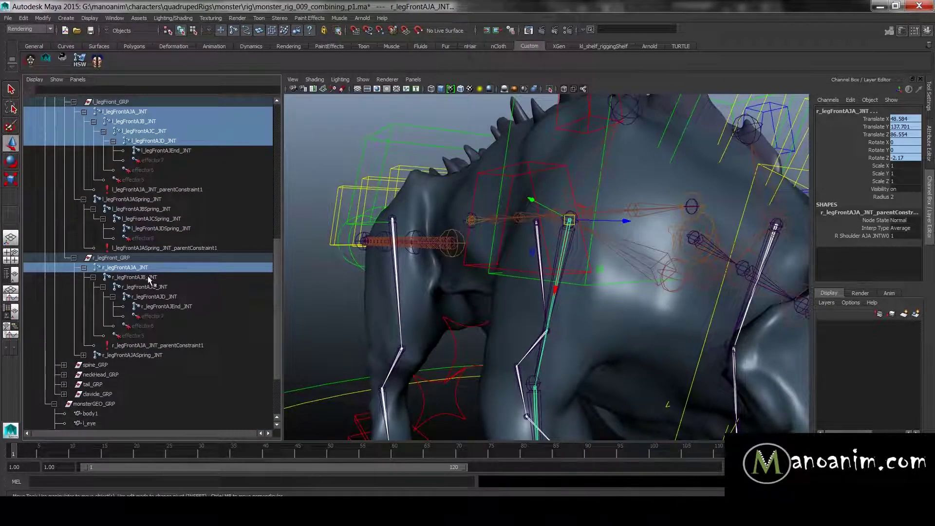
pyautogui.keyDown('ctrl'); pyautogui.click(150, 278); pyautogui.keyUp('ctrl')
pyautogui.keyDown('ctrl'); pyautogui.click(152, 288); pyautogui.keyUp('ctrl')
pyautogui.keyDown('ctrl'); pyautogui.click(159, 297); pyautogui.keyUp('ctrl')
# Use Search and Replace Names to replace _JNT with _skin_JNT throughout the hierarchy of the selected leg joints
pyautogui.scroll(8, 175, 280)
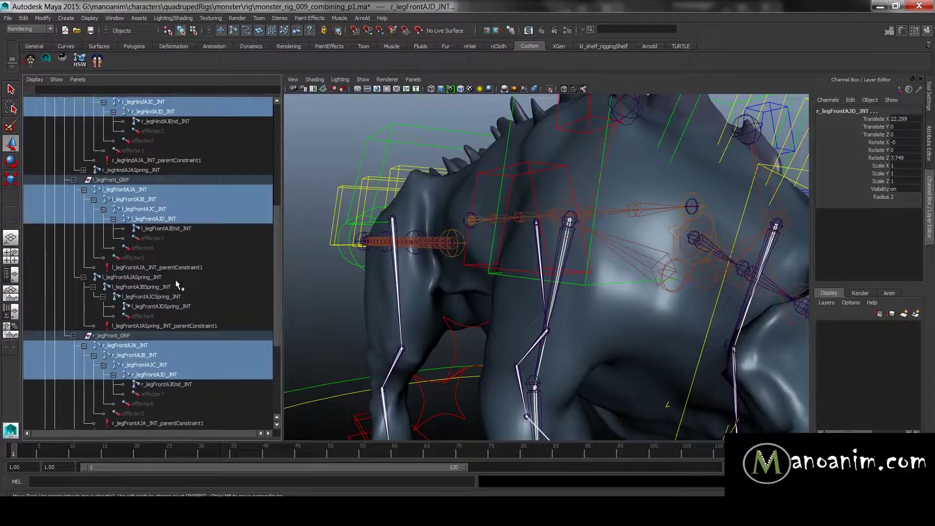
pyautogui.keyDown('alt'); pyautogui.moveTo(348, 242); pyautogui.dragTo(536, 213); pyautogui.keyUp('alt')
pyautogui.keyDown('alt'); pyautogui.moveTo(536, 213); pyautogui.dragTo(461, 220, button='right'); pyautogui.keyUp('alt')
pyautogui.press('space')
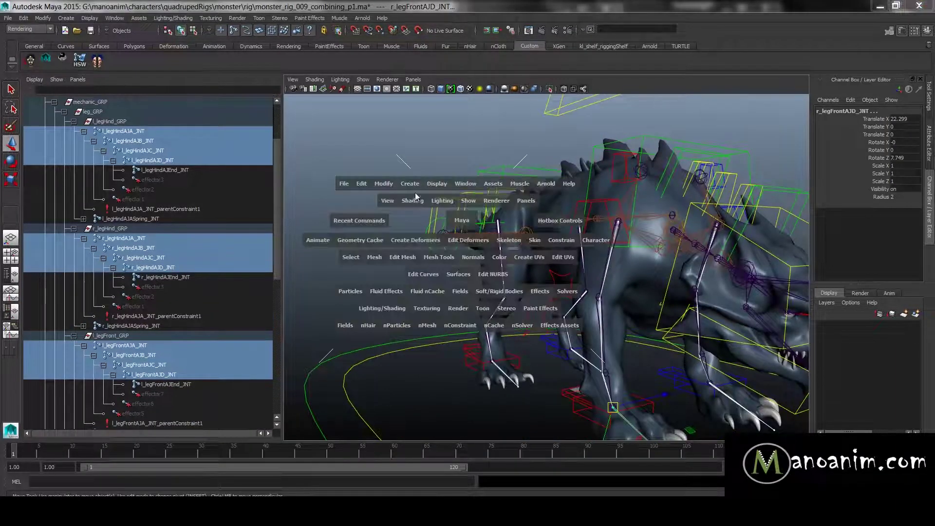
pyautogui.click(388, 181)
pyautogui.click(461, 307)
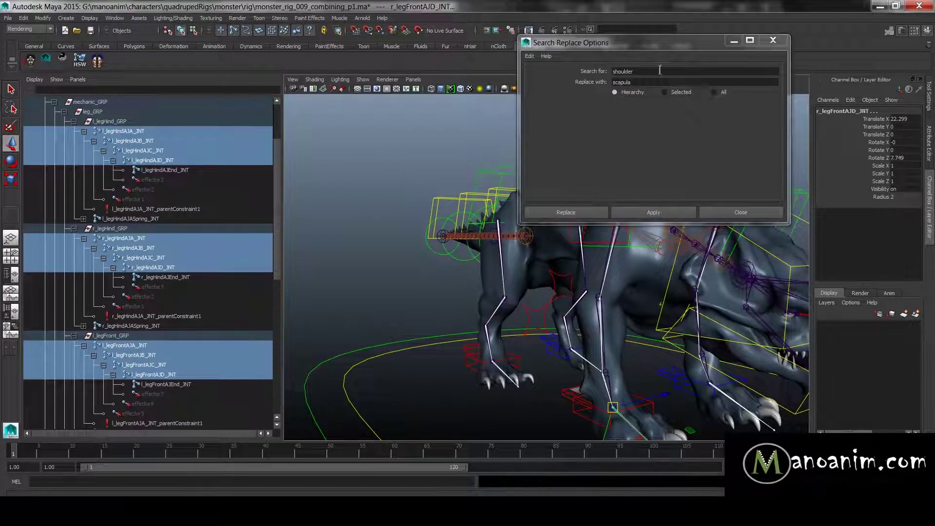
pyautogui.write('_JNT')
pyautogui.press('Tab')
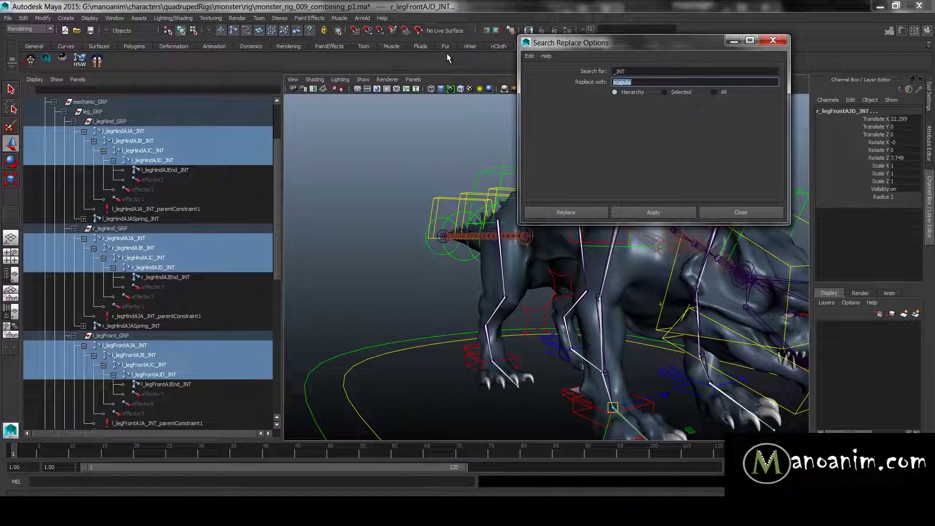
pyautogui.write('_skin_JNT')
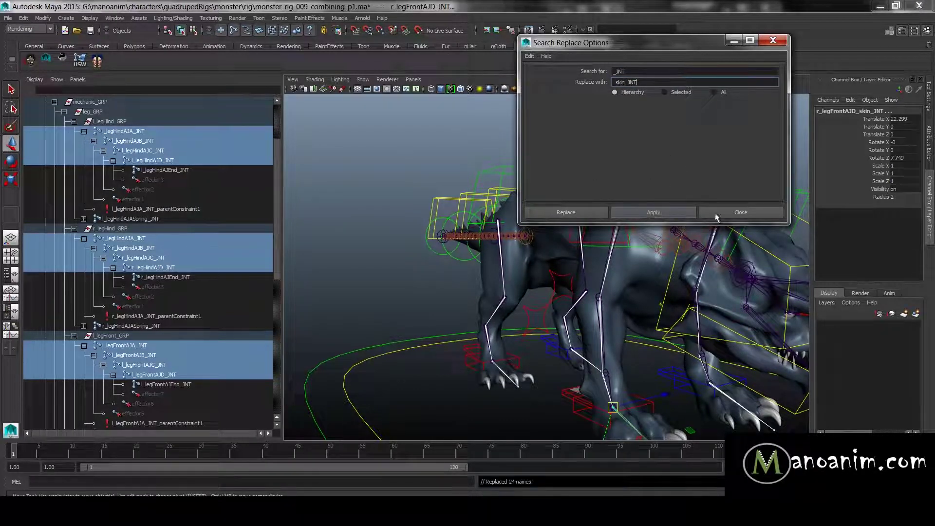
pyautogui.click(566, 212)
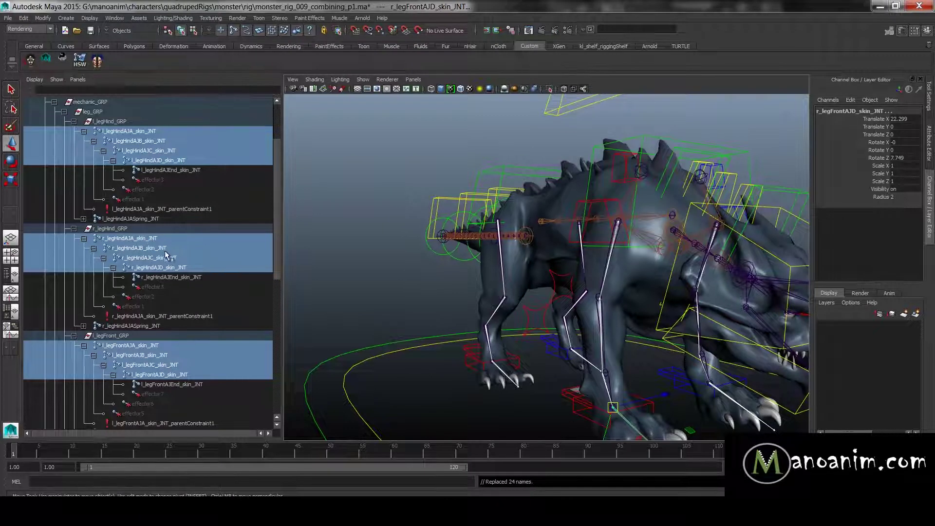
# Clear the selection and try to select the renamed joints by the name pattern *skinJNT
pyautogui.click(388, 175)
pyautogui.keyDown('alt'); pyautogui.moveTo(574, 195); pyautogui.dragTo(604, 215); pyautogui.keyUp('alt')
pyautogui.keyDown('alt'); pyautogui.moveTo(603, 215); pyautogui.dragTo(599, 195, button='right'); pyautogui.keyUp('alt')
pyautogui.keyDown('alt'); pyautogui.moveTo(599, 195); pyautogui.dragTo(626, 50); pyautogui.keyUp('alt')
pyautogui.click(631, 30)
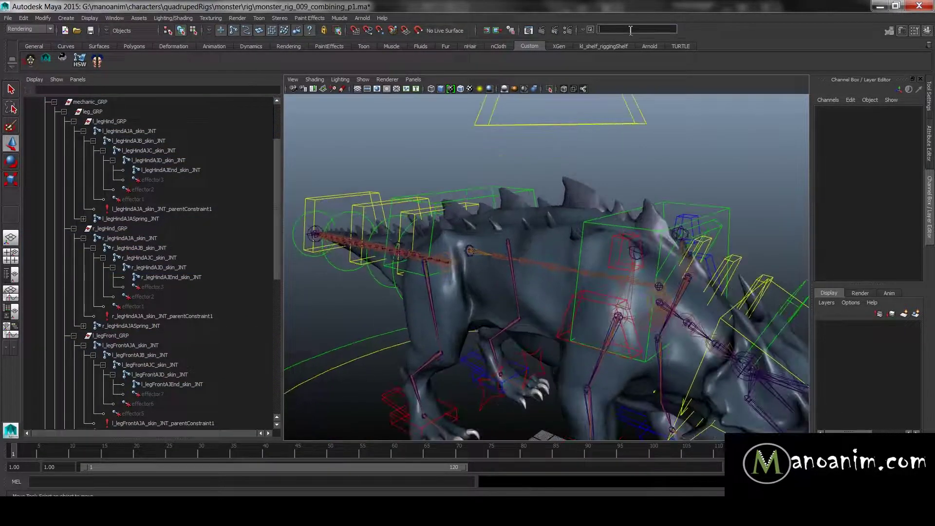
pyautogui.write('*skinJNT')
pyautogui.press('Return')
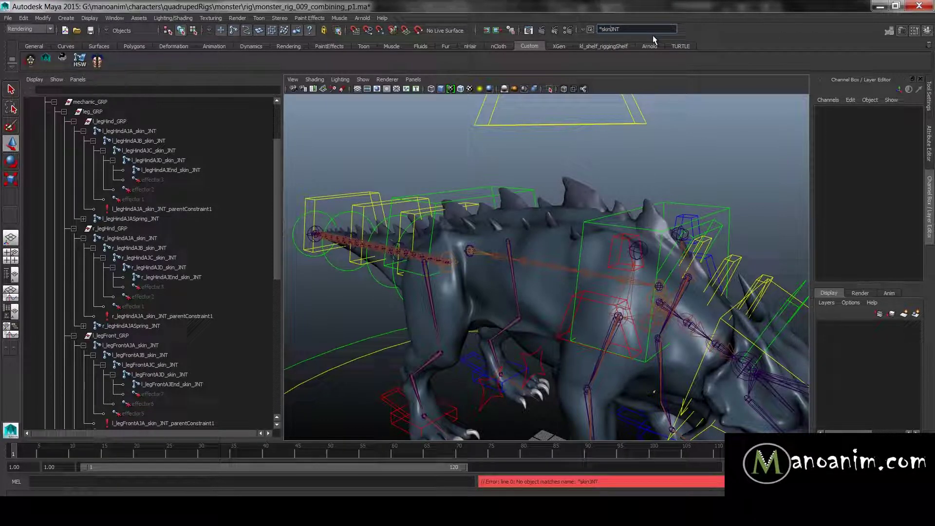
# Select by the corrected name pattern *skin_JNT and check which joints are picked on all four legs
pyautogui.press('Left')
pyautogui.press('Left')
pyautogui.press('Left')
pyautogui.write('_')
pyautogui.press('Return')
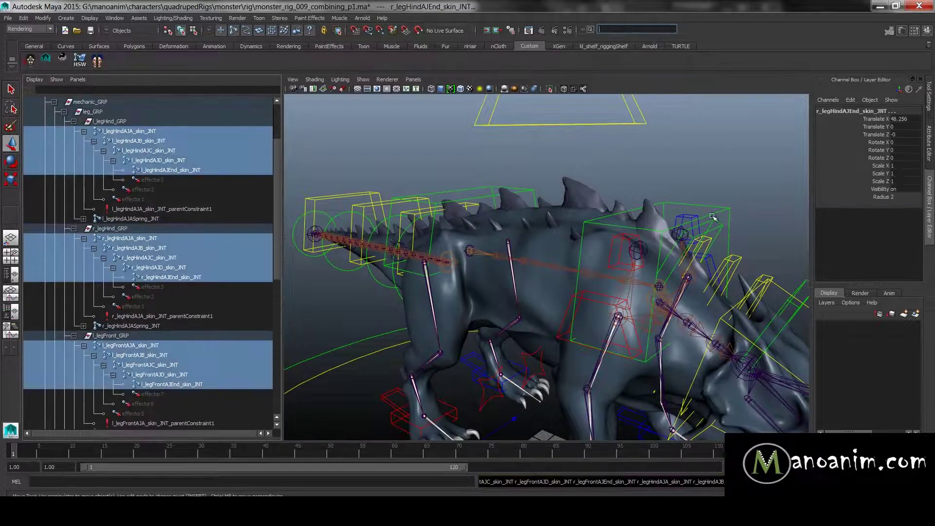
pyautogui.keyDown('alt'); pyautogui.moveTo(698, 224); pyautogui.dragTo(611, 222, button='right'); pyautogui.keyUp('alt')
pyautogui.keyDown('alt'); pyautogui.moveTo(612, 222); pyautogui.dragTo(609, 188); pyautogui.keyUp('alt')
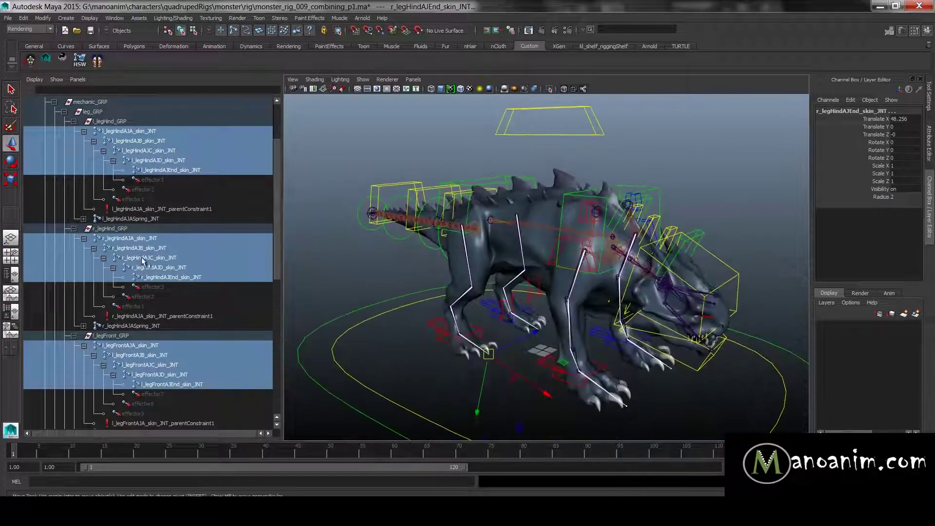
pyautogui.scroll(-3, 142, 261)
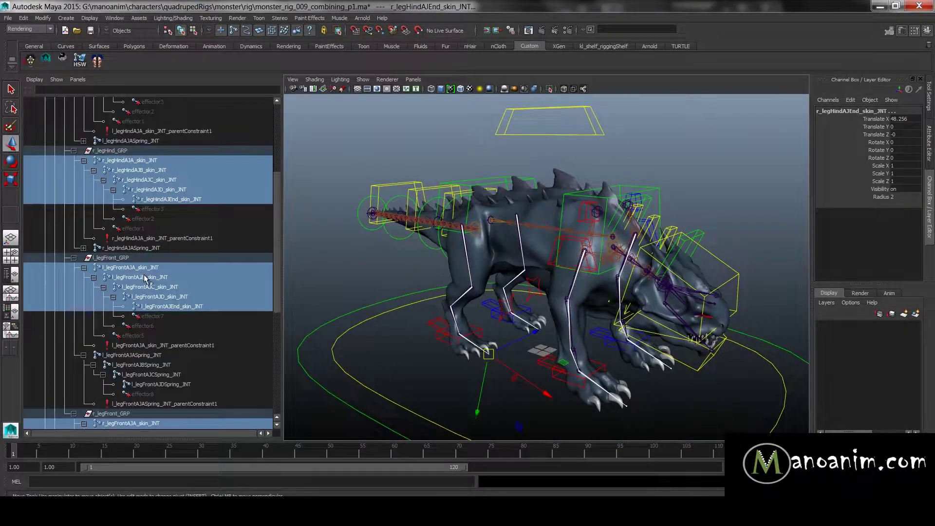
pyautogui.keyDown('alt'); pyautogui.moveTo(459, 226); pyautogui.dragTo(376, 258); pyautogui.keyUp('alt')
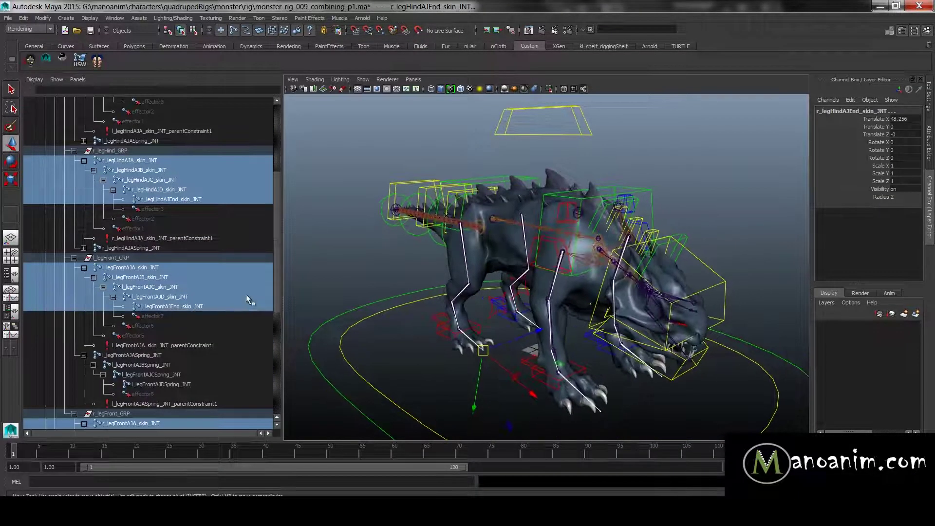
pyautogui.scroll(-6, 201, 201)
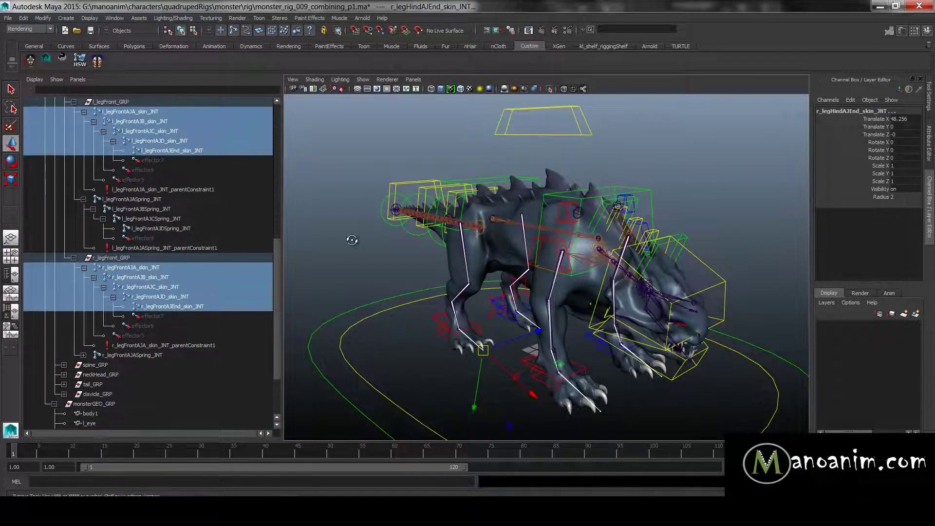
pyautogui.keyDown('alt'); pyautogui.moveTo(351, 236); pyautogui.dragTo(368, 210); pyautogui.keyUp('alt')
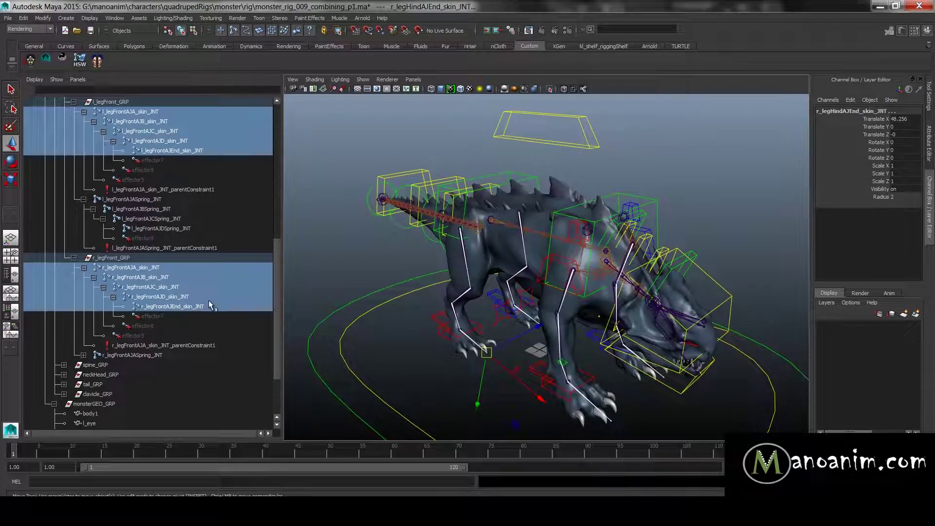
# Reopen Search and Replace Names and undo the hierarchy-wide renaming, back to the four-leg joint selection without end joints
pyautogui.press('space')
pyautogui.click(422, 125)
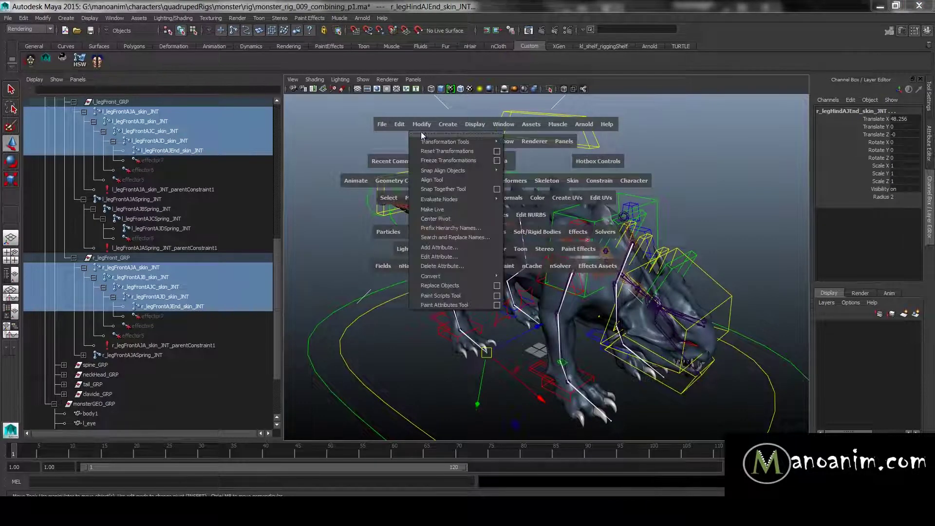
pyautogui.click(453, 237)
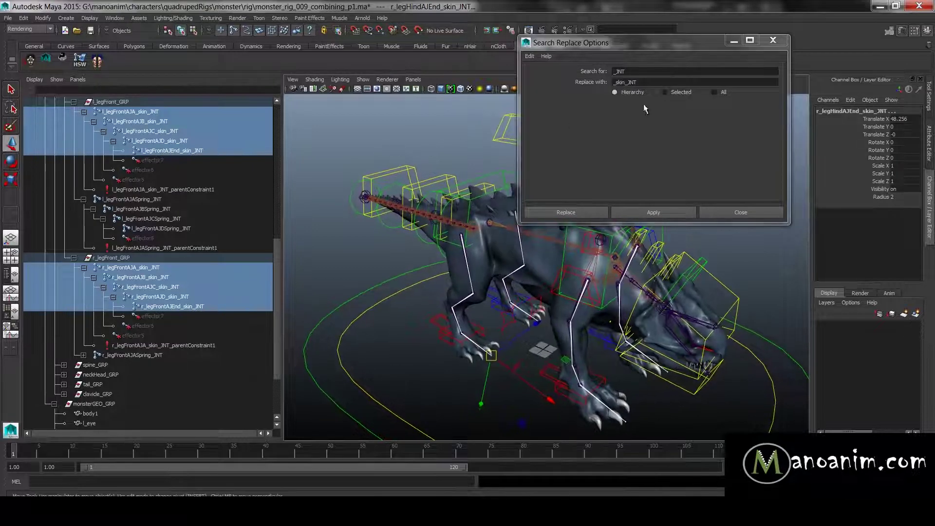
pyautogui.hotkey('ctrl', 'z')
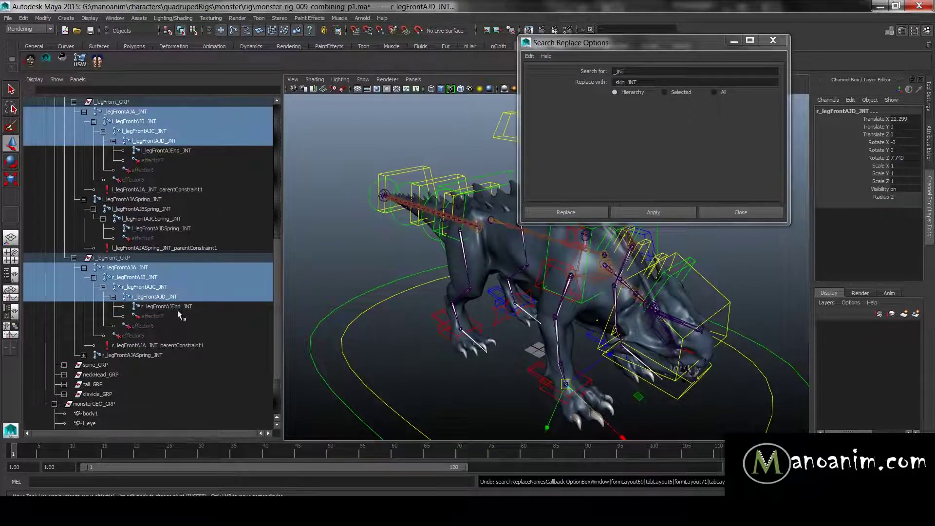
pyautogui.scroll(5, 180, 221)
pyautogui.scroll(5, 183, 185)
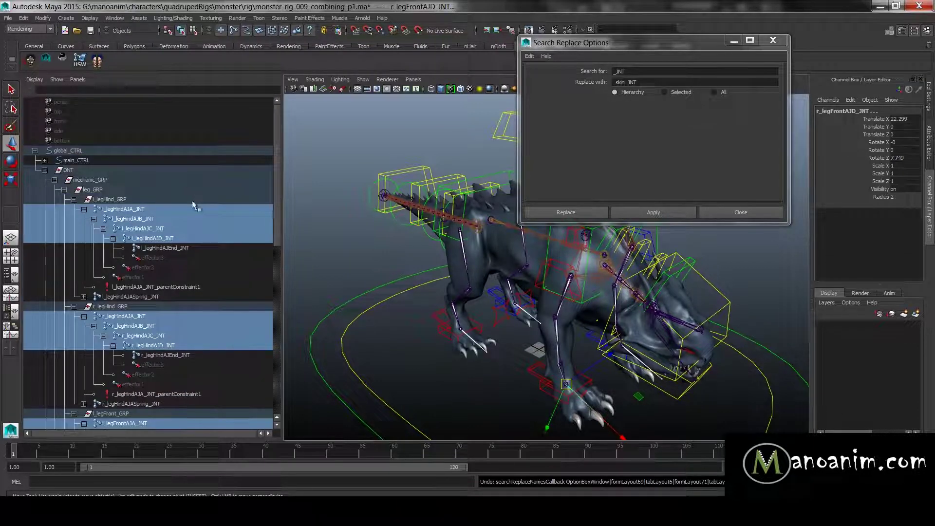
pyautogui.scroll(-3, 190, 195)
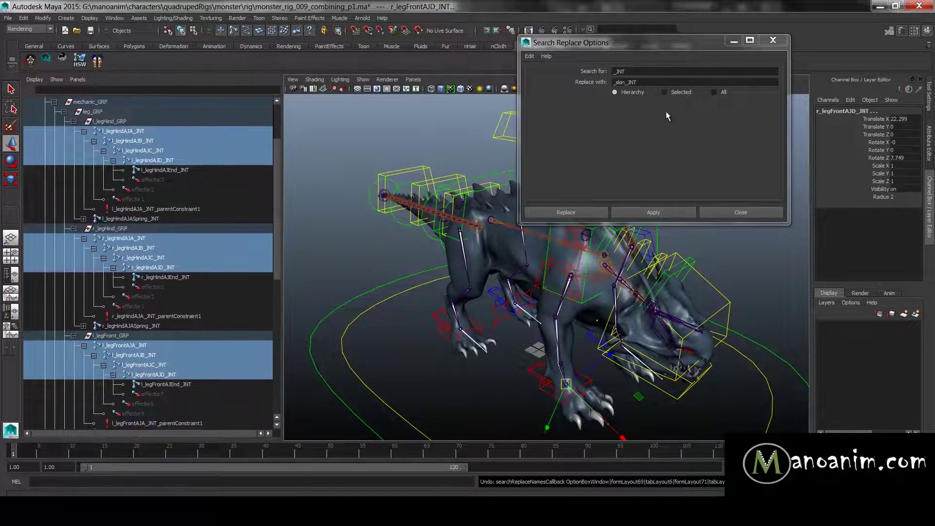
# Replace _JNT with _skin_JNT in the names of only the selected leg joints, then minimize the rename options
pyautogui.click(665, 92)
pyautogui.click(654, 212)
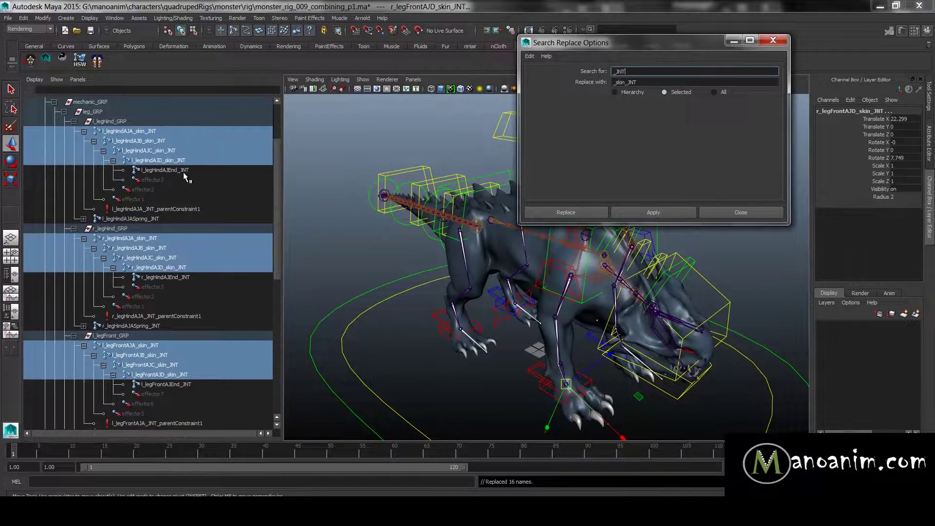
pyautogui.click(734, 41)
# Deselect the leg joints after viewing them around the monster, and collapse the global_CTRL hierarchy
pyautogui.keyDown('alt'); pyautogui.moveTo(630, 244); pyautogui.dragTo(668, 292, button='right'); pyautogui.keyUp('alt')
pyautogui.keyDown('alt'); pyautogui.moveTo(668, 292); pyautogui.dragTo(599, 199); pyautogui.keyUp('alt')
pyautogui.keyDown('alt'); pyautogui.moveTo(599, 198); pyautogui.dragTo(608, 207, button='right'); pyautogui.keyUp('alt')
pyautogui.keyDown('alt'); pyautogui.moveTo(607, 207); pyautogui.dragTo(664, 224); pyautogui.keyUp('alt')
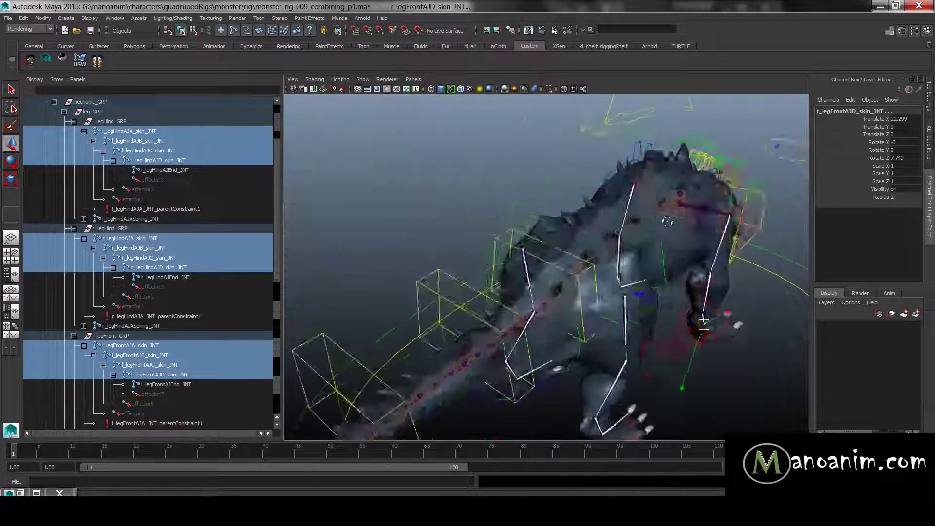
pyautogui.click(436, 220)
pyautogui.keyDown('alt'); pyautogui.moveTo(436, 220); pyautogui.dragTo(673, 267); pyautogui.keyUp('alt')
pyautogui.keyDown('alt'); pyautogui.moveTo(674, 268); pyautogui.dragTo(670, 235, button='right'); pyautogui.keyUp('alt')
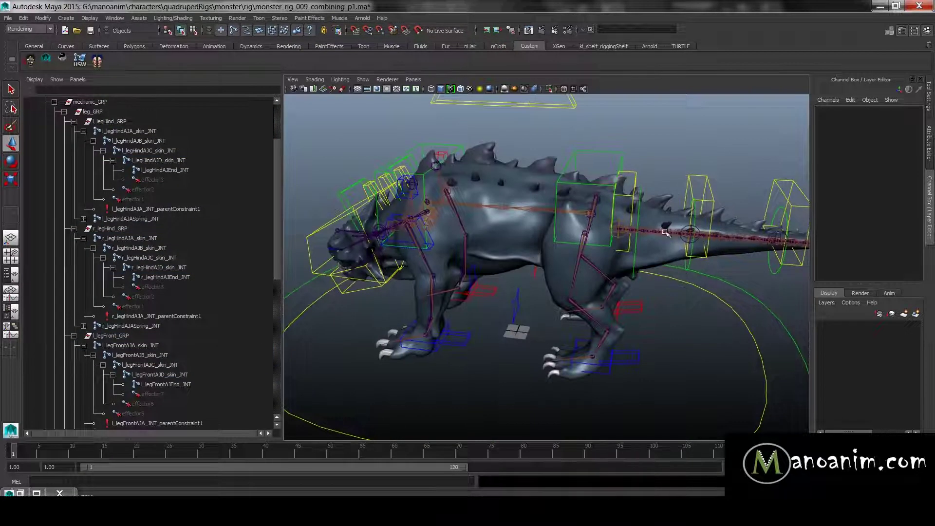
pyautogui.scroll(3, 112, 155)
pyautogui.click(35, 150)
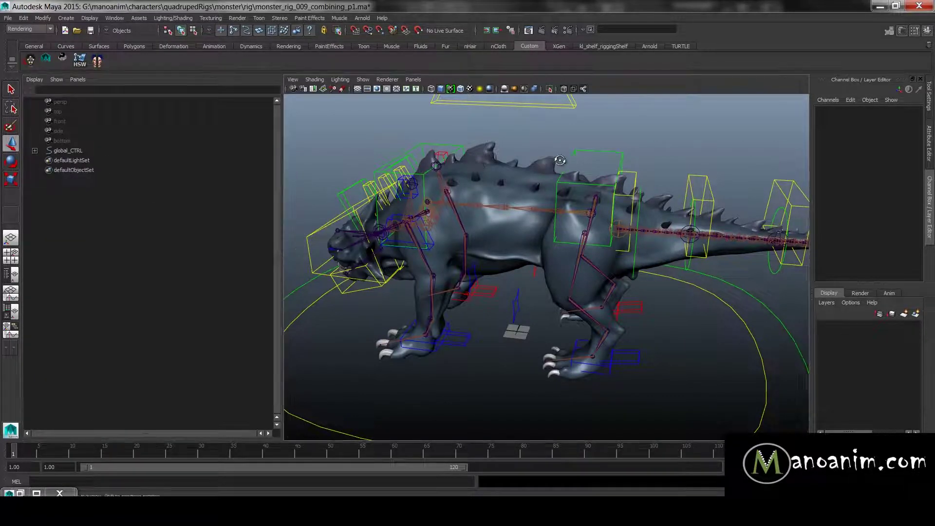
# Select the tail root joint m_tailAJA_JNT and reveal it within tail_GRP in the hierarchy
pyautogui.keyDown('alt'); pyautogui.moveTo(559, 159); pyautogui.dragTo(560, 175); pyautogui.keyUp('alt')
pyautogui.keyDown('alt'); pyautogui.moveTo(560, 175); pyautogui.dragTo(531, 181, button='middle'); pyautogui.keyUp('alt')
pyautogui.keyDown('alt'); pyautogui.moveTo(531, 182); pyautogui.dragTo(680, 276, button='right'); pyautogui.keyUp('alt')
pyautogui.click(491, 215)
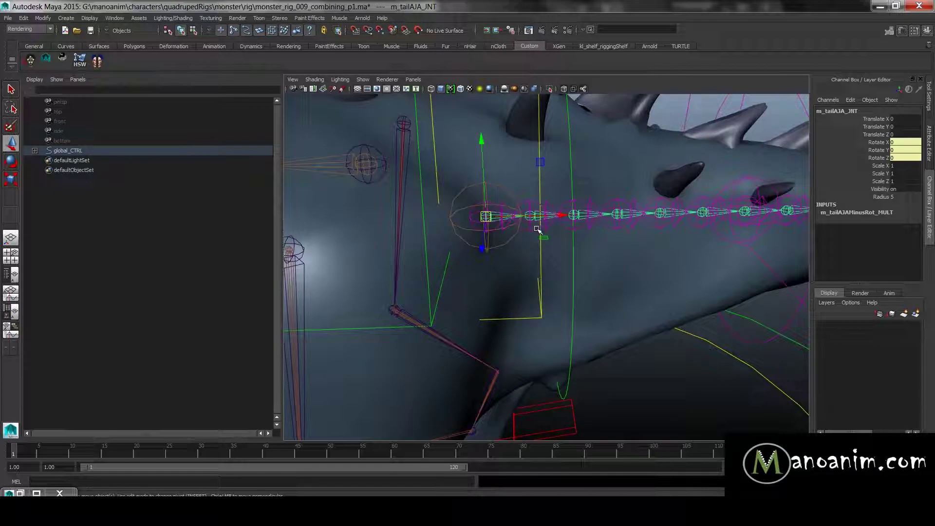
pyautogui.press('f')
pyautogui.press('f')
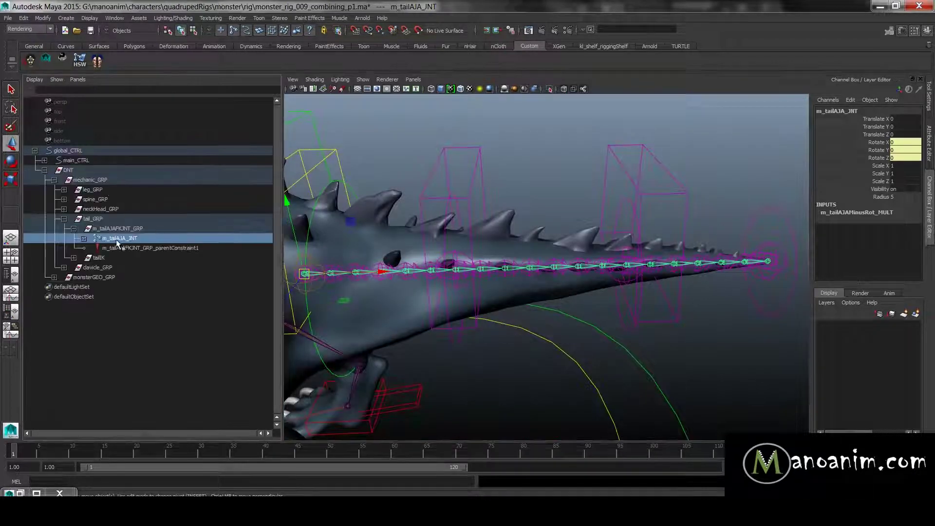
# Try moving the m_tailAJA_JNT chain along the tail and undo the move
pyautogui.moveTo(413, 217); pyautogui.dragTo(524, 217, button='middle')
pyautogui.hotkey('ctrl', 'z')
pyautogui.hotkey('ctrl', 'z')
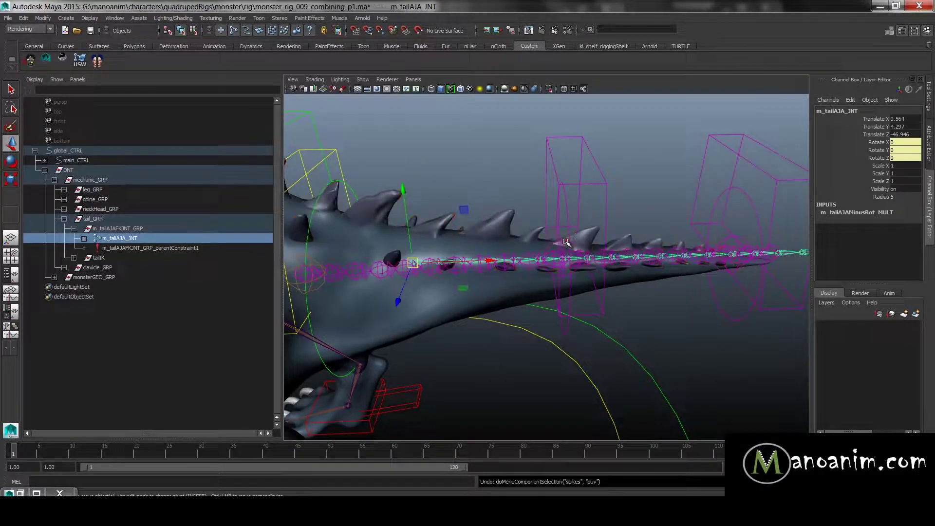
# Select the overlapping IK joint m_tailAJA_IK_JNT at the base of the tail to compare the tail chains
pyautogui.keyDown('alt'); pyautogui.moveTo(414, 216); pyautogui.dragTo(553, 189, button='middle'); pyautogui.keyUp('alt')
pyautogui.keyDown('alt'); pyautogui.moveTo(421, 163); pyautogui.dragTo(470, 213, button='right'); pyautogui.keyUp('alt')
pyautogui.keyDown('alt'); pyautogui.moveTo(469, 213); pyautogui.dragTo(579, 218, button='middle'); pyautogui.keyUp('alt')
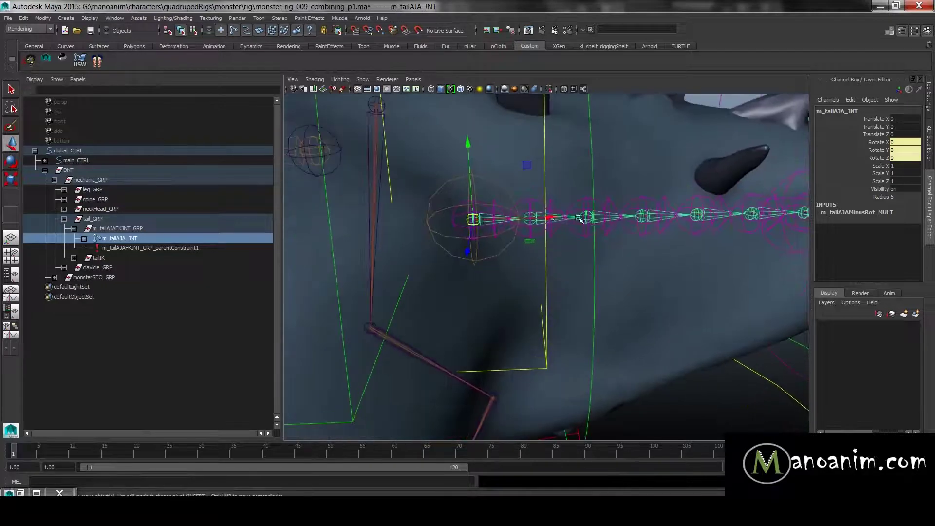
pyautogui.click(486, 205)
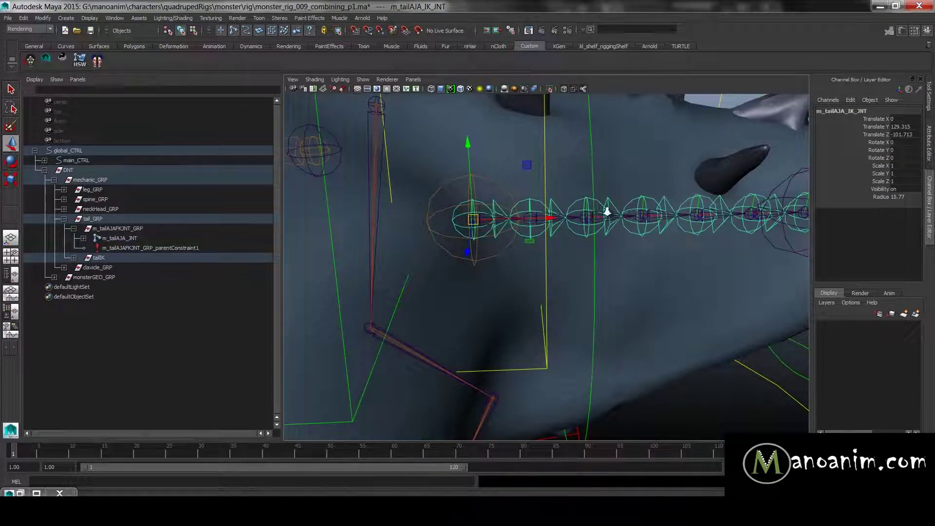
pyautogui.keyDown('alt'); pyautogui.moveTo(606, 209); pyautogui.dragTo(580, 204, button='right'); pyautogui.keyUp('alt')
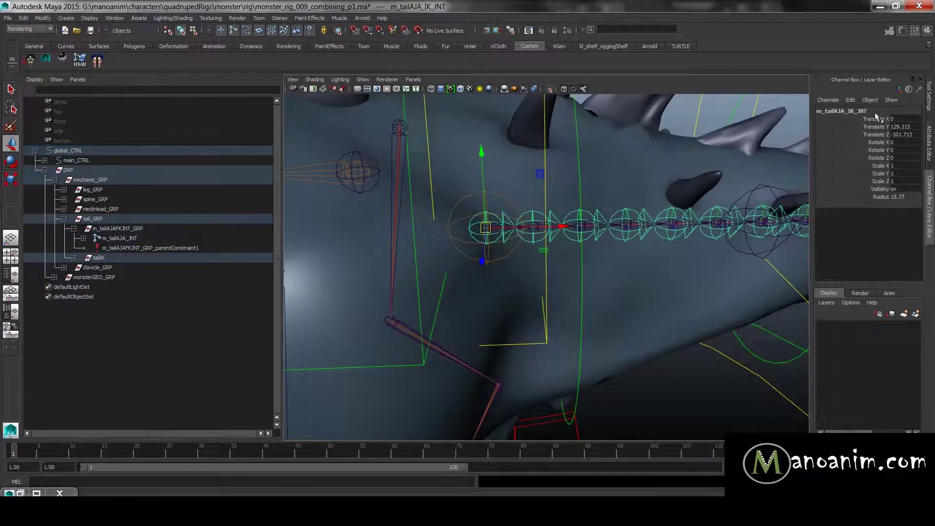
# Expand the m_tailAJA_IK_JNT chain under tailIK and select its joints through m_tailAJR_IK_JNT, leaving out the end joint
pyautogui.press('f')
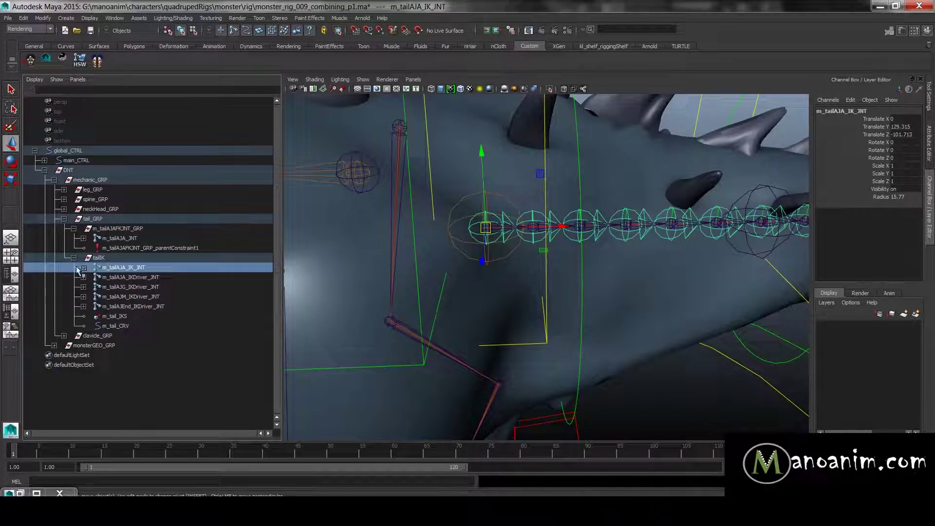
pyautogui.keyDown('shift'); pyautogui.click(84, 267); pyautogui.keyUp('shift')
pyautogui.scroll(-5, 270, 260)
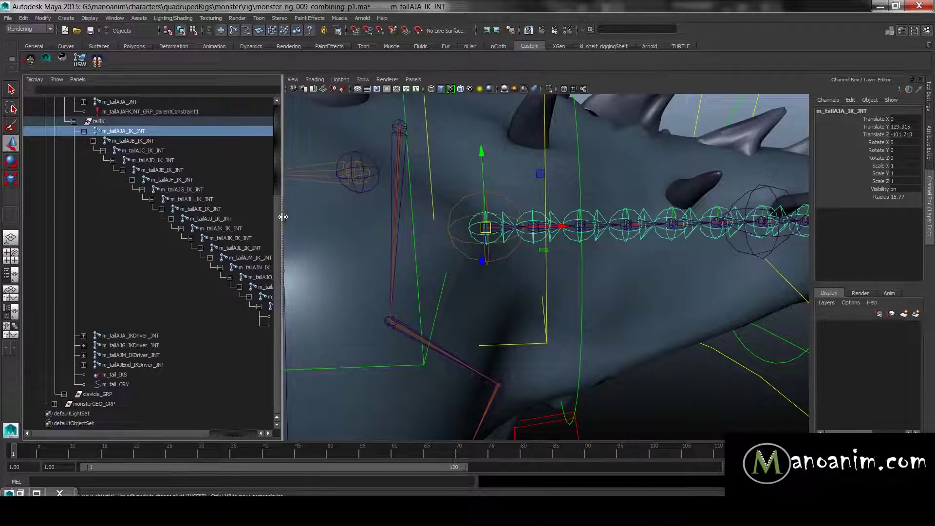
pyautogui.moveTo(418, 202); pyautogui.dragTo(412, 201)
pyautogui.keyDown('shift'); pyautogui.click(315, 306); pyautogui.keyUp('shift')
pyautogui.hotkey('ctrl', 'z')
pyautogui.keyDown('shift'); pyautogui.click(314, 306); pyautogui.keyUp('shift')
# Rename the selected tail IK joints by replacing _JNT with _skin_JNT in their names
pyautogui.press('space')
pyautogui.moveTo(518, 176); pyautogui.dragTo(550, 289)
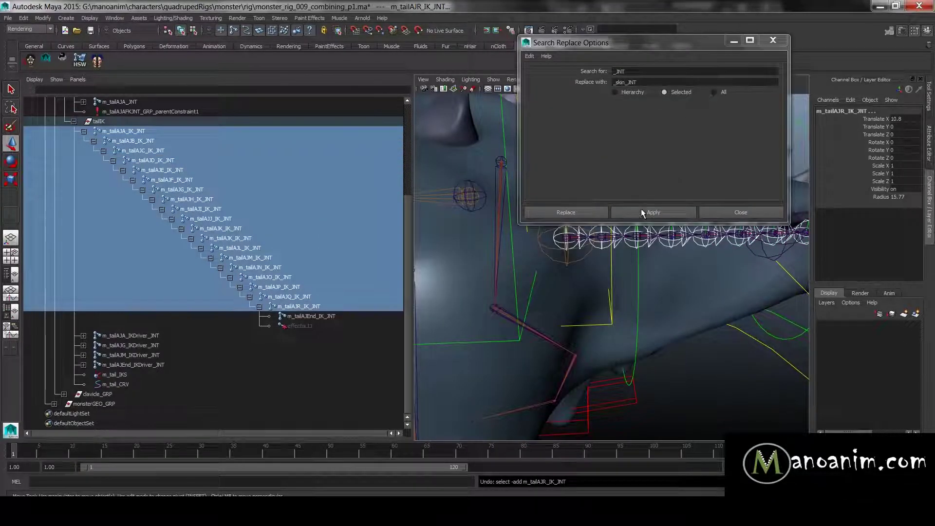
pyautogui.click(648, 217)
pyautogui.click(756, 213)
# Select the neck root joint m_neckAJA_JNT on the monster and inspect its child joints in the hierarchy
pyautogui.scroll(-6, 698, 243)
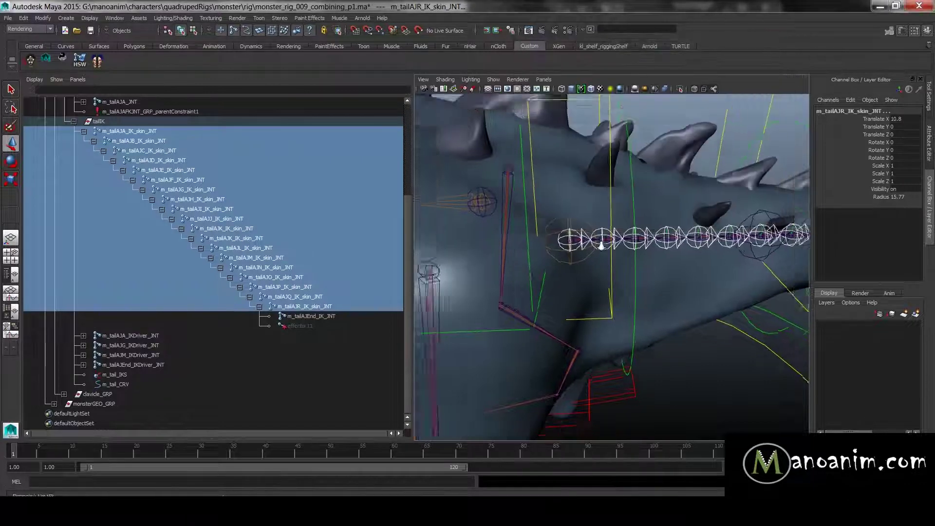
pyautogui.keyDown('alt'); pyautogui.moveTo(697, 242); pyautogui.dragTo(697, 243, button='middle'); pyautogui.keyUp('alt')
pyautogui.scroll(-6, 697, 243)
pyautogui.keyDown('alt'); pyautogui.moveTo(622, 226); pyautogui.dragTo(736, 268, button='middle'); pyautogui.keyUp('alt')
pyautogui.scroll(12, 656, 221)
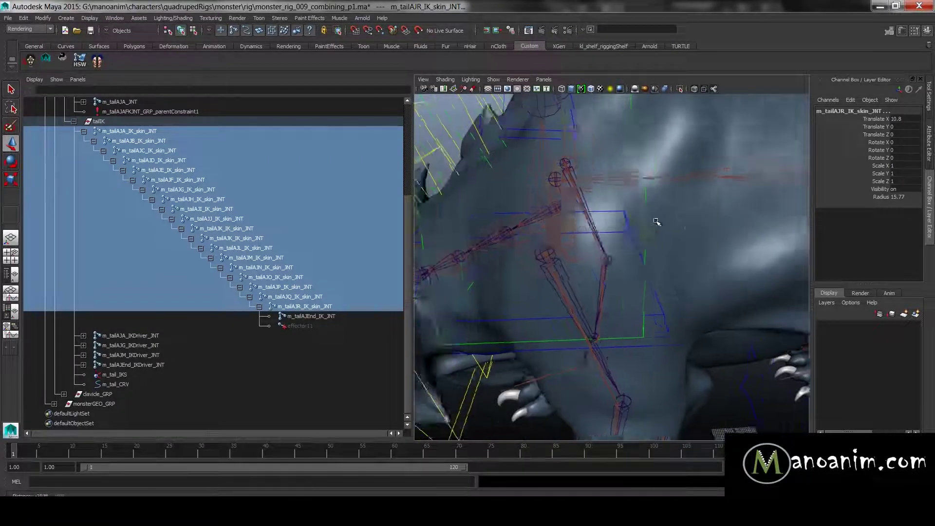
pyautogui.click(564, 123)
pyautogui.press('f')
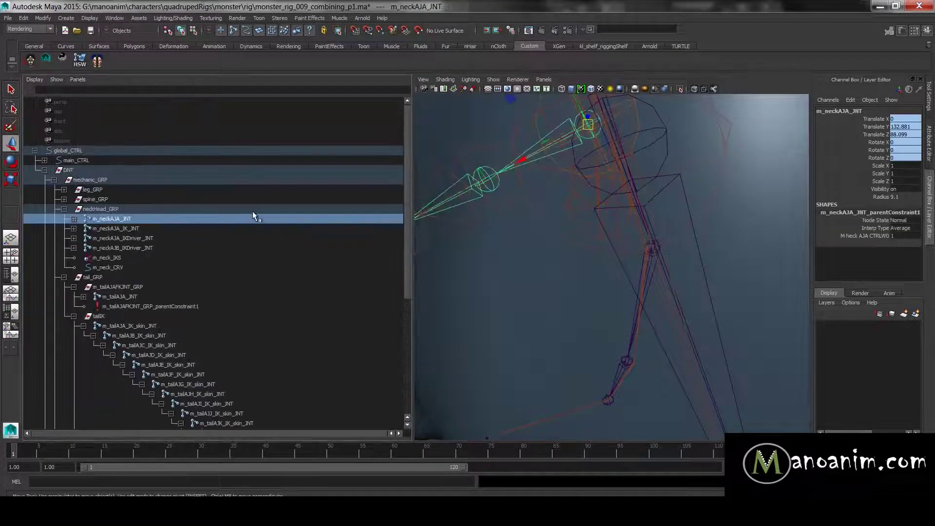
pyautogui.keyDown('shift'); pyautogui.click(75, 219); pyautogui.keyUp('shift')
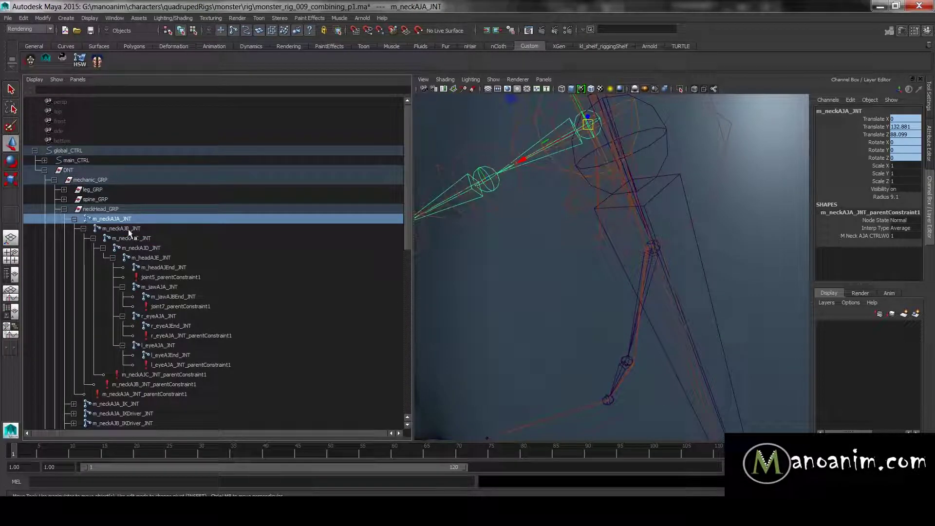
pyautogui.click(74, 219)
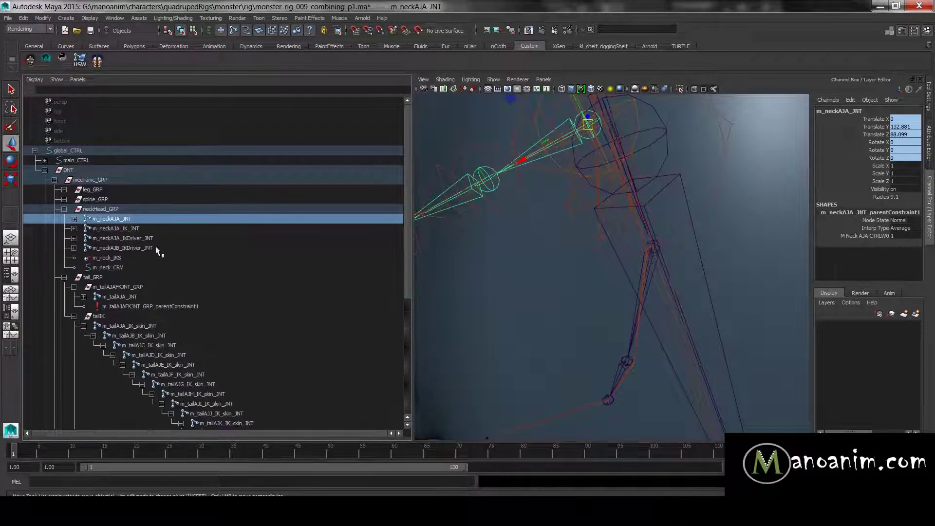
# Select m_neckAJA_IK_JNT through m_neckAJC_IK_JNT and replace _JNT with _skin_JNT in their names
pyautogui.keyDown('shift'); pyautogui.click(73, 228); pyautogui.keyUp('shift')
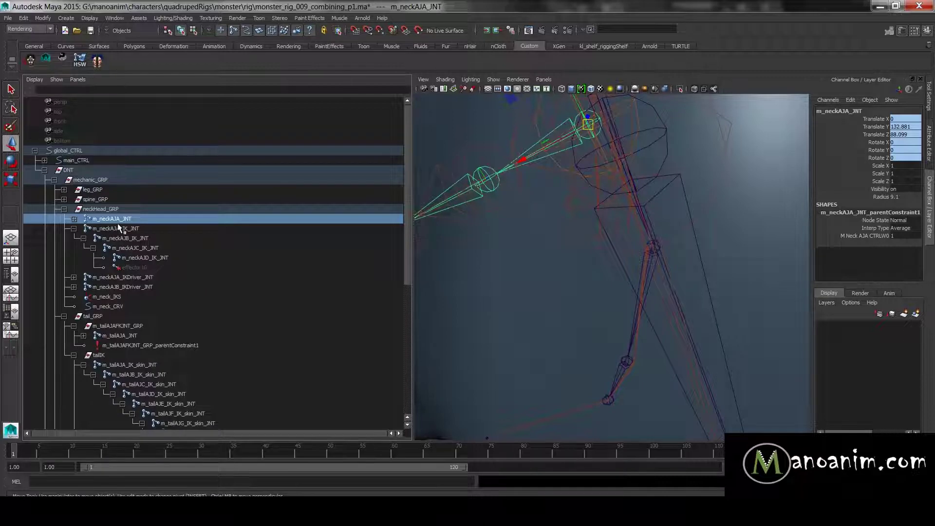
pyautogui.moveTo(117, 224); pyautogui.dragTo(157, 246)
pyautogui.press('f')
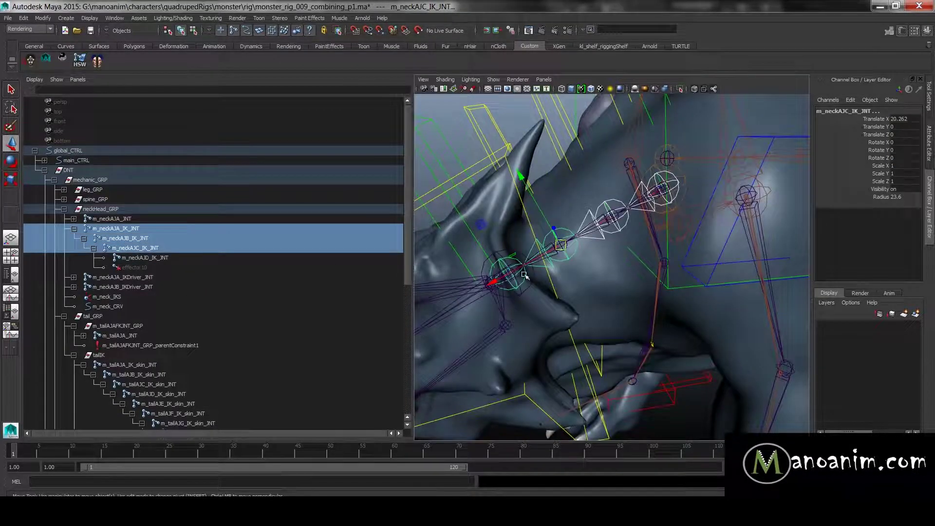
pyautogui.scroll(-5, 525, 275)
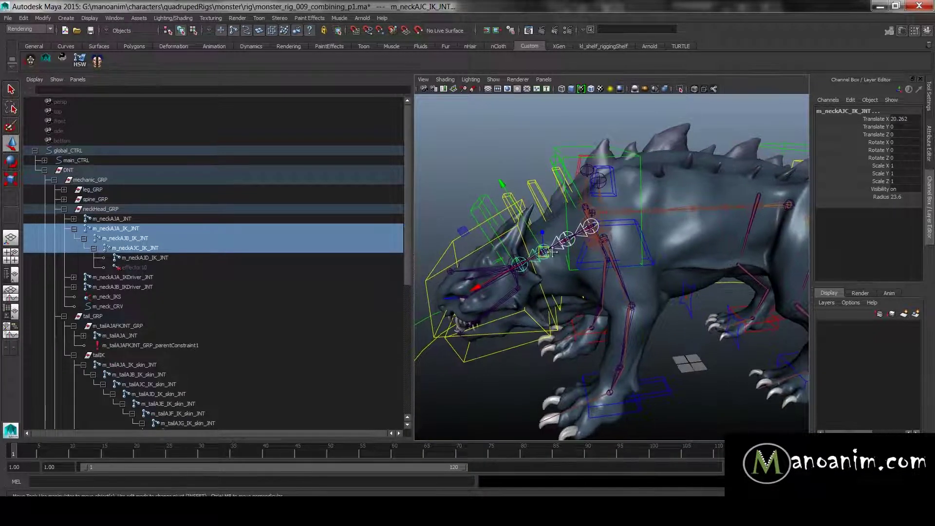
pyautogui.scroll(5, 522, 242)
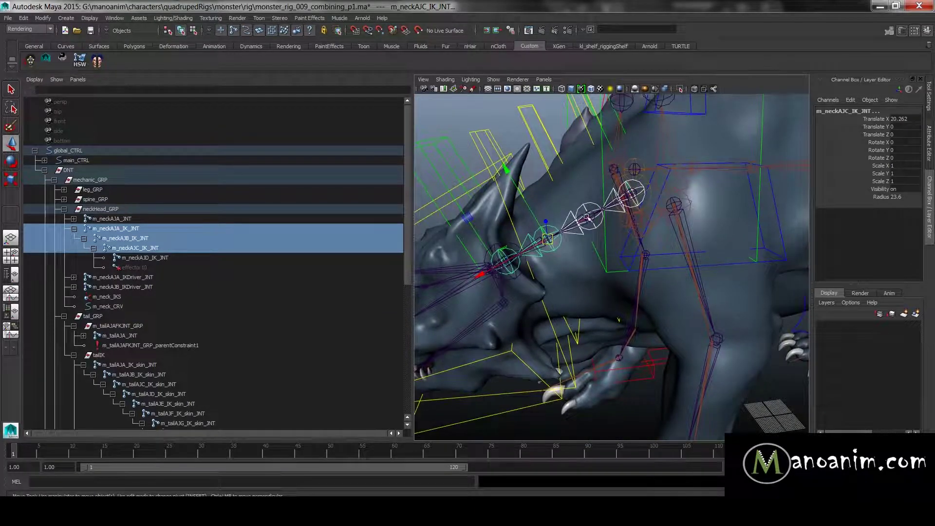
pyautogui.scroll(-4, 586, 216)
pyautogui.keyDown('alt'); pyautogui.moveTo(585, 216); pyautogui.dragTo(672, 244); pyautogui.keyUp('alt')
pyautogui.scroll(4, 719, 258)
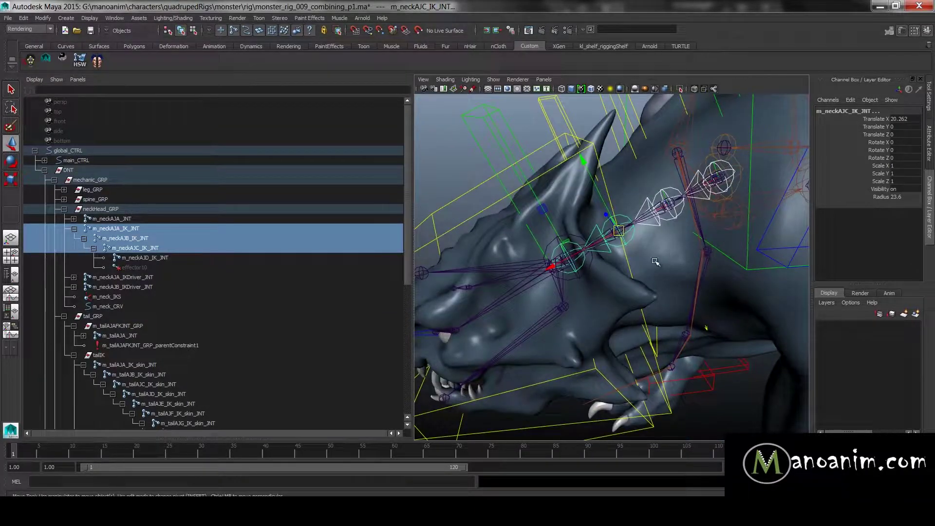
pyautogui.keyDown('alt'); pyautogui.moveTo(706, 225); pyautogui.dragTo(606, 224); pyautogui.keyUp('alt')
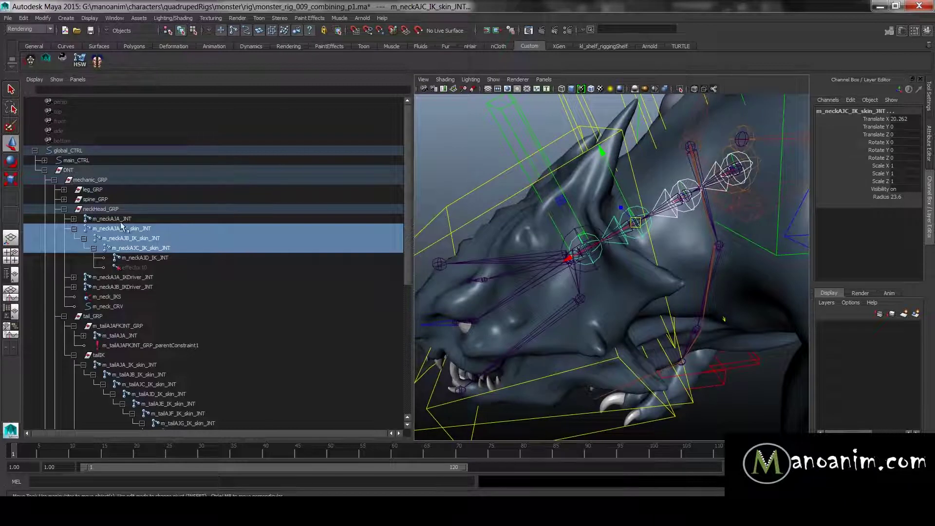
# Inspect the overlapping rig parts where the neck meets the head, picking m_neckAJB_IKDriver_JNT and m_headAJA_CTRL
pyautogui.scroll(6, 573, 236)
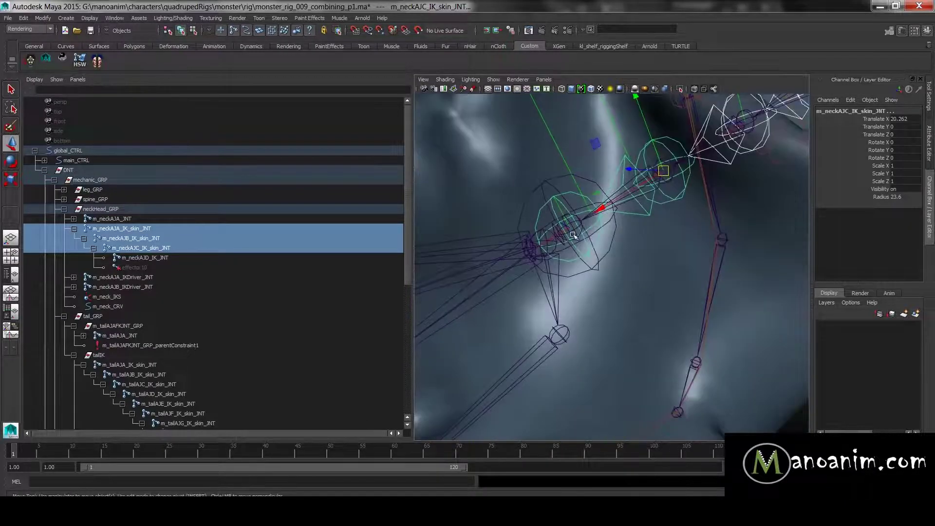
pyautogui.click(601, 262)
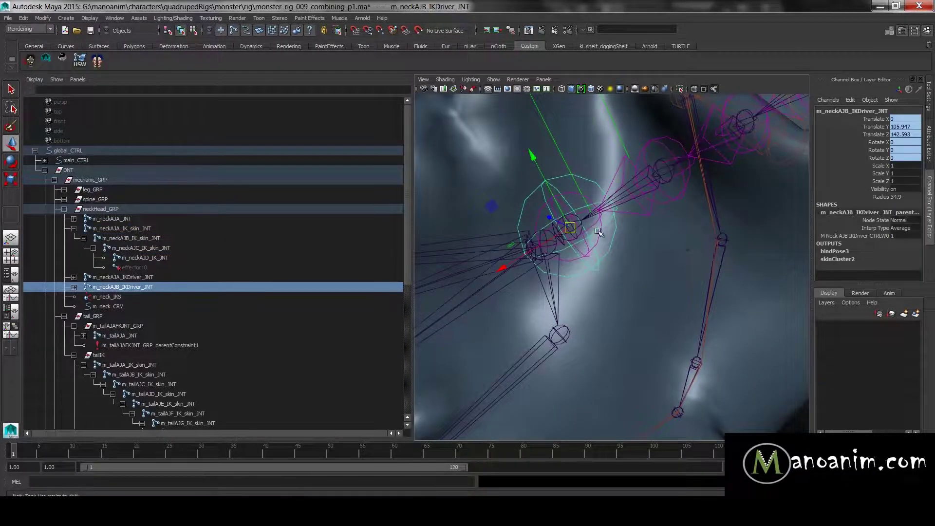
pyautogui.press('f')
pyautogui.keyDown('alt'); pyautogui.moveTo(655, 235); pyautogui.dragTo(482, 181); pyautogui.keyUp('alt')
pyautogui.click(478, 168)
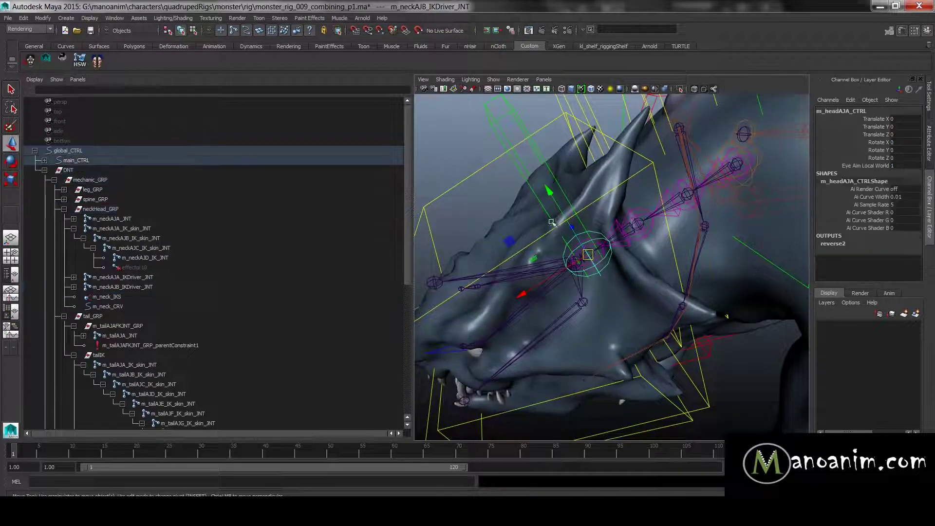
# Select m_neckAJB_IKDriver_JNT together with m_neckAJD_IK_JNT to compare the overlapping joints at the neck's end
pyautogui.keyDown('alt'); pyautogui.moveTo(553, 216); pyautogui.dragTo(584, 205); pyautogui.keyUp('alt')
pyautogui.keyDown('alt'); pyautogui.moveTo(584, 206); pyautogui.dragTo(627, 239, button='right'); pyautogui.keyUp('alt')
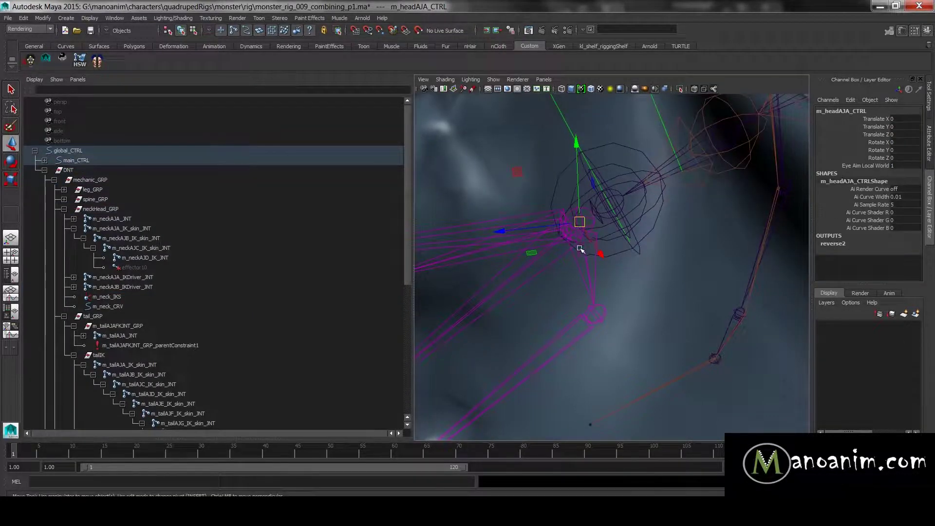
pyautogui.click(629, 210)
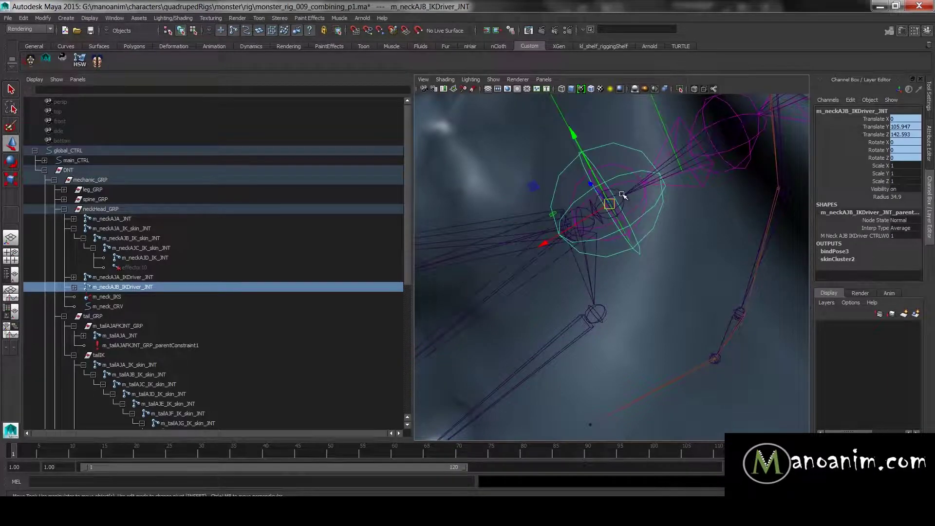
pyautogui.keyDown('alt'); pyautogui.moveTo(623, 195); pyautogui.dragTo(666, 234); pyautogui.keyUp('alt')
pyautogui.click(665, 230)
pyautogui.keyDown('shift'); pyautogui.click(673, 220); pyautogui.keyUp('shift')
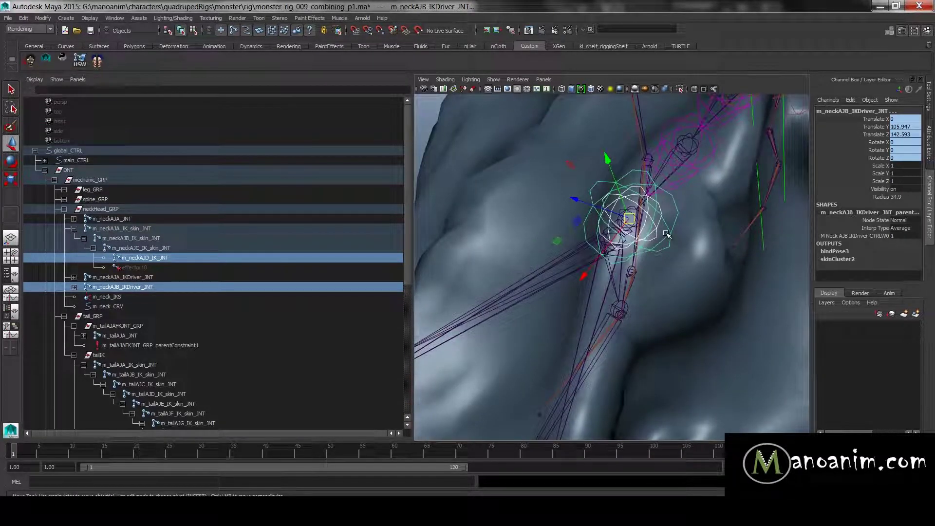
# Show the neck driver joint's attributes and review the Side and Type options under Joint Labelling
pyautogui.hotkey('ctrl', 'a')
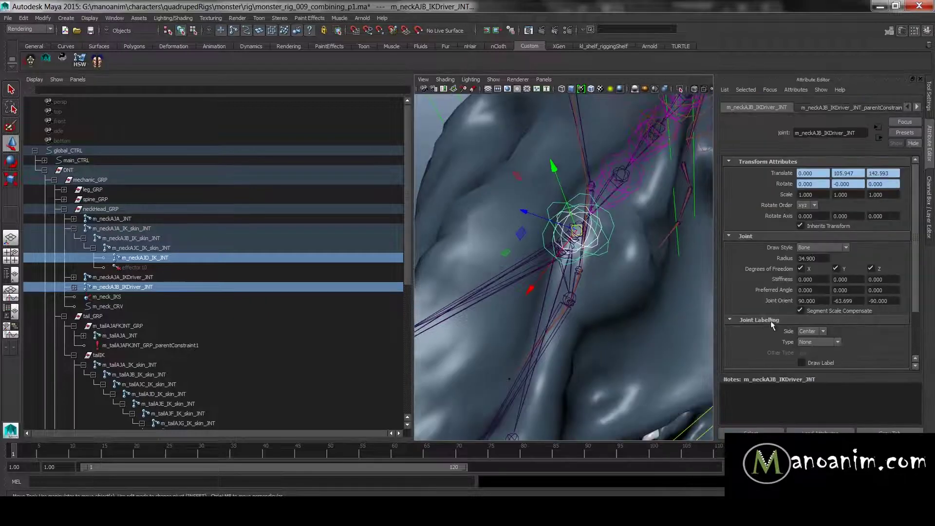
pyautogui.scroll(-3, 766, 321)
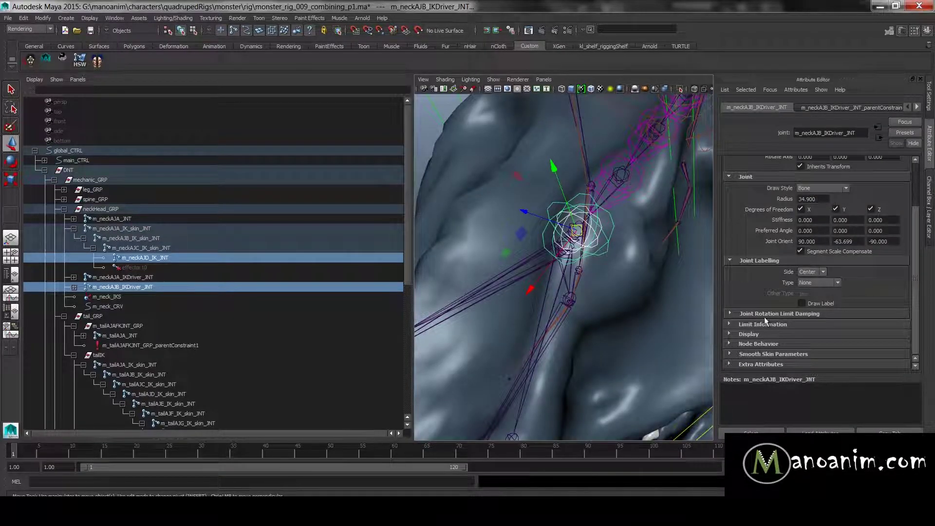
pyautogui.click(815, 275)
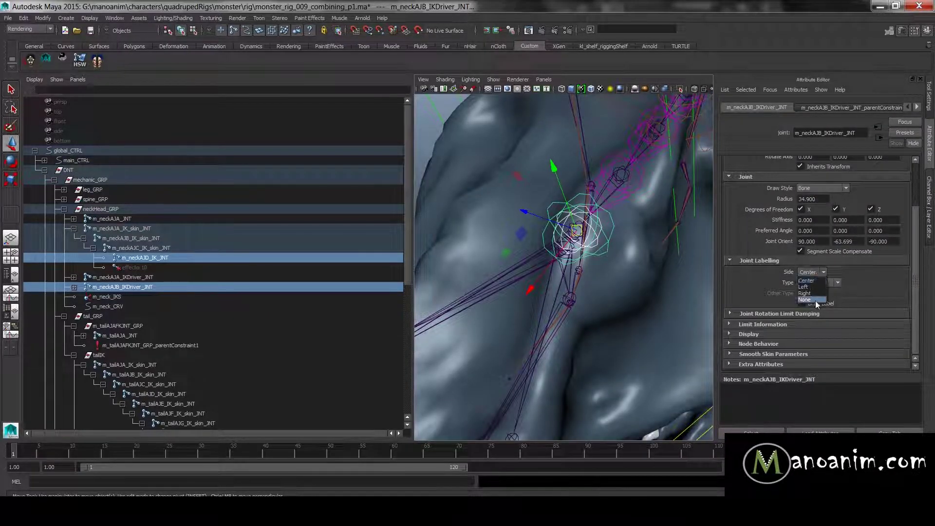
pyautogui.click(828, 283)
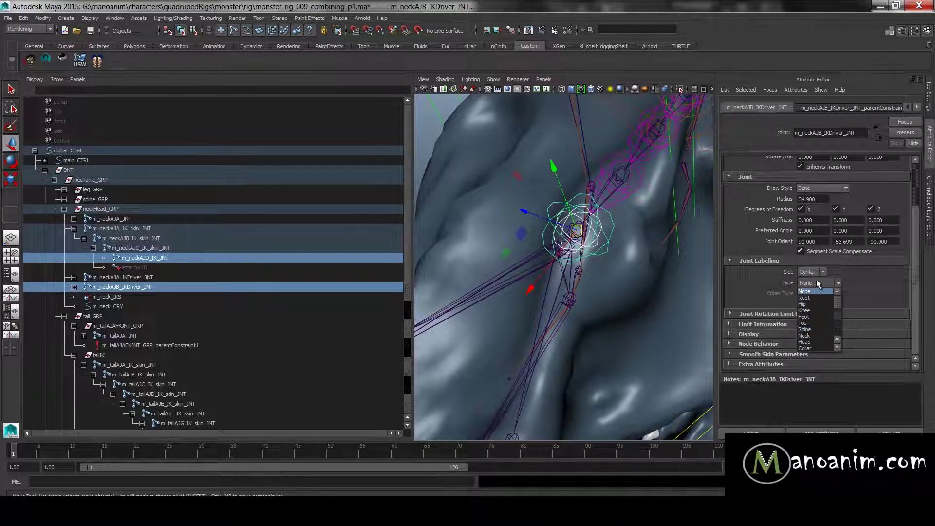
pyautogui.click(816, 281)
# Clear the selection and examine the head, jaw and eye joints from several angles
pyautogui.keyDown('alt'); pyautogui.moveTo(616, 230); pyautogui.dragTo(534, 183); pyautogui.keyUp('alt')
pyautogui.click(448, 156)
pyautogui.keyDown('alt'); pyautogui.moveTo(534, 183); pyautogui.dragTo(603, 206, button='right'); pyautogui.keyUp('alt')
pyautogui.keyDown('alt'); pyautogui.moveTo(602, 206); pyautogui.dragTo(569, 251); pyautogui.keyUp('alt')
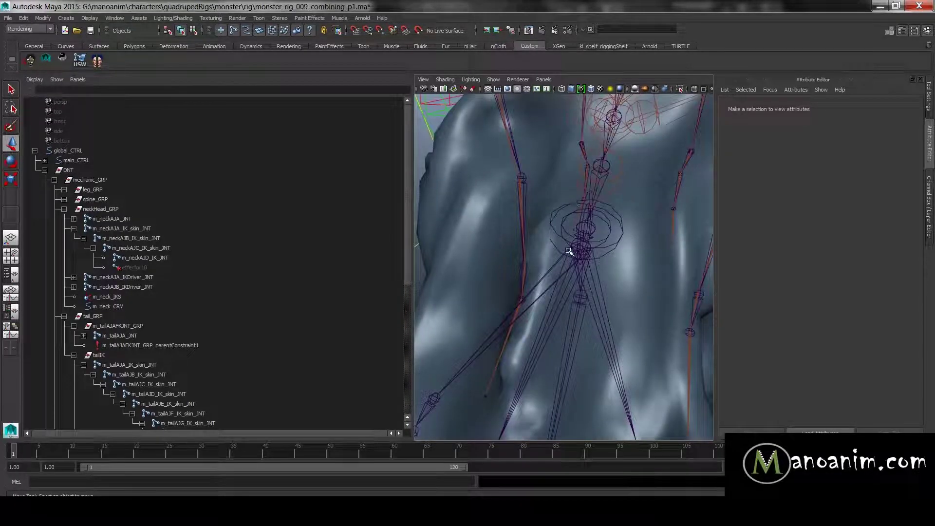
pyautogui.keyDown('alt'); pyautogui.moveTo(511, 208); pyautogui.dragTo(561, 246); pyautogui.keyUp('alt')
pyautogui.keyDown('alt'); pyautogui.moveTo(561, 246); pyautogui.dragTo(500, 199, button='right'); pyautogui.keyUp('alt')
pyautogui.keyDown('alt'); pyautogui.moveTo(500, 198); pyautogui.dragTo(497, 202); pyautogui.keyUp('alt')
pyautogui.keyDown('alt'); pyautogui.moveTo(496, 202); pyautogui.dragTo(568, 206, button='right'); pyautogui.keyUp('alt')
pyautogui.keyDown('alt'); pyautogui.moveTo(614, 231); pyautogui.dragTo(522, 217, button='right'); pyautogui.keyUp('alt')
pyautogui.keyDown('alt'); pyautogui.moveTo(522, 217); pyautogui.dragTo(497, 217); pyautogui.keyUp('alt')
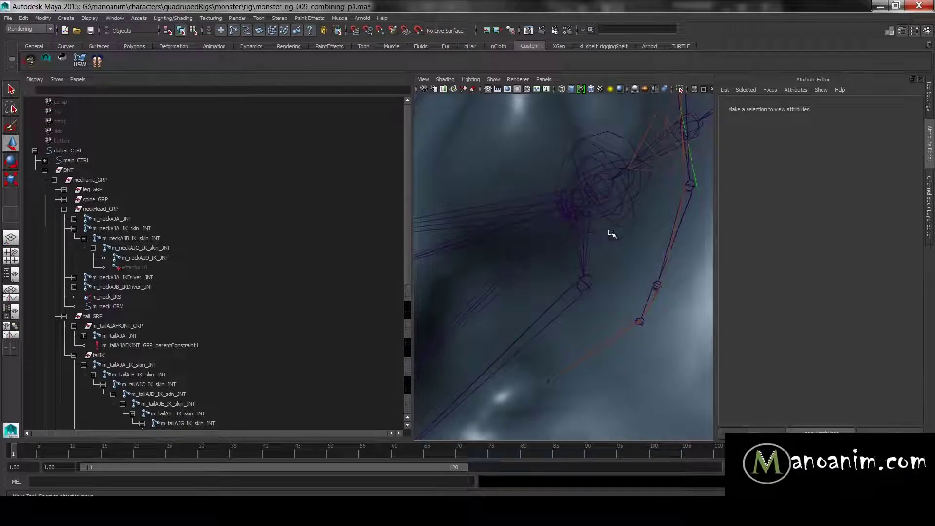
pyautogui.keyDown('alt'); pyautogui.moveTo(611, 234); pyautogui.dragTo(527, 227, button='right'); pyautogui.keyUp('alt')
pyautogui.keyDown('alt'); pyautogui.moveTo(566, 210); pyautogui.dragTo(624, 215); pyautogui.keyUp('alt')
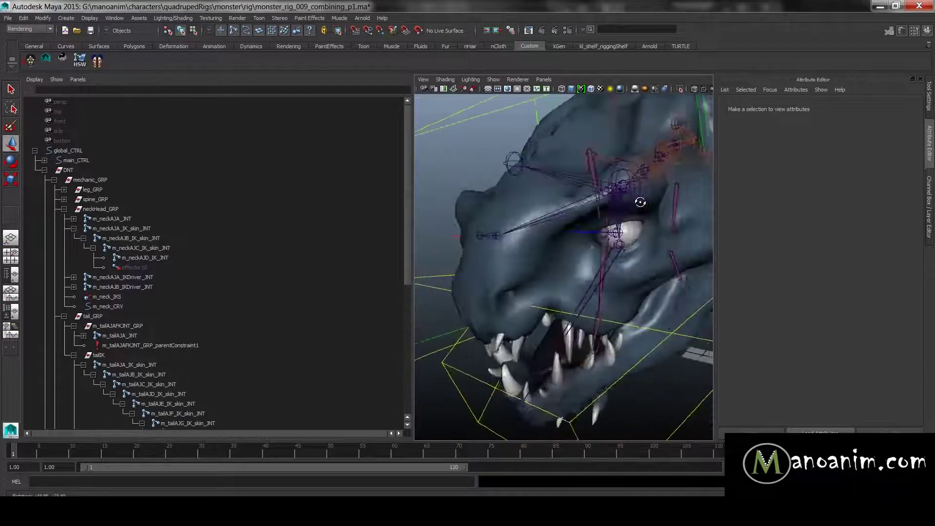
pyautogui.keyDown('alt'); pyautogui.moveTo(693, 208); pyautogui.dragTo(620, 208); pyautogui.keyUp('alt')
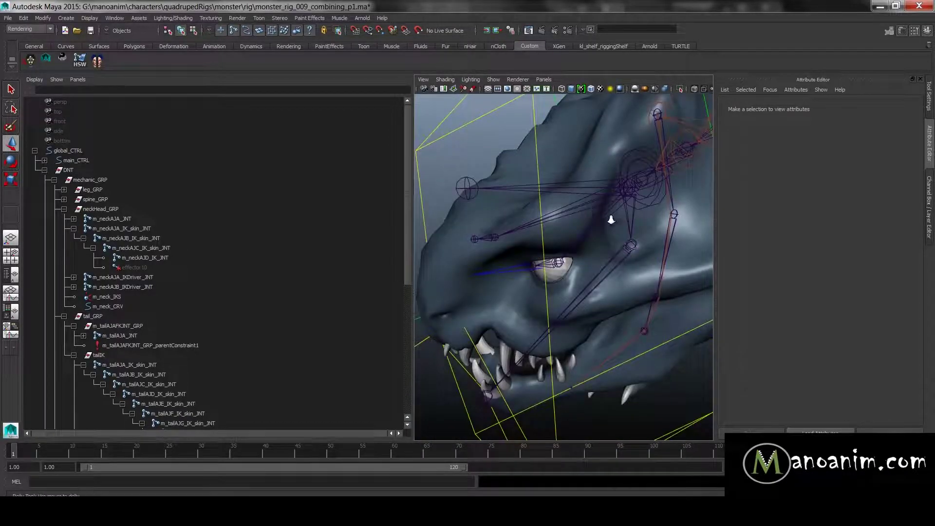
pyautogui.keyDown('alt'); pyautogui.moveTo(611, 220); pyautogui.dragTo(613, 249, button='right'); pyautogui.keyUp('alt')
pyautogui.moveTo(621, 217)
pyautogui.keyDown('alt'); pyautogui.mouseDown(button='right')
pyautogui.moveTo(550, 219)
pyautogui.moveTo(621, 209)
pyautogui.mouseUp(button='right'); pyautogui.keyUp('alt')
# Select both eye joints, l_eyeAJA_JNT and r_eyeAJA_JNT, on the monster's head
pyautogui.click(589, 214)
pyautogui.keyDown('alt'); pyautogui.moveTo(536, 207); pyautogui.dragTo(578, 205); pyautogui.keyUp('alt')
pyautogui.keyDown('alt'); pyautogui.moveTo(579, 205); pyautogui.dragTo(556, 205, button='right'); pyautogui.keyUp('alt')
pyautogui.keyDown('alt'); pyautogui.moveTo(556, 204); pyautogui.dragTo(628, 208); pyautogui.keyUp('alt')
pyautogui.keyDown('alt'); pyautogui.moveTo(562, 214); pyautogui.dragTo(603, 201, button='right'); pyautogui.keyUp('alt')
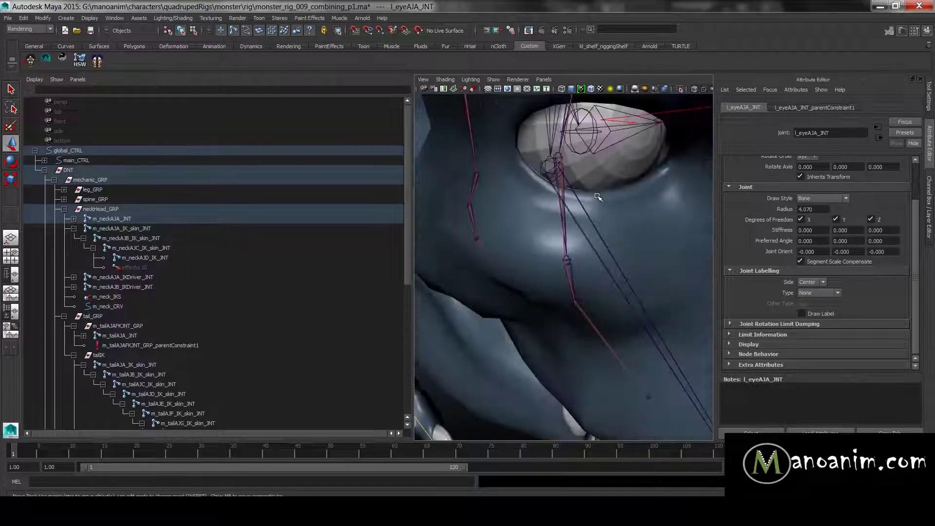
pyautogui.keyDown('alt'); pyautogui.moveTo(598, 197); pyautogui.dragTo(624, 200); pyautogui.keyUp('alt')
pyautogui.keyDown('shift'); pyautogui.click(677, 206); pyautogui.keyUp('shift')
pyautogui.keyDown('alt'); pyautogui.moveTo(675, 211); pyautogui.dragTo(600, 225, button='right'); pyautogui.keyUp('alt')
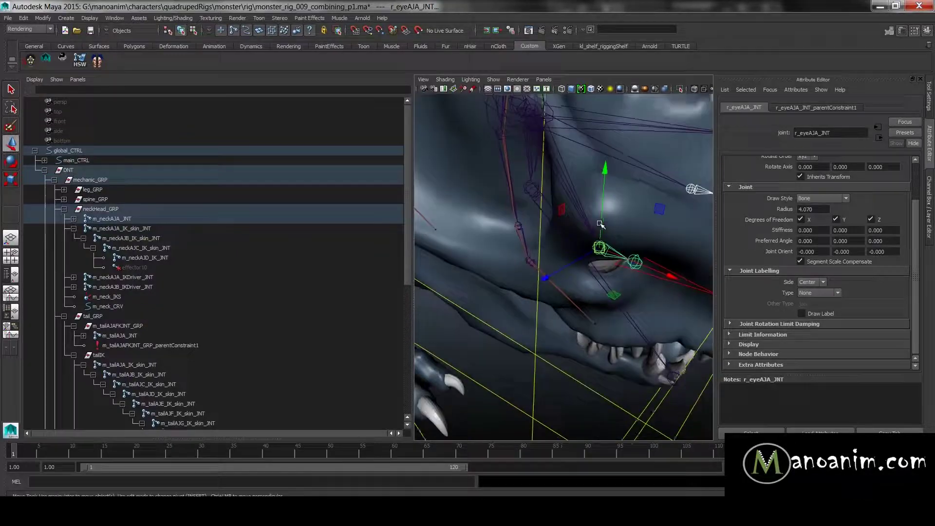
pyautogui.keyDown('alt'); pyautogui.moveTo(600, 225); pyautogui.dragTo(594, 221); pyautogui.keyUp('alt')
pyautogui.keyDown('alt'); pyautogui.moveTo(594, 221); pyautogui.dragTo(621, 229, button='right'); pyautogui.keyUp('alt')
# Add the jaw joint m_jawAJA_JNT and the head joint m_headAJE_JNT to the selection
pyautogui.keyDown('shift'); pyautogui.click(565, 242); pyautogui.keyUp('shift')
pyautogui.keyDown('alt'); pyautogui.moveTo(493, 193); pyautogui.dragTo(465, 180, button='right'); pyautogui.keyUp('alt')
pyautogui.keyDown('alt'); pyautogui.moveTo(465, 179); pyautogui.dragTo(462, 202); pyautogui.keyUp('alt')
pyautogui.keyDown('alt'); pyautogui.moveTo(463, 202); pyautogui.dragTo(540, 182, button='right'); pyautogui.keyUp('alt')
pyautogui.keyDown('shift'); pyautogui.click(541, 168); pyautogui.keyUp('shift')
pyautogui.keyDown('alt'); pyautogui.moveTo(663, 157); pyautogui.dragTo(563, 152, button='right'); pyautogui.keyUp('alt')
pyautogui.keyDown('alt'); pyautogui.moveTo(563, 152); pyautogui.dragTo(595, 159); pyautogui.keyUp('alt')
pyautogui.keyDown('alt'); pyautogui.moveTo(644, 175); pyautogui.dragTo(586, 166, button='middle'); pyautogui.keyUp('alt')
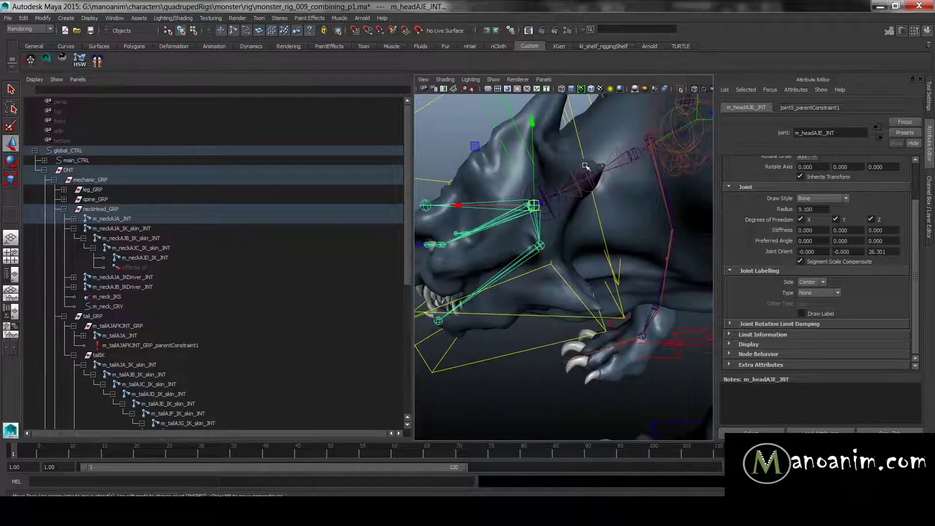
pyautogui.keyDown('alt'); pyautogui.moveTo(512, 185); pyautogui.dragTo(467, 179, button='middle'); pyautogui.keyUp('alt')
pyautogui.keyDown('alt'); pyautogui.moveTo(516, 182); pyautogui.dragTo(448, 176, button='right'); pyautogui.keyUp('alt')
pyautogui.keyDown('alt'); pyautogui.moveTo(448, 176); pyautogui.dragTo(467, 182); pyautogui.keyUp('alt')
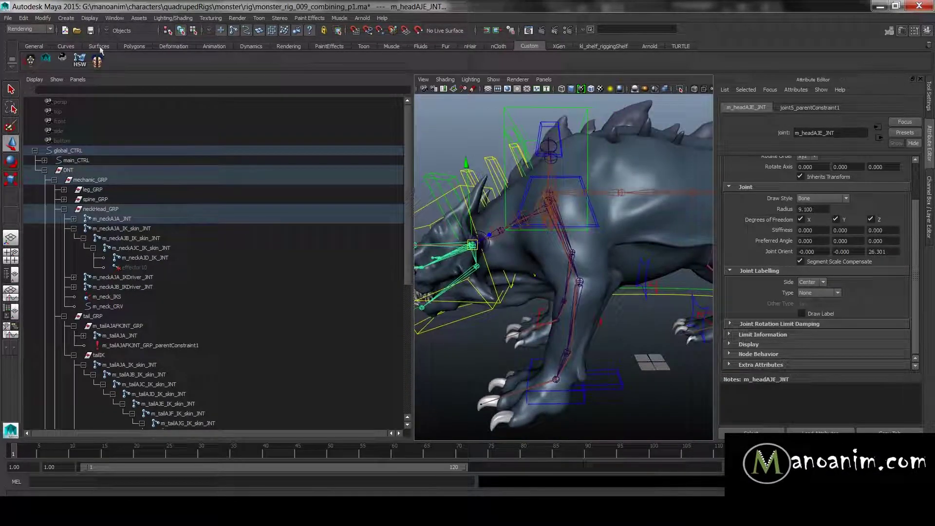
# Rename the selected eye, jaw and head joints by replacing _JNT with _skin_JNT in their names
pyautogui.click(48, 20)
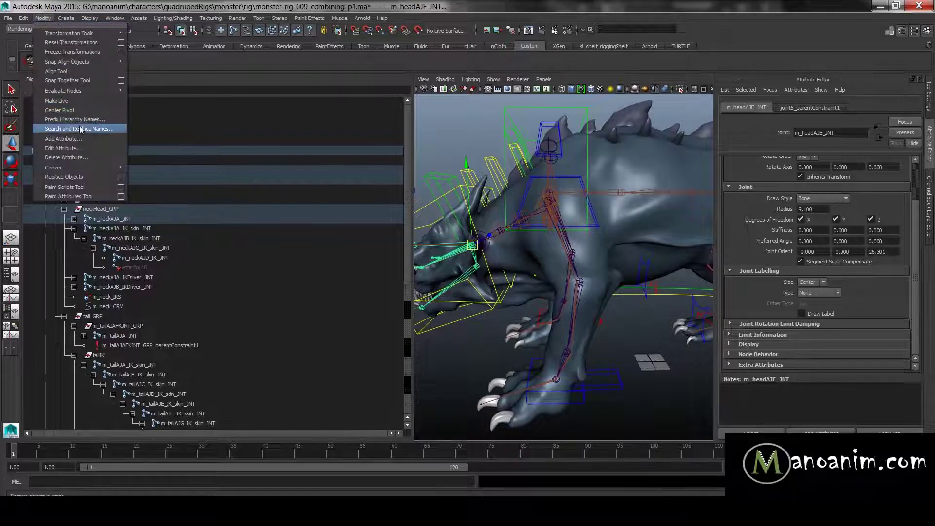
pyautogui.click(124, 129)
pyautogui.click(653, 212)
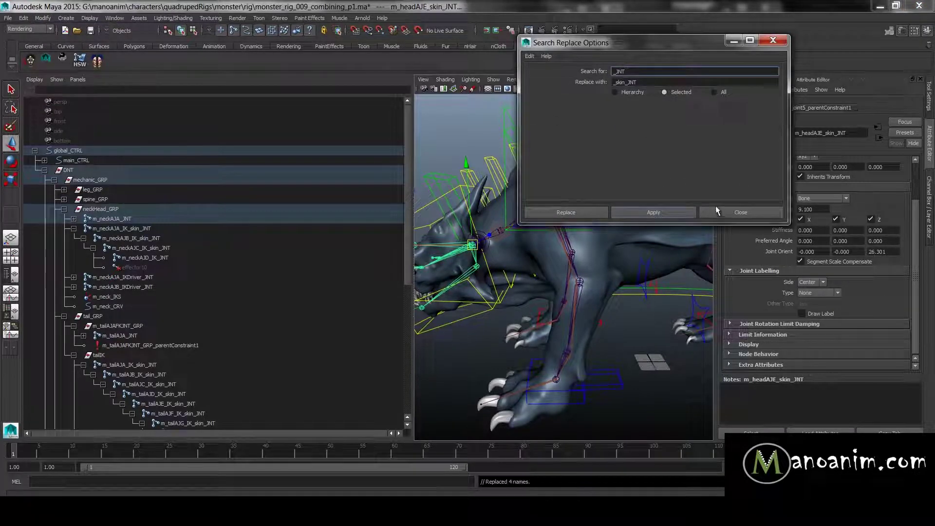
pyautogui.click(740, 212)
pyautogui.keyDown('alt'); pyautogui.moveTo(569, 227); pyautogui.dragTo(614, 152); pyautogui.keyUp('alt')
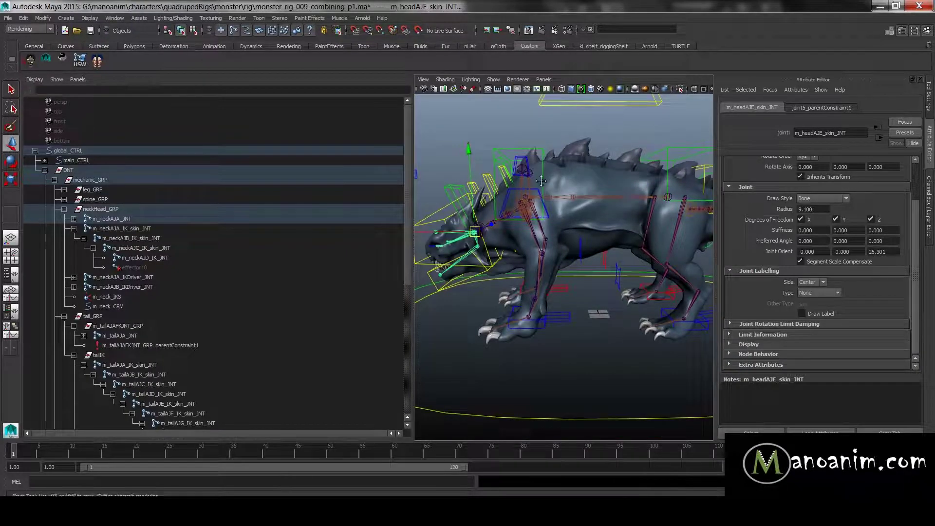
# Examine the monster's shoulder, front leg and upper back joints from several angles for missing skinning joints
pyautogui.keyDown('alt'); pyautogui.moveTo(634, 187); pyautogui.dragTo(509, 188, button='middle'); pyautogui.keyUp('alt')
pyautogui.keyDown('alt'); pyautogui.moveTo(509, 188); pyautogui.dragTo(611, 192, button='right'); pyautogui.keyUp('alt')
pyautogui.keyDown('alt'); pyautogui.moveTo(611, 192); pyautogui.dragTo(553, 230, button='middle'); pyautogui.keyUp('alt')
pyautogui.keyDown('alt'); pyautogui.moveTo(553, 229); pyautogui.dragTo(577, 209, button='right'); pyautogui.keyUp('alt')
pyautogui.keyDown('alt'); pyautogui.moveTo(577, 209); pyautogui.dragTo(616, 200, button='middle'); pyautogui.keyUp('alt')
pyautogui.keyDown('alt'); pyautogui.moveTo(523, 208); pyautogui.dragTo(541, 223); pyautogui.keyUp('alt')
pyautogui.keyDown('alt'); pyautogui.moveTo(540, 223); pyautogui.dragTo(525, 196, button='middle'); pyautogui.keyUp('alt')
pyautogui.keyDown('alt'); pyautogui.moveTo(509, 193); pyautogui.dragTo(525, 221); pyautogui.keyUp('alt')
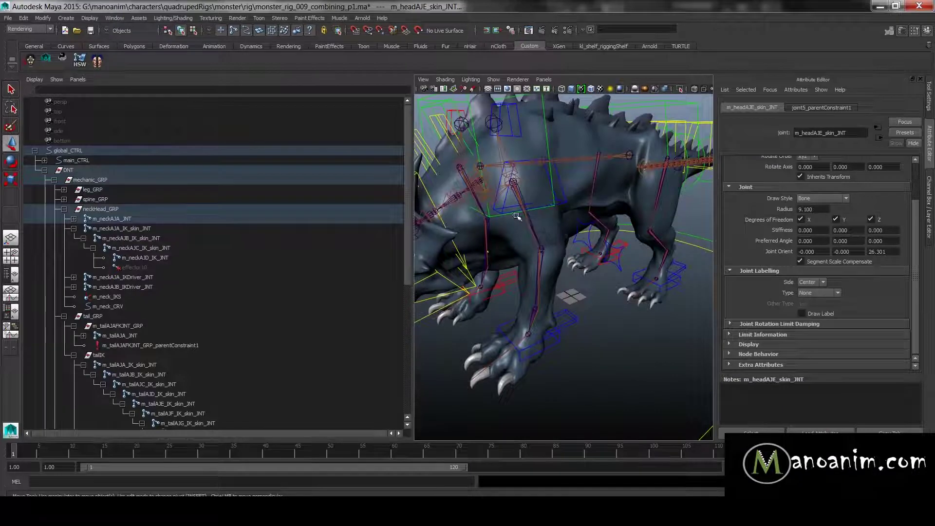
pyautogui.keyDown('alt'); pyautogui.moveTo(501, 213); pyautogui.dragTo(582, 227, button='middle'); pyautogui.keyUp('alt')
pyautogui.keyDown('alt'); pyautogui.moveTo(582, 227); pyautogui.dragTo(617, 232, button='right'); pyautogui.keyUp('alt')
pyautogui.keyDown('alt'); pyautogui.moveTo(585, 168); pyautogui.dragTo(595, 170); pyautogui.keyUp('alt')
pyautogui.keyDown('alt'); pyautogui.moveTo(595, 170); pyautogui.dragTo(547, 167, button='right'); pyautogui.keyUp('alt')
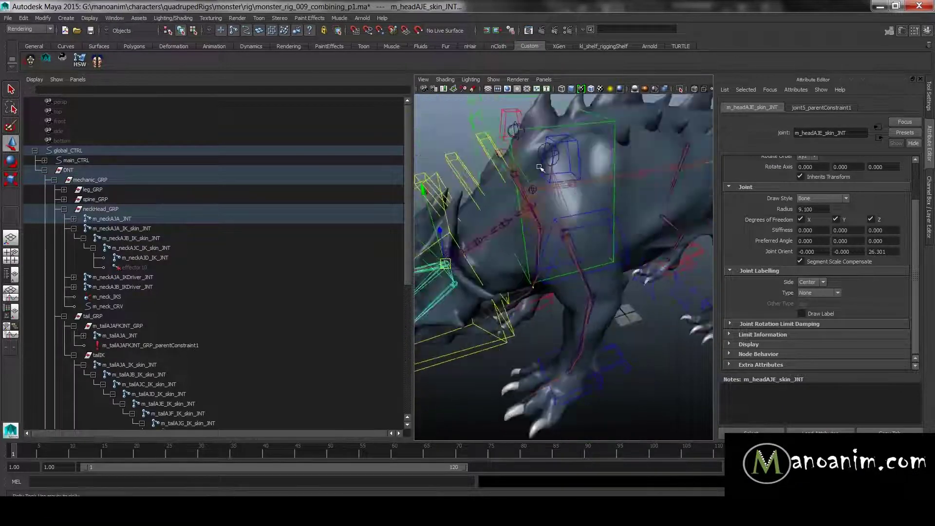
pyautogui.keyDown('alt'); pyautogui.moveTo(547, 167); pyautogui.dragTo(597, 166, button='middle'); pyautogui.keyUp('alt')
# Clear the selection, widen the viewport and select all skin joints by name
pyautogui.click(546, 125)
pyautogui.moveTo(412, 158); pyautogui.dragTo(267, 146)
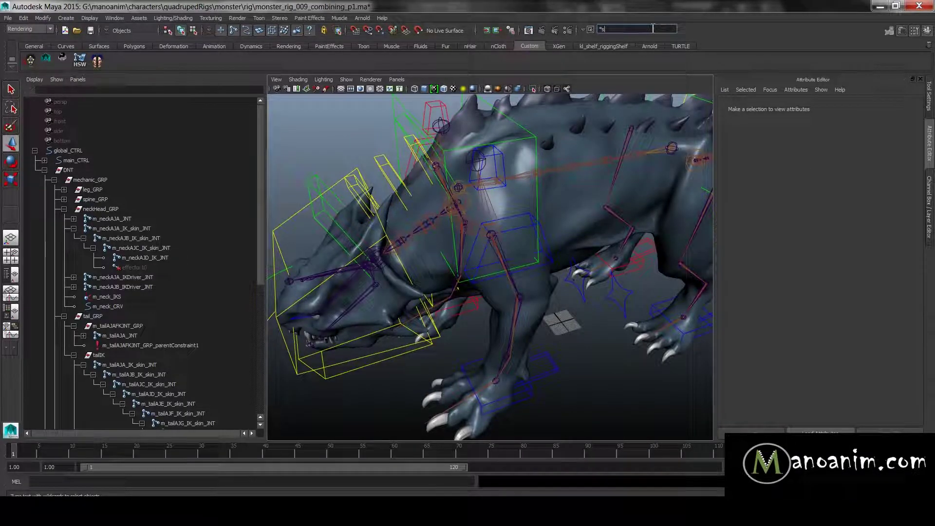
pyautogui.press('Return')
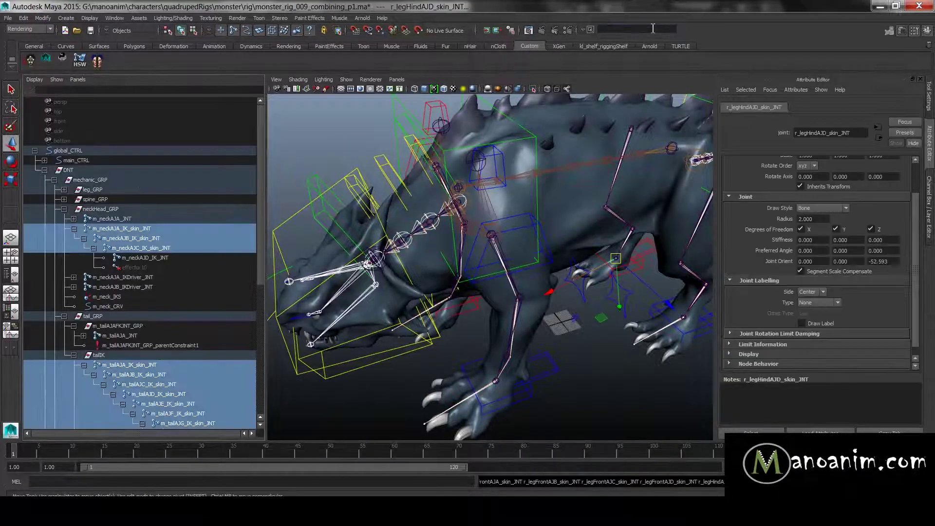
# Examine the selected joints along the legs, spine and tail to check that none are left out
pyautogui.keyDown('alt'); pyautogui.moveTo(566, 327); pyautogui.dragTo(539, 274, button='right'); pyautogui.keyUp('alt')
pyautogui.keyDown('alt'); pyautogui.moveTo(539, 274); pyautogui.dragTo(522, 266); pyautogui.keyUp('alt')
pyautogui.keyDown('alt'); pyautogui.moveTo(526, 266); pyautogui.dragTo(571, 302, button='right'); pyautogui.keyUp('alt')
pyautogui.keyDown('alt'); pyautogui.moveTo(546, 197); pyautogui.dragTo(455, 198, button='right'); pyautogui.keyUp('alt')
pyautogui.keyDown('alt'); pyautogui.moveTo(489, 198); pyautogui.dragTo(441, 184); pyautogui.keyUp('alt')
pyautogui.keyDown('alt'); pyautogui.moveTo(491, 182); pyautogui.dragTo(537, 215); pyautogui.keyUp('alt')
pyautogui.keyDown('alt'); pyautogui.moveTo(537, 215); pyautogui.dragTo(549, 253, button='middle'); pyautogui.keyUp('alt')
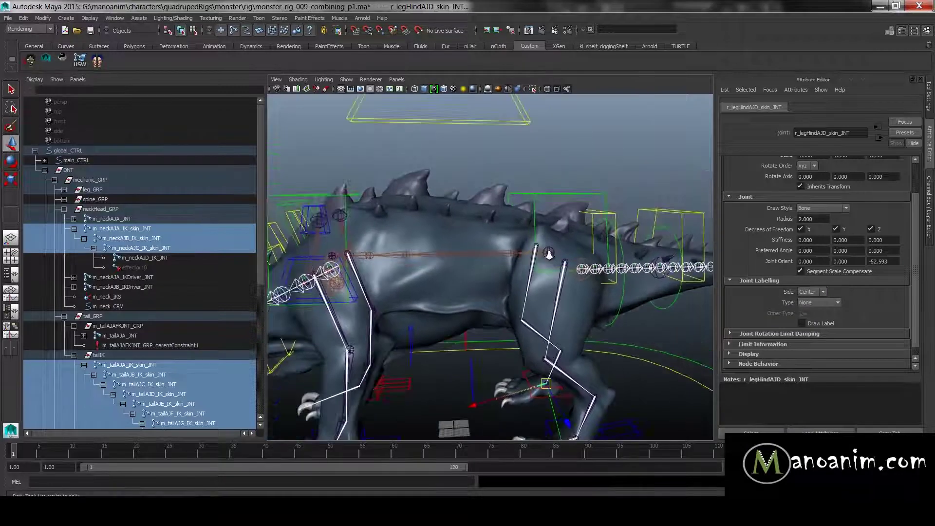
pyautogui.scroll(2, 548, 253)
# Rename the spine joints m_spineAJA_IK_JNT through m_spineAJF_IK_JNT by replacing _JNT with _skin_JNT in their names
pyautogui.click(515, 242)
pyautogui.press('f')
pyautogui.press('f')
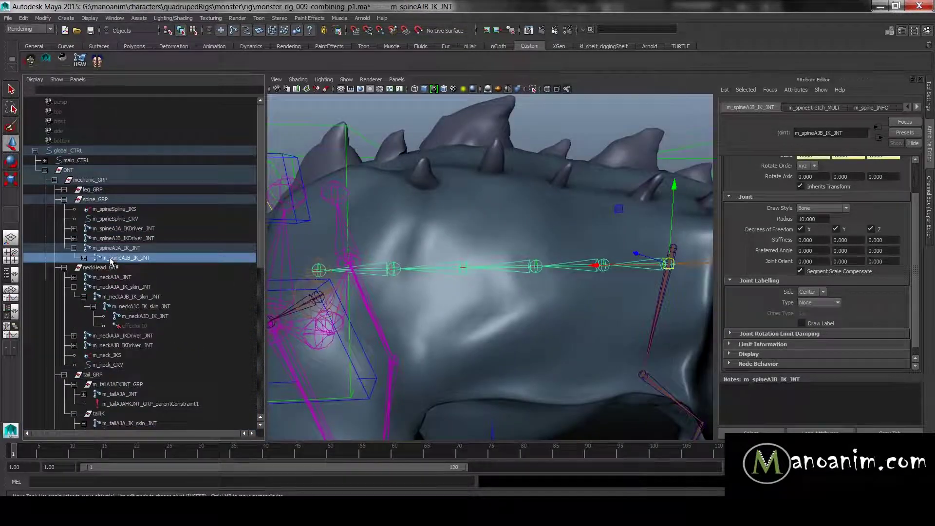
pyautogui.click(84, 258)
pyautogui.keyDown('shift'); pyautogui.click(161, 296); pyautogui.keyUp('shift')
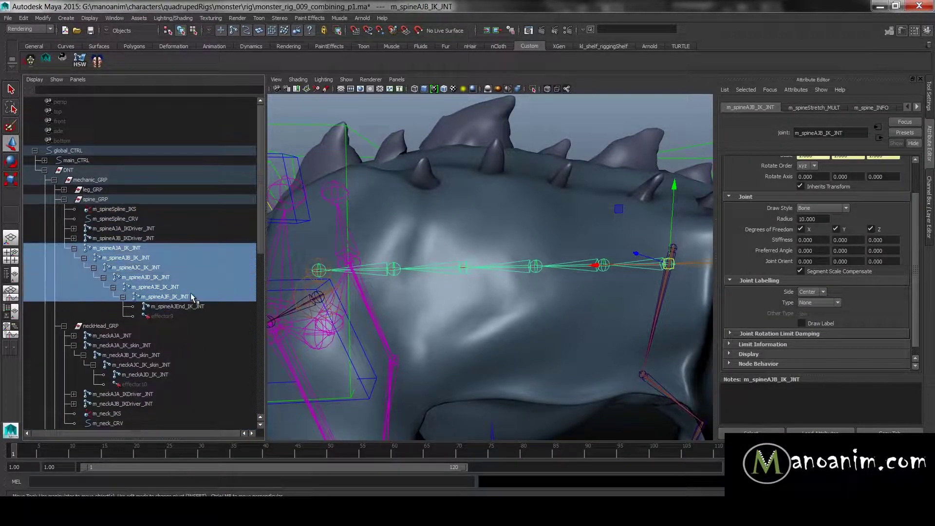
pyautogui.scroll(-5, 487, 253)
pyautogui.press('space')
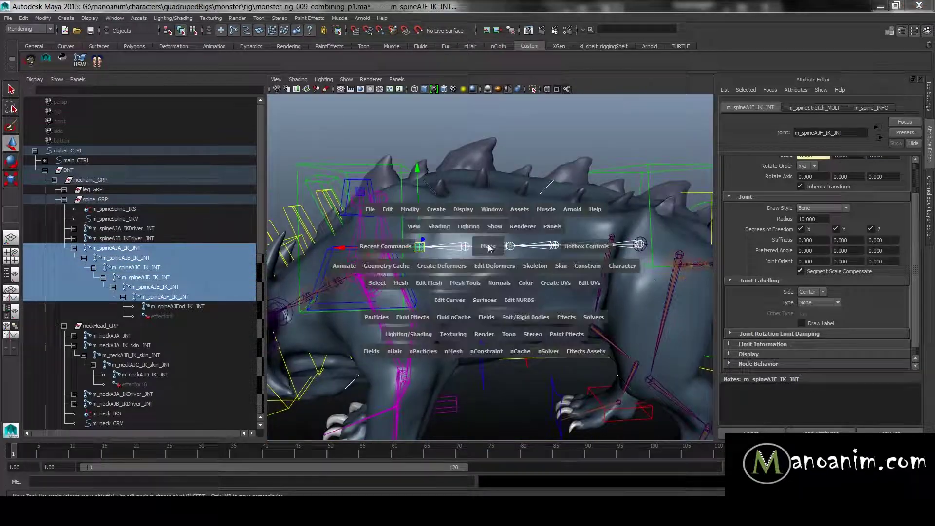
pyautogui.click(561, 265)
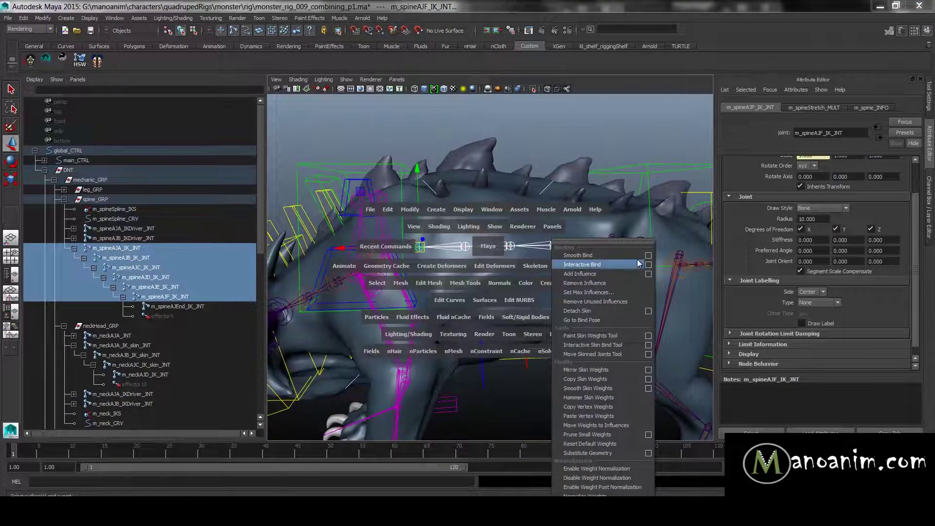
pyautogui.press('space')
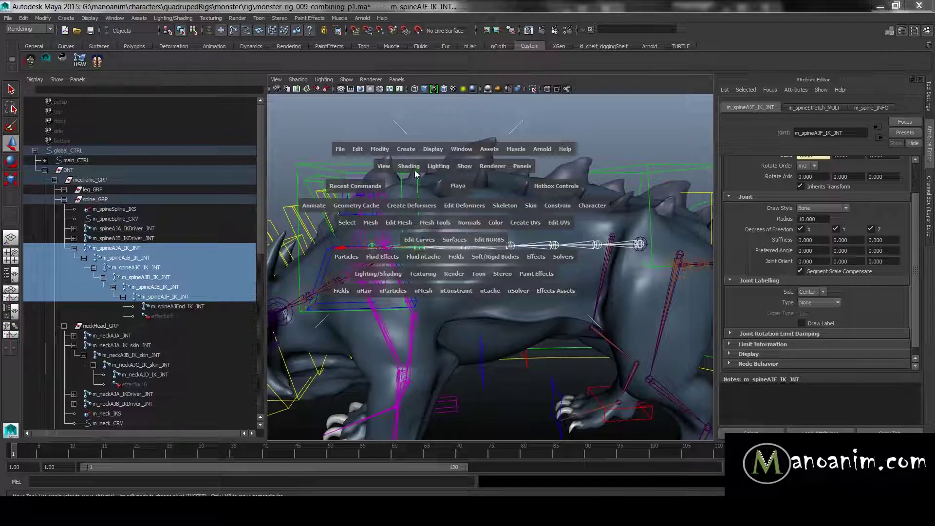
pyautogui.click(379, 148)
pyautogui.click(444, 263)
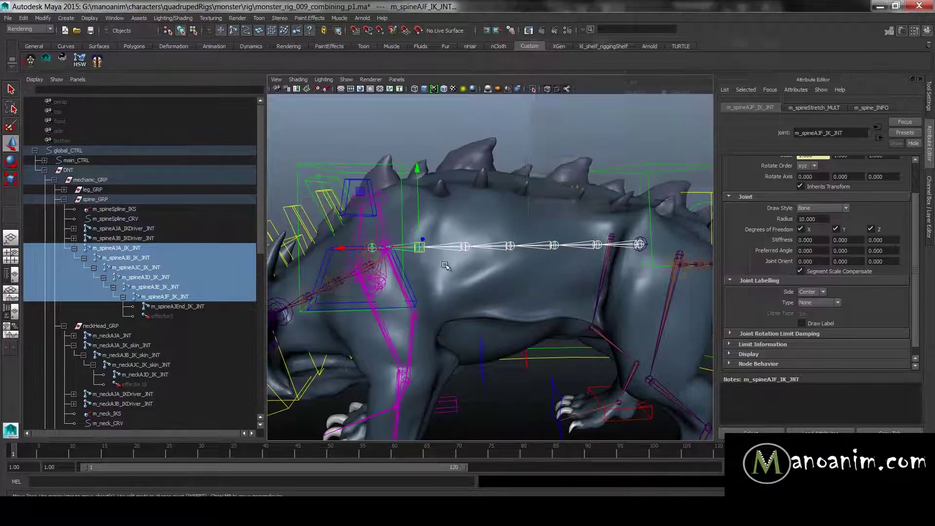
pyautogui.click(673, 210)
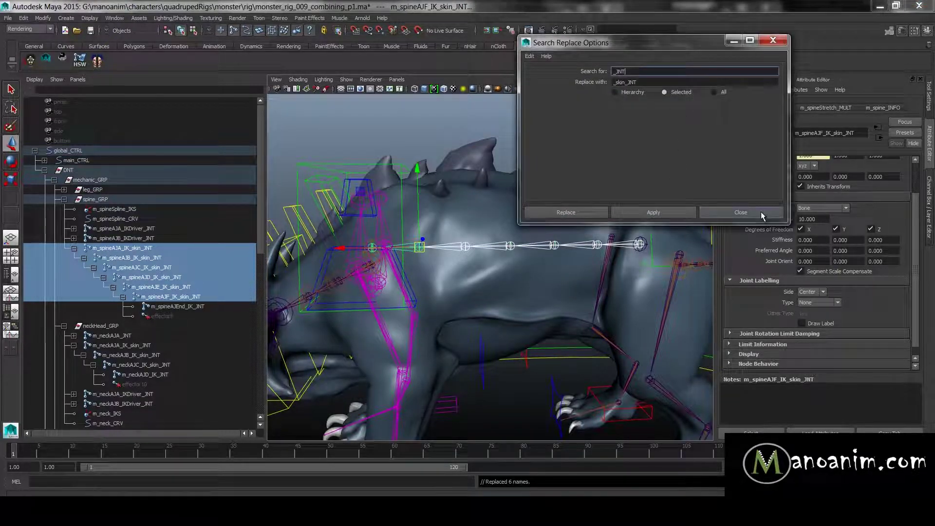
pyautogui.click(761, 212)
# Select all joints matching *skin*JNT by name and add the body1 mesh to the selection
pyautogui.click(195, 297)
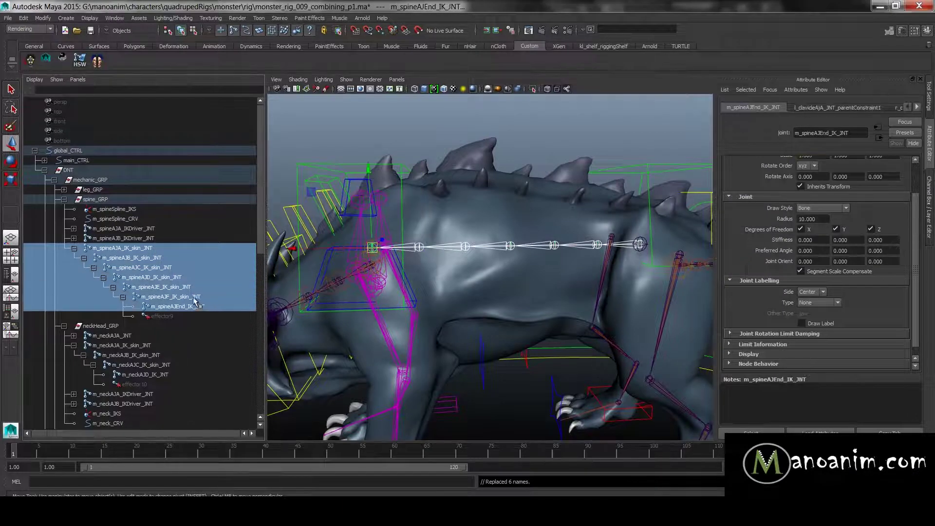
pyautogui.click(643, 29)
pyautogui.write('*skin*JNT')
pyautogui.press('Return')
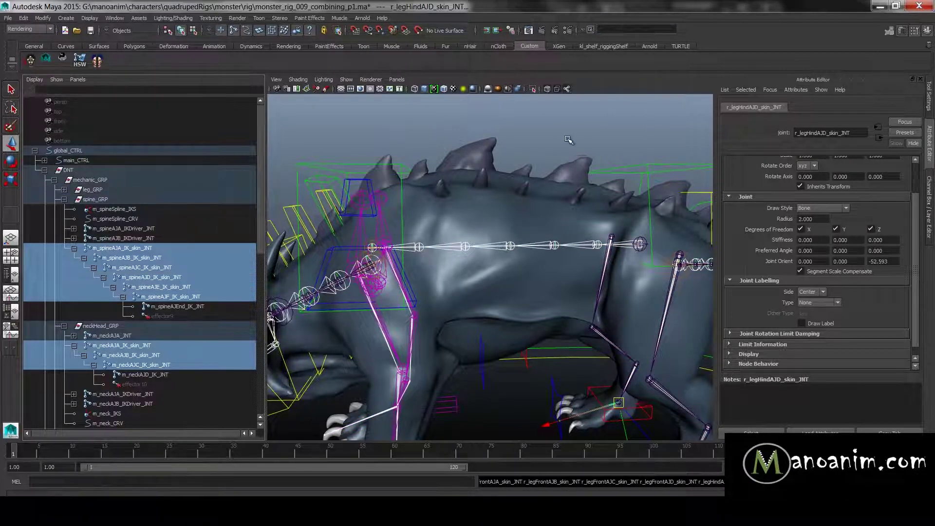
pyautogui.keyDown('alt'); pyautogui.moveTo(577, 145); pyautogui.dragTo(498, 187); pyautogui.keyUp('alt')
pyautogui.keyDown('alt'); pyautogui.moveTo(498, 187); pyautogui.dragTo(516, 195, button='right'); pyautogui.keyUp('alt')
pyautogui.click(595, 200)
pyautogui.keyDown('alt'); pyautogui.moveTo(516, 195); pyautogui.dragTo(528, 207); pyautogui.keyUp('alt')
pyautogui.keyDown('alt'); pyautogui.moveTo(528, 207); pyautogui.dragTo(567, 215, button='right'); pyautogui.keyUp('alt')
# Open the Smooth Bind options and reset them to their default settings
pyautogui.press('space')
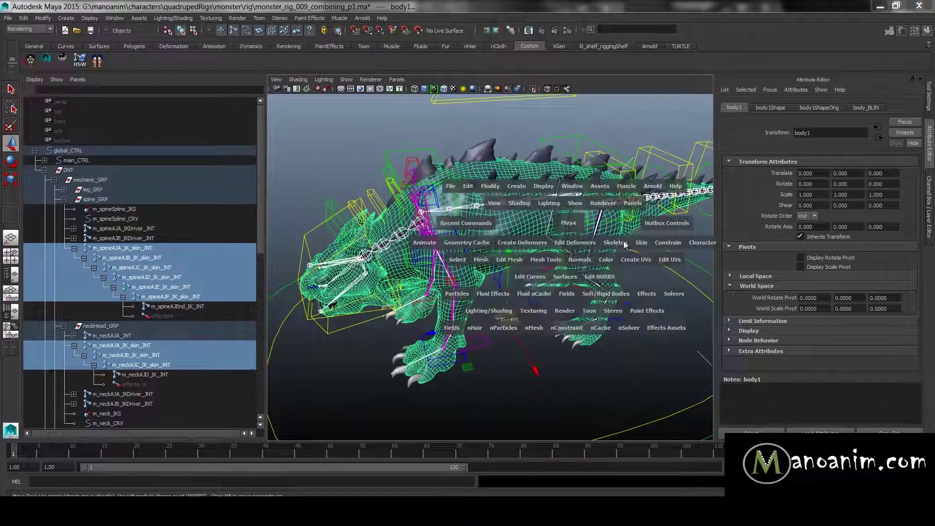
pyautogui.click(641, 242)
pyautogui.click(729, 258)
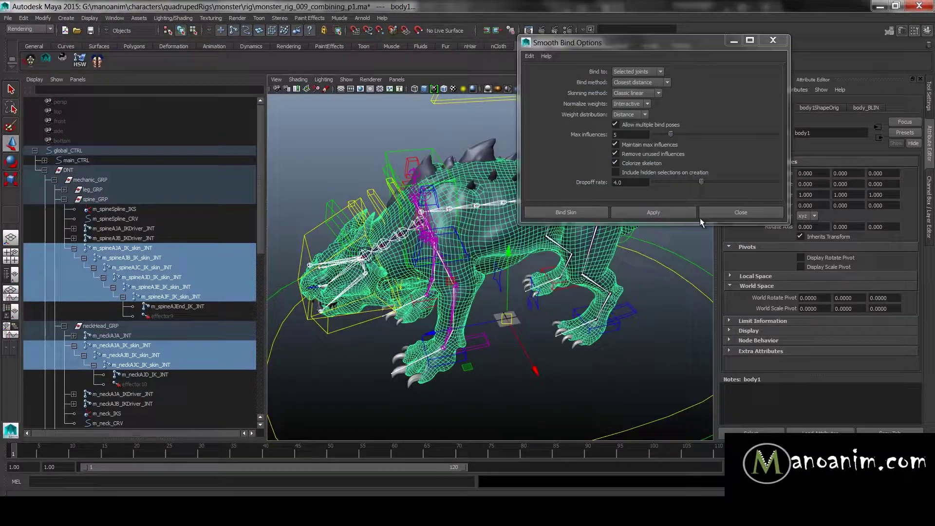
pyautogui.click(529, 56)
pyautogui.click(549, 75)
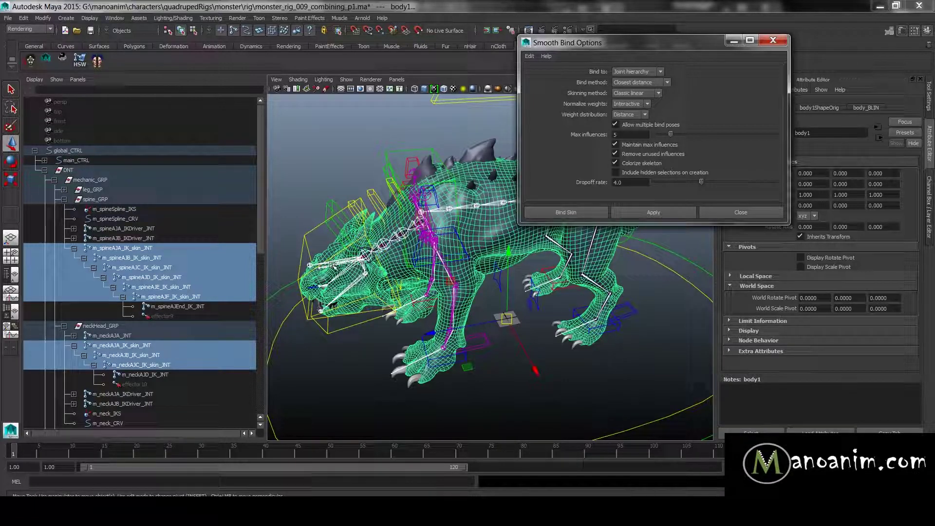
# Inspect the shoulder area and select the scapula joints l_scapulaAJA_JNT and r_scapulaAJA_JNT
pyautogui.keyDown('alt'); pyautogui.moveTo(432, 266); pyautogui.dragTo(535, 270); pyautogui.keyUp('alt')
pyautogui.scroll(4, 536, 271)
pyautogui.keyDown('alt'); pyautogui.moveTo(475, 277); pyautogui.dragTo(516, 288); pyautogui.keyUp('alt')
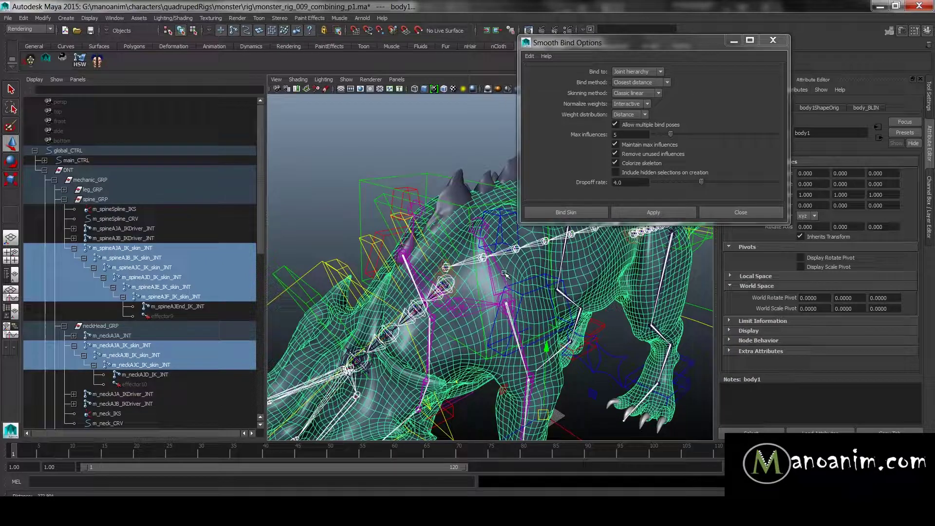
pyautogui.scroll(3, 546, 287)
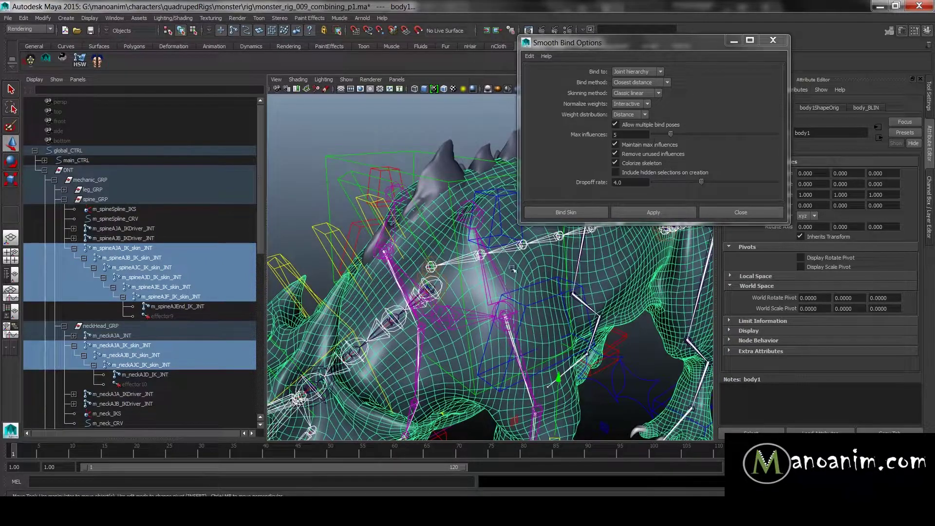
pyautogui.click(471, 220)
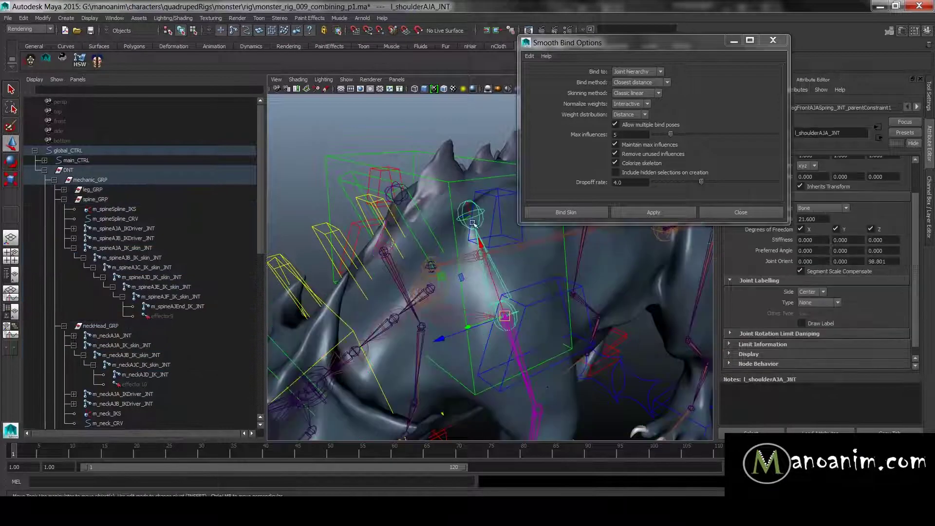
pyautogui.press('Up')
pyautogui.keyDown('alt'); pyautogui.moveTo(380, 259); pyautogui.dragTo(507, 275); pyautogui.keyUp('alt')
pyautogui.keyDown('alt'); pyautogui.moveTo(507, 275); pyautogui.dragTo(480, 315, button='middle'); pyautogui.keyUp('alt')
pyautogui.keyDown('alt'); pyautogui.moveTo(480, 314); pyautogui.dragTo(433, 247, button='right'); pyautogui.keyUp('alt')
pyautogui.keyDown('shift'); pyautogui.click(479, 241); pyautogui.keyUp('shift')
pyautogui.press('f')
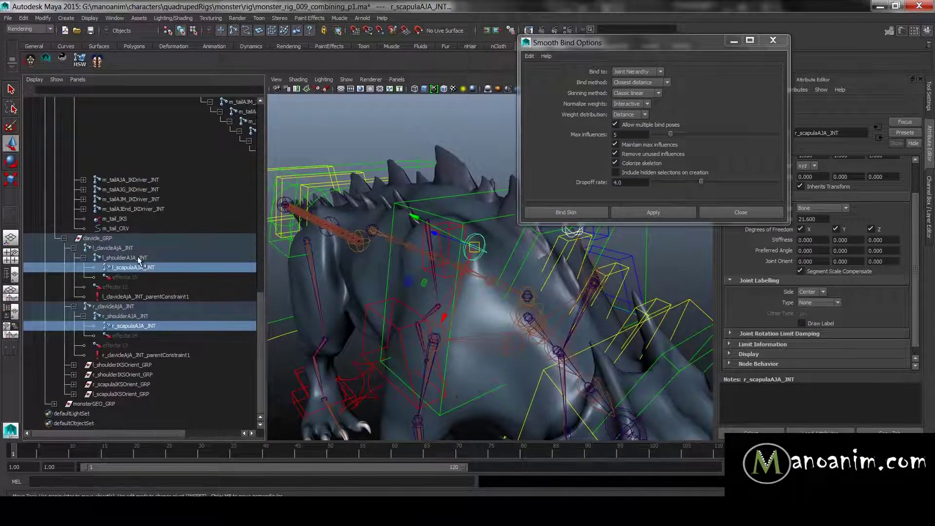
# Select l_shoulderAJA_JNT and examine how it sits relative to the top of the front leg chain
pyautogui.click(138, 257)
pyautogui.keyDown('alt'); pyautogui.moveTo(501, 280); pyautogui.dragTo(389, 291); pyautogui.keyUp('alt')
pyautogui.keyDown('alt'); pyautogui.moveTo(452, 292); pyautogui.dragTo(505, 303, button='right'); pyautogui.keyUp('alt')
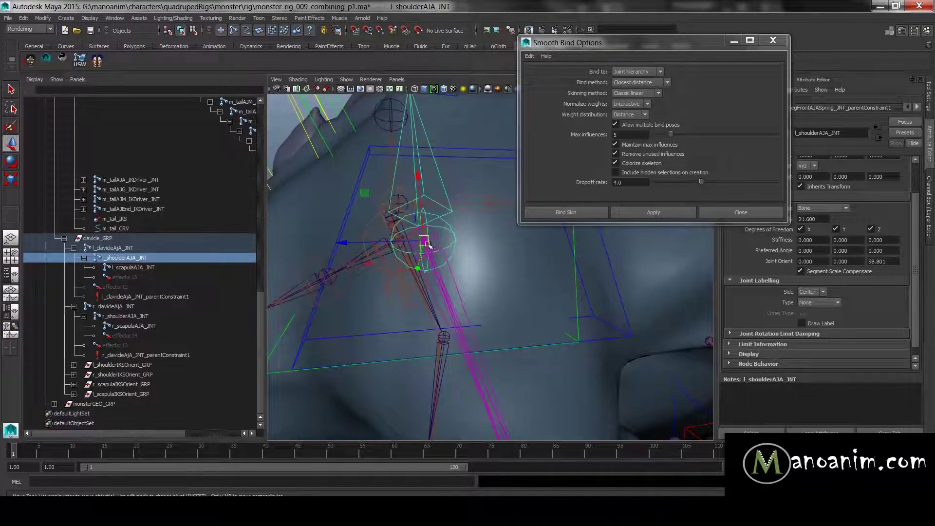
pyautogui.keyDown('alt'); pyautogui.moveTo(427, 244); pyautogui.dragTo(466, 237); pyautogui.keyUp('alt')
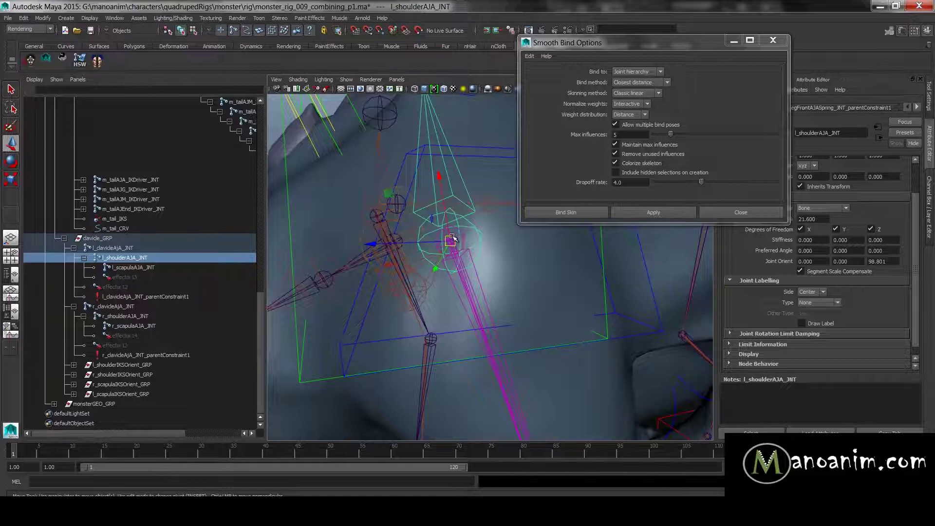
pyautogui.keyDown('alt'); pyautogui.moveTo(455, 246); pyautogui.dragTo(513, 263); pyautogui.keyUp('alt')
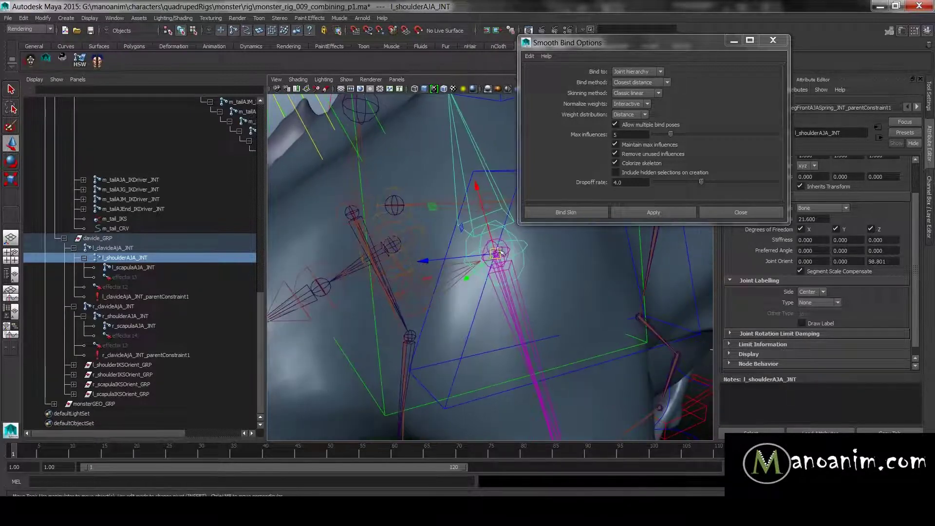
pyautogui.keyDown('alt'); pyautogui.moveTo(445, 252); pyautogui.dragTo(460, 236); pyautogui.keyUp('alt')
pyautogui.press('Up')
# Rename l_scapulaAJA_JNT and r_scapulaAJA_JNT by replacing _JNT with _skin_JNT in their names
pyautogui.click(132, 268)
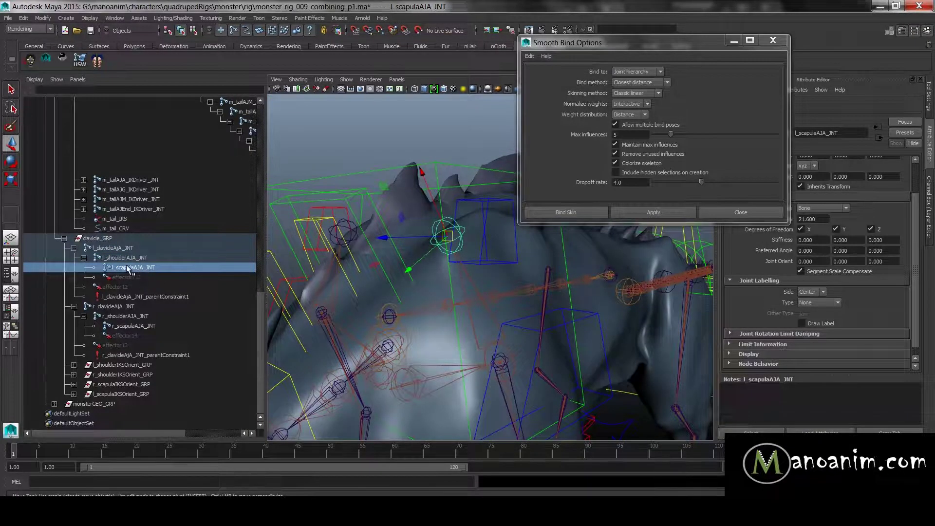
pyautogui.keyDown('alt'); pyautogui.moveTo(286, 264); pyautogui.dragTo(443, 215); pyautogui.keyUp('alt')
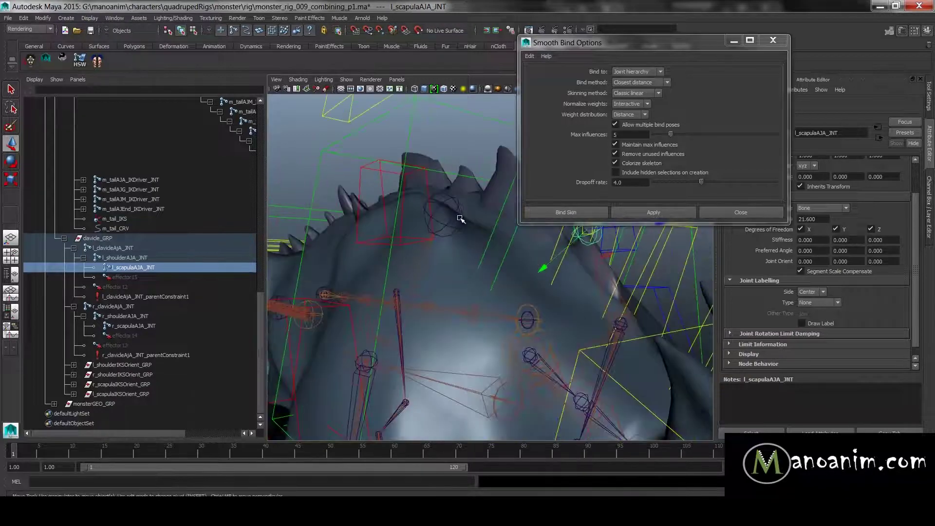
pyautogui.keyDown('shift'); pyautogui.click(459, 218); pyautogui.keyUp('shift')
pyautogui.press('space')
pyautogui.click(311, 175)
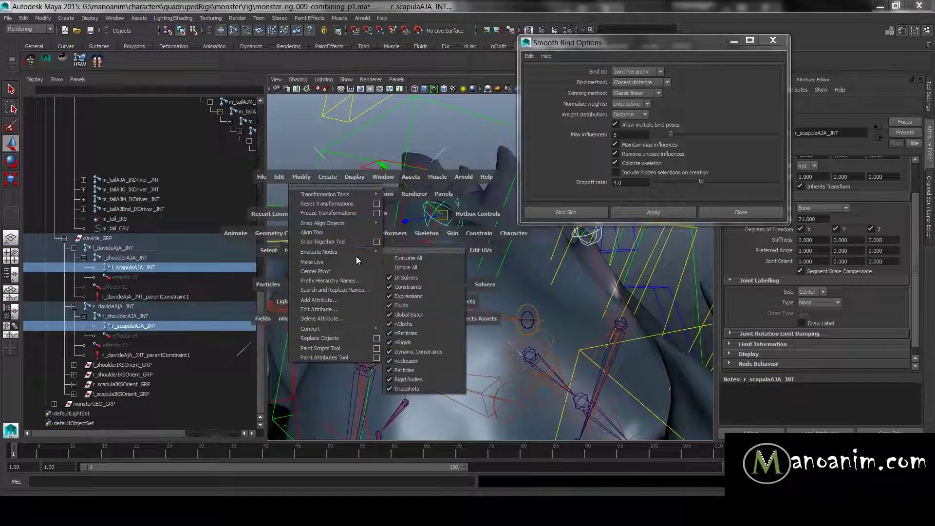
pyautogui.click(335, 290)
pyautogui.click(654, 213)
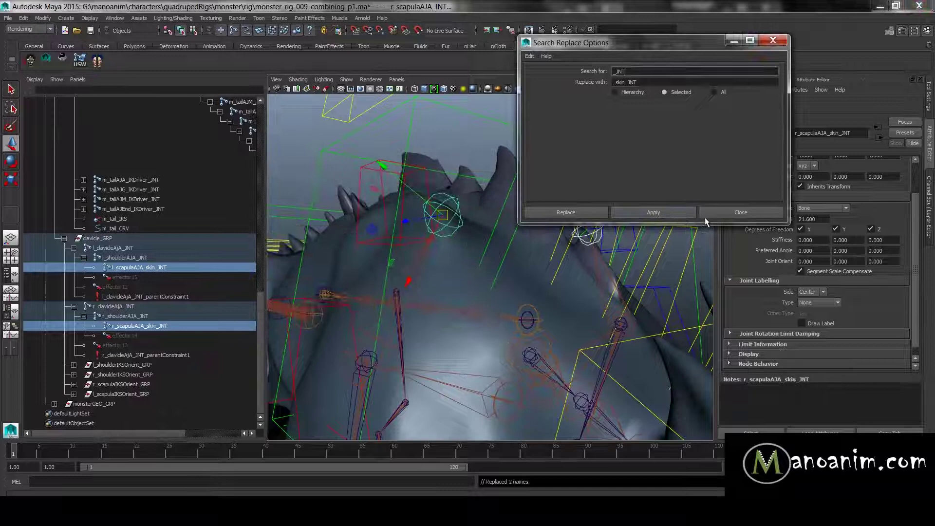
pyautogui.click(737, 211)
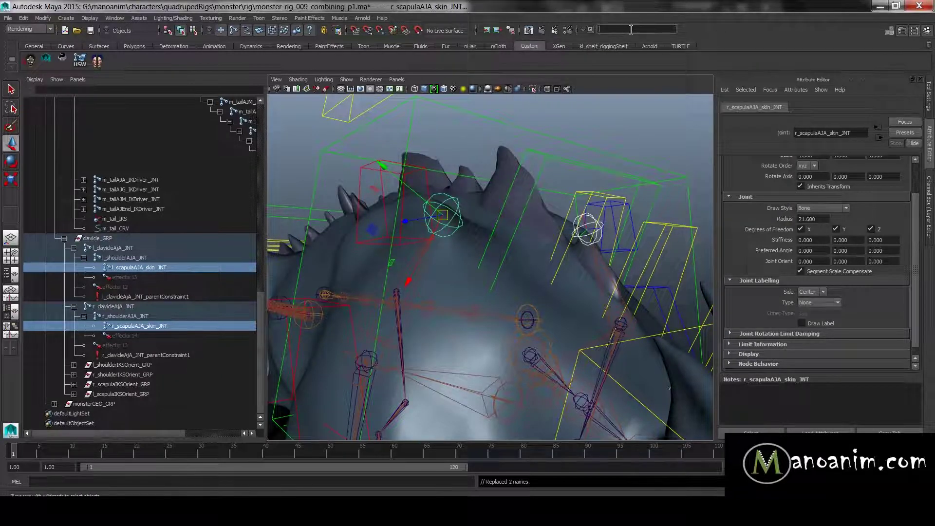
# Select everything matching *skin* by name and add the body1 mesh to the selection
pyautogui.click(631, 29)
pyautogui.write('*skin*')
pyautogui.press('Return')
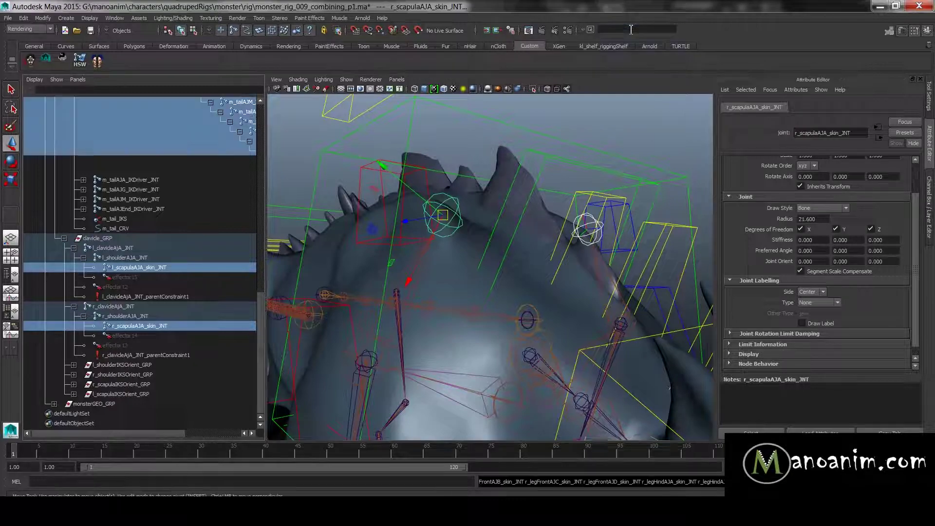
pyautogui.keyDown('alt'); pyautogui.moveTo(540, 243); pyautogui.dragTo(414, 214); pyautogui.keyUp('alt')
pyautogui.keyDown('alt'); pyautogui.moveTo(527, 206); pyautogui.dragTo(468, 184, button='right'); pyautogui.keyUp('alt')
pyautogui.keyDown('alt'); pyautogui.moveTo(469, 184); pyautogui.dragTo(435, 164, button='middle'); pyautogui.keyUp('alt')
pyautogui.keyDown('alt'); pyautogui.moveTo(436, 165); pyautogui.dragTo(499, 220, button='right'); pyautogui.keyUp('alt')
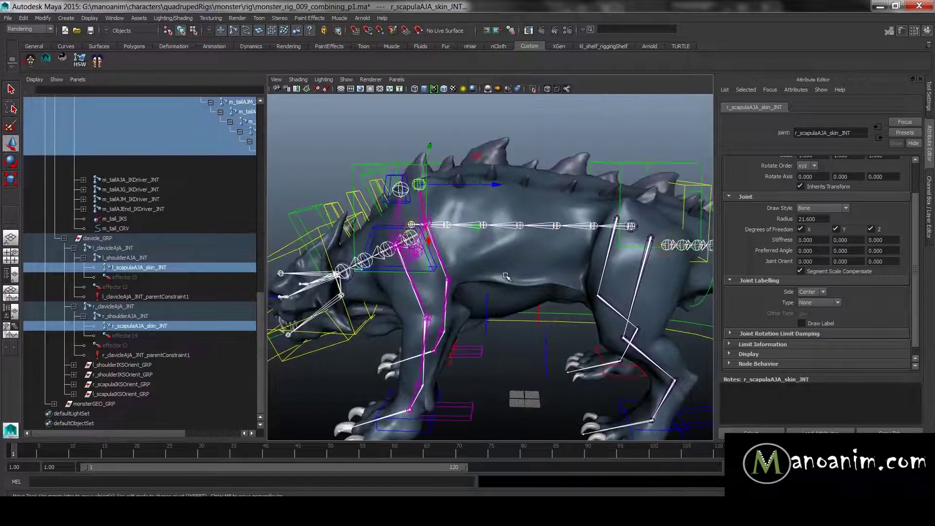
pyautogui.keyDown('shift'); pyautogui.click(505, 273); pyautogui.keyUp('shift')
pyautogui.keyDown('alt'); pyautogui.moveTo(529, 246); pyautogui.dragTo(516, 227, button='middle'); pyautogui.keyUp('alt')
# Open the Smooth Bind options and set Bind to to Selected joints
pyautogui.press('space')
pyautogui.click(588, 248)
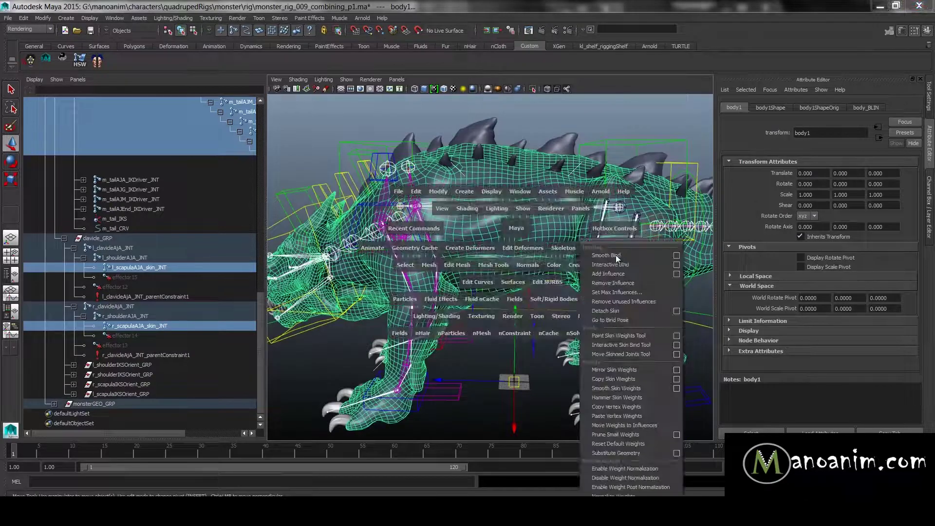
pyautogui.click(677, 256)
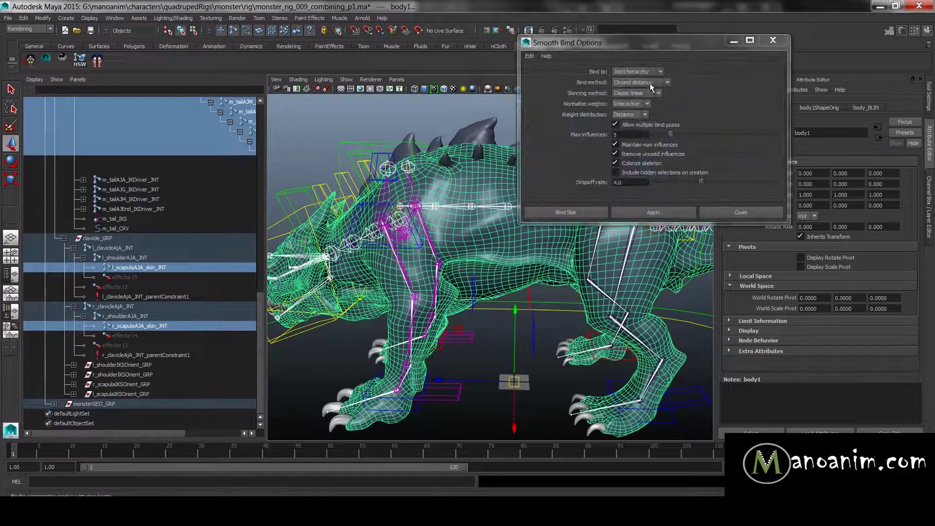
pyautogui.click(638, 72)
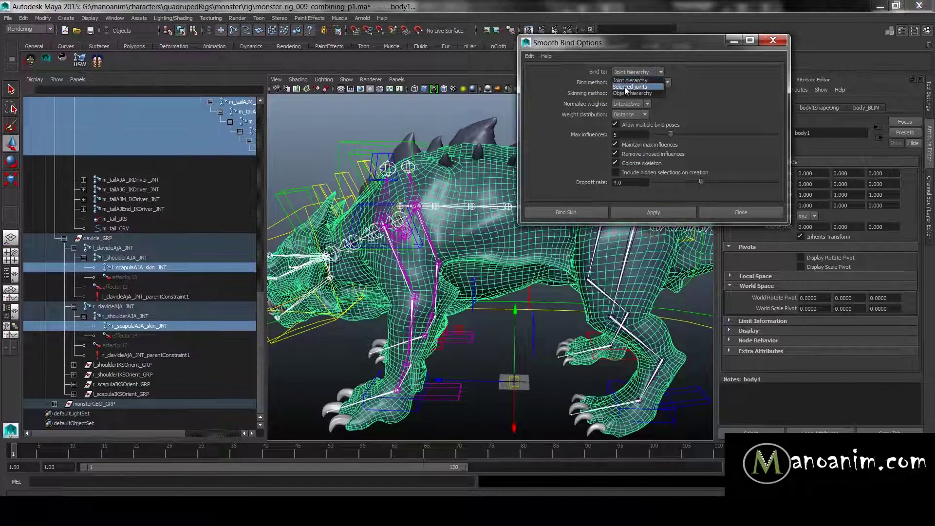
pyautogui.click(630, 87)
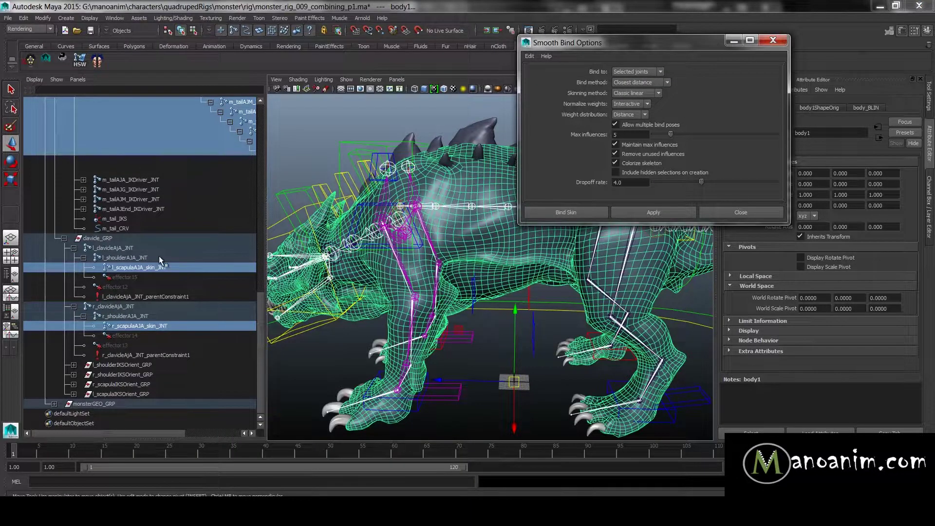
# Review the highlighted _skin_JNT joints of the spine, neck, tail and scapulas together with the body mesh
pyautogui.scroll(10, 159, 256)
pyautogui.scroll(3, 149, 174)
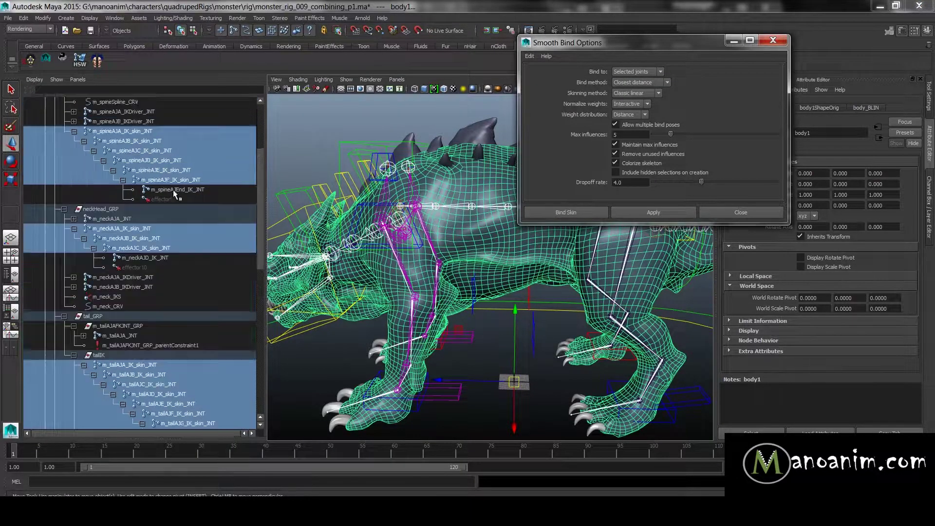
pyautogui.scroll(4, 133, 259)
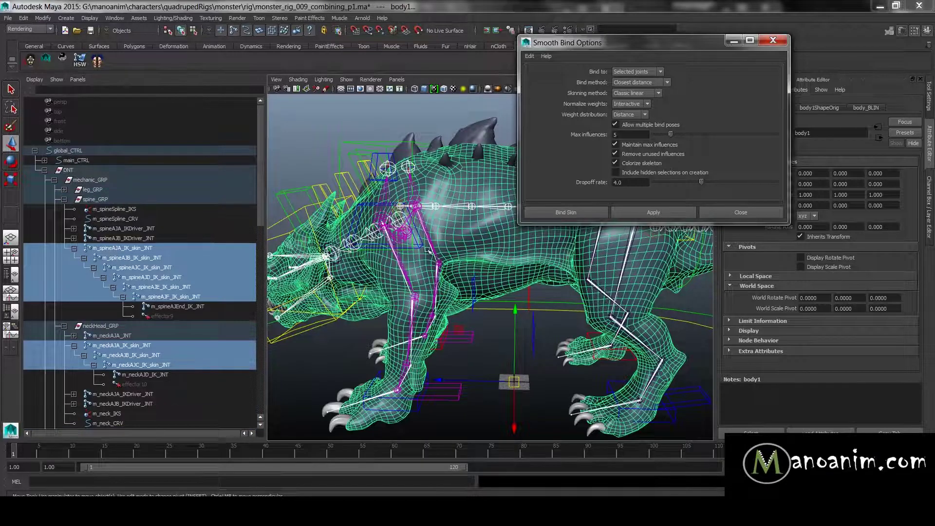
pyautogui.keyDown('alt'); pyautogui.moveTo(437, 246); pyautogui.dragTo(490, 240); pyautogui.keyUp('alt')
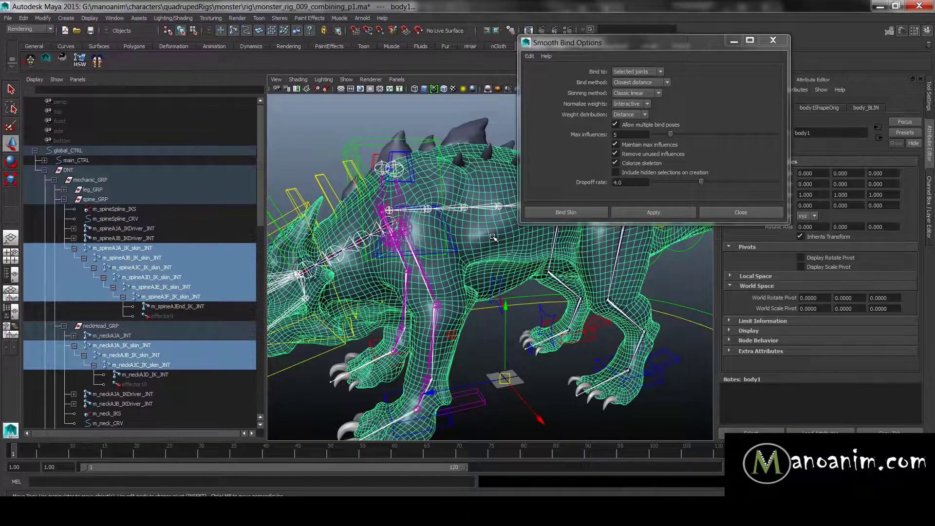
pyautogui.keyDown('alt'); pyautogui.moveTo(479, 273); pyautogui.dragTo(203, 275); pyautogui.keyUp('alt')
pyautogui.scroll(-15, 111, 232)
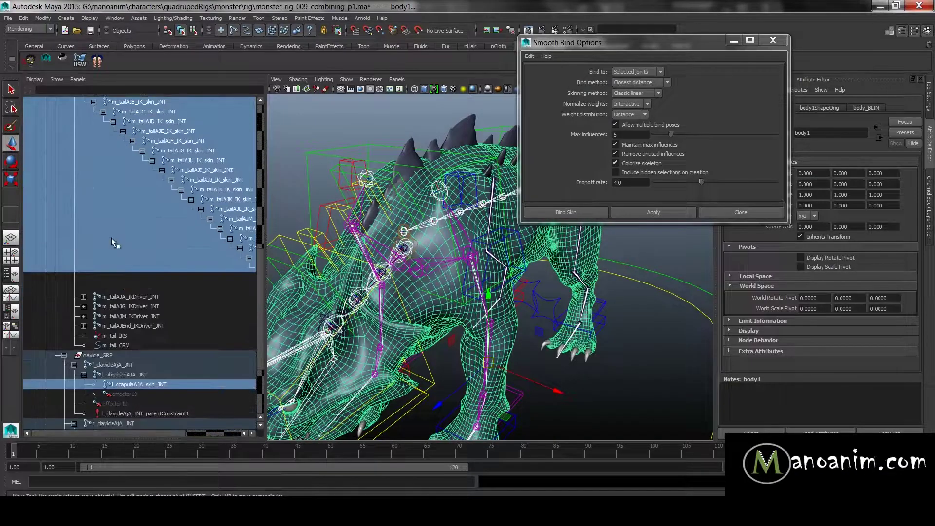
pyautogui.scroll(12, 143, 287)
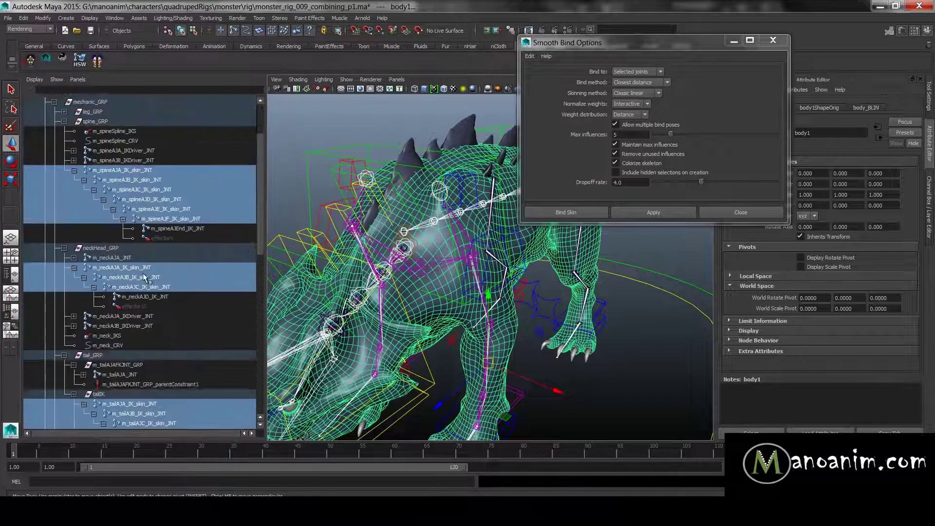
pyautogui.moveTo(568, 308)
pyautogui.keyDown('alt'); pyautogui.mouseDown()
pyautogui.moveTo(471, 295)
pyautogui.moveTo(432, 276)
pyautogui.moveTo(478, 297)
pyautogui.moveTo(545, 306)
pyautogui.moveTo(553, 294)
pyautogui.moveTo(526, 300)
pyautogui.moveTo(585, 312)
pyautogui.mouseUp(); pyautogui.keyUp('alt')
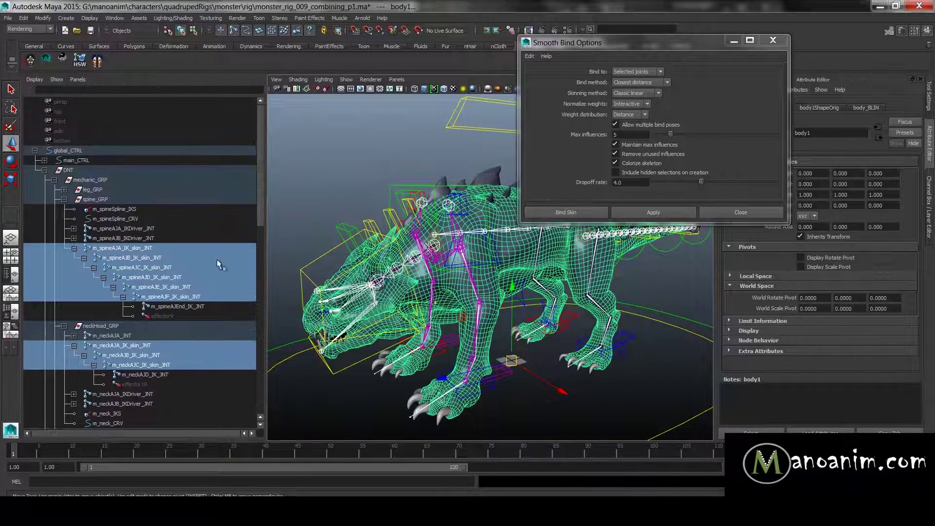
pyautogui.scroll(-15, 133, 264)
pyautogui.scroll(15, 133, 264)
pyautogui.scroll(-5, 135, 264)
pyautogui.keyDown('alt'); pyautogui.moveTo(490, 171); pyautogui.dragTo(501, 161); pyautogui.keyUp('alt')
pyautogui.keyDown('alt'); pyautogui.moveTo(501, 160); pyautogui.dragTo(472, 200, button='right'); pyautogui.keyUp('alt')
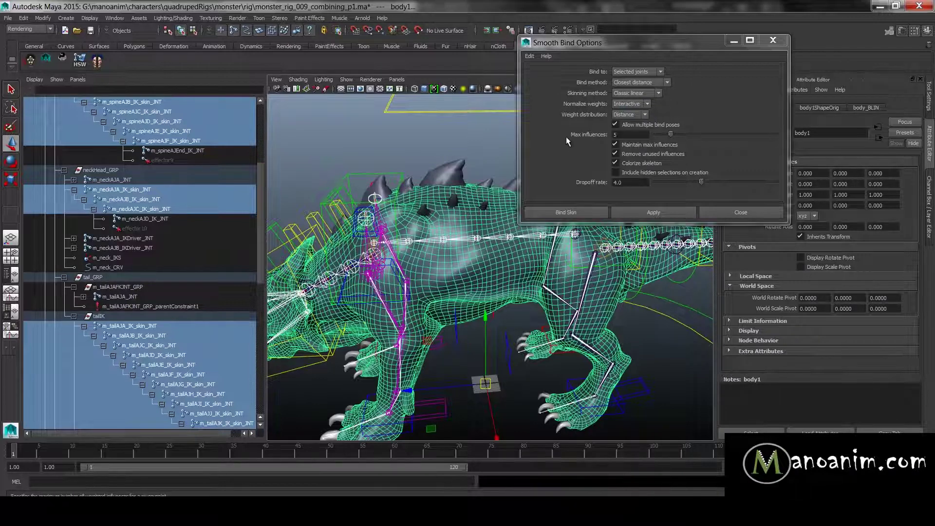
# Examine the Max influences setting of the smooth bind in relation to the spine and leg joints inside the body
pyautogui.moveTo(636, 136); pyautogui.dragTo(559, 129)
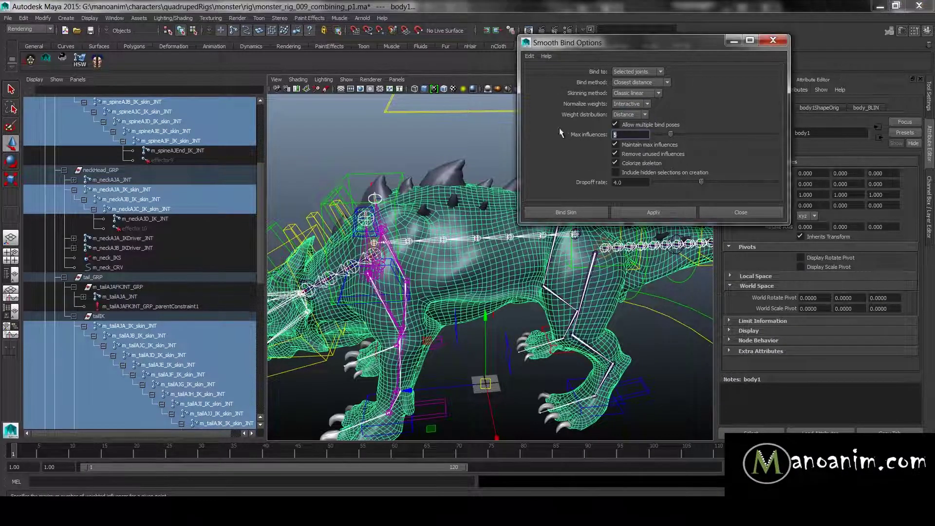
pyautogui.keyDown('alt'); pyautogui.moveTo(392, 177); pyautogui.dragTo(446, 174, button='right'); pyautogui.keyUp('alt')
pyautogui.click(612, 135)
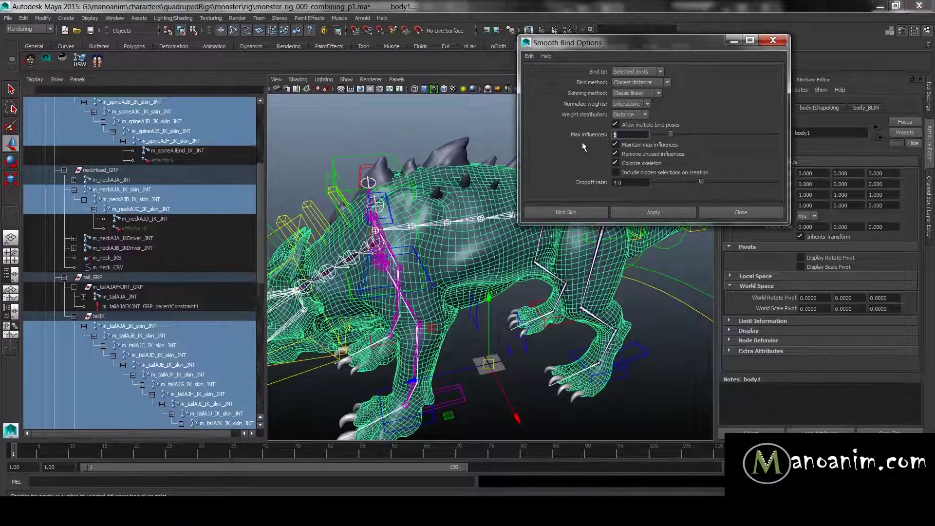
pyautogui.keyDown('alt'); pyautogui.moveTo(425, 179); pyautogui.dragTo(464, 190, button='right'); pyautogui.keyUp('alt')
pyautogui.keyDown('alt'); pyautogui.moveTo(458, 167); pyautogui.dragTo(434, 171, button='middle'); pyautogui.keyUp('alt')
pyautogui.keyDown('alt'); pyautogui.moveTo(420, 172); pyautogui.dragTo(432, 180, button='right'); pyautogui.keyUp('alt')
pyautogui.keyDown('alt'); pyautogui.moveTo(451, 201); pyautogui.dragTo(472, 228, button='middle'); pyautogui.keyUp('alt')
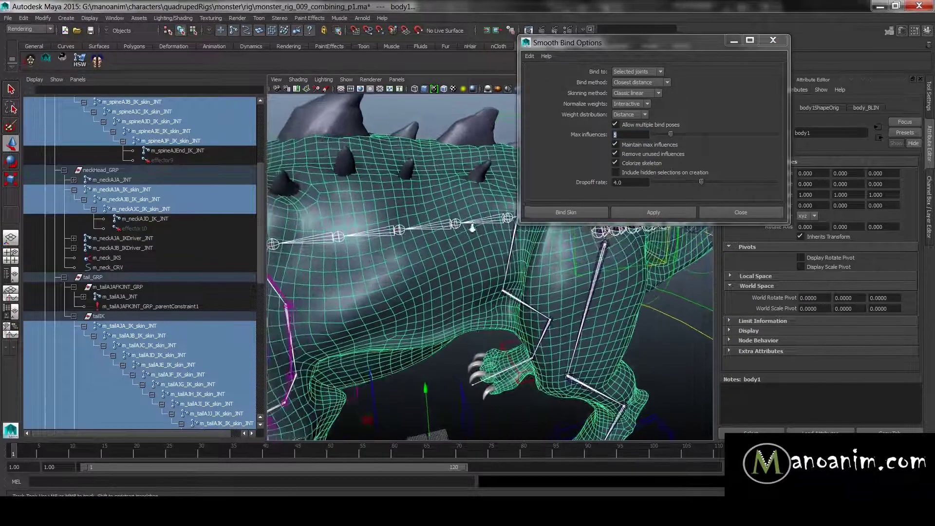
pyautogui.keyDown('alt'); pyautogui.moveTo(472, 228); pyautogui.dragTo(505, 251, button='right'); pyautogui.keyUp('alt')
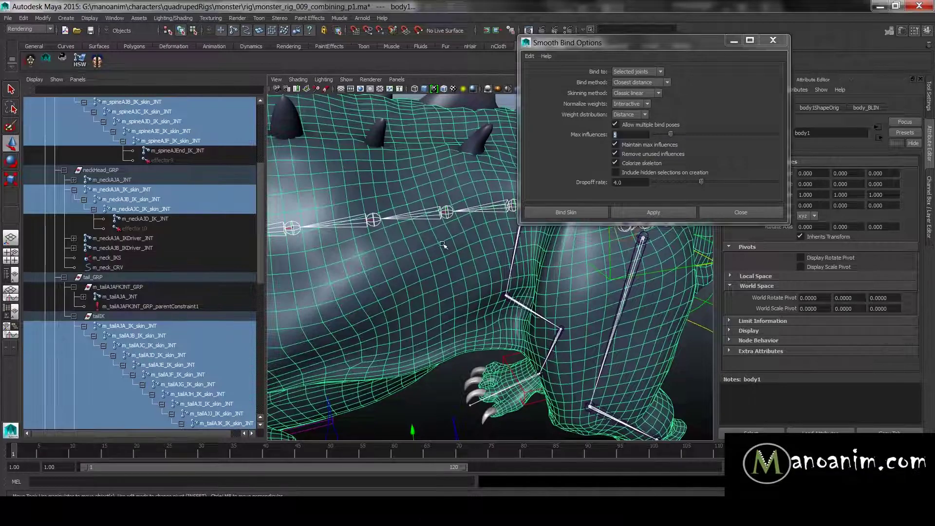
pyautogui.scroll(-5, 443, 245)
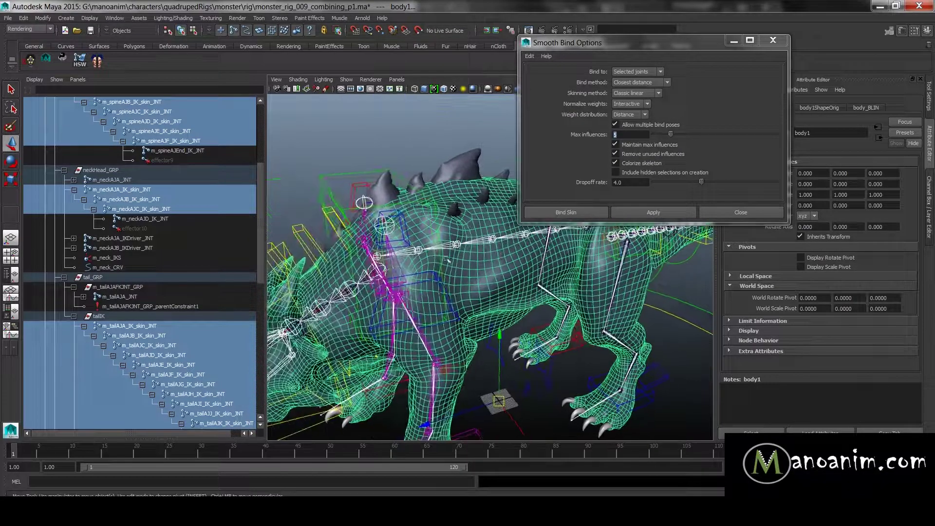
pyautogui.keyDown('alt'); pyautogui.moveTo(467, 343); pyautogui.dragTo(528, 278); pyautogui.keyUp('alt')
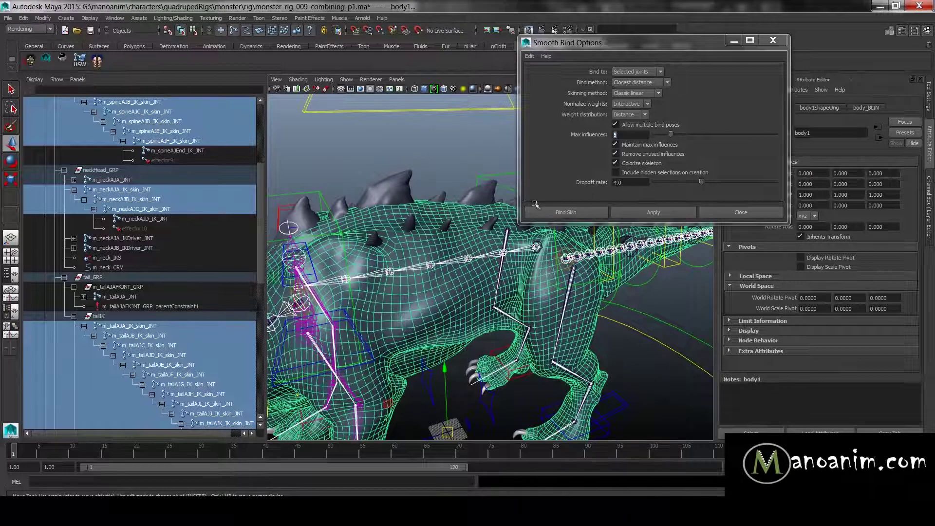
pyautogui.keyDown('alt'); pyautogui.moveTo(460, 271); pyautogui.dragTo(505, 243); pyautogui.keyUp('alt')
pyautogui.keyDown('alt'); pyautogui.moveTo(484, 157); pyautogui.dragTo(477, 153); pyautogui.keyUp('alt')
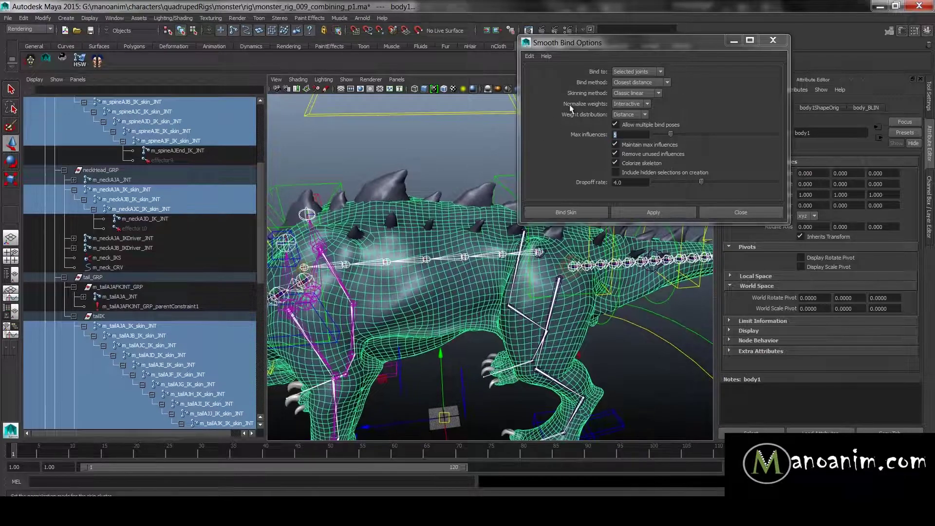
# Reset the Smooth Bind options, set Bind to to Selected joints, and bind the body1 mesh to the selected skin joints
pyautogui.click(540, 78)
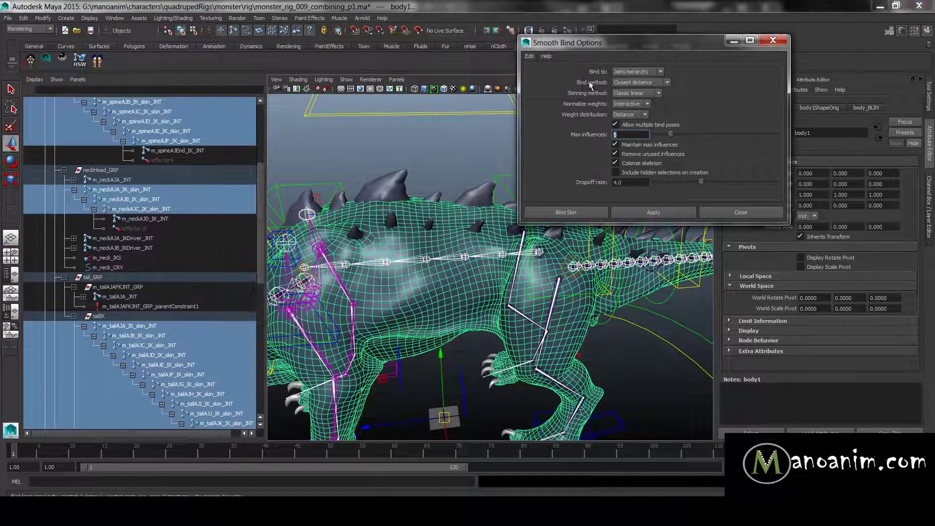
pyautogui.click(636, 72)
pyautogui.click(633, 87)
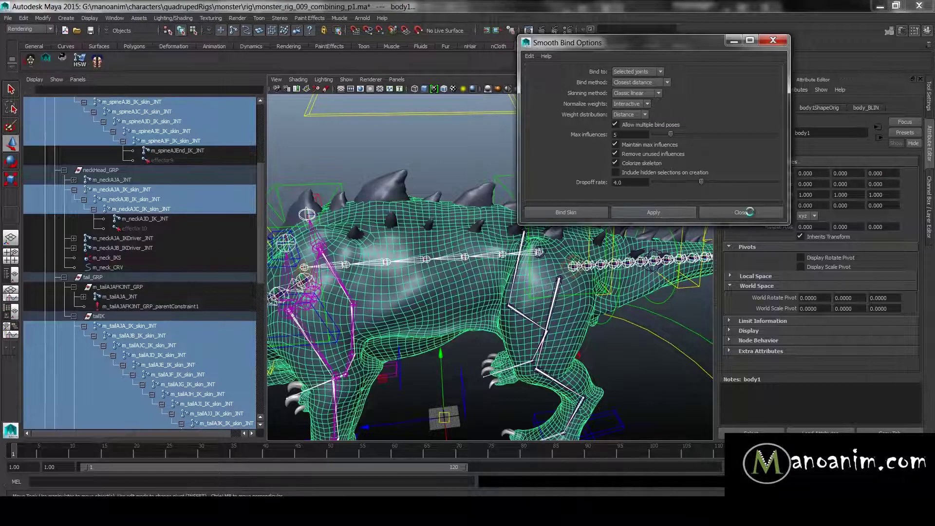
pyautogui.click(742, 212)
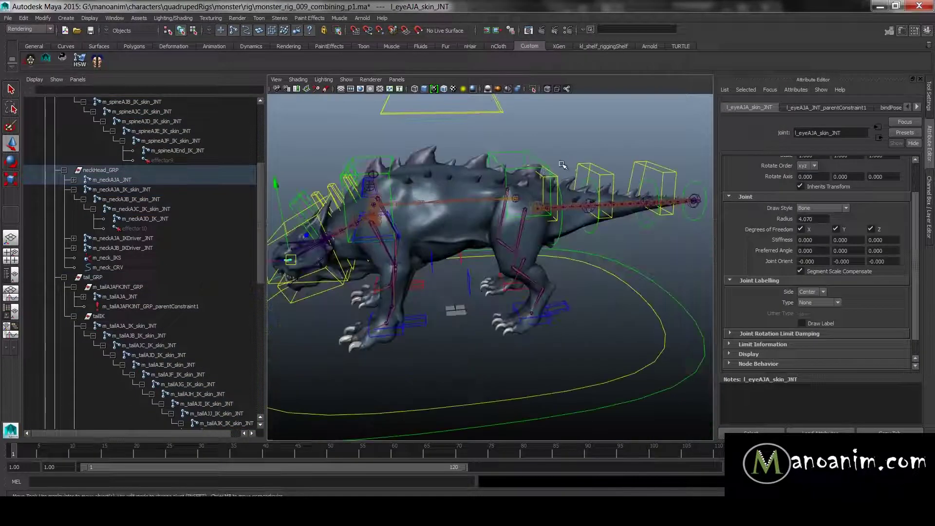
# Save the scene as a new version named monster_rig_010_combining_p2.ma
pyautogui.click(562, 133)
pyautogui.hotkey('ctrl', 'shift', 's')
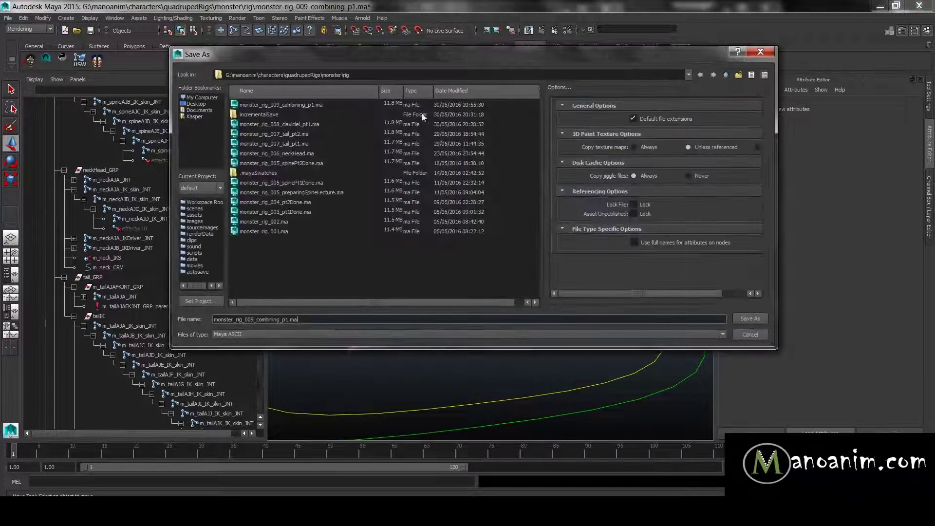
pyautogui.click(277, 106)
pyautogui.click(254, 319)
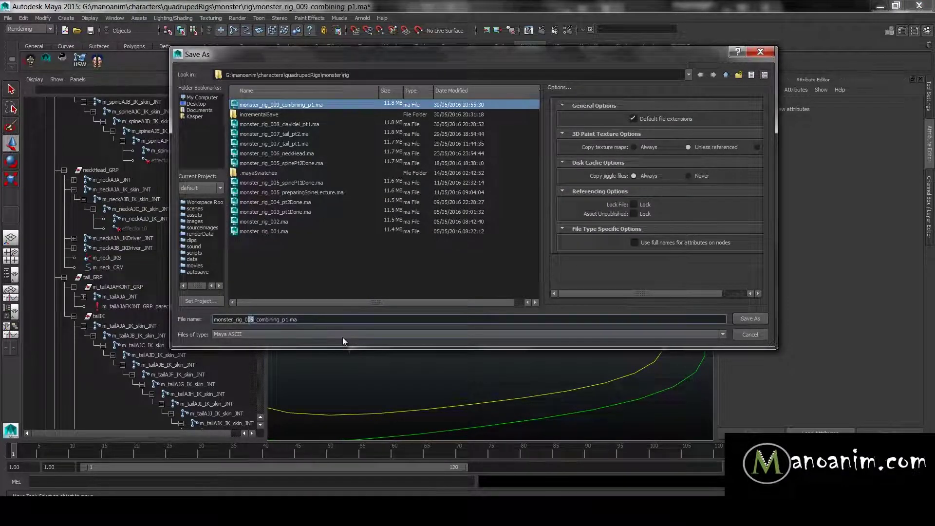
pyautogui.press('BackSpace')
pyautogui.press('BackSpace')
pyautogui.write('10')
pyautogui.press('Left')
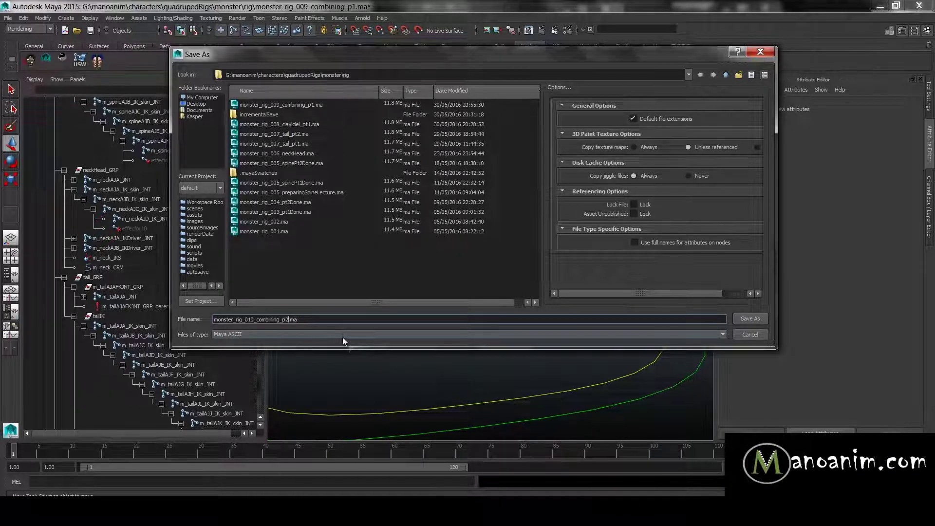
pyautogui.press('Return')
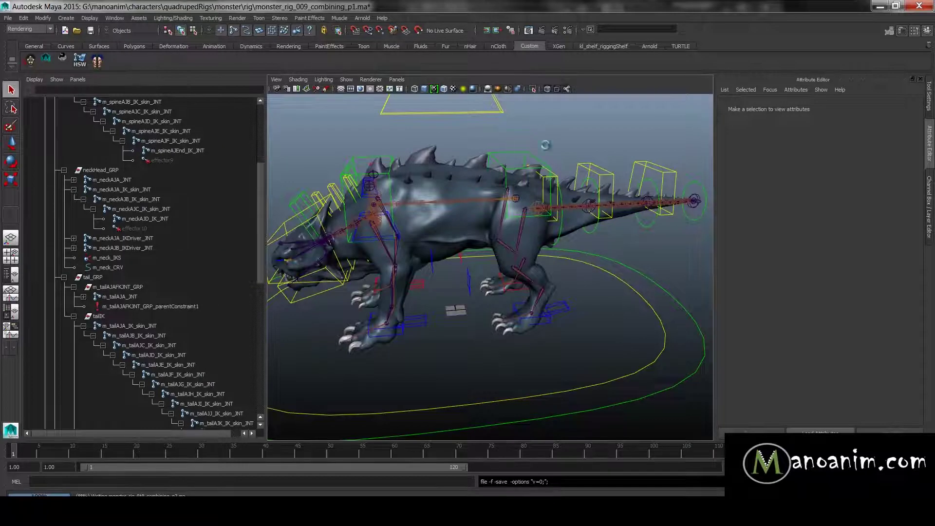
# Inspect the monster's mouth and select the teeth1 mesh to see which teeth it contains
pyautogui.keyDown('alt'); pyautogui.moveTo(375, 245); pyautogui.dragTo(563, 208, button='middle'); pyautogui.keyUp('alt')
pyautogui.keyDown('alt'); pyautogui.moveTo(564, 209); pyautogui.dragTo(520, 220); pyautogui.keyUp('alt')
pyautogui.scroll(3, 528, 231)
pyautogui.keyDown('alt'); pyautogui.moveTo(520, 220); pyautogui.dragTo(653, 253, button='right'); pyautogui.keyUp('alt')
pyautogui.keyDown('alt'); pyautogui.moveTo(441, 180); pyautogui.dragTo(492, 263, button='middle'); pyautogui.keyUp('alt')
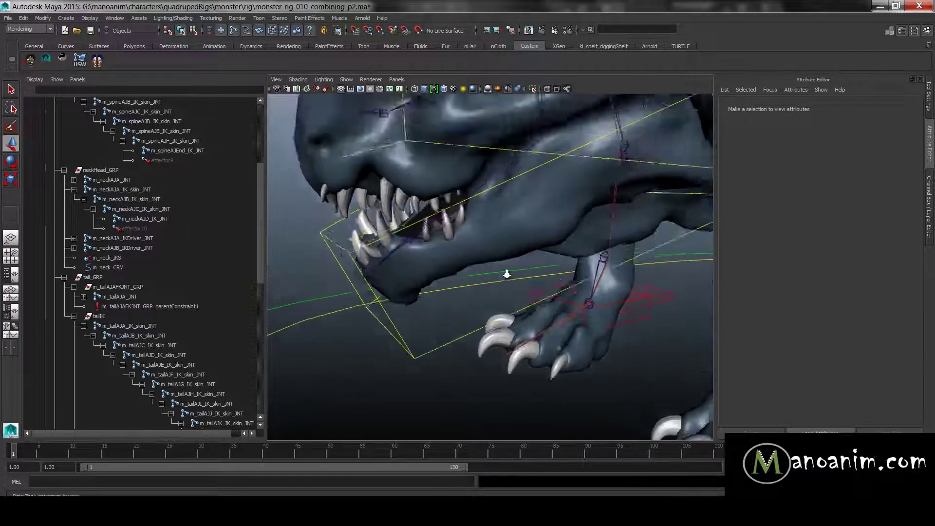
pyautogui.scroll(3, 492, 263)
pyautogui.click(339, 229)
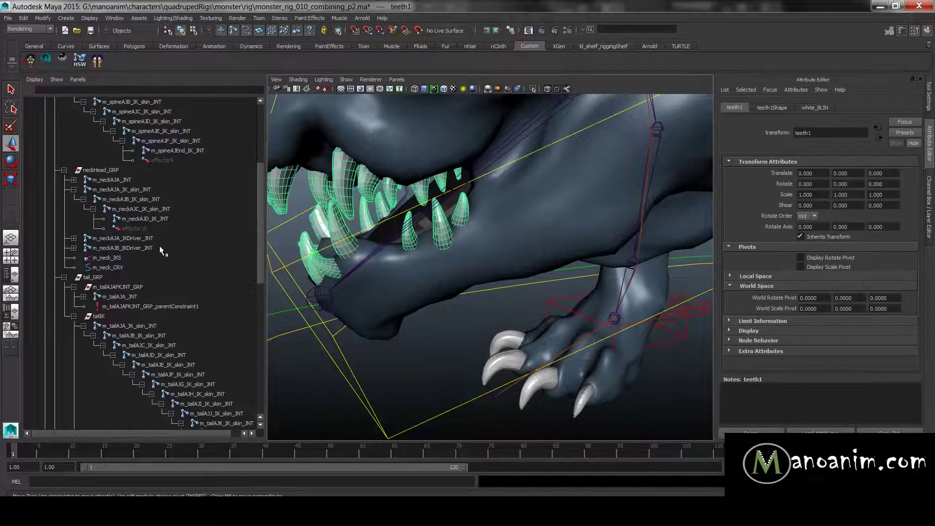
pyautogui.keyDown('alt'); pyautogui.moveTo(523, 176); pyautogui.dragTo(520, 273); pyautogui.keyUp('alt')
# Smooth bind the teeth1 mesh to m_jawAJA_skin_JNT and the head joint, with Bind to set to Selected joints
pyautogui.click(414, 262)
pyautogui.keyDown('alt'); pyautogui.moveTo(413, 262); pyautogui.dragTo(512, 257); pyautogui.keyUp('alt')
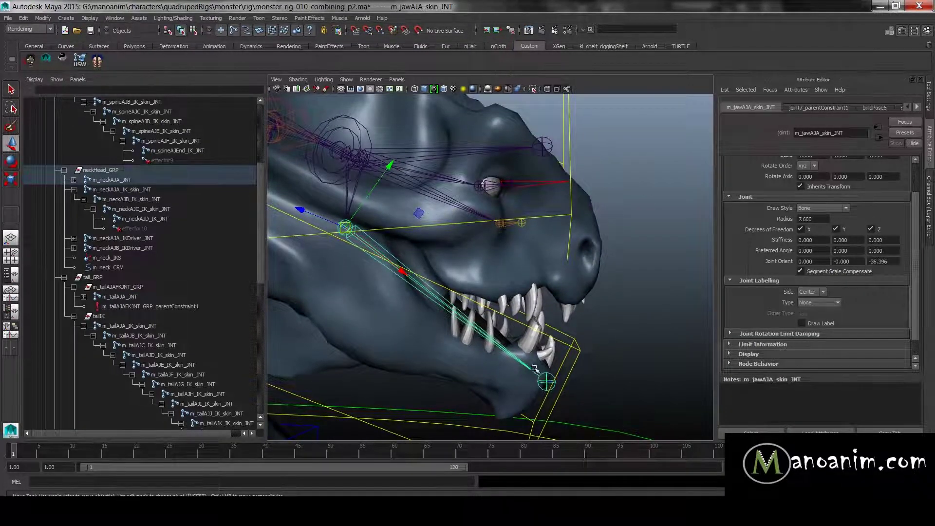
pyautogui.click(431, 190)
pyautogui.keyDown('alt'); pyautogui.moveTo(430, 191); pyautogui.dragTo(555, 327, button='right'); pyautogui.keyUp('alt')
pyautogui.click(561, 327)
pyautogui.press('space')
pyautogui.moveTo(633, 346); pyautogui.dragTo(721, 70)
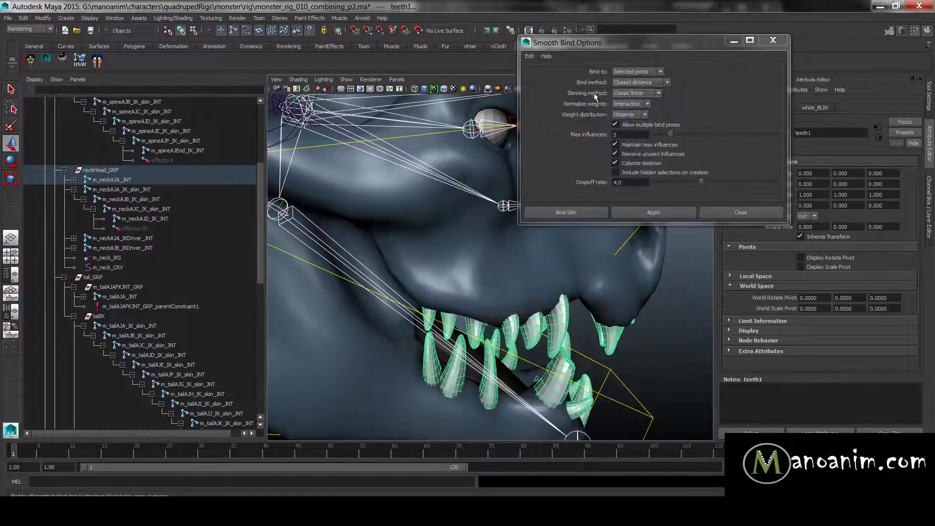
pyautogui.click(653, 212)
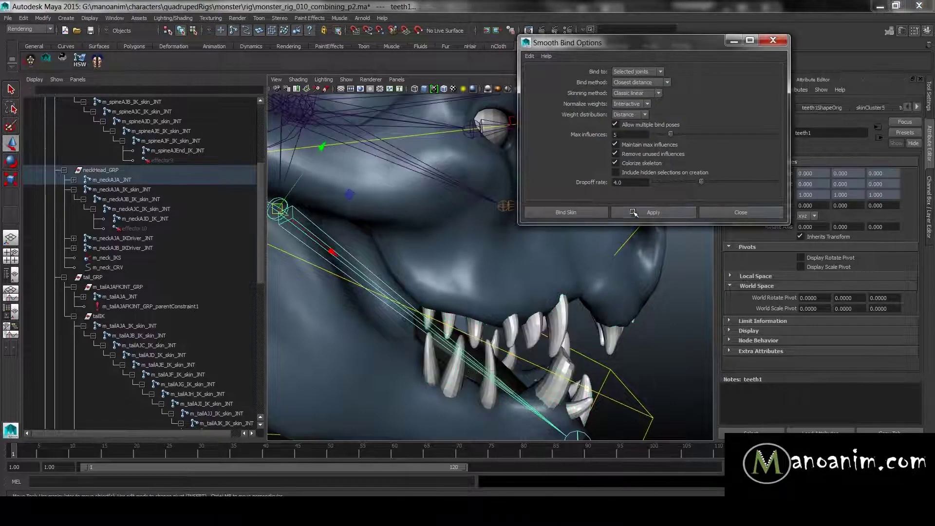
pyautogui.click(739, 212)
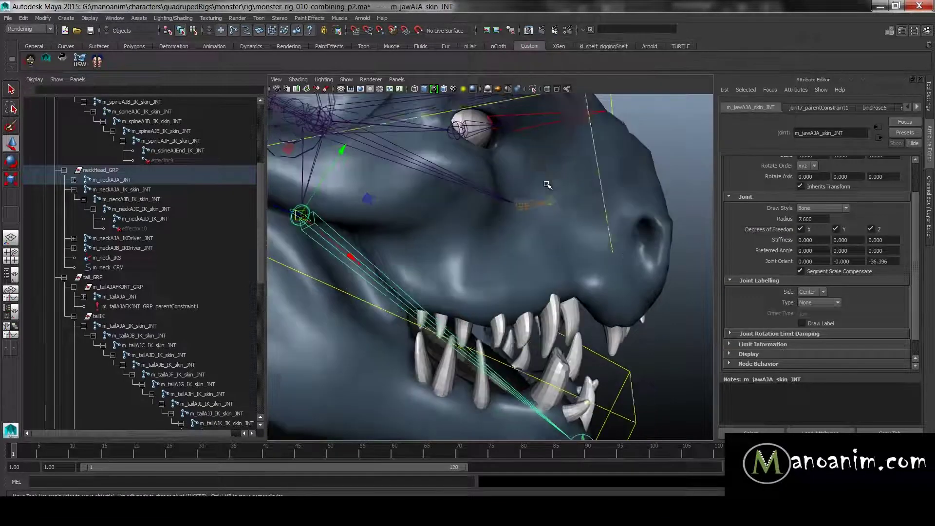
# Select r_eyeAJA_skin_JNT with the r_eye mesh and repeat the smooth bind on them
pyautogui.keyDown('alt'); pyautogui.moveTo(546, 185); pyautogui.dragTo(524, 253); pyautogui.keyUp('alt')
pyautogui.scroll(5, 487, 249)
pyautogui.click(474, 233)
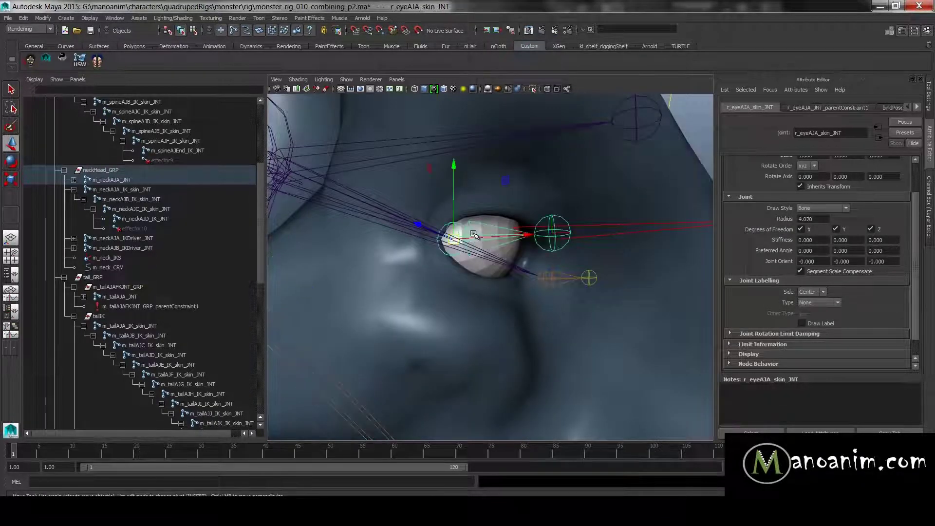
pyautogui.keyDown('alt'); pyautogui.moveTo(492, 217); pyautogui.dragTo(487, 264); pyautogui.keyUp('alt')
pyautogui.click(473, 303)
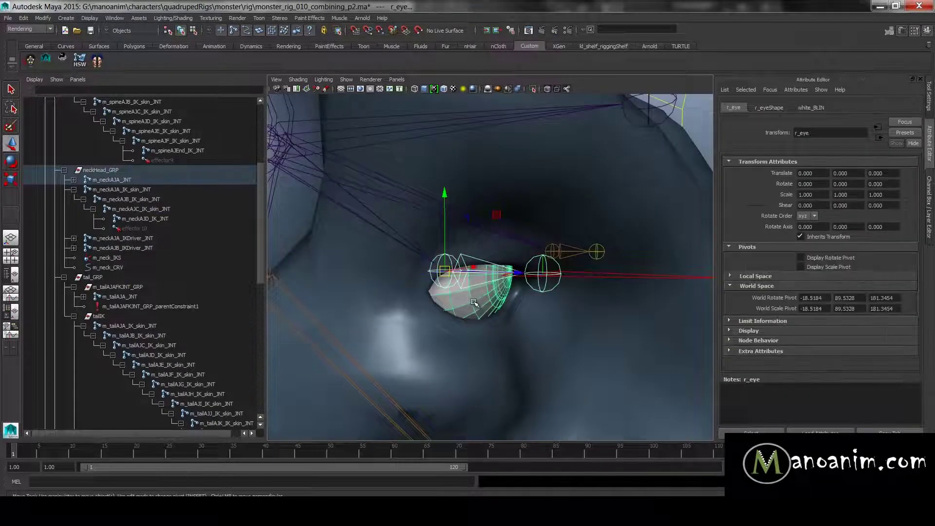
pyautogui.press('g')
# Test the right eye's binding by rotating r_eyeAJA_CTRL, and undo the rotation
pyautogui.keyDown('alt'); pyautogui.moveTo(607, 228); pyautogui.dragTo(522, 224); pyautogui.keyUp('alt')
pyautogui.click(542, 236)
pyautogui.press('e')
pyautogui.click(558, 218)
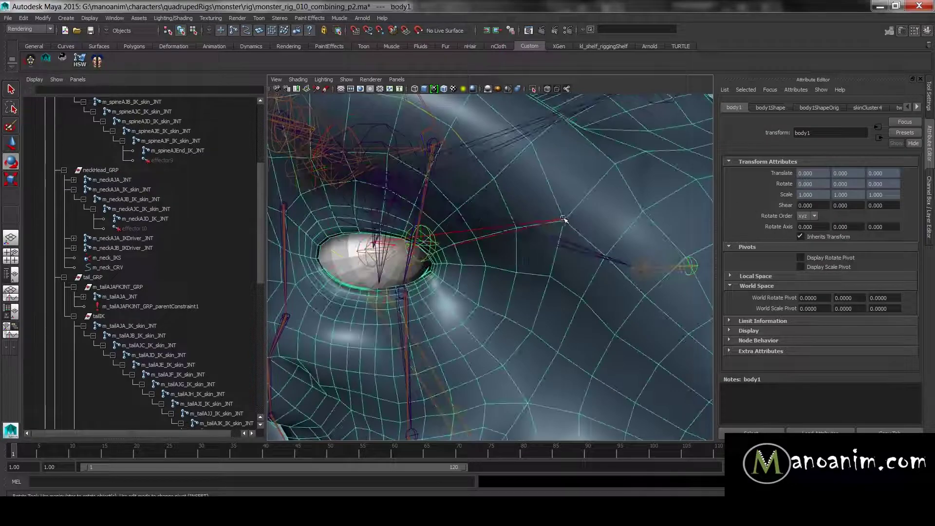
pyautogui.click(564, 219)
pyautogui.moveTo(423, 243); pyautogui.dragTo(445, 250)
pyautogui.keyDown('alt'); pyautogui.moveTo(445, 250); pyautogui.dragTo(498, 261, button='right'); pyautogui.keyUp('alt')
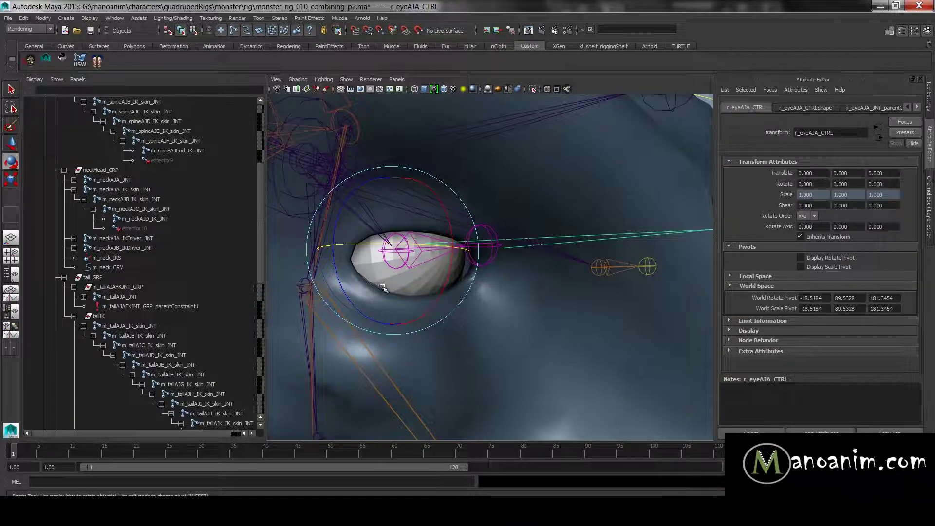
pyautogui.moveTo(429, 226); pyautogui.dragTo(451, 226)
pyautogui.hotkey('ctrl', 'z')
# Try rotating the left eye's control to check whether the eye mesh follows, and undo the rotation
pyautogui.keyDown('alt'); pyautogui.moveTo(523, 194); pyautogui.dragTo(467, 199, button='right'); pyautogui.keyUp('alt')
pyautogui.moveTo(467, 199)
pyautogui.keyDown('alt'); pyautogui.mouseDown()
pyautogui.moveTo(492, 189)
pyautogui.moveTo(478, 192)
pyautogui.mouseUp(); pyautogui.keyUp('alt')
pyautogui.keyDown('alt'); pyautogui.moveTo(477, 192); pyautogui.dragTo(419, 204, button='middle'); pyautogui.keyUp('alt')
pyautogui.keyDown('alt'); pyautogui.moveTo(419, 204); pyautogui.dragTo(526, 233, button='right'); pyautogui.keyUp('alt')
pyautogui.keyDown('alt'); pyautogui.moveTo(525, 233); pyautogui.dragTo(423, 276); pyautogui.keyUp('alt')
pyautogui.press('w')
pyautogui.click(403, 302)
pyautogui.press('e')
pyautogui.moveTo(483, 256); pyautogui.dragTo(505, 270)
pyautogui.hotkey('ctrl', 'z')
# Smooth bind the left eye mesh to l_eyeAJA_skin_JNT, and test it by rotating l_eyeAJA_CTRL and undoing the rotation
pyautogui.press('w')
pyautogui.click(486, 284)
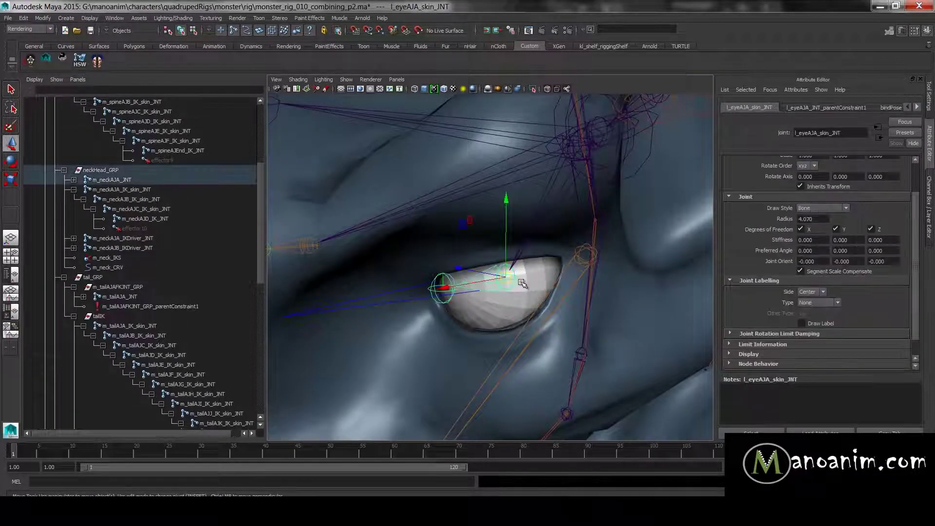
pyautogui.click(404, 292)
pyautogui.click(501, 278)
pyautogui.press('e')
pyautogui.moveTo(499, 269)
pyautogui.mouseDown()
pyautogui.moveTo(515, 265)
pyautogui.moveTo(471, 246)
pyautogui.moveTo(511, 258)
pyautogui.mouseUp()
pyautogui.hotkey('ctrl', 'z')
# Test the teeth and jaw deformation by rotating m_jawAJA_CTRL, and undo the rotation
pyautogui.keyDown('alt'); pyautogui.moveTo(512, 257); pyautogui.dragTo(466, 325, button='right'); pyautogui.keyUp('alt')
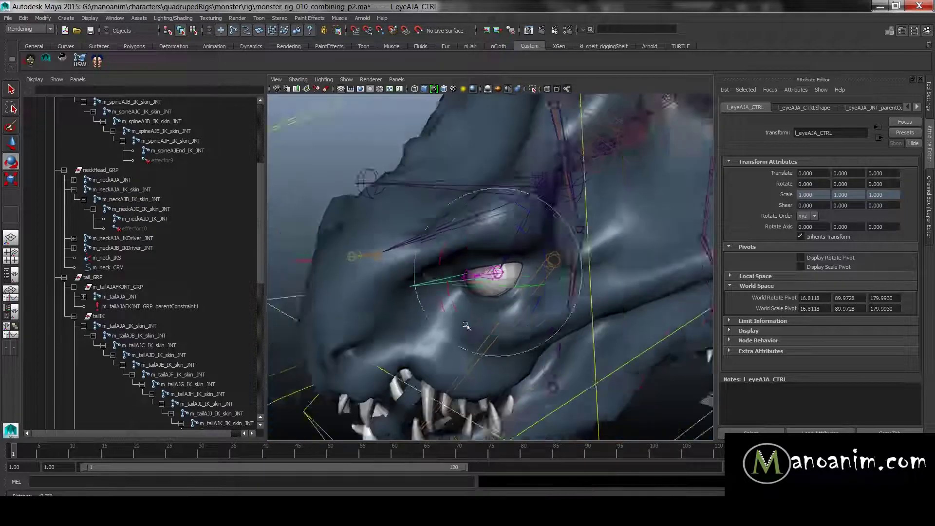
pyautogui.keyDown('alt'); pyautogui.moveTo(465, 325); pyautogui.dragTo(524, 257, button='middle'); pyautogui.keyUp('alt')
pyautogui.keyDown('alt'); pyautogui.moveTo(524, 256); pyautogui.dragTo(550, 262, button='right'); pyautogui.keyUp('alt')
pyautogui.press('w')
pyautogui.click(300, 327)
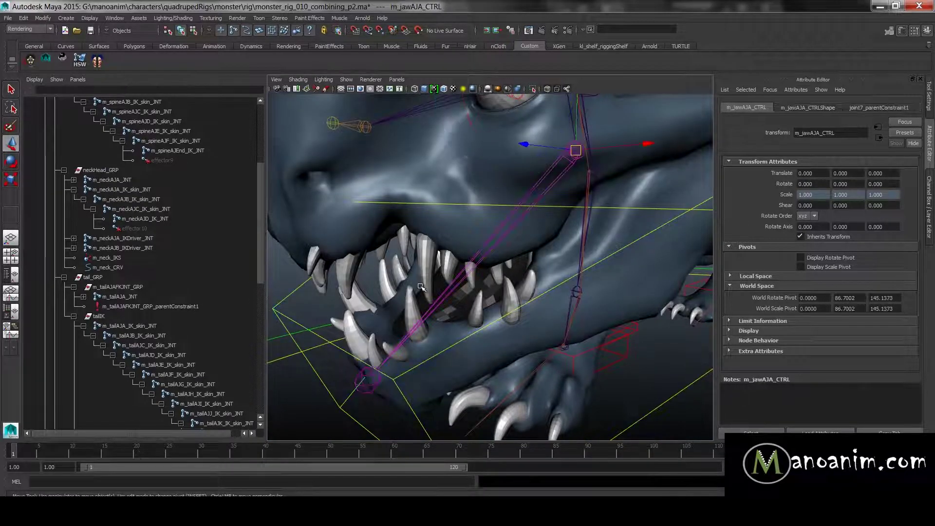
pyautogui.press('e')
pyautogui.moveTo(518, 115)
pyautogui.mouseDown()
pyautogui.moveTo(507, 141)
pyautogui.moveTo(513, 129)
pyautogui.mouseUp()
pyautogui.hotkey('ctrl', 'z')
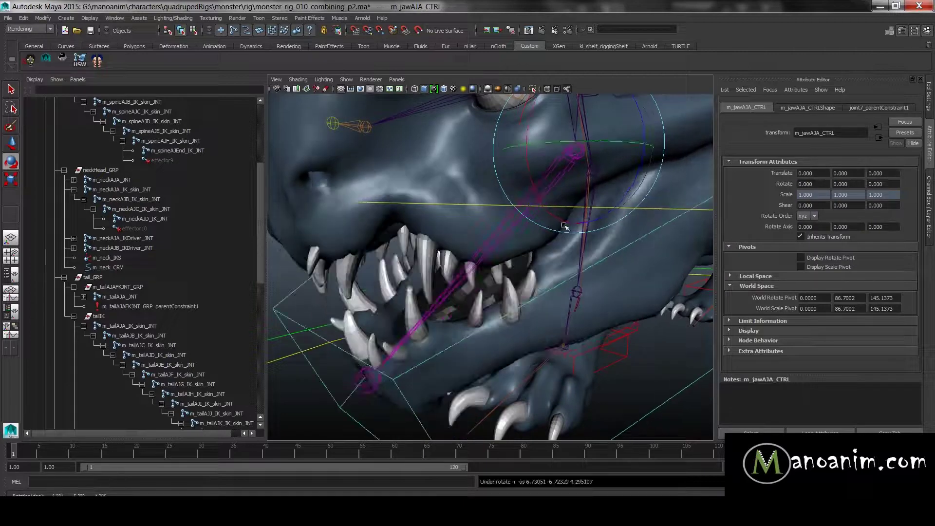
# Smooth bind the tongue mesh inside the mouth to the jaw joint m_jawAJA_skin_JNT
pyautogui.keyDown('alt'); pyautogui.moveTo(544, 221); pyautogui.dragTo(482, 236, button='right'); pyautogui.keyUp('alt')
pyautogui.keyDown('alt'); pyautogui.moveTo(482, 236); pyautogui.dragTo(485, 202, button='middle'); pyautogui.keyUp('alt')
pyautogui.keyDown('alt'); pyautogui.moveTo(485, 202); pyautogui.dragTo(500, 223, button='right'); pyautogui.keyUp('alt')
pyautogui.press('w')
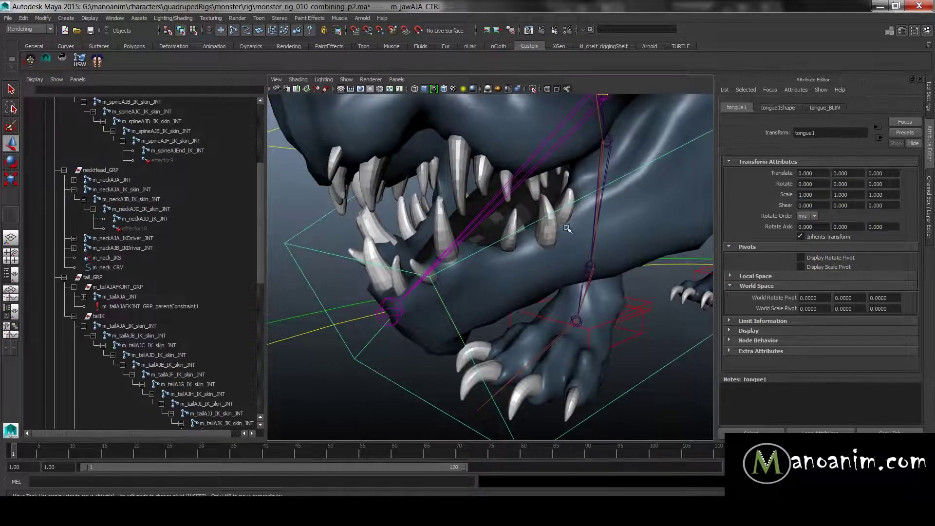
pyautogui.click(504, 224)
pyautogui.keyDown('alt'); pyautogui.moveTo(504, 224); pyautogui.dragTo(444, 214); pyautogui.keyUp('alt')
pyautogui.press('Up')
pyautogui.keyDown('alt'); pyautogui.moveTo(525, 197); pyautogui.dragTo(516, 216); pyautogui.keyUp('alt')
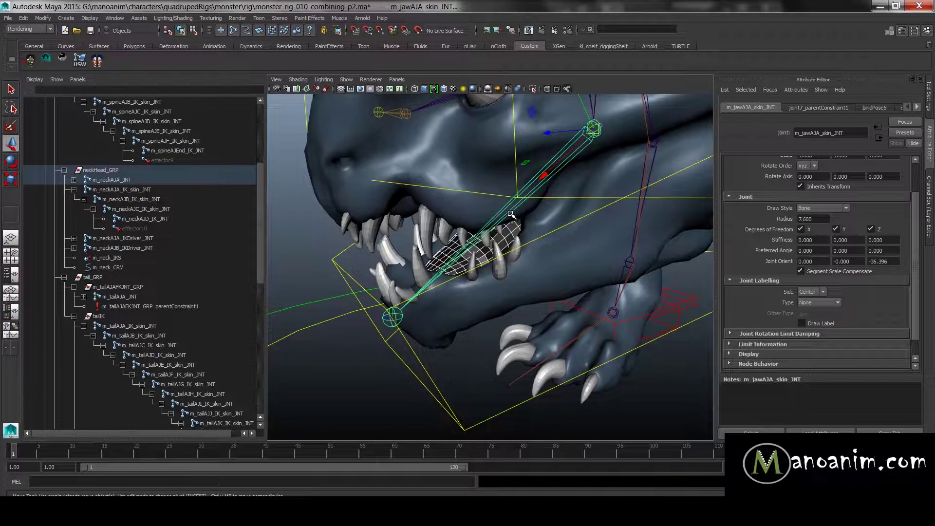
pyautogui.click(493, 249)
pyautogui.click(514, 231)
pyautogui.keyDown('alt'); pyautogui.moveTo(519, 230); pyautogui.dragTo(550, 188, button='right'); pyautogui.keyUp('alt')
pyautogui.click(548, 191)
pyautogui.press('space')
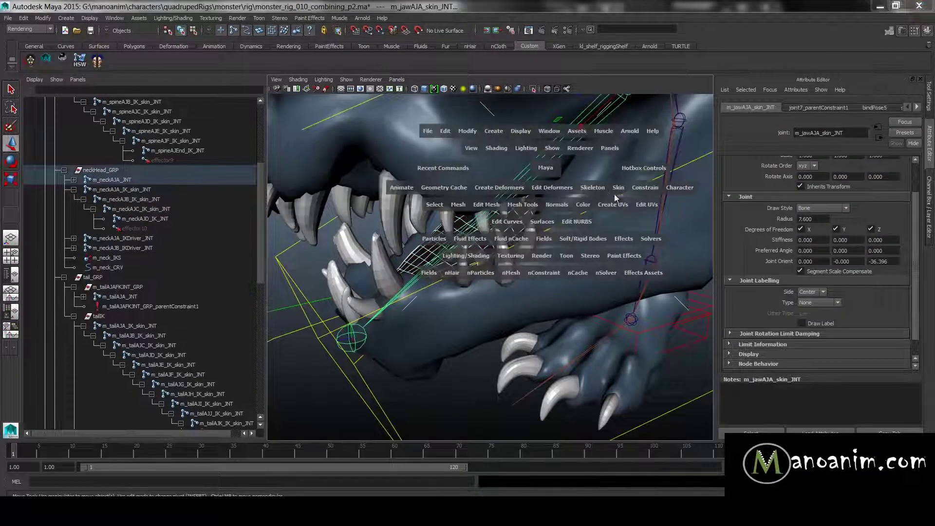
pyautogui.click(618, 192)
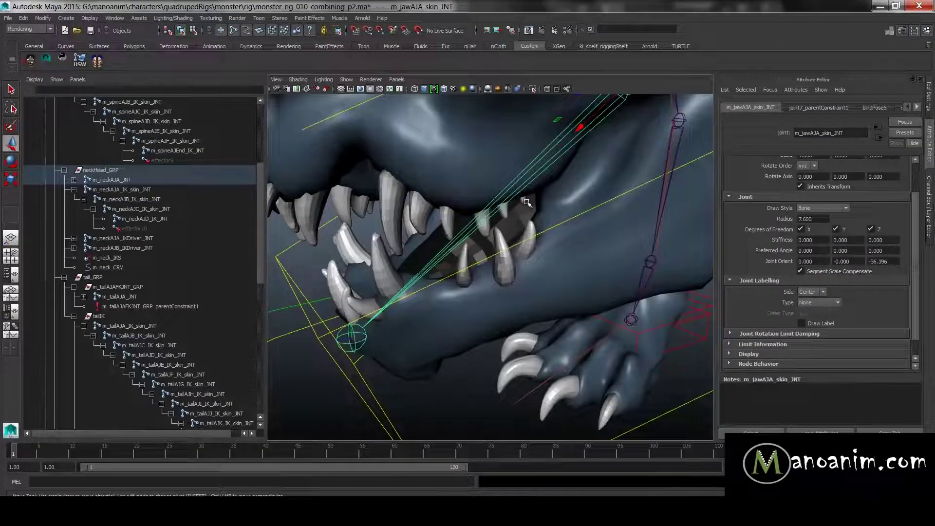
# Test the left front leg's deformation by moving l_legFront_CTRL in different directions, undoing each move
pyautogui.keyDown('alt'); pyautogui.moveTo(565, 210); pyautogui.dragTo(528, 222, button='right'); pyautogui.keyUp('alt')
pyautogui.keyDown('alt'); pyautogui.moveTo(528, 221); pyautogui.dragTo(434, 229); pyautogui.keyUp('alt')
pyautogui.keyDown('alt'); pyautogui.moveTo(433, 229); pyautogui.dragTo(409, 244, button='right'); pyautogui.keyUp('alt')
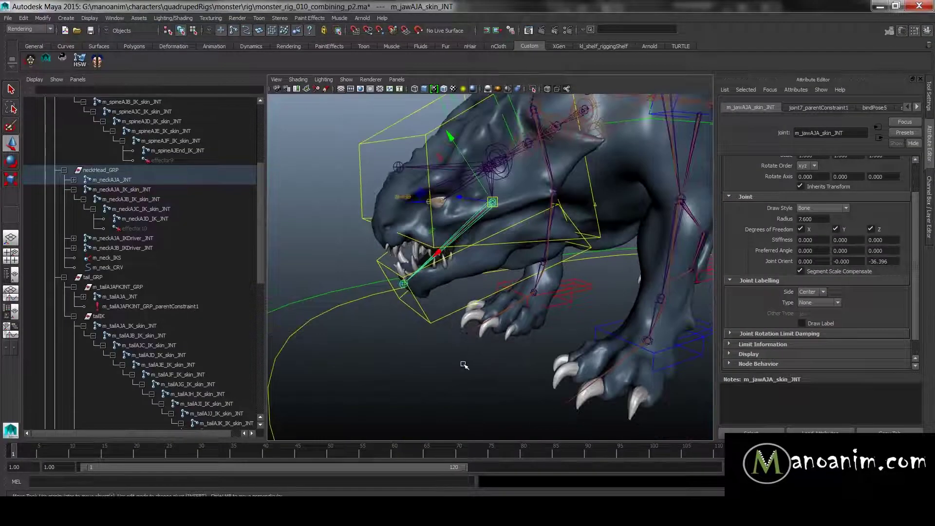
pyautogui.click(465, 366)
pyautogui.keyDown('alt'); pyautogui.moveTo(599, 260); pyautogui.dragTo(553, 240, button='right'); pyautogui.keyUp('alt')
pyautogui.keyDown('alt'); pyautogui.moveTo(554, 240); pyautogui.dragTo(440, 256); pyautogui.keyUp('alt')
pyautogui.keyDown('alt'); pyautogui.moveTo(440, 257); pyautogui.dragTo(545, 368, button='right'); pyautogui.keyUp('alt')
pyautogui.click(551, 369)
pyautogui.keyDown('alt'); pyautogui.moveTo(552, 368); pyautogui.dragTo(495, 325); pyautogui.keyUp('alt')
pyautogui.moveTo(514, 288); pyautogui.dragTo(404, 162)
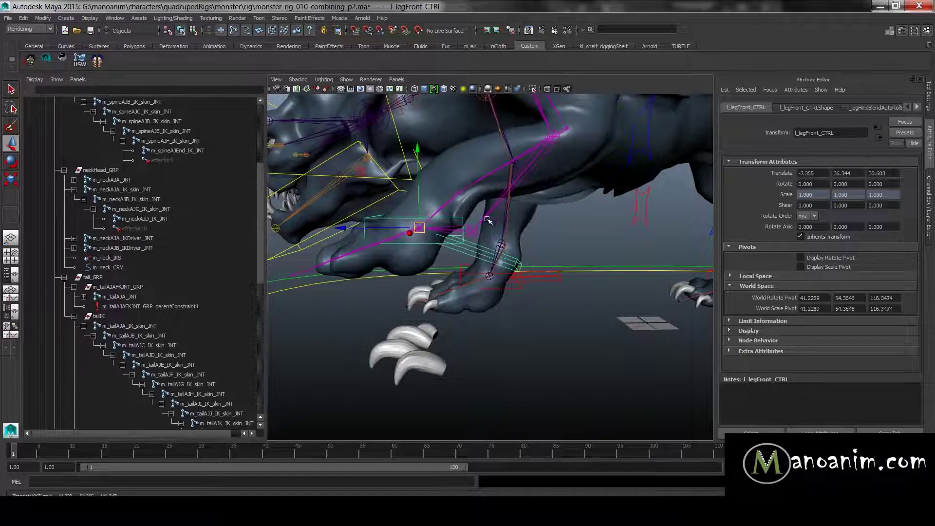
pyautogui.hotkey('ctrl', 'z')
pyautogui.moveTo(508, 284); pyautogui.dragTo(466, 273)
pyautogui.hotkey('ctrl', 'z')
# Test the left shoulder's deformation by moving l_shoulder_CTRL, and undo the moves
pyautogui.keyDown('alt'); pyautogui.moveTo(579, 222); pyautogui.dragTo(550, 177); pyautogui.keyUp('alt')
pyautogui.click(550, 190)
pyautogui.click(554, 191)
pyautogui.keyDown('alt'); pyautogui.moveTo(487, 179); pyautogui.dragTo(484, 226); pyautogui.keyUp('alt')
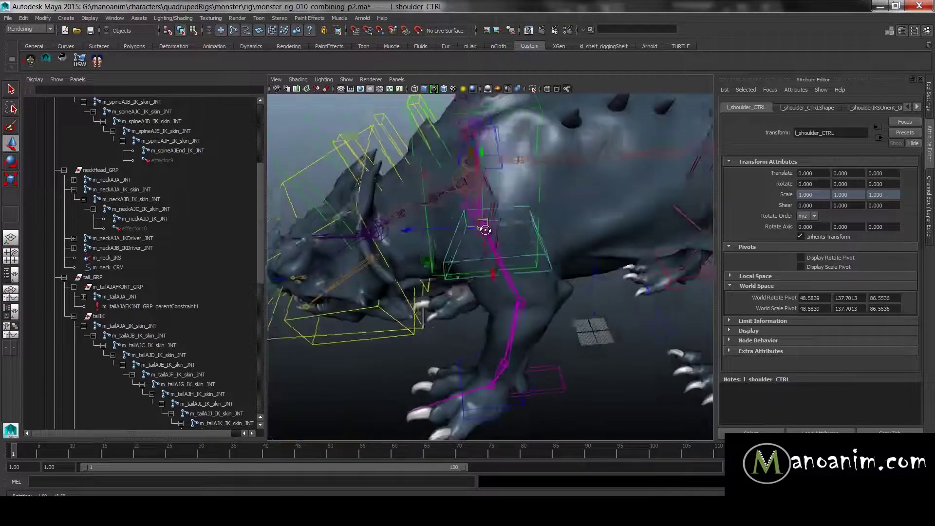
pyautogui.keyDown('alt'); pyautogui.moveTo(484, 227); pyautogui.dragTo(526, 232, button='right'); pyautogui.keyUp('alt')
pyautogui.keyDown('alt'); pyautogui.moveTo(526, 231); pyautogui.dragTo(461, 185); pyautogui.keyUp('alt')
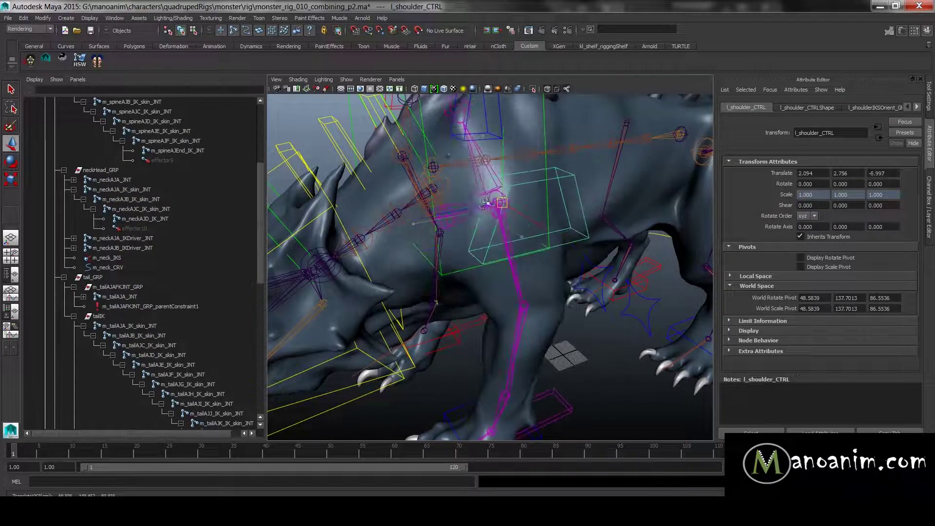
pyautogui.keyDown('alt'); pyautogui.moveTo(573, 205); pyautogui.dragTo(497, 211, button='right'); pyautogui.keyUp('alt')
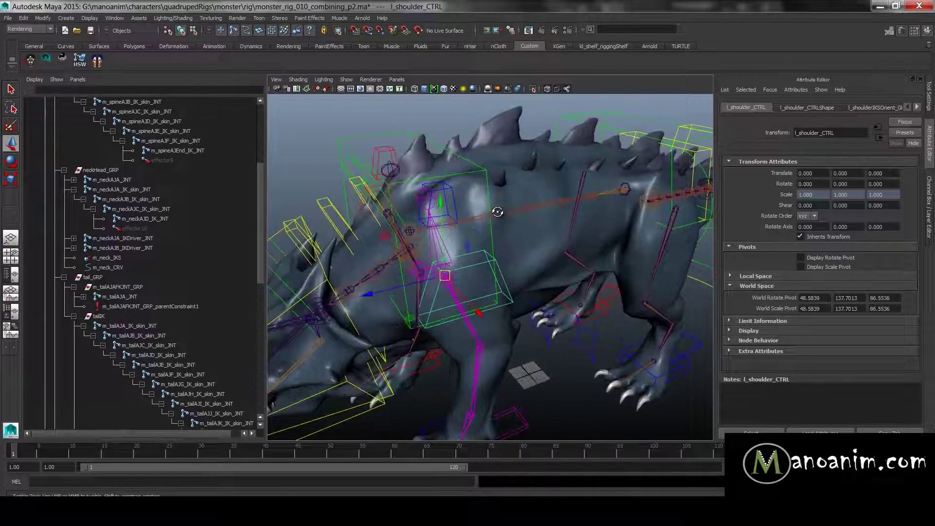
pyautogui.keyDown('alt'); pyautogui.moveTo(497, 211); pyautogui.dragTo(517, 205); pyautogui.keyUp('alt')
pyautogui.click(405, 151)
pyautogui.moveTo(405, 162); pyautogui.dragTo(430, 153)
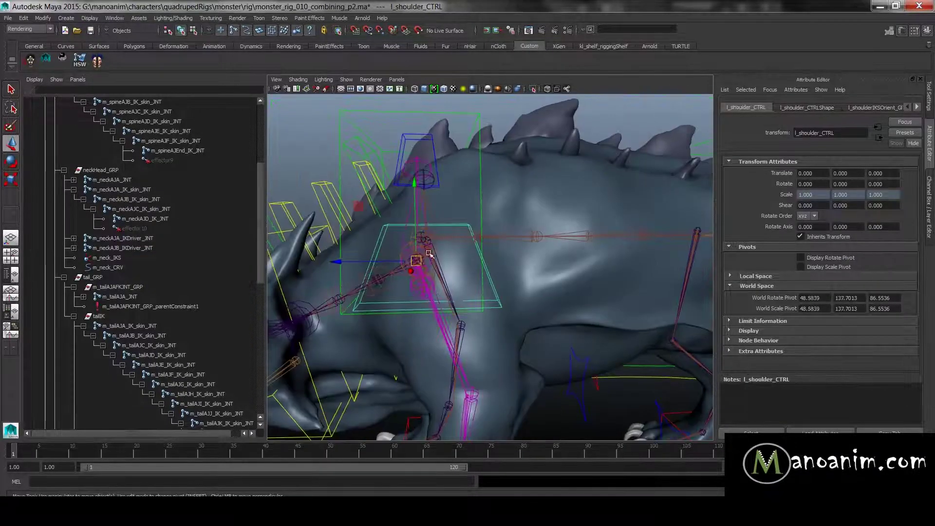
pyautogui.moveTo(427, 255)
pyautogui.mouseDown()
pyautogui.moveTo(390, 238)
pyautogui.moveTo(422, 264)
pyautogui.moveTo(419, 238)
pyautogui.moveTo(427, 266)
pyautogui.moveTo(399, 248)
pyautogui.moveTo(441, 263)
pyautogui.moveTo(411, 271)
pyautogui.moveTo(428, 265)
pyautogui.mouseUp()
pyautogui.hotkey('ctrl', 'z')
# Move l_legFront_CTRL up and forward to recheck the left front leg, and undo the move
pyautogui.keyDown('alt'); pyautogui.moveTo(580, 258); pyautogui.dragTo(471, 358, button='right'); pyautogui.keyUp('alt')
pyautogui.click(467, 364)
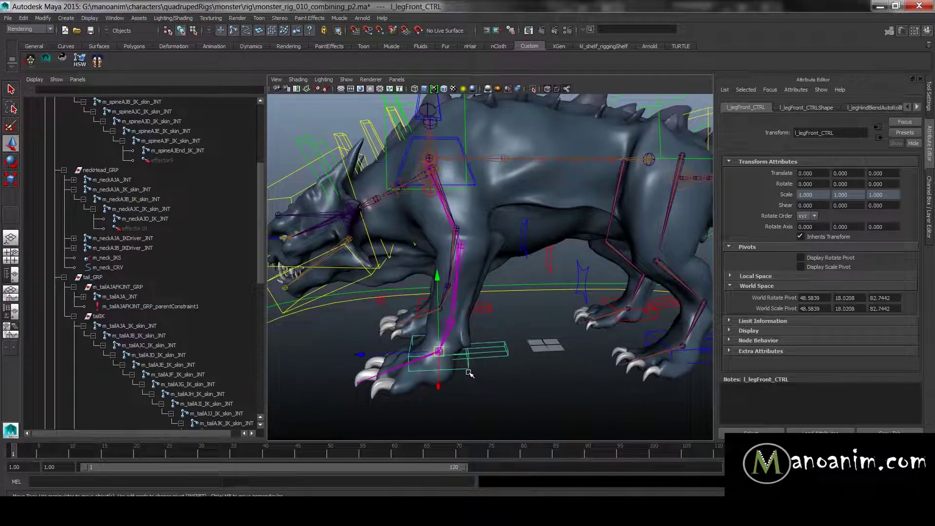
pyautogui.moveTo(441, 353); pyautogui.dragTo(393, 308)
pyautogui.hotkey('ctrl', 'z')
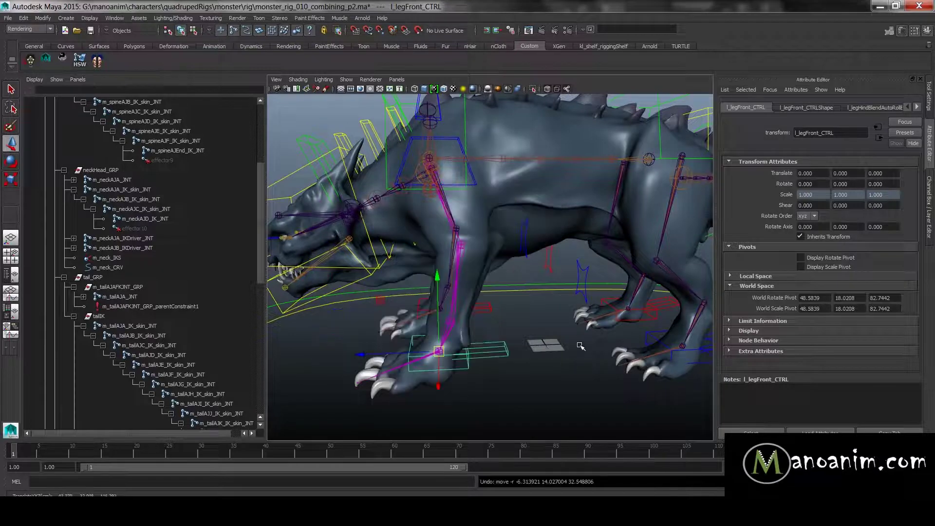
# Select l_legHind_CTRL to examine the left hind foot and its claws, and clear the selection
pyautogui.keyDown('alt'); pyautogui.moveTo(579, 346); pyautogui.dragTo(464, 269, button='right'); pyautogui.keyUp('alt')
pyautogui.moveTo(464, 269)
pyautogui.keyDown('alt'); pyautogui.mouseDown()
pyautogui.moveTo(513, 291)
pyautogui.moveTo(457, 278)
pyautogui.mouseUp(); pyautogui.keyUp('alt')
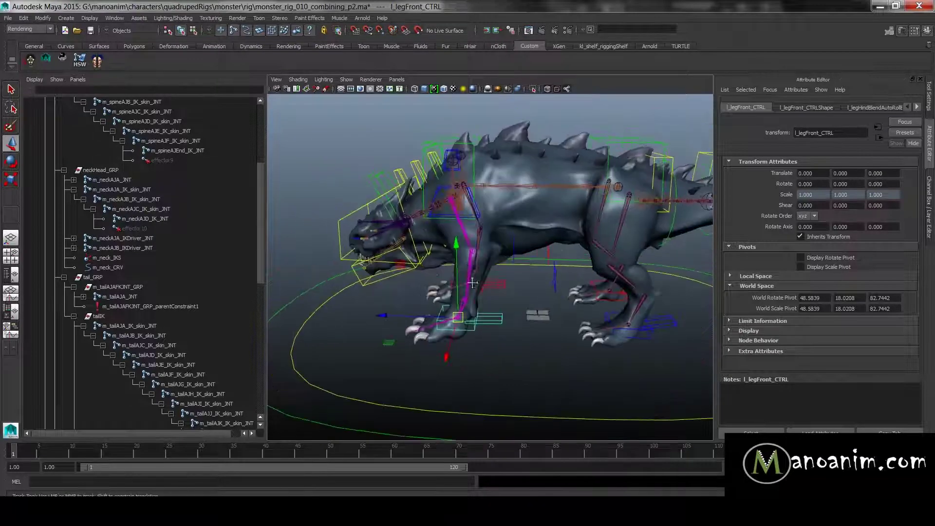
pyautogui.keyDown('alt'); pyautogui.moveTo(458, 277); pyautogui.dragTo(390, 270, button='middle'); pyautogui.keyUp('alt')
pyautogui.keyDown('alt'); pyautogui.moveTo(389, 270); pyautogui.dragTo(590, 338, button='right'); pyautogui.keyUp('alt')
pyautogui.click(640, 376)
pyautogui.click(637, 375)
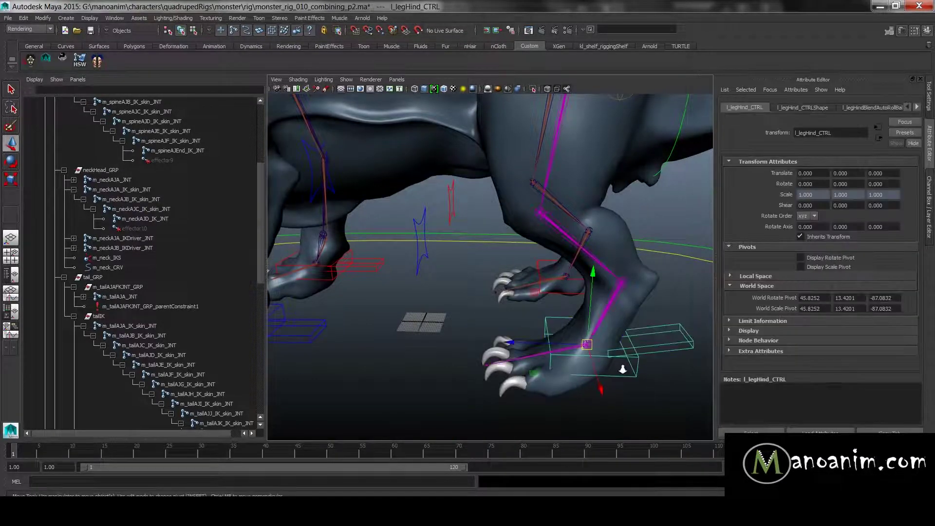
pyautogui.keyDown('alt'); pyautogui.moveTo(622, 367); pyautogui.dragTo(567, 335, button='right'); pyautogui.keyUp('alt')
pyautogui.moveTo(567, 335)
pyautogui.keyDown('alt'); pyautogui.mouseDown()
pyautogui.moveTo(583, 319)
pyautogui.moveTo(546, 295)
pyautogui.moveTo(560, 335)
pyautogui.moveTo(529, 277)
pyautogui.moveTo(600, 299)
pyautogui.moveTo(545, 312)
pyautogui.moveTo(538, 351)
pyautogui.moveTo(555, 302)
pyautogui.moveTo(535, 271)
pyautogui.moveTo(584, 297)
pyautogui.moveTo(545, 341)
pyautogui.moveTo(582, 320)
pyautogui.moveTo(560, 336)
pyautogui.mouseUp(); pyautogui.keyUp('alt')
pyautogui.click(655, 393)
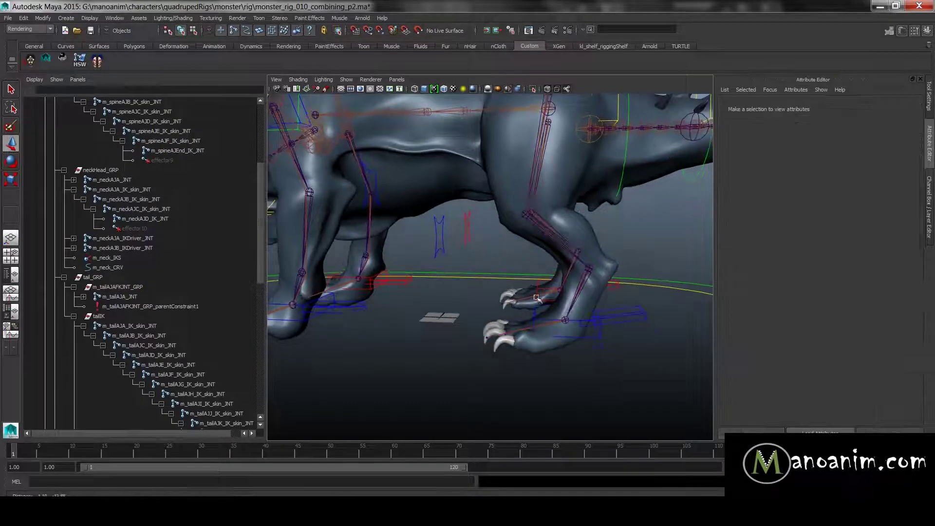
# Smooth bind the left hind foot's four claw meshes to l_legHindAJD_skin_JNT
pyautogui.keyDown('alt'); pyautogui.moveTo(516, 331); pyautogui.dragTo(574, 334, button='right'); pyautogui.keyUp('alt')
pyautogui.keyDown('alt'); pyautogui.moveTo(574, 334); pyautogui.dragTo(548, 317, button='middle'); pyautogui.keyUp('alt')
pyautogui.keyDown('alt'); pyautogui.moveTo(549, 317); pyautogui.dragTo(580, 322, button='right'); pyautogui.keyUp('alt')
pyautogui.click(495, 322)
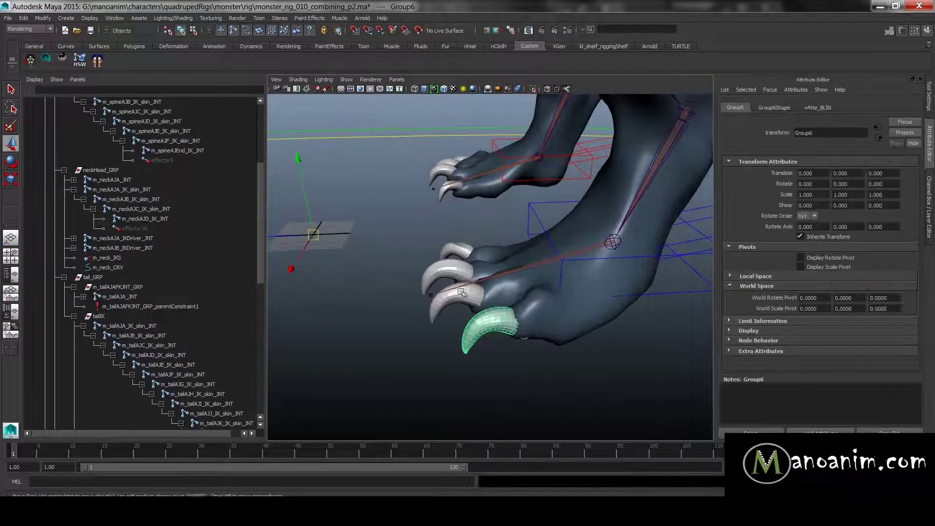
pyautogui.keyDown('alt'); pyautogui.moveTo(426, 266); pyautogui.dragTo(454, 284); pyautogui.keyUp('alt')
pyautogui.keyDown('shift'); pyautogui.click(440, 287); pyautogui.keyUp('shift')
pyautogui.keyDown('shift'); pyautogui.click(420, 259); pyautogui.keyUp('shift')
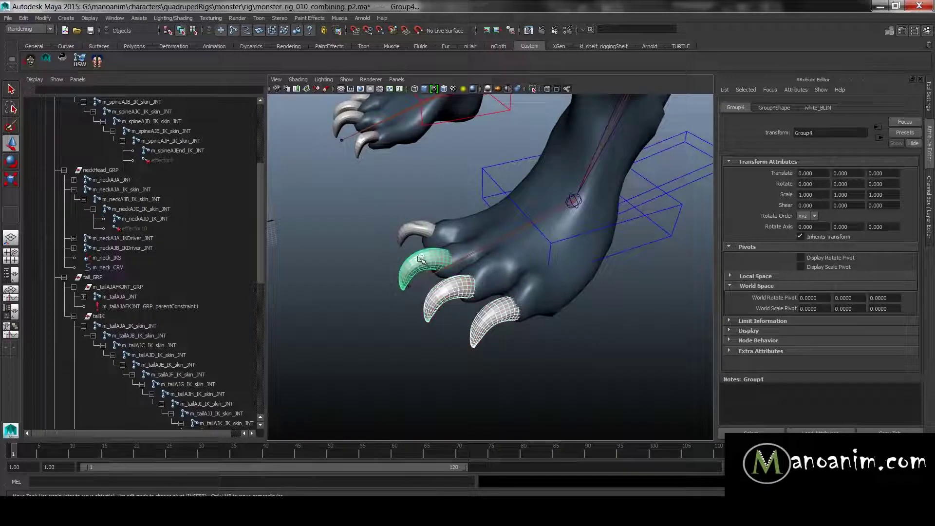
pyautogui.keyDown('shift'); pyautogui.click(414, 235); pyautogui.keyUp('shift')
pyautogui.keyDown('shift'); pyautogui.click(573, 201); pyautogui.keyUp('shift')
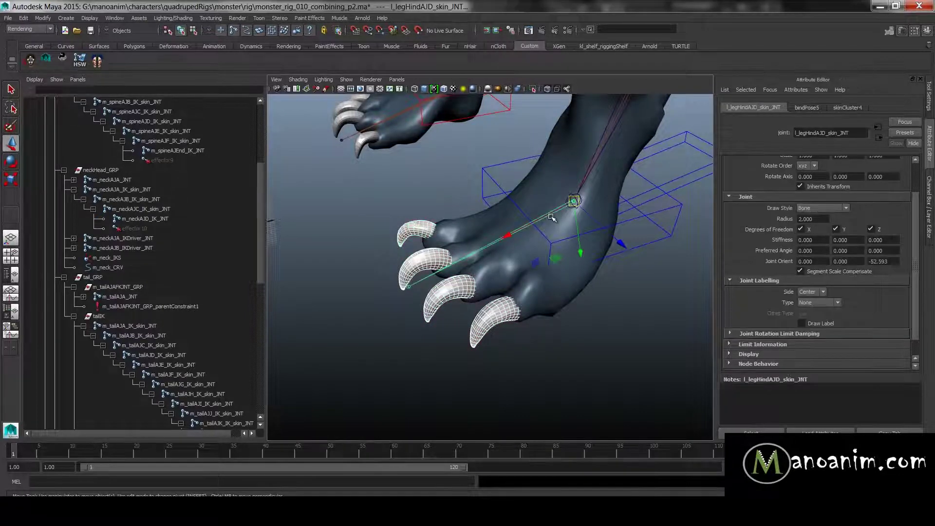
pyautogui.press('f')
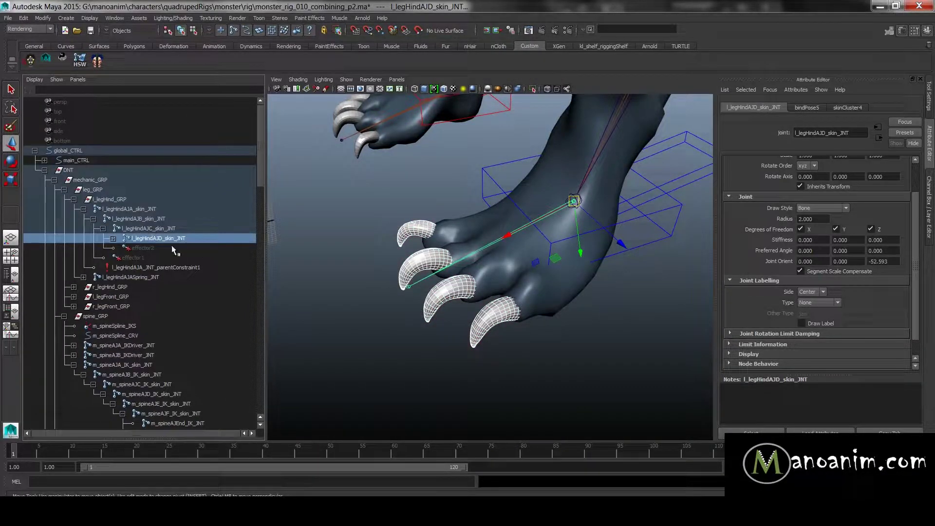
pyautogui.keyDown('alt'); pyautogui.moveTo(427, 220); pyautogui.dragTo(309, 201); pyautogui.keyUp('alt')
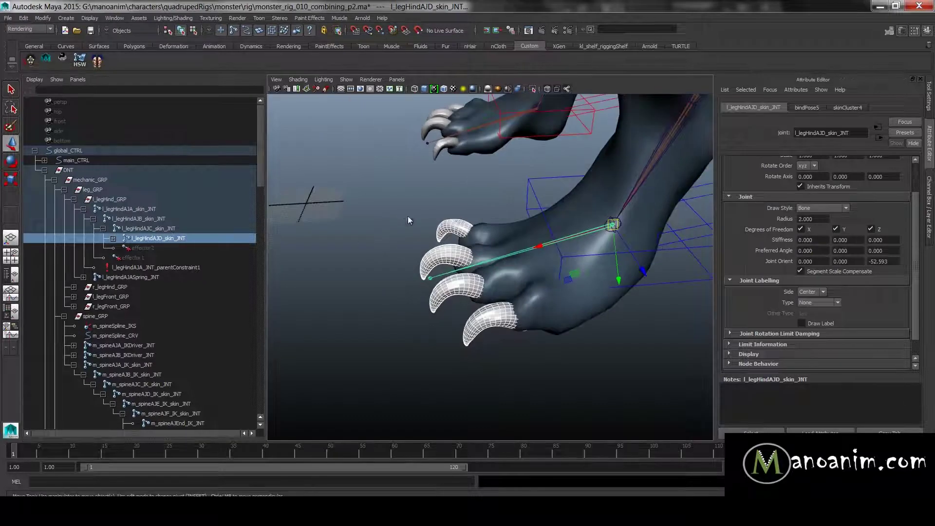
pyautogui.press('space')
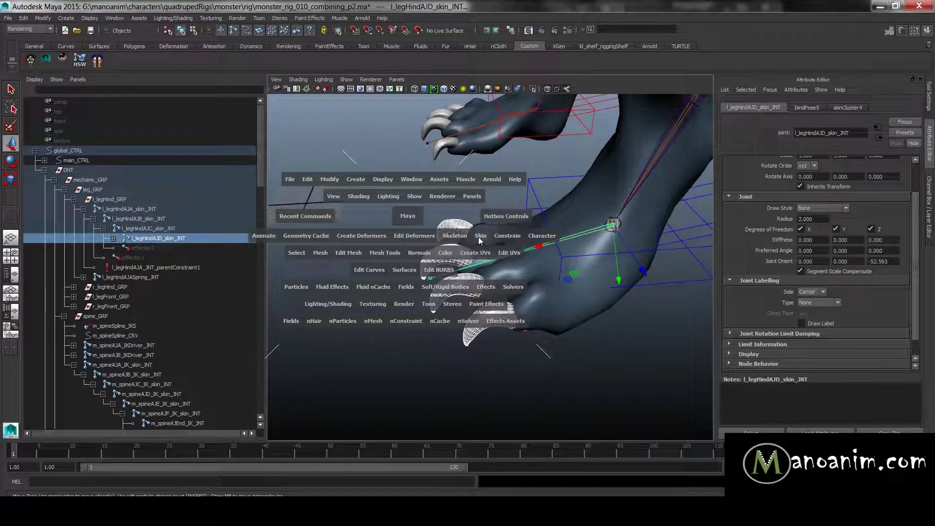
pyautogui.click(480, 235)
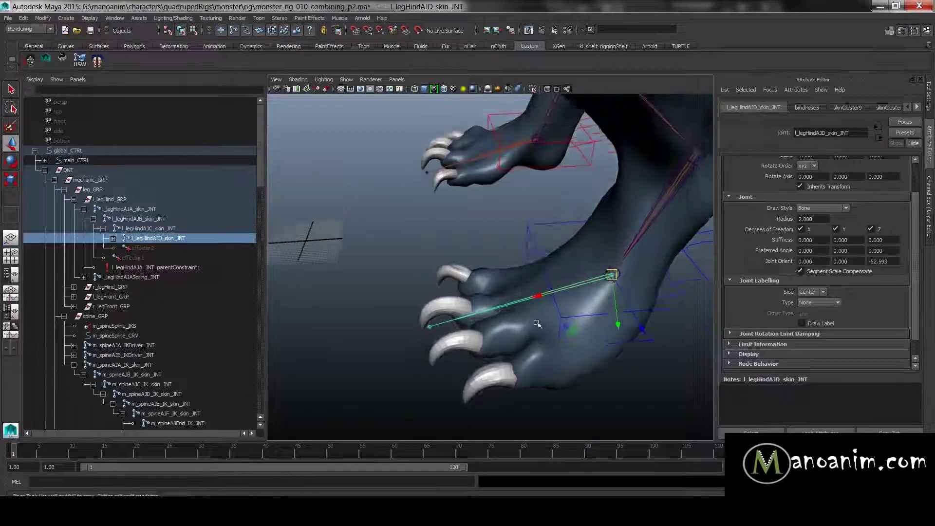
# Smooth bind the right hind foot's four claw meshes to r_legHindAJD_skin_JNT
pyautogui.keyDown('alt'); pyautogui.moveTo(516, 292); pyautogui.dragTo(516, 258, button='middle'); pyautogui.keyUp('alt')
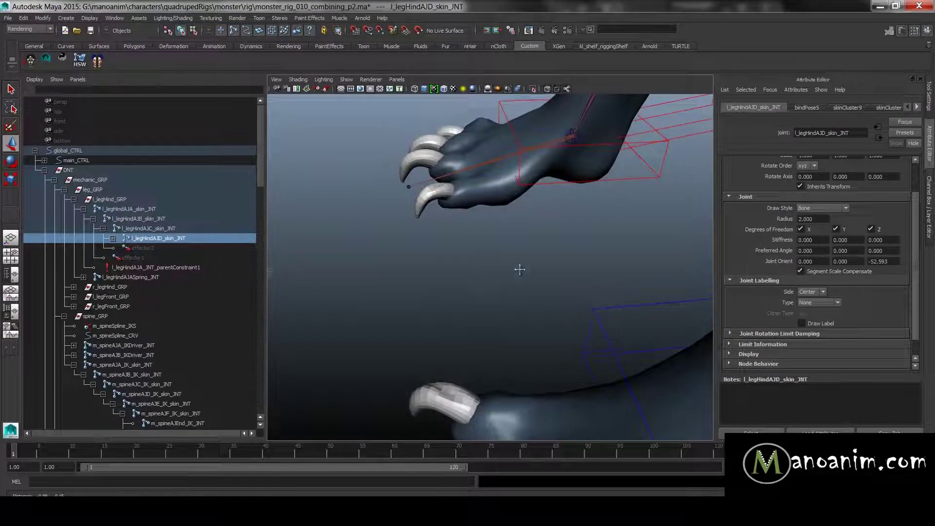
pyautogui.keyDown('alt'); pyautogui.moveTo(517, 258); pyautogui.dragTo(585, 219); pyautogui.keyUp('alt')
pyautogui.click(546, 174)
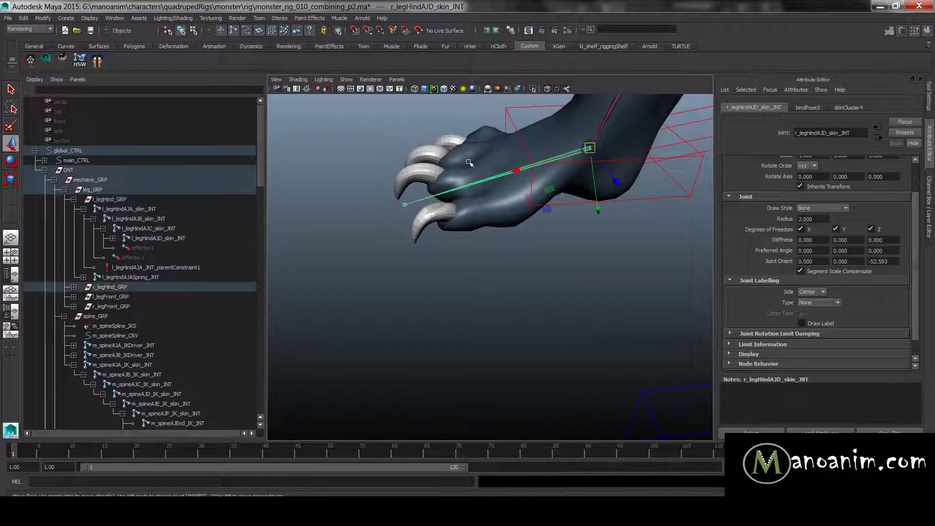
pyautogui.click(429, 213)
pyautogui.click(464, 141)
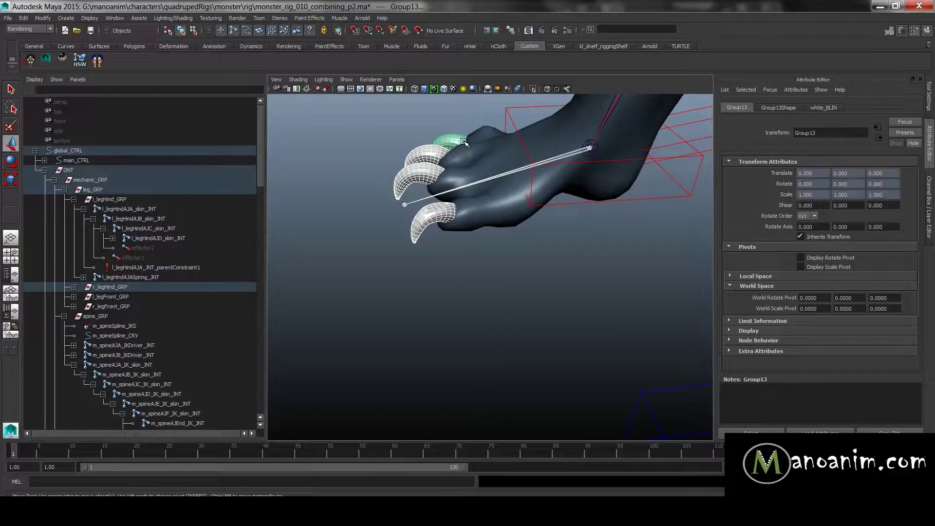
pyautogui.press('g')
# Smooth bind the left front foot's claw meshes to that foot's skin joint
pyautogui.keyDown('alt'); pyautogui.moveTo(342, 170); pyautogui.dragTo(385, 192); pyautogui.keyUp('alt')
pyautogui.keyDown('alt'); pyautogui.moveTo(414, 207); pyautogui.dragTo(390, 221, button='right'); pyautogui.keyUp('alt')
pyautogui.keyDown('alt'); pyautogui.moveTo(390, 221); pyautogui.dragTo(497, 195, button='middle'); pyautogui.keyUp('alt')
pyautogui.keyDown('alt'); pyautogui.moveTo(496, 195); pyautogui.dragTo(560, 267, button='right'); pyautogui.keyUp('alt')
pyautogui.moveTo(511, 220); pyautogui.dragTo(504, 271)
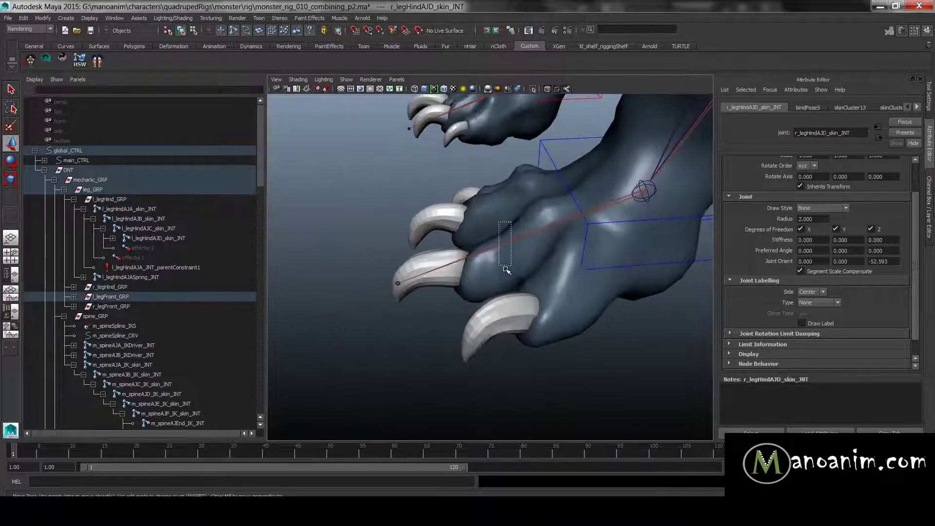
pyautogui.keyDown('shift'); pyautogui.click(488, 312); pyautogui.keyUp('shift')
pyautogui.keyDown('shift'); pyautogui.click(437, 282); pyautogui.keyUp('shift')
pyautogui.click(459, 196)
# Smooth bind the right front foot's four claw meshes to that foot's skin joint, and clear the selection
pyautogui.keyDown('alt'); pyautogui.moveTo(419, 175); pyautogui.dragTo(540, 253, button='middle'); pyautogui.keyUp('alt')
pyautogui.keyDown('shift'); pyautogui.click(462, 168); pyautogui.keyUp('shift')
pyautogui.keyDown('shift'); pyautogui.click(455, 142); pyautogui.keyUp('shift')
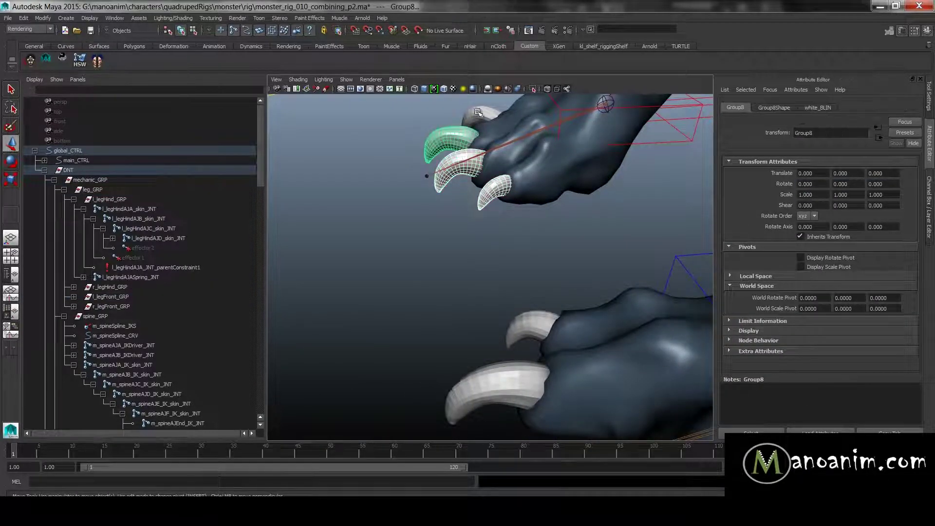
pyautogui.keyDown('shift'); pyautogui.click(528, 136); pyautogui.keyUp('shift')
pyautogui.click(441, 284)
# Test the right front claws' binding by moving r_legFront_CTRL, and undo the move
pyautogui.keyDown('alt'); pyautogui.moveTo(442, 284); pyautogui.dragTo(574, 170); pyautogui.keyUp('alt')
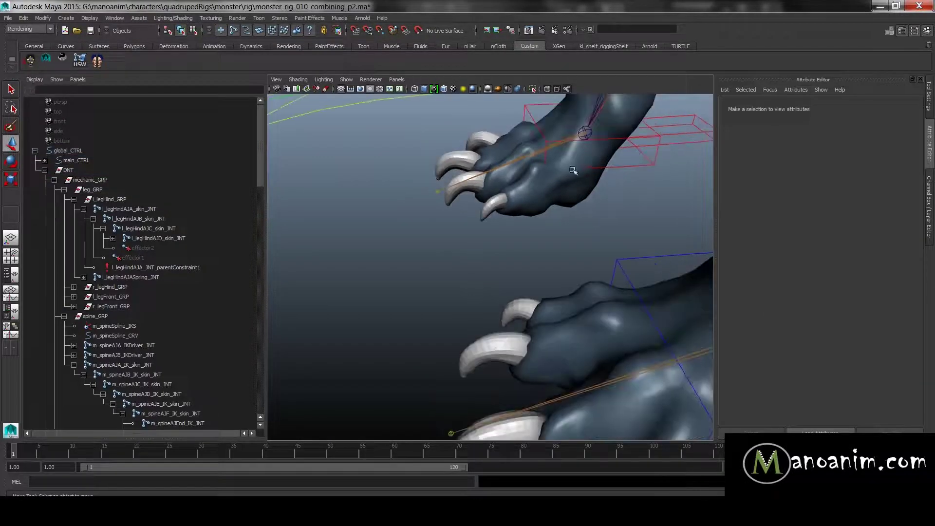
pyautogui.click(618, 161)
pyautogui.press('w')
pyautogui.moveTo(574, 107); pyautogui.dragTo(570, 178, button='middle')
pyautogui.keyDown('alt'); pyautogui.moveTo(570, 177); pyautogui.dragTo(409, 150); pyautogui.keyUp('alt')
pyautogui.moveTo(403, 149); pyautogui.dragTo(299, 137, button='middle')
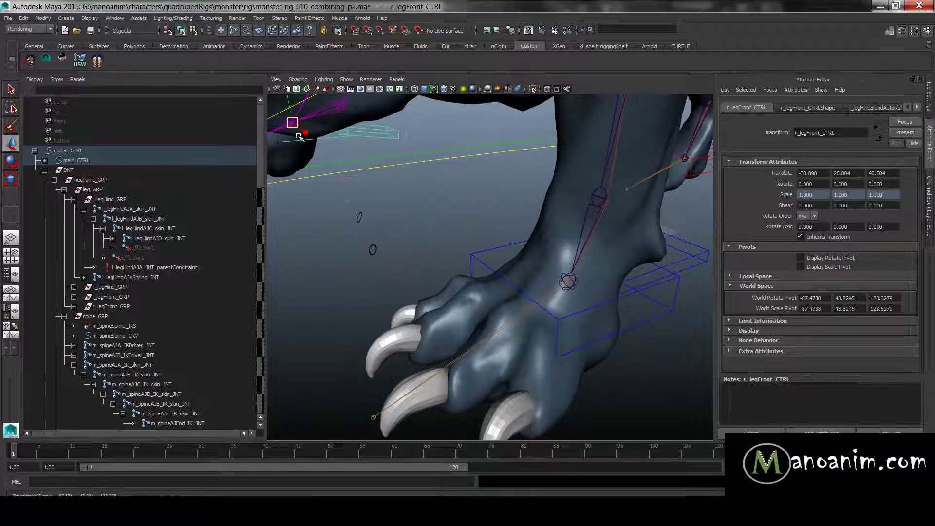
pyautogui.hotkey('ctrl', 'z')
# Test the left hind claws' binding by raising l_legHind_CTRL, and undo the move
pyautogui.keyDown('alt'); pyautogui.moveTo(416, 209); pyautogui.dragTo(582, 347, button='right'); pyautogui.keyUp('alt')
pyautogui.click(649, 294)
pyautogui.keyDown('alt'); pyautogui.moveTo(649, 294); pyautogui.dragTo(624, 270); pyautogui.keyUp('alt')
pyautogui.click(626, 267)
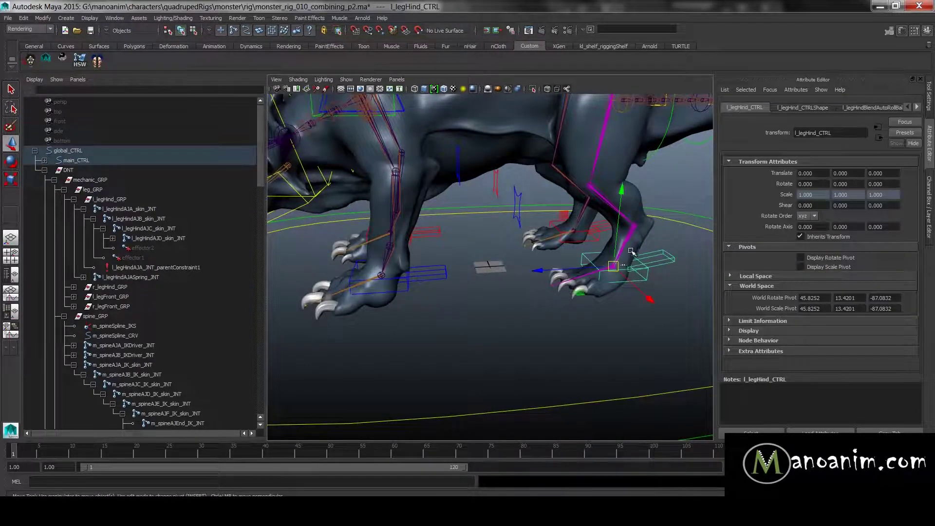
pyautogui.moveTo(615, 259); pyautogui.dragTo(589, 235)
pyautogui.hotkey('ctrl', 'z')
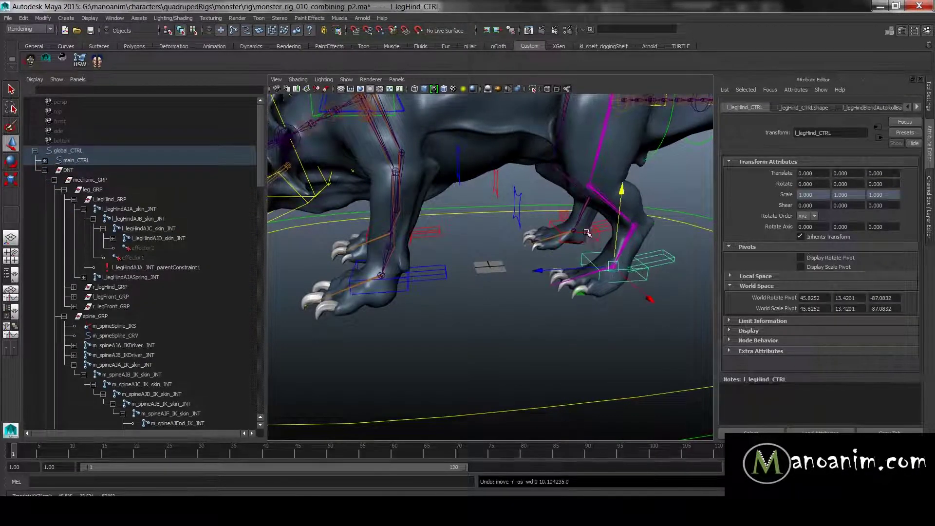
# Move main_CTRL to check whether all meshes follow the rig, and undo the move
pyautogui.click(591, 238)
pyautogui.keyDown('alt'); pyautogui.moveTo(539, 229); pyautogui.dragTo(545, 254); pyautogui.keyUp('alt')
pyautogui.click(565, 292)
pyautogui.click(571, 302)
pyautogui.keyDown('alt'); pyautogui.moveTo(567, 301); pyautogui.dragTo(430, 273, button='right'); pyautogui.keyUp('alt')
pyautogui.keyDown('alt'); pyautogui.moveTo(431, 272); pyautogui.dragTo(465, 275, button='middle'); pyautogui.keyUp('alt')
pyautogui.moveTo(541, 285); pyautogui.dragTo(404, 242)
pyautogui.hotkey('ctrl', 'z')
# Smooth bind the spikes mesh along the back to all joints whose names match the *skin wildcard search
pyautogui.keyDown('alt'); pyautogui.moveTo(592, 270); pyautogui.dragTo(552, 274, button='middle'); pyautogui.keyUp('alt')
pyautogui.keyDown('alt'); pyautogui.moveTo(553, 274); pyautogui.dragTo(480, 251); pyautogui.keyUp('alt')
pyautogui.keyDown('alt'); pyautogui.moveTo(479, 251); pyautogui.dragTo(567, 262, button='right'); pyautogui.keyUp('alt')
pyautogui.keyDown('alt'); pyautogui.moveTo(568, 263); pyautogui.dragTo(586, 369, button='middle'); pyautogui.keyUp('alt')
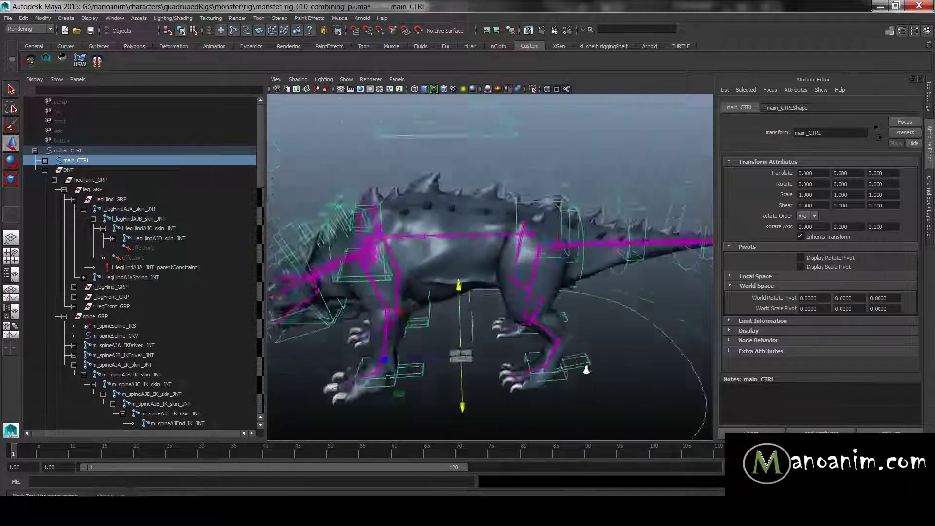
pyautogui.keyDown('alt'); pyautogui.moveTo(586, 370); pyautogui.dragTo(633, 373, button='right'); pyautogui.keyUp('alt')
pyautogui.click(530, 163)
pyautogui.keyDown('alt'); pyautogui.moveTo(529, 168); pyautogui.dragTo(492, 190, button='right'); pyautogui.keyUp('alt')
pyautogui.keyDown('alt'); pyautogui.moveTo(491, 190); pyautogui.dragTo(524, 234, button='middle'); pyautogui.keyUp('alt')
pyautogui.keyDown('alt'); pyautogui.moveTo(524, 234); pyautogui.dragTo(493, 253); pyautogui.keyUp('alt')
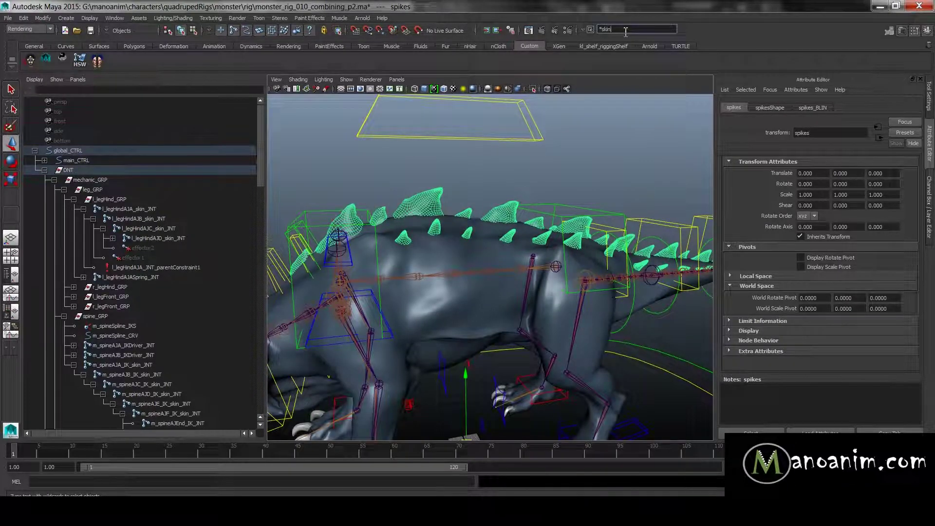
pyautogui.press('Return')
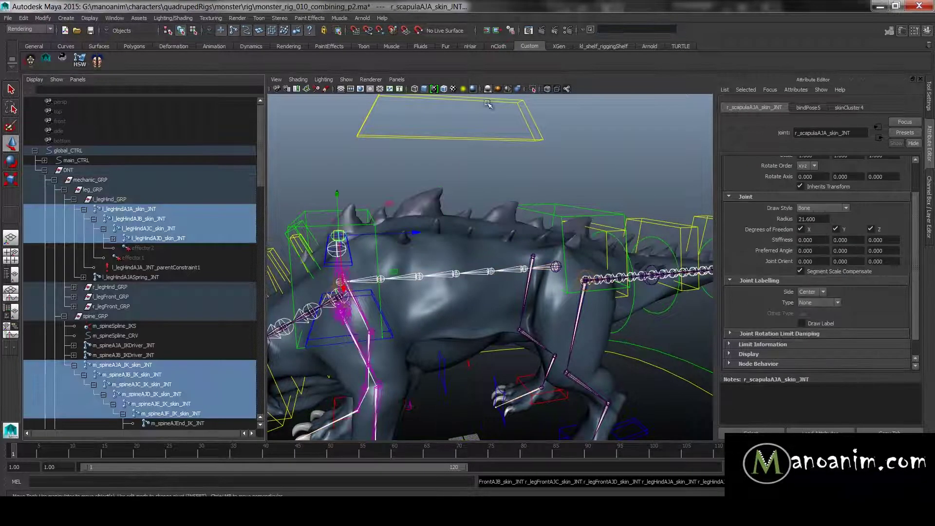
pyautogui.scroll(3, 546, 261)
pyautogui.click(517, 188)
pyautogui.press('space')
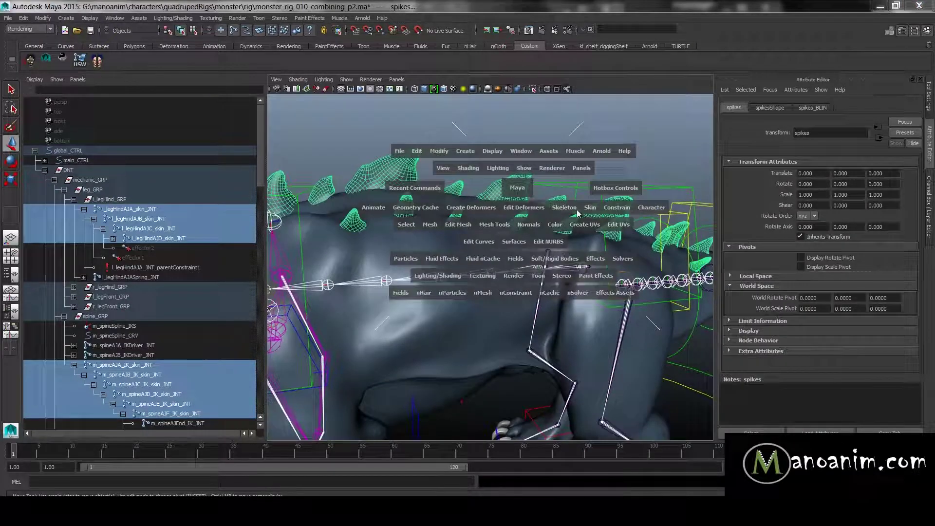
pyautogui.click(591, 212)
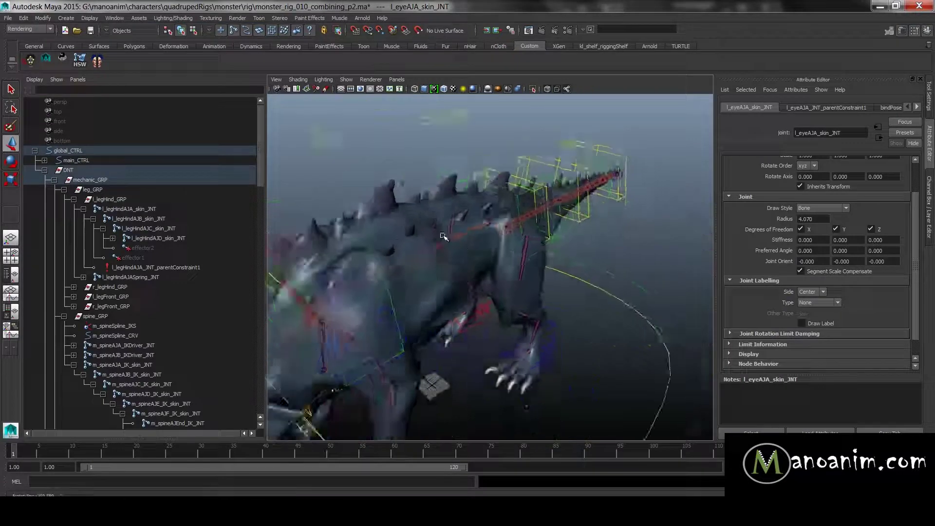
# Clear the selection and examine the bound spikes from the front and sides of the body
pyautogui.click(612, 336)
pyautogui.keyDown('alt'); pyautogui.moveTo(613, 336); pyautogui.dragTo(343, 283); pyautogui.keyUp('alt')
pyautogui.click(511, 371)
pyautogui.hotkey('ctrl', 'z')
pyautogui.keyDown('alt'); pyautogui.moveTo(523, 256); pyautogui.dragTo(615, 234); pyautogui.keyUp('alt')
pyautogui.click(498, 259)
pyautogui.keyDown('alt'); pyautogui.moveTo(497, 259); pyautogui.dragTo(530, 248, button='middle'); pyautogui.keyUp('alt')
pyautogui.keyDown('alt'); pyautogui.moveTo(530, 247); pyautogui.dragTo(509, 229, button='right'); pyautogui.keyUp('alt')
pyautogui.keyDown('alt'); pyautogui.moveTo(509, 233); pyautogui.dragTo(545, 259); pyautogui.keyUp('alt')
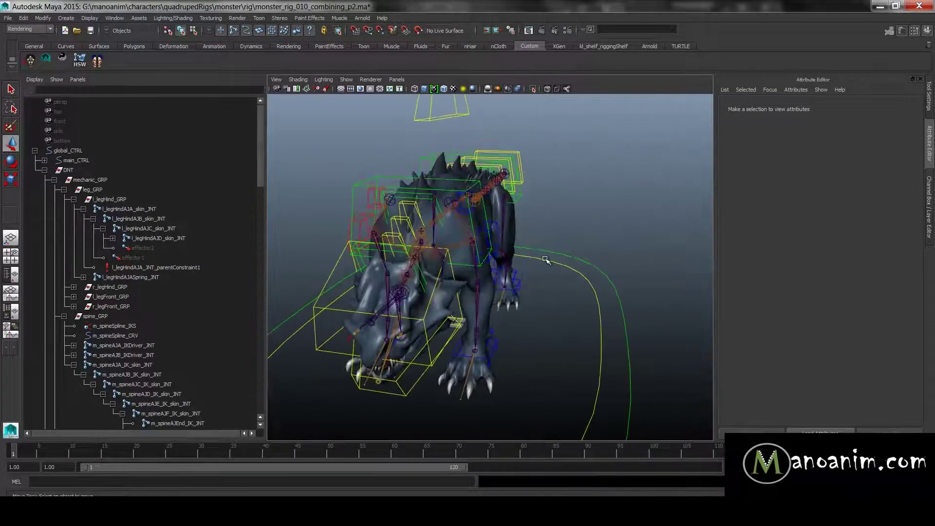
# Collapse the whole global_CTRL hierarchy and clear the selection
pyautogui.click(600, 366)
pyautogui.keyDown('alt'); pyautogui.moveTo(609, 371); pyautogui.dragTo(516, 261); pyautogui.keyUp('alt')
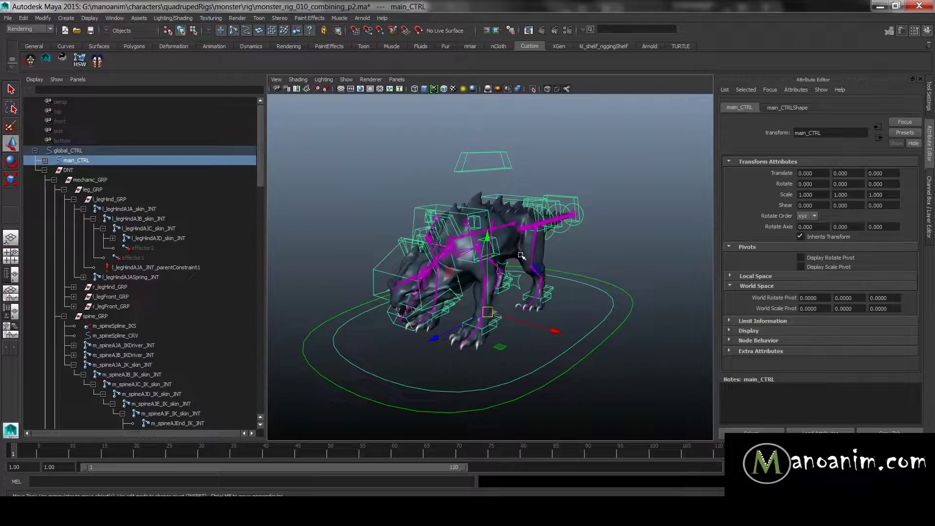
pyautogui.click(31, 151)
pyautogui.click(34, 151)
pyautogui.click(348, 173)
# Examine the bound body, legs, back spikes and tail from several angles
pyautogui.keyDown('alt'); pyautogui.moveTo(451, 213); pyautogui.dragTo(547, 213); pyautogui.keyUp('alt')
pyautogui.keyDown('alt'); pyautogui.moveTo(547, 213); pyautogui.dragTo(577, 229, button='right'); pyautogui.keyUp('alt')
pyautogui.scroll(-3, 576, 233)
pyautogui.keyDown('alt'); pyautogui.moveTo(574, 236); pyautogui.dragTo(509, 222); pyautogui.keyUp('alt')
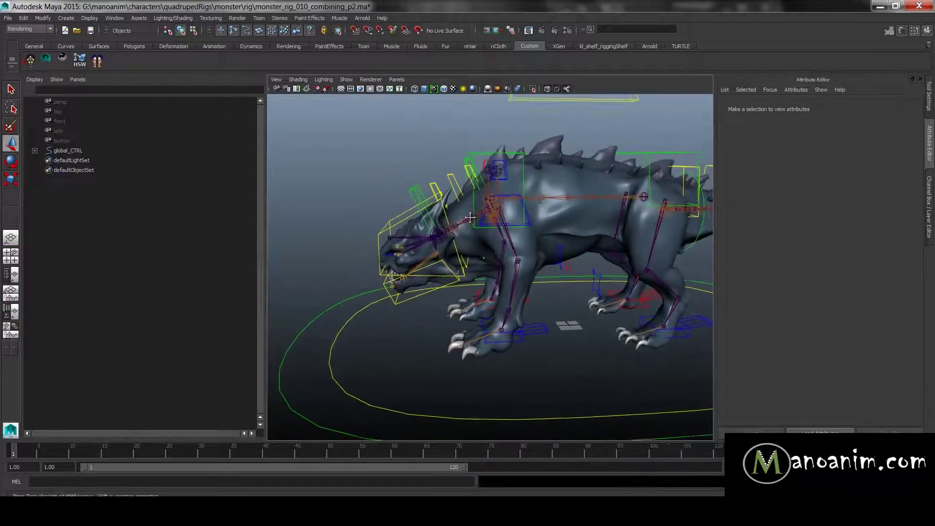
pyautogui.scroll(3, 560, 207)
pyautogui.keyDown('alt'); pyautogui.moveTo(567, 205); pyautogui.dragTo(483, 226, button='middle'); pyautogui.keyUp('alt')
pyautogui.keyDown('alt'); pyautogui.moveTo(483, 226); pyautogui.dragTo(511, 227); pyautogui.keyUp('alt')
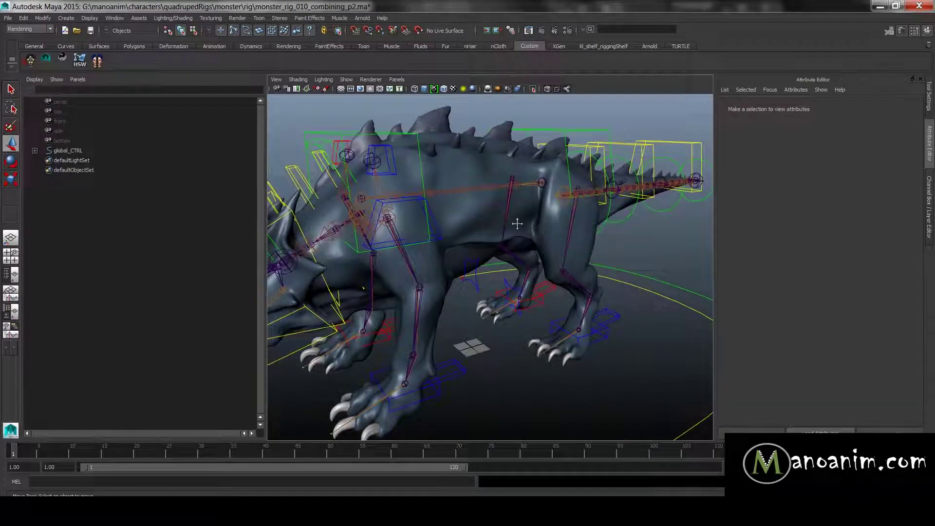
pyautogui.keyDown('alt'); pyautogui.moveTo(580, 195); pyautogui.dragTo(486, 264, button='middle'); pyautogui.keyUp('alt')
pyautogui.keyDown('alt'); pyautogui.moveTo(530, 229); pyautogui.dragTo(396, 209); pyautogui.keyUp('alt')
pyautogui.keyDown('alt'); pyautogui.moveTo(618, 229); pyautogui.dragTo(479, 239, button='middle'); pyautogui.keyUp('alt')
pyautogui.keyDown('alt'); pyautogui.moveTo(480, 238); pyautogui.dragTo(587, 228); pyautogui.keyUp('alt')
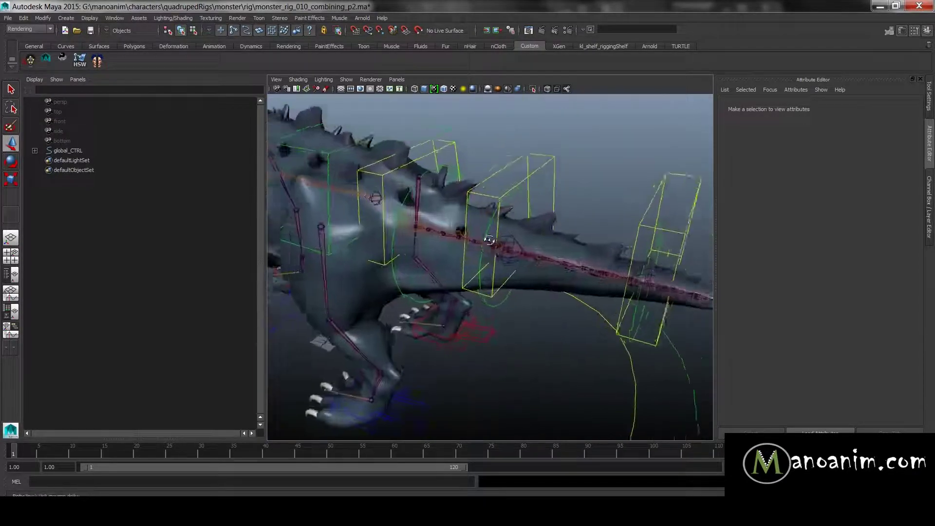
pyautogui.scroll(-5, 461, 234)
pyautogui.keyDown('alt'); pyautogui.moveTo(419, 217); pyautogui.dragTo(516, 197); pyautogui.keyUp('alt')
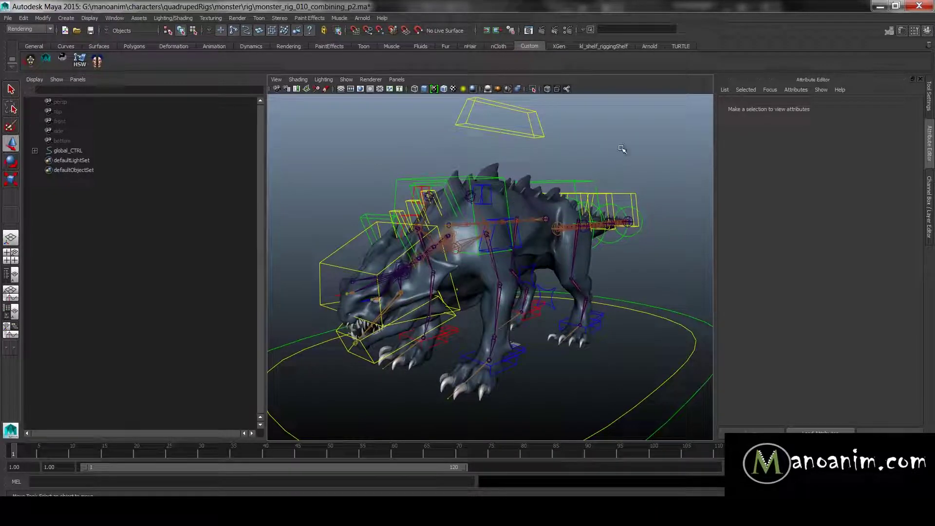
pyautogui.keyDown('alt'); pyautogui.moveTo(614, 211); pyautogui.dragTo(560, 235, button='right'); pyautogui.keyUp('alt')
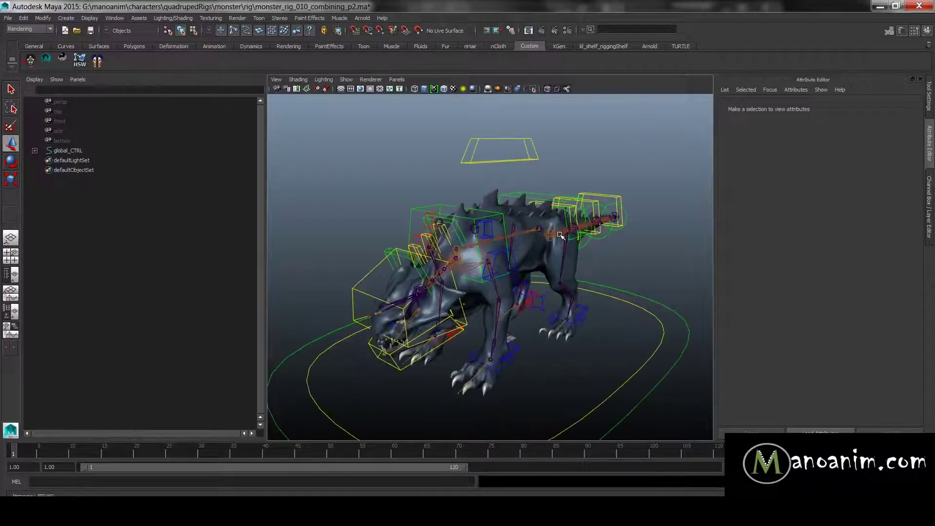
pyautogui.keyDown('alt'); pyautogui.moveTo(540, 220); pyautogui.dragTo(542, 226); pyautogui.keyUp('alt')
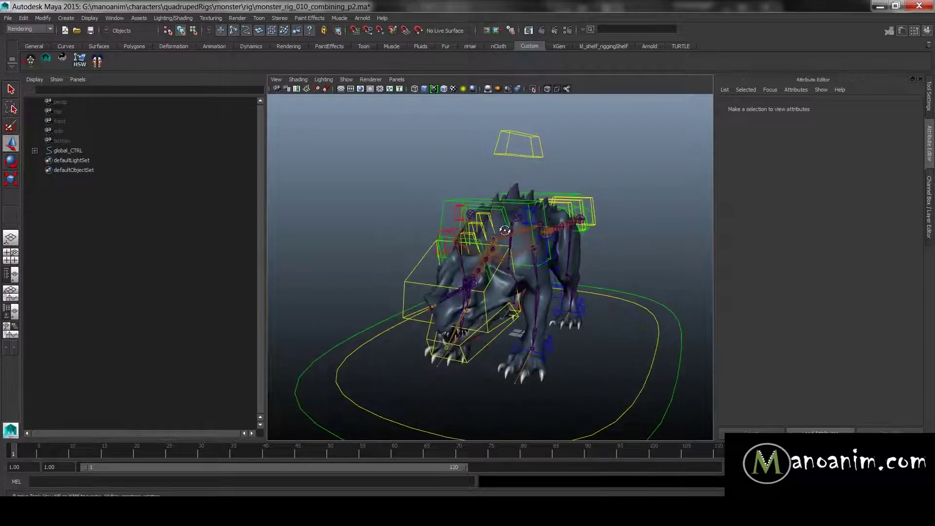
# Test the tail binding by rotating m_tailAJB_FK_CTRL to bend the rear part of the tail
pyautogui.keyDown('alt'); pyautogui.moveTo(505, 231); pyautogui.dragTo(568, 251, button='right'); pyautogui.keyUp('alt')
pyautogui.moveTo(637, 257)
pyautogui.keyDown('alt'); pyautogui.mouseDown()
pyautogui.moveTo(603, 261)
pyautogui.moveTo(638, 242)
pyautogui.mouseUp(); pyautogui.keyUp('alt')
pyautogui.keyDown('alt'); pyautogui.moveTo(637, 242); pyautogui.dragTo(456, 270, button='middle'); pyautogui.keyUp('alt')
pyautogui.keyDown('alt'); pyautogui.moveTo(456, 270); pyautogui.dragTo(526, 278, button='right'); pyautogui.keyUp('alt')
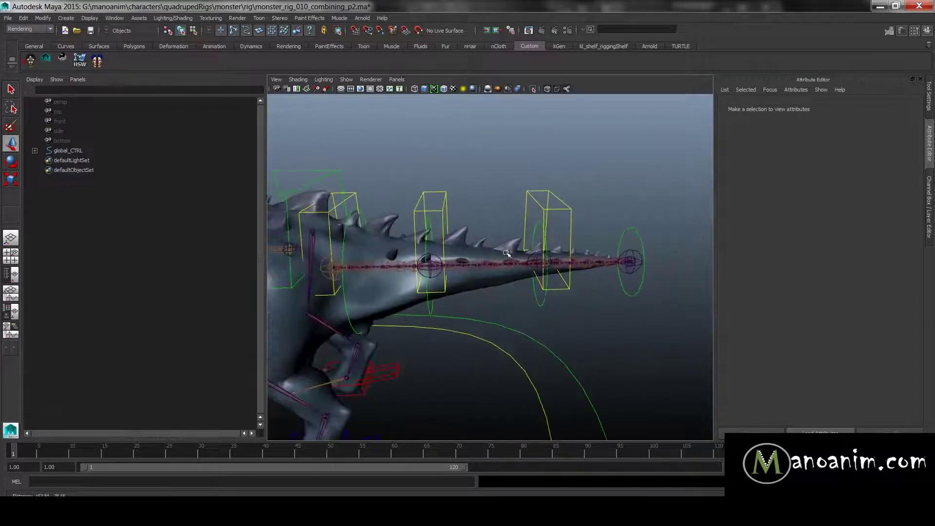
pyautogui.keyDown('alt'); pyautogui.moveTo(529, 279); pyautogui.dragTo(533, 295); pyautogui.keyUp('alt')
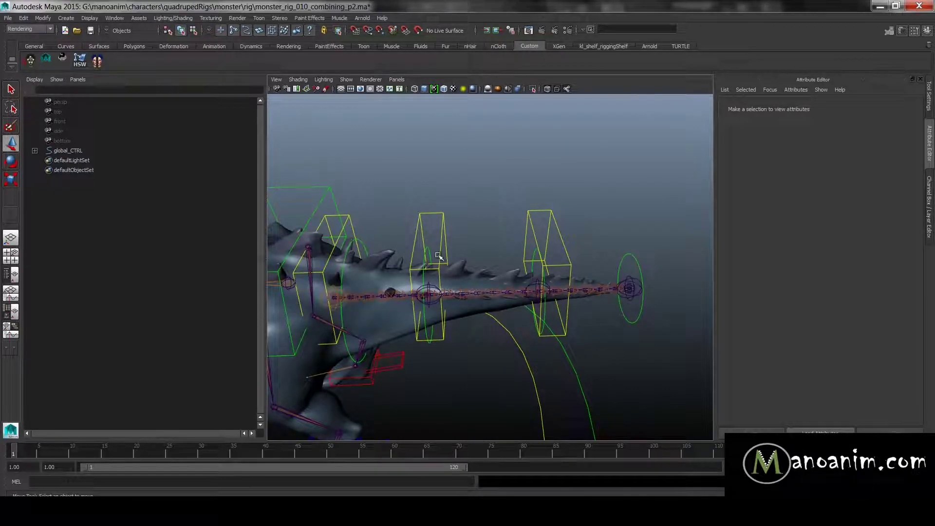
pyautogui.press('e')
pyautogui.moveTo(482, 253); pyautogui.dragTo(471, 300)
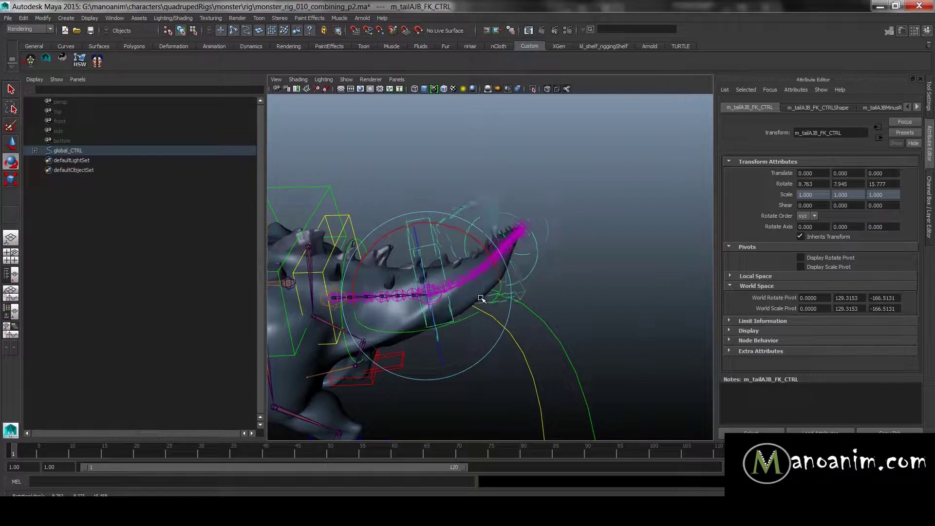
pyautogui.keyDown('alt'); pyautogui.moveTo(476, 292); pyautogui.dragTo(493, 317); pyautogui.keyUp('alt')
# Rotate m_tailAJC_FK_CTRL to test how the spikes follow the tail's end
pyautogui.click(530, 241)
pyautogui.keyDown('alt'); pyautogui.moveTo(532, 242); pyautogui.dragTo(610, 281, button='right'); pyautogui.keyUp('alt')
pyautogui.press('e')
pyautogui.click(544, 291)
pyautogui.moveTo(533, 319); pyautogui.dragTo(617, 118)
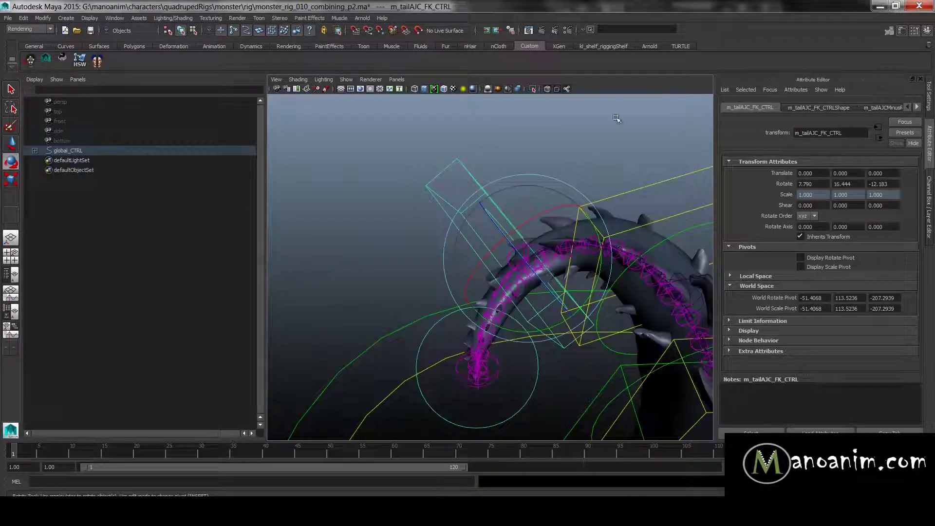
# Clear the selection, hide the joints in the viewport, and examine the posed monster from several sides
pyautogui.keyDown('alt'); pyautogui.moveTo(504, 256); pyautogui.dragTo(522, 116); pyautogui.keyUp('alt')
pyautogui.click(522, 115)
pyautogui.keyDown('alt'); pyautogui.moveTo(507, 223); pyautogui.dragTo(411, 203); pyautogui.keyUp('alt')
pyautogui.keyDown('alt'); pyautogui.moveTo(411, 203); pyautogui.dragTo(302, 217, button='right'); pyautogui.keyUp('alt')
pyautogui.keyDown('alt'); pyautogui.moveTo(419, 218); pyautogui.dragTo(371, 224, button='right'); pyautogui.keyUp('alt')
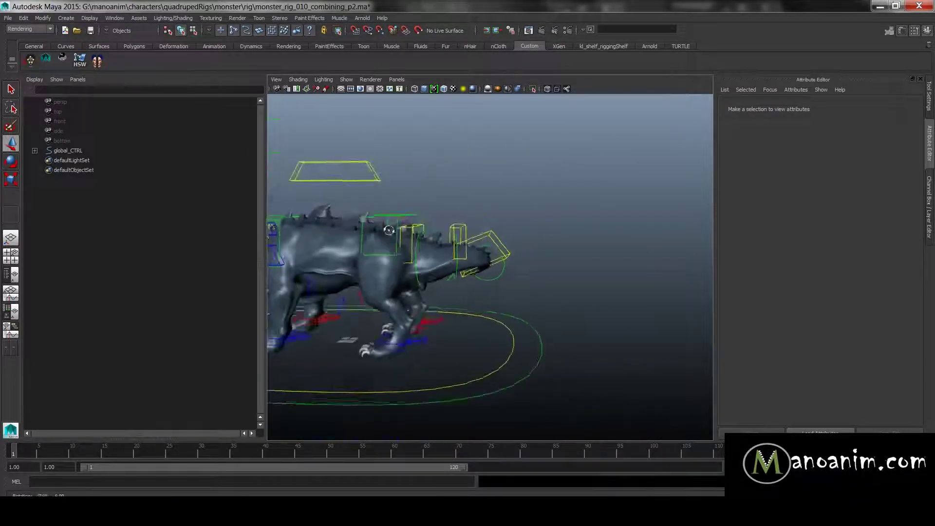
pyautogui.keyDown('alt'); pyautogui.moveTo(371, 223); pyautogui.dragTo(463, 194); pyautogui.keyUp('alt')
pyautogui.keyDown('alt'); pyautogui.moveTo(464, 194); pyautogui.dragTo(507, 213, button='right'); pyautogui.keyUp('alt')
pyautogui.keyDown('alt'); pyautogui.moveTo(507, 213); pyautogui.dragTo(438, 188); pyautogui.keyUp('alt')
pyautogui.keyDown('alt'); pyautogui.moveTo(438, 188); pyautogui.dragTo(380, 202, button='right'); pyautogui.keyUp('alt')
pyautogui.keyDown('alt'); pyautogui.moveTo(418, 198); pyautogui.dragTo(506, 214); pyautogui.keyUp('alt')
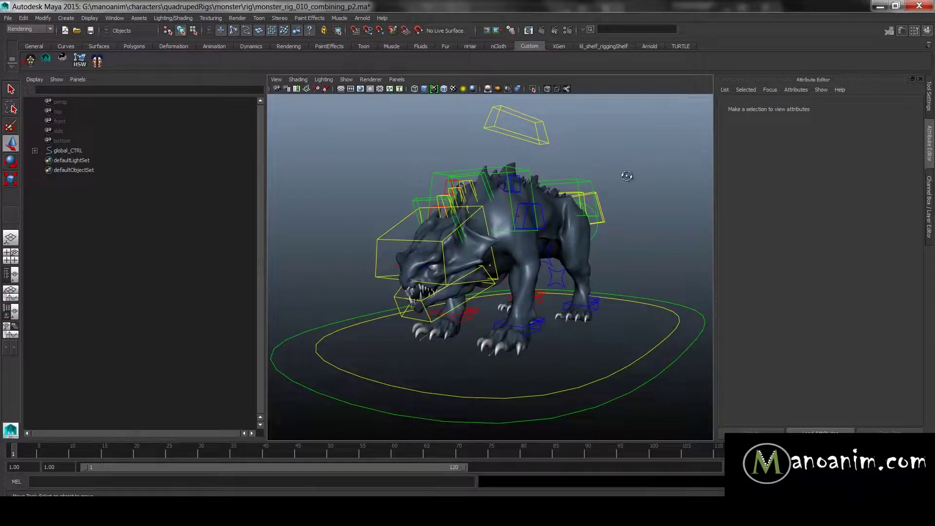
pyautogui.keyDown('alt'); pyautogui.moveTo(626, 175); pyautogui.dragTo(616, 164); pyautogui.keyUp('alt')
# Undo the test rotations of the tail controls and clear the selection
pyautogui.hotkey('ctrl', 'z')
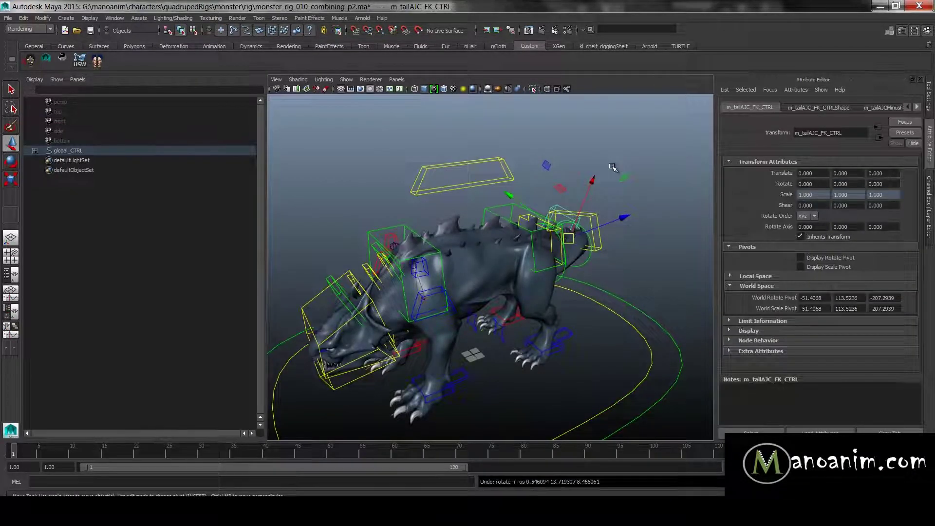
pyautogui.click(618, 156)
pyautogui.keyDown('alt'); pyautogui.moveTo(620, 153); pyautogui.dragTo(485, 240); pyautogui.keyUp('alt')
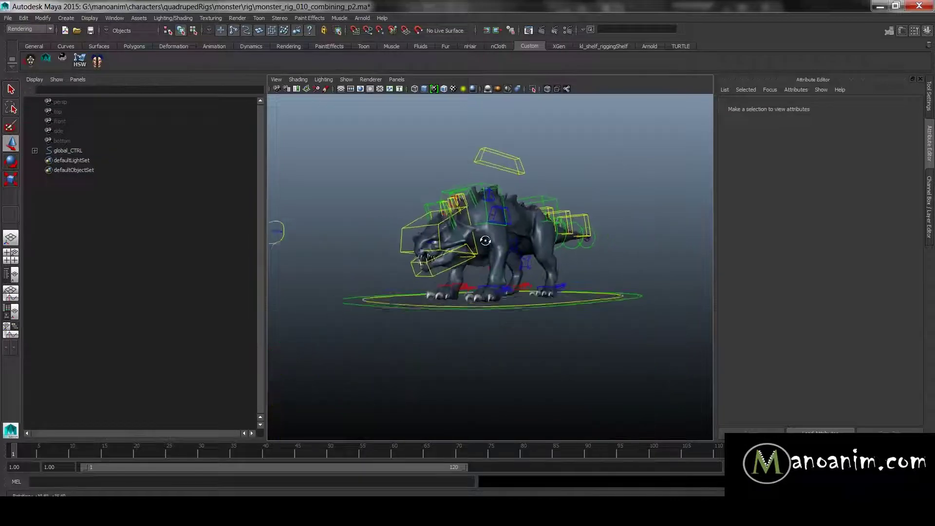
# Test the head binding by rotating m_headAJA_CTRL, and undo the rotation
pyautogui.scroll(5, 541, 261)
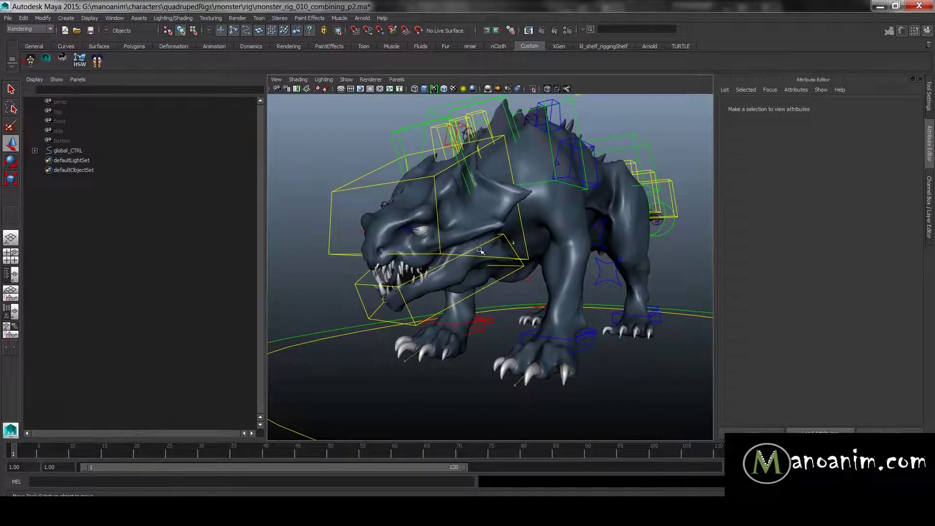
pyautogui.click(370, 189)
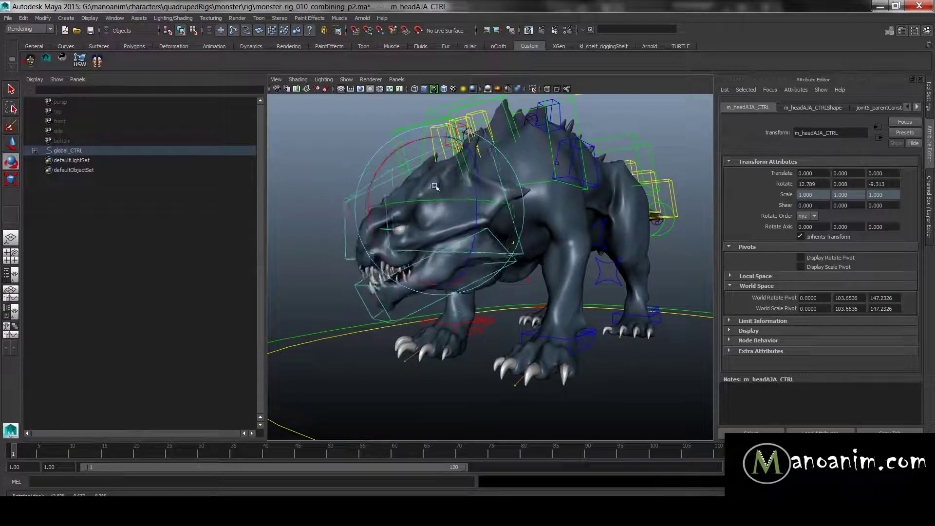
pyautogui.keyDown('alt'); pyautogui.moveTo(437, 137); pyautogui.dragTo(312, 207); pyautogui.keyUp('alt')
# Test the neck deformation by raising m_neckAJB_IKDriver_CTRL, and undo the move
pyautogui.click(305, 203)
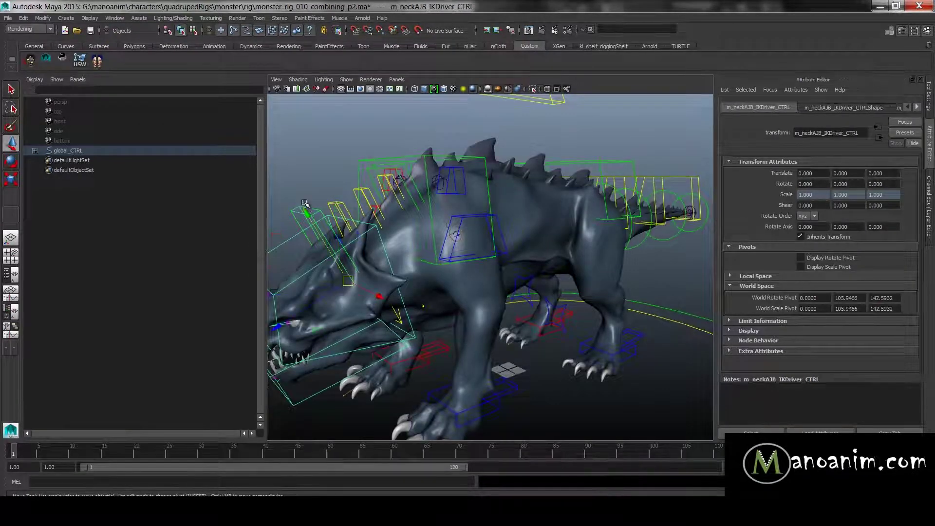
pyautogui.keyDown('alt'); pyautogui.moveTo(302, 230); pyautogui.dragTo(325, 232); pyautogui.keyUp('alt')
pyautogui.keyDown('alt'); pyautogui.moveTo(326, 231); pyautogui.dragTo(413, 202, button='middle'); pyautogui.keyUp('alt')
pyautogui.keyDown('alt'); pyautogui.moveTo(414, 202); pyautogui.dragTo(439, 239, button='right'); pyautogui.keyUp('alt')
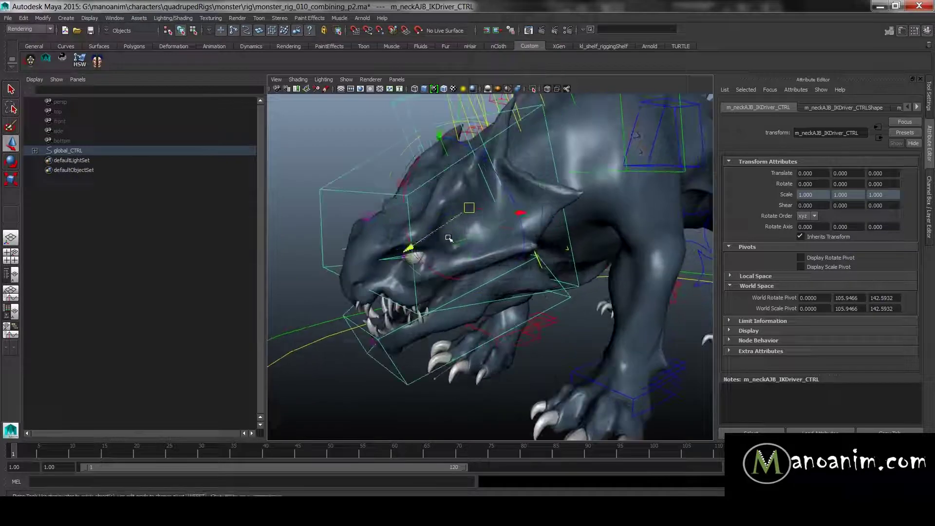
pyautogui.moveTo(448, 207); pyautogui.dragTo(450, 159)
pyautogui.keyDown('alt'); pyautogui.moveTo(449, 159); pyautogui.dragTo(389, 195, button='right'); pyautogui.keyUp('alt')
pyautogui.hotkey('ctrl', 'z')
# Move m_neckAJB_IKDriver_CTRL down, up and forward to test the neck stretch, and undo the moves
pyautogui.keyDown('alt'); pyautogui.moveTo(463, 234); pyautogui.dragTo(480, 265); pyautogui.keyUp('alt')
pyautogui.keyDown('alt'); pyautogui.moveTo(480, 265); pyautogui.dragTo(523, 279, button='right'); pyautogui.keyUp('alt')
pyautogui.press('w')
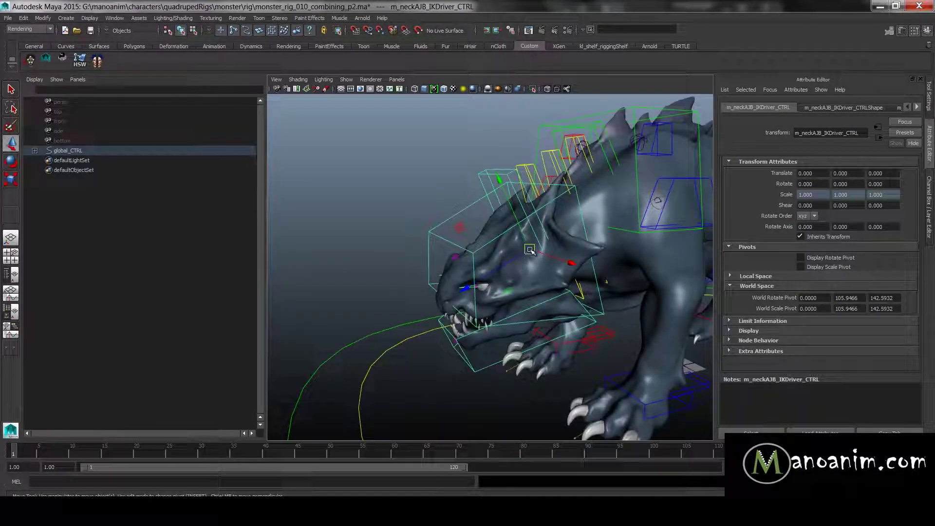
pyautogui.moveTo(540, 277); pyautogui.dragTo(497, 255)
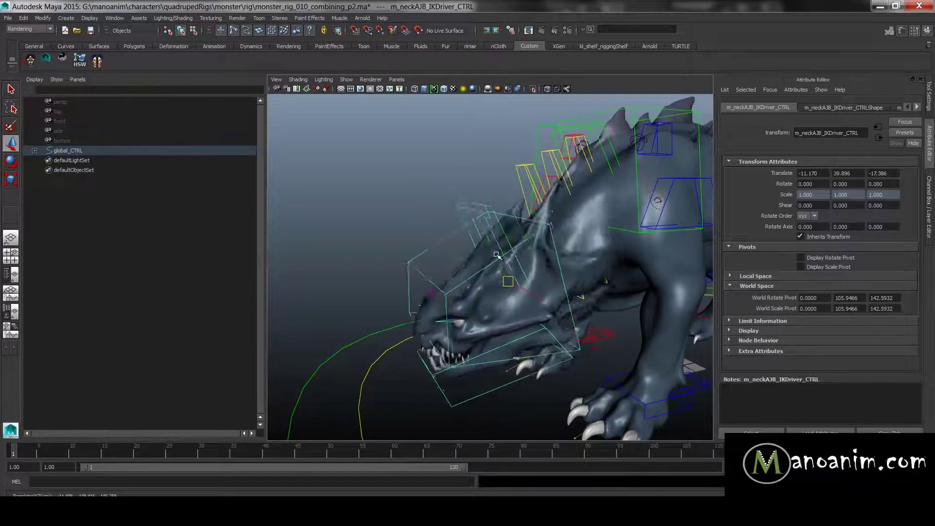
pyautogui.hotkey('ctrl', 'z')
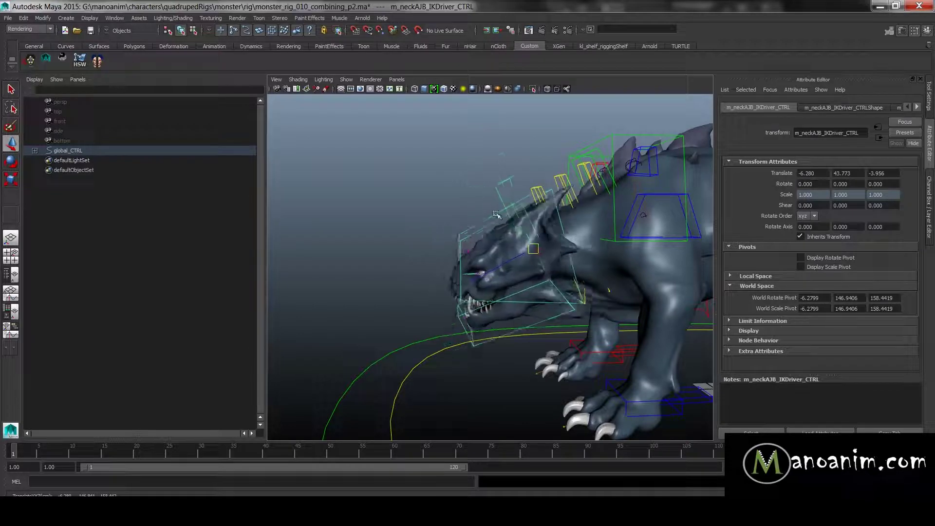
pyautogui.moveTo(521, 221); pyautogui.dragTo(474, 231)
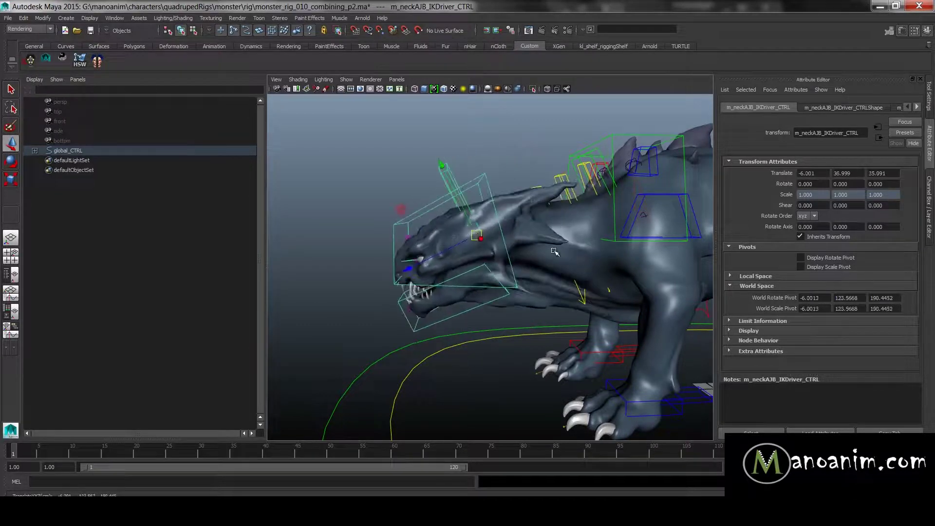
pyautogui.hotkey('ctrl', 'z')
pyautogui.hotkey('ctrl', 'z')
# Test the eye binding by moving m_eyeAim_CTRL around in front of the head, and undo the moves
pyautogui.scroll(-4, 463, 319)
pyautogui.keyDown('alt'); pyautogui.moveTo(497, 303); pyautogui.dragTo(598, 238); pyautogui.keyUp('alt')
pyautogui.keyDown('alt'); pyautogui.moveTo(388, 289); pyautogui.dragTo(384, 288); pyautogui.keyUp('alt')
pyautogui.click(384, 288)
pyautogui.scroll(-2, 487, 273)
pyautogui.keyDown('alt'); pyautogui.moveTo(623, 236); pyautogui.dragTo(303, 182); pyautogui.keyUp('alt')
pyautogui.scroll(1, 505, 258)
pyautogui.click(328, 314)
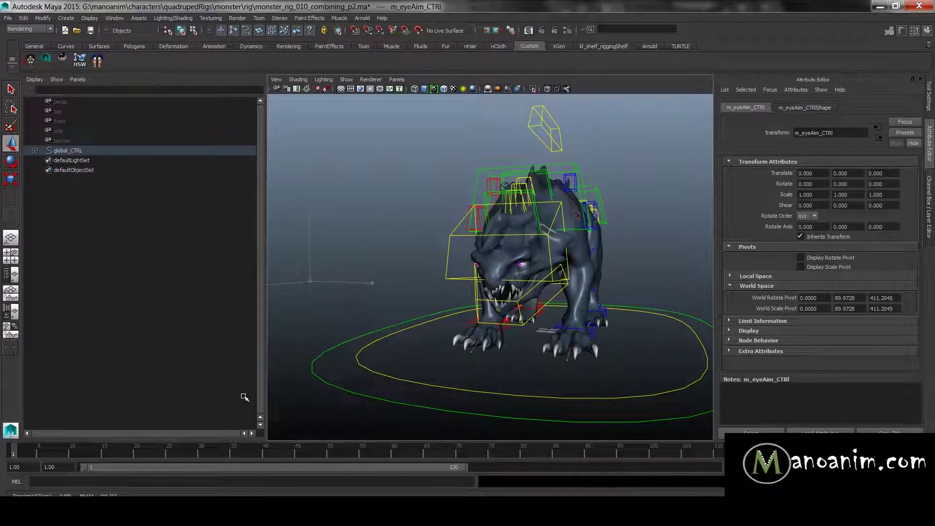
pyautogui.moveTo(561, 306); pyautogui.dragTo(211, 165)
pyautogui.hotkey('ctrl', 'z')
pyautogui.hotkey('ctrl', 'z')
# Check the single top-level global_CTRL hierarchy, clear the selection, and examine the rig from closer and farther away
pyautogui.keyDown('alt'); pyautogui.moveTo(573, 243); pyautogui.dragTo(467, 217); pyautogui.keyUp('alt')
pyautogui.keyDown('alt'); pyautogui.moveTo(467, 217); pyautogui.dragTo(399, 232, button='middle'); pyautogui.keyUp('alt')
pyautogui.click(82, 151)
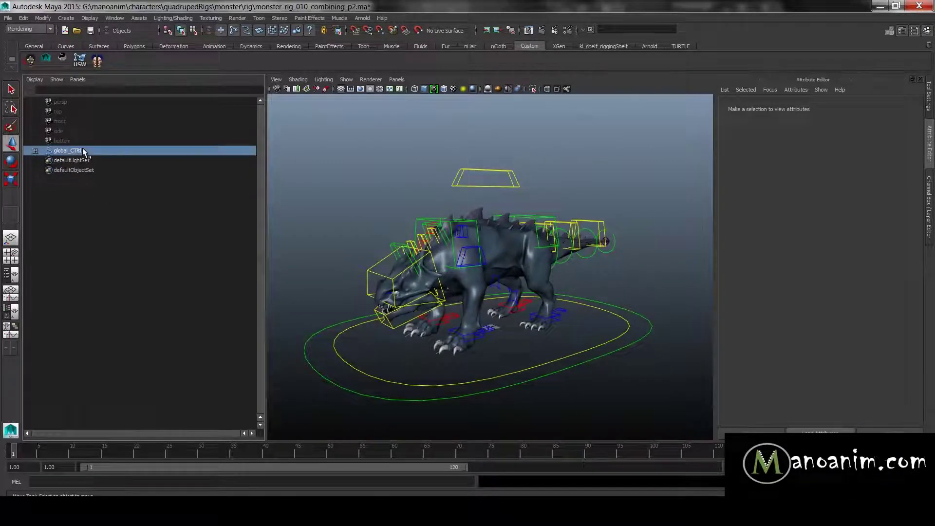
pyautogui.click(613, 285)
pyautogui.scroll(5, 613, 251)
pyautogui.keyDown('alt'); pyautogui.moveTo(614, 252); pyautogui.dragTo(605, 279); pyautogui.keyUp('alt')
pyautogui.scroll(-5, 508, 272)
pyautogui.keyDown('alt'); pyautogui.moveTo(508, 272); pyautogui.dragTo(539, 274); pyautogui.keyUp('alt')
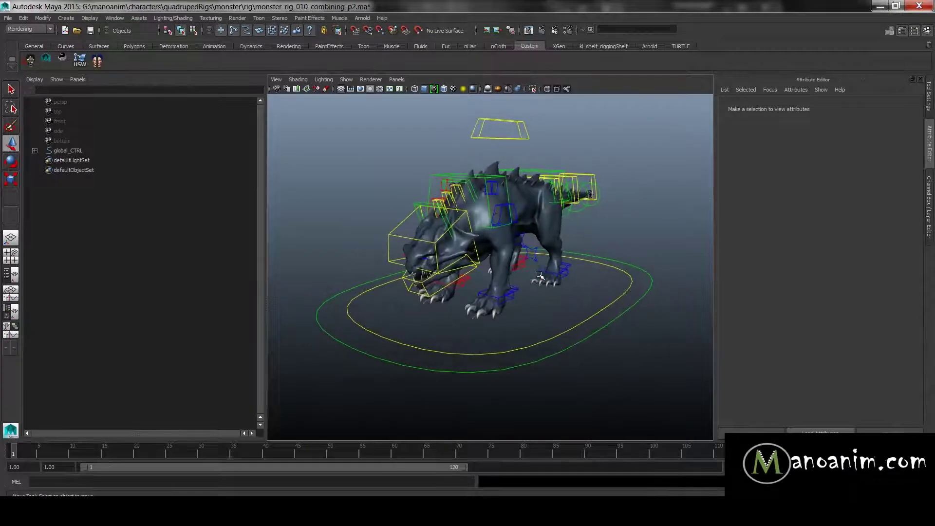
# Select global_CTRL, show the Channel Box in place of the Attribute Editor, and clear the selection
pyautogui.click(617, 319)
pyautogui.keyDown('alt'); pyautogui.moveTo(615, 315); pyautogui.dragTo(597, 301); pyautogui.keyUp('alt')
pyautogui.keyDown('alt'); pyautogui.moveTo(597, 300); pyautogui.dragTo(684, 317, button='right'); pyautogui.keyUp('alt')
pyautogui.hotkey('ctrl', 'a')
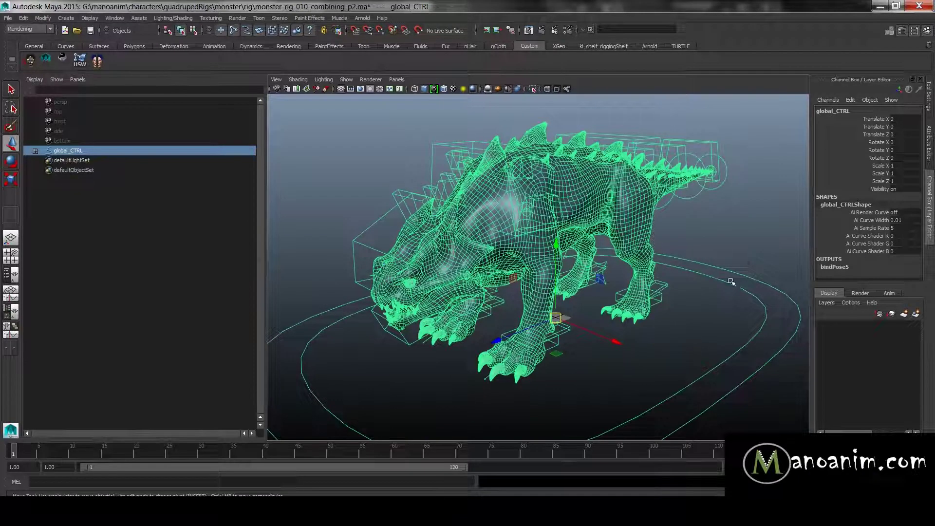
pyautogui.click(733, 260)
pyautogui.keyDown('alt'); pyautogui.moveTo(717, 263); pyautogui.dragTo(675, 242); pyautogui.keyUp('alt')
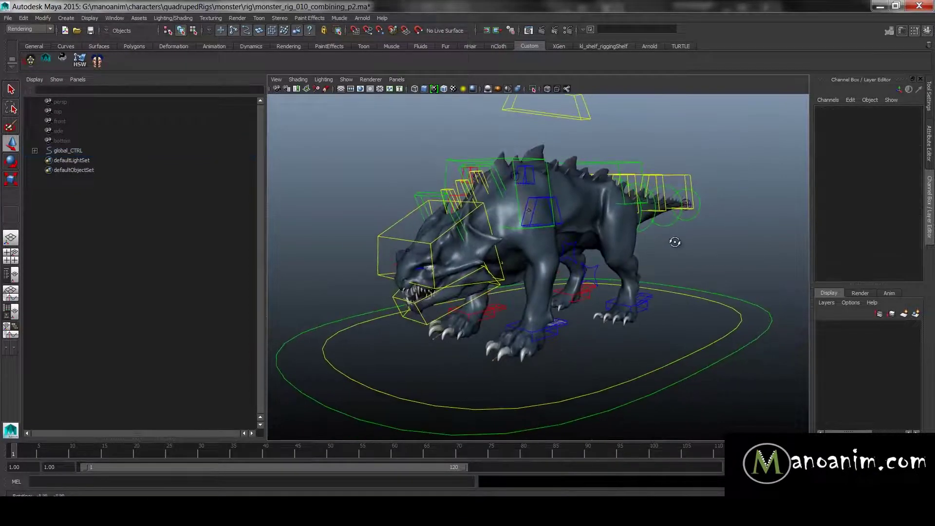
pyautogui.keyDown('alt'); pyautogui.moveTo(697, 233); pyautogui.dragTo(643, 228, button='right'); pyautogui.keyUp('alt')
pyautogui.keyDown('alt'); pyautogui.moveTo(651, 228); pyautogui.dragTo(657, 246); pyautogui.keyUp('alt')
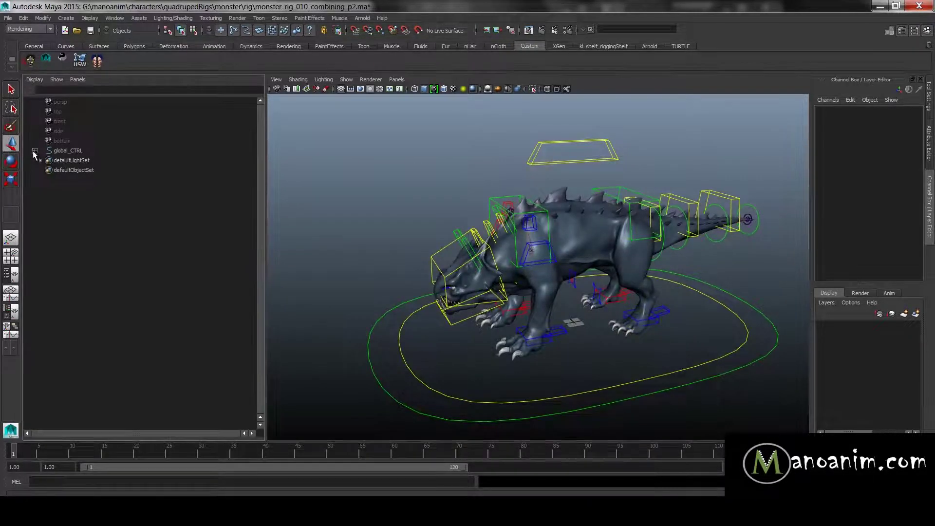
# Expand the DNT group under global_CTRL and turn off the visibility of mechanic_GRP
pyautogui.click(44, 170)
pyautogui.click(70, 169)
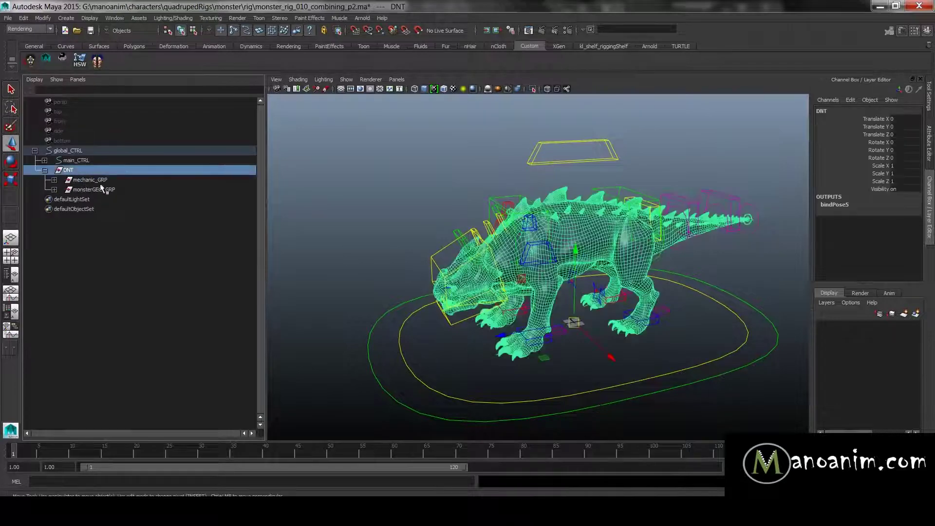
pyautogui.click(102, 180)
pyautogui.keyDown('alt'); pyautogui.moveTo(613, 241); pyautogui.dragTo(681, 266); pyautogui.keyUp('alt')
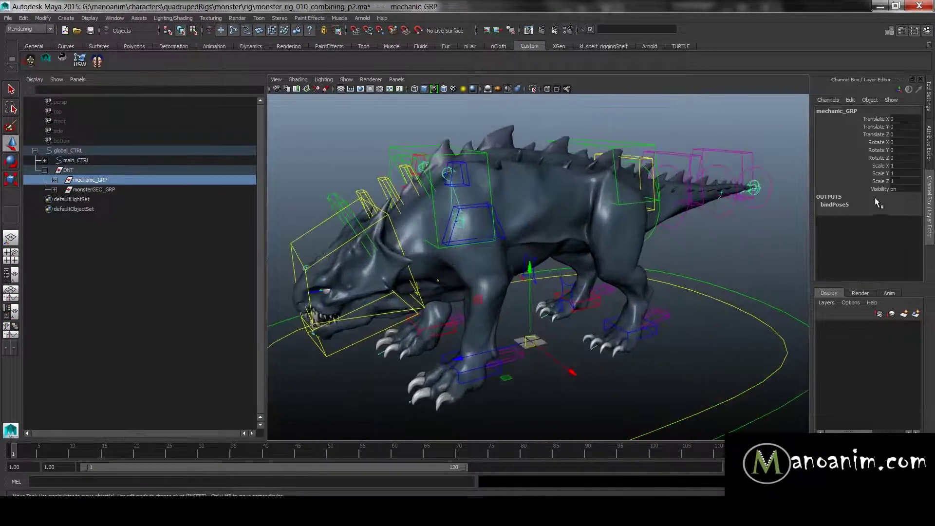
pyautogui.click(882, 189)
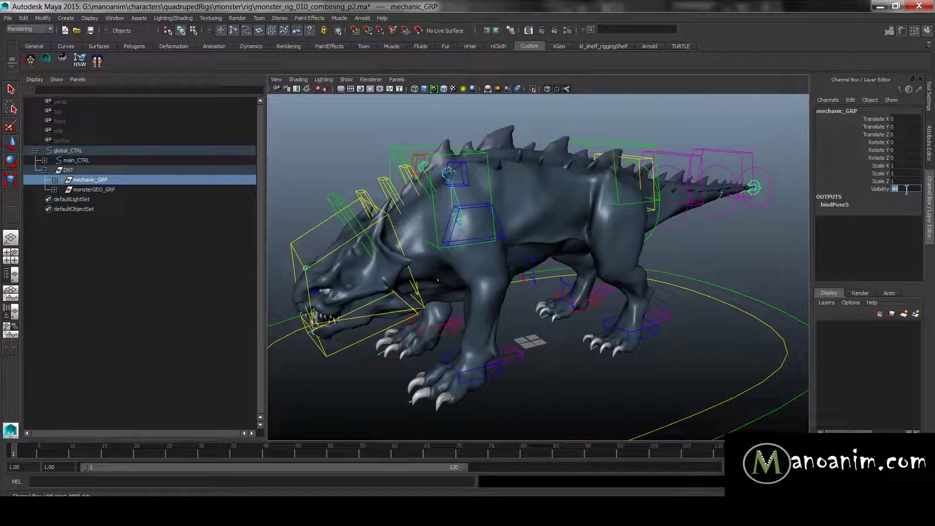
pyautogui.keyDown('alt'); pyautogui.moveTo(600, 252); pyautogui.dragTo(682, 264); pyautogui.keyUp('alt')
# Add a keyable float attribute mechVis to global_CTRL with minimum 0, maximum 1 and default 0
pyautogui.click(731, 373)
pyautogui.press('w')
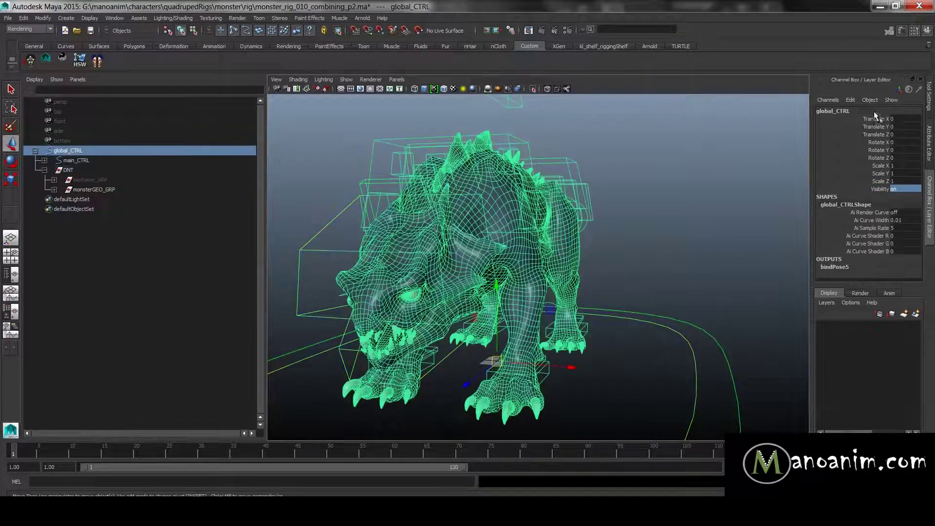
pyautogui.click(850, 101)
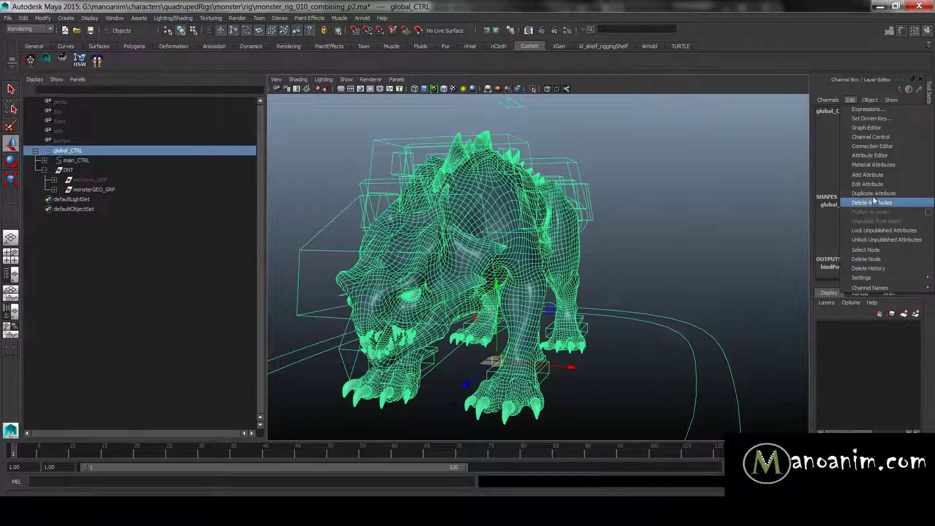
pyautogui.click(870, 175)
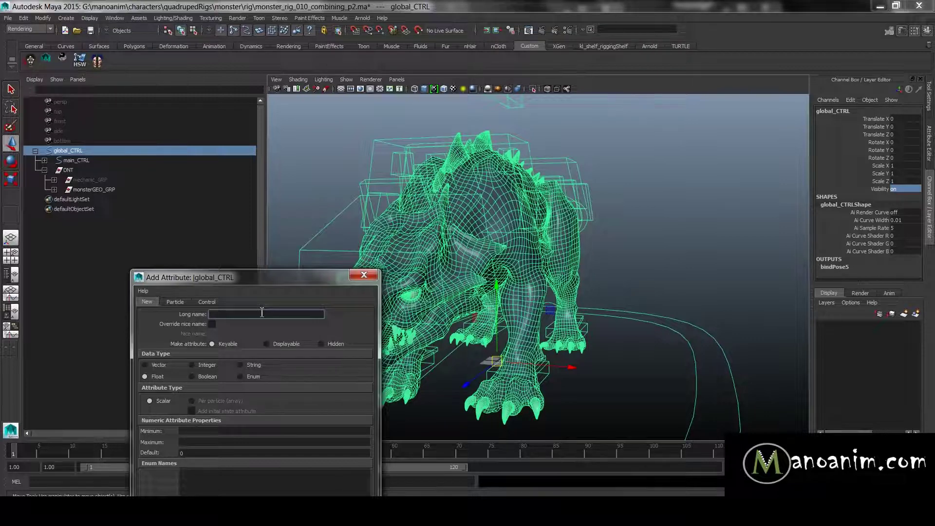
pyautogui.write('me')
pyautogui.press('Tab')
pyautogui.write('0')
pyautogui.press('Tab')
pyautogui.write('1')
pyautogui.press('Tab')
pyautogui.moveTo(276, 274); pyautogui.dragTo(273, 154)
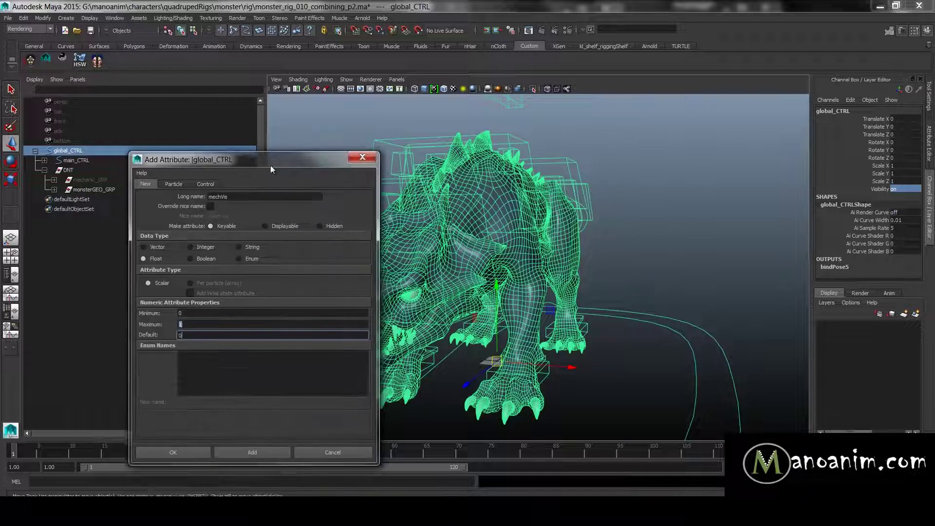
pyautogui.click(270, 449)
# Add a keyable float attribute controlVis to global_CTRL with minimum 0 and maximum 1
pyautogui.click(268, 195)
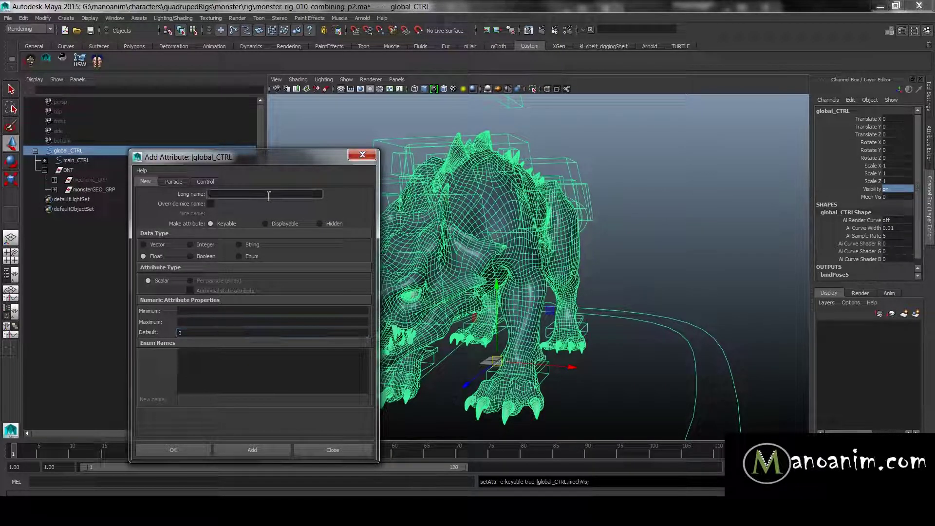
pyautogui.write('control')
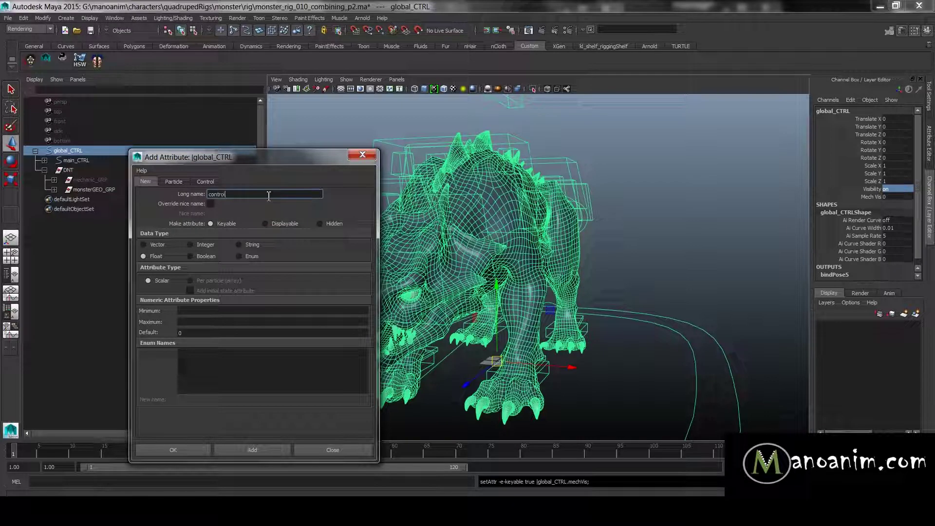
pyautogui.write('Vis_')
pyautogui.click(226, 310)
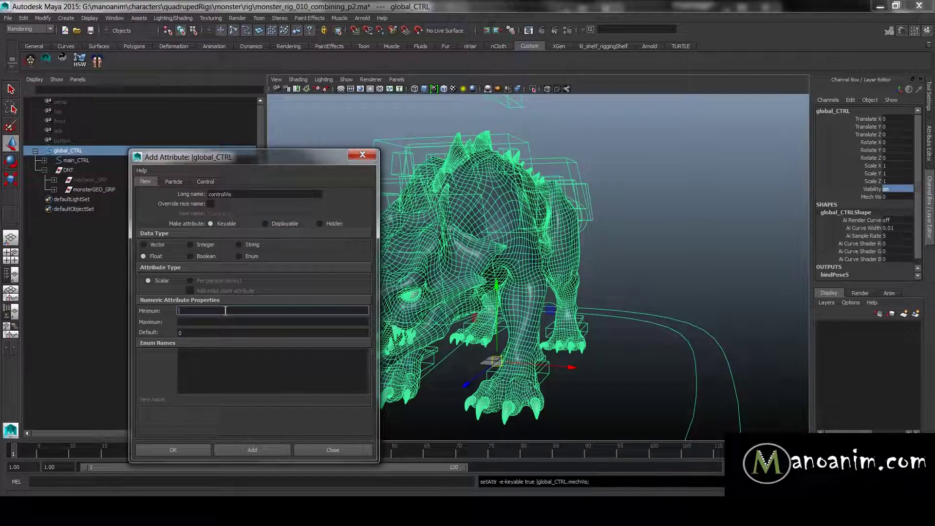
pyautogui.write('0')
pyautogui.press('Tab')
pyautogui.write('1')
pyautogui.click(279, 446)
# Reselect global_CTRL and add a keyable float attribute geoVis with minimum 0 and maximum 1
pyautogui.keyDown('alt'); pyautogui.moveTo(486, 370); pyautogui.dragTo(715, 372); pyautogui.keyUp('alt')
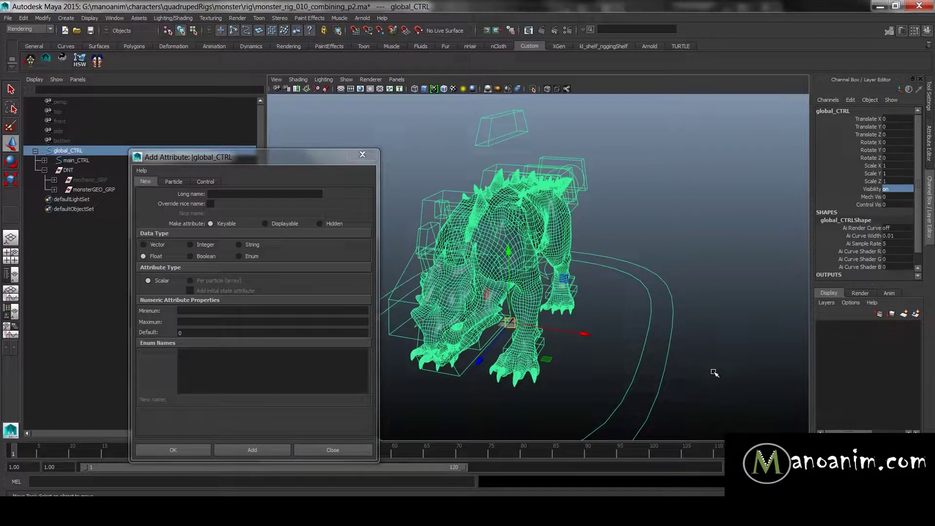
pyautogui.scroll(-1, 714, 373)
pyautogui.click(715, 373)
pyautogui.click(641, 361)
pyautogui.click(242, 197)
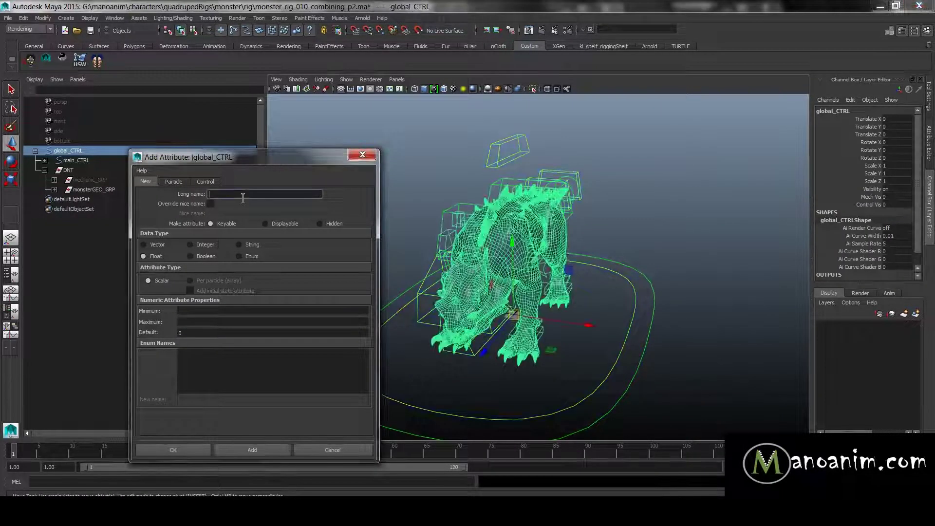
pyautogui.write('geoVis')
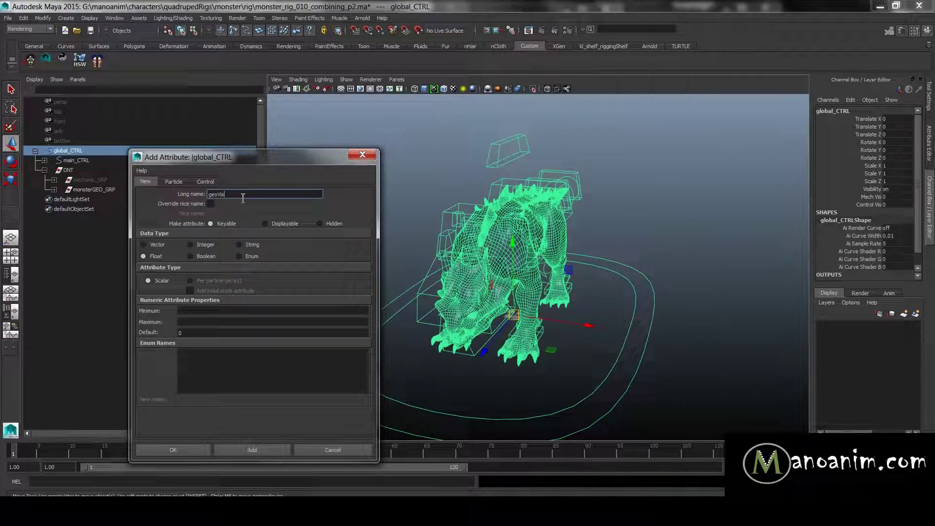
pyautogui.press('Tab')
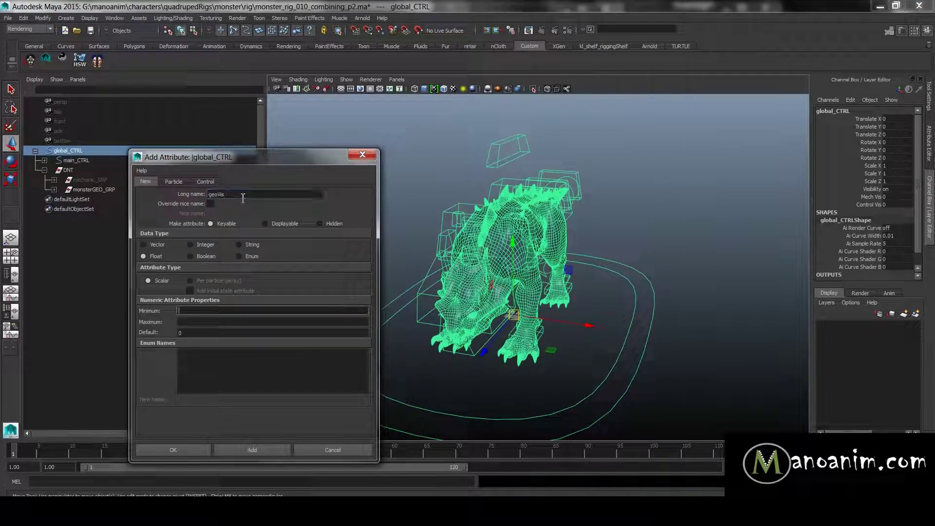
pyautogui.write('0')
pyautogui.press('Tab')
pyautogui.write('1')
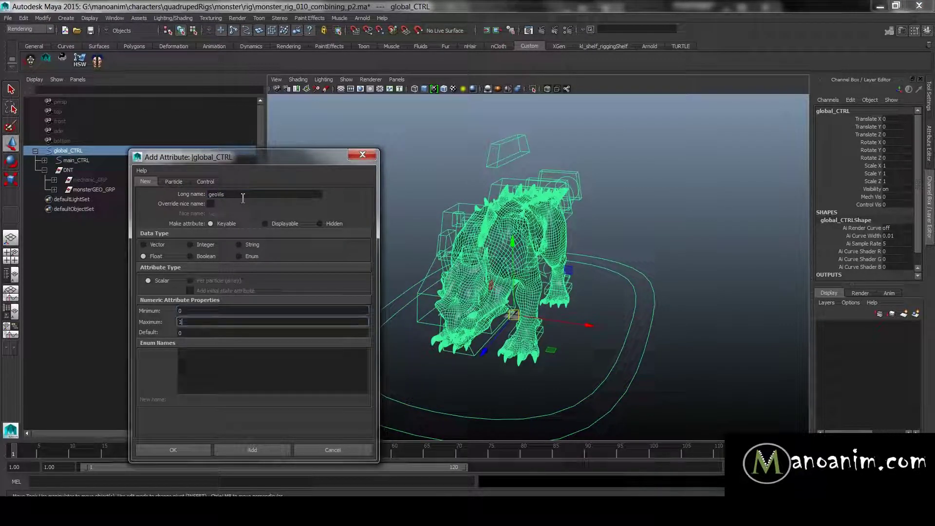
pyautogui.click(280, 451)
# Add a displayable float attribute visibilityControl to global_CTRL and close the Add Attribute window
pyautogui.click(281, 225)
pyautogui.click(262, 194)
pyautogui.write('visib')
pyautogui.write('ity')
pyautogui.hotkey('ctrl', 'a')
pyautogui.write('visib')
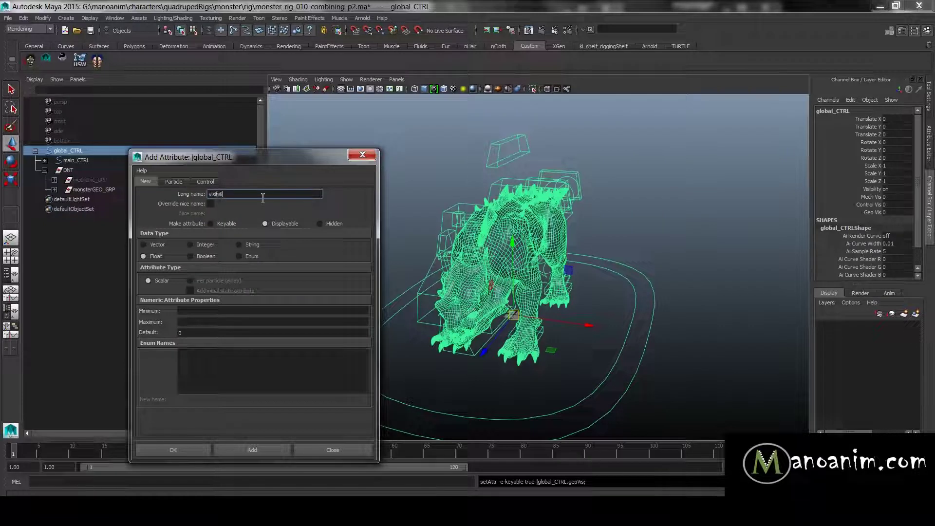
pyautogui.press('Tab')
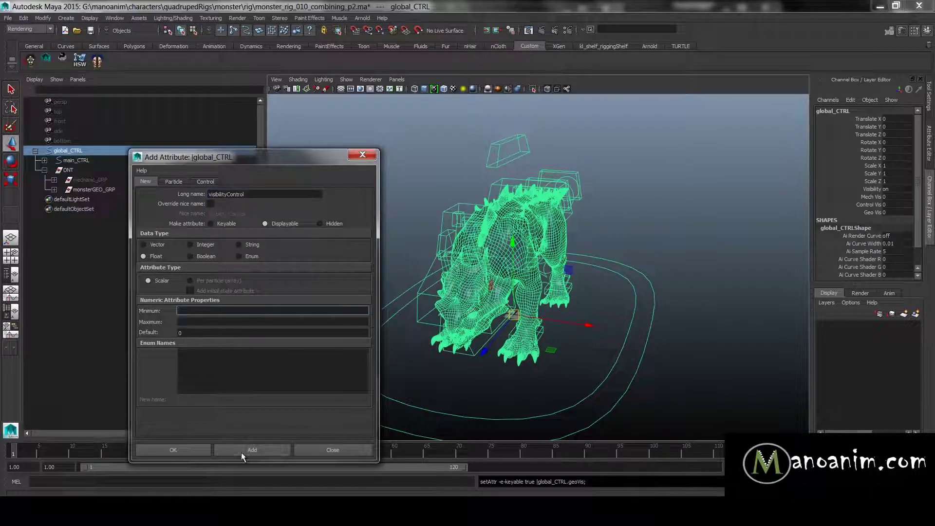
pyautogui.click(242, 450)
pyautogui.click(333, 449)
# Lock the Visibility Control attribute of global_CTRL so it serves as a separator
pyautogui.click(863, 220)
pyautogui.rightClick(840, 222)
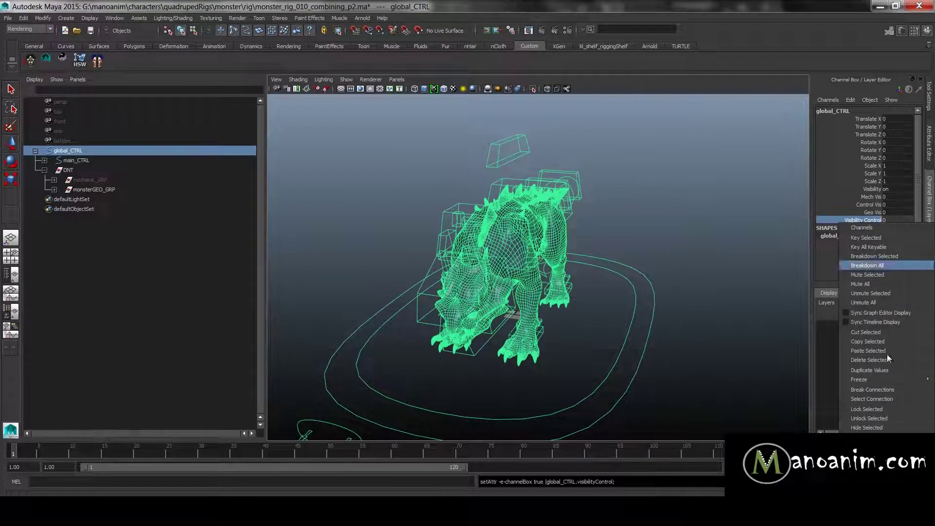
pyautogui.click(887, 410)
# Reorder Geo Vis, Control Vis and Mech Vis below Visibility Control by deleting the three attributes and undoing the deletion, and clear the selection
pyautogui.moveTo(889, 196); pyautogui.dragTo(878, 209)
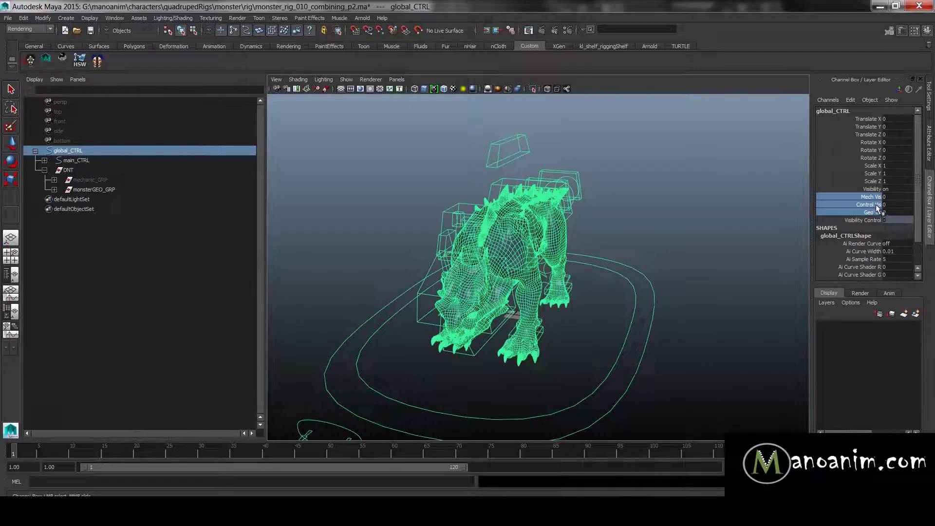
pyautogui.click(850, 100)
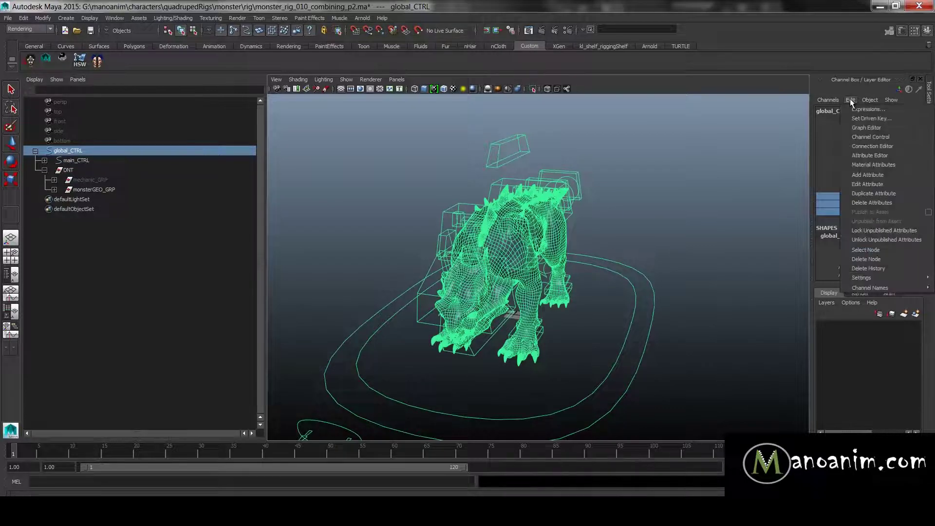
pyautogui.click(887, 204)
pyautogui.press('w')
pyautogui.hotkey('ctrl', 'z')
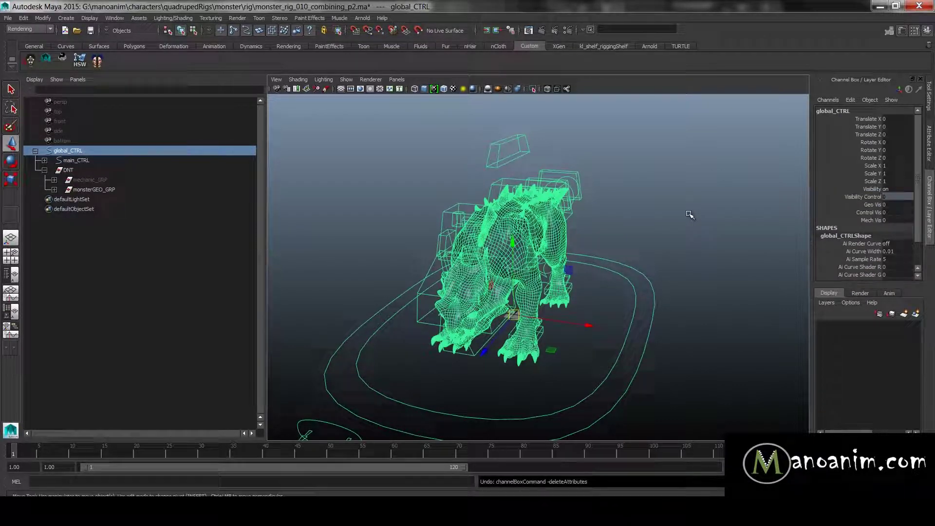
pyautogui.moveTo(882, 205); pyautogui.dragTo(882, 220)
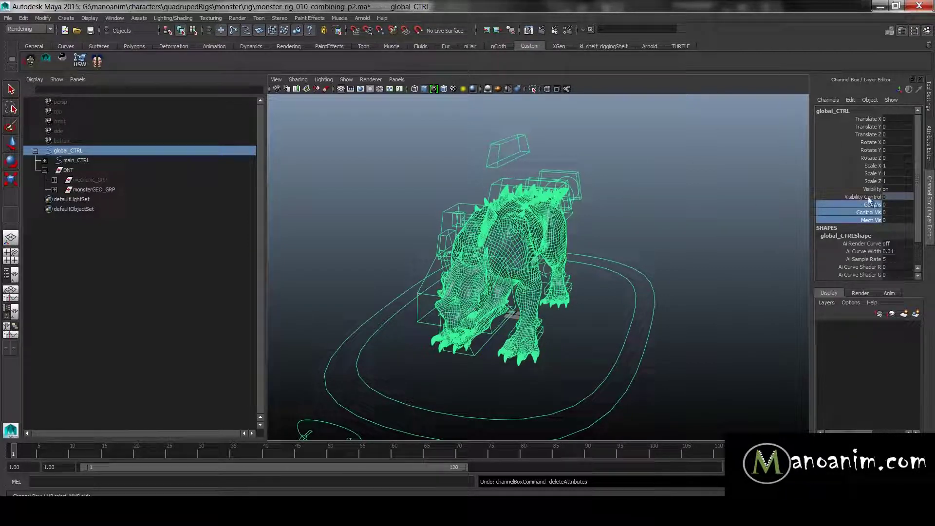
pyautogui.press('w')
pyautogui.click(647, 228)
# Examine the rig and its controls from several angles, checking the channels of m_eyeAim_CTRL
pyautogui.keyDown('alt'); pyautogui.moveTo(645, 228); pyautogui.dragTo(574, 246, button='right'); pyautogui.keyUp('alt')
pyautogui.moveTo(590, 247)
pyautogui.keyDown('alt'); pyautogui.mouseDown()
pyautogui.moveTo(603, 224)
pyautogui.moveTo(584, 234)
pyautogui.mouseUp(); pyautogui.keyUp('alt')
pyautogui.keyDown('alt'); pyautogui.moveTo(584, 236); pyautogui.dragTo(729, 226, button='right'); pyautogui.keyUp('alt')
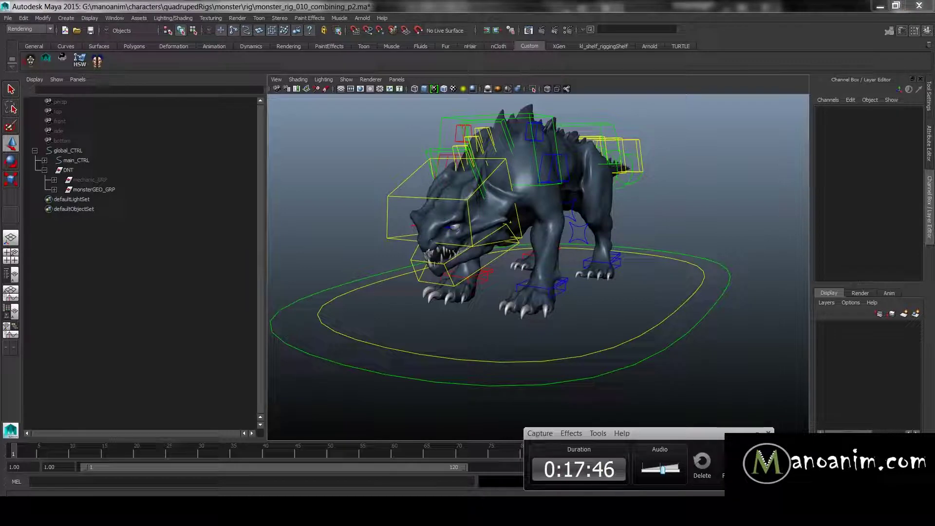
pyautogui.keyDown('alt'); pyautogui.moveTo(538, 396); pyautogui.dragTo(516, 299); pyautogui.keyUp('alt')
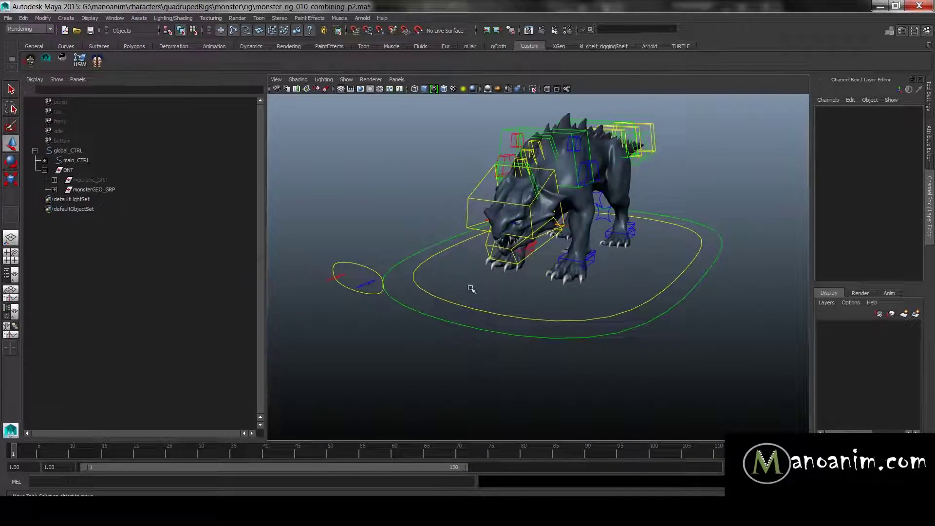
pyautogui.keyDown('alt'); pyautogui.moveTo(312, 254); pyautogui.dragTo(380, 272, button='middle'); pyautogui.keyUp('alt')
pyautogui.keyDown('alt'); pyautogui.moveTo(380, 271); pyautogui.dragTo(414, 297, button='right'); pyautogui.keyUp('alt')
pyautogui.click(413, 303)
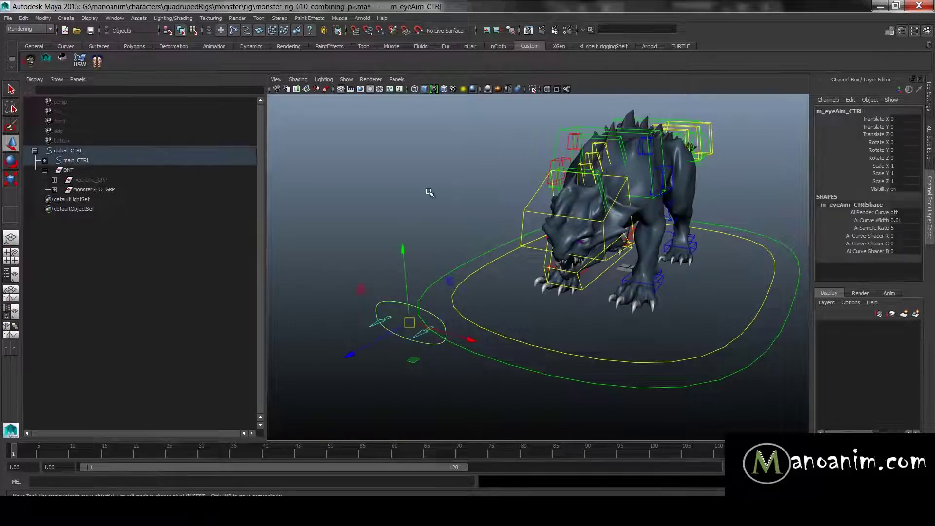
pyautogui.click(520, 215)
pyautogui.keyDown('alt'); pyautogui.moveTo(520, 216); pyautogui.dragTo(501, 200, button='right'); pyautogui.keyUp('alt')
pyautogui.keyDown('alt'); pyautogui.moveTo(501, 201); pyautogui.dragTo(439, 214, button='middle'); pyautogui.keyUp('alt')
pyautogui.keyDown('alt'); pyautogui.moveTo(439, 214); pyautogui.dragTo(586, 234, button='right'); pyautogui.keyUp('alt')
pyautogui.keyDown('alt'); pyautogui.moveTo(607, 162); pyautogui.dragTo(621, 265); pyautogui.keyUp('alt')
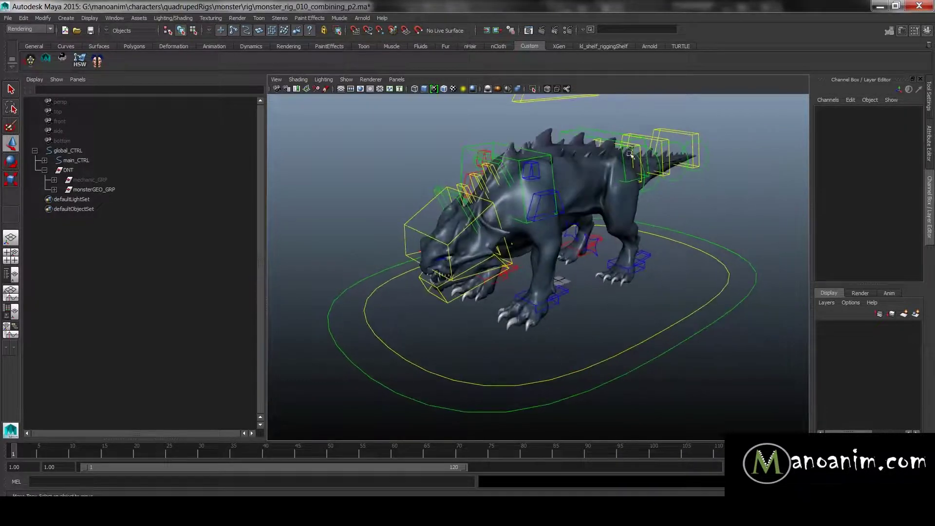
pyautogui.keyDown('alt'); pyautogui.moveTo(622, 264); pyautogui.dragTo(512, 272, button='right'); pyautogui.keyUp('alt')
pyautogui.keyDown('alt'); pyautogui.moveTo(540, 317); pyautogui.dragTo(550, 269, button='middle'); pyautogui.keyUp('alt')
pyautogui.keyDown('alt'); pyautogui.moveTo(574, 273); pyautogui.dragTo(696, 279, button='right'); pyautogui.keyUp('alt')
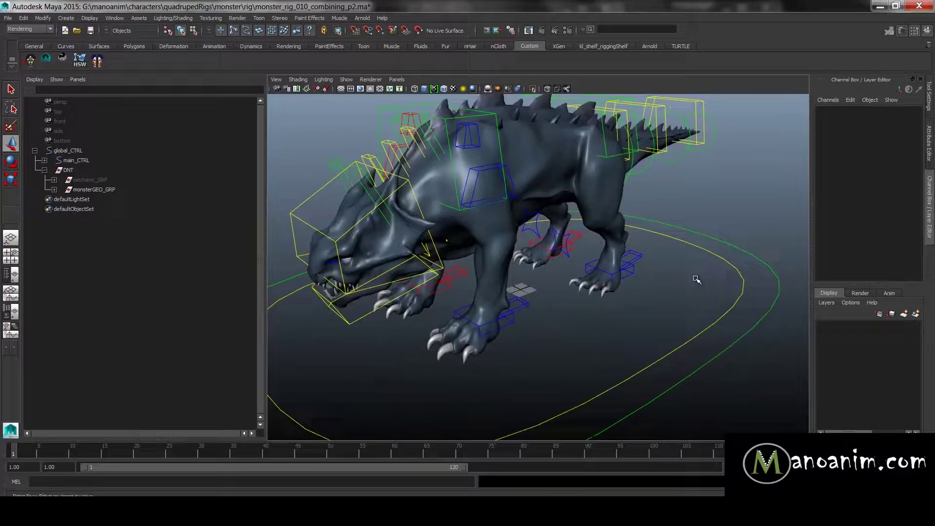
# Check the channels of l_legFront_CTRL, including its Foot Attrs separator, and clear the selection
pyautogui.click(508, 324)
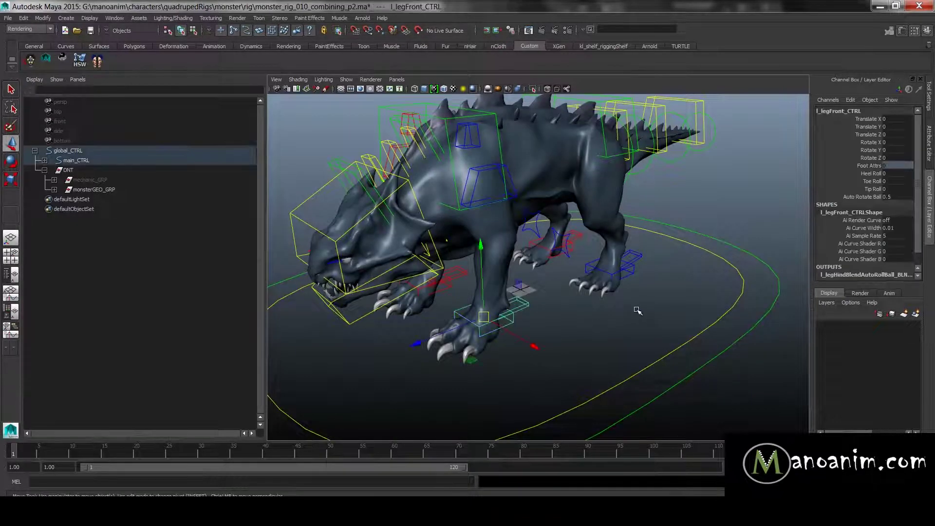
pyautogui.click(591, 344)
pyautogui.keyDown('alt'); pyautogui.moveTo(649, 317); pyautogui.dragTo(497, 222); pyautogui.keyUp('alt')
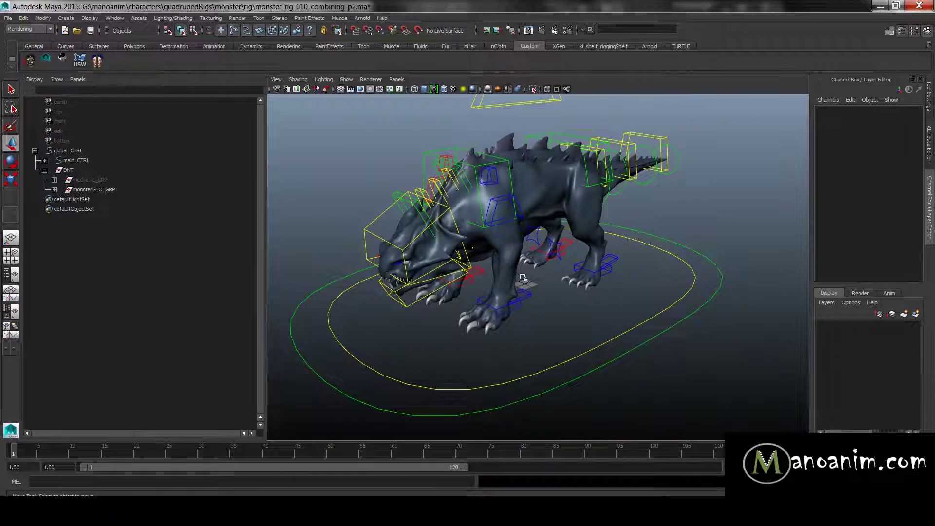
pyautogui.click(522, 306)
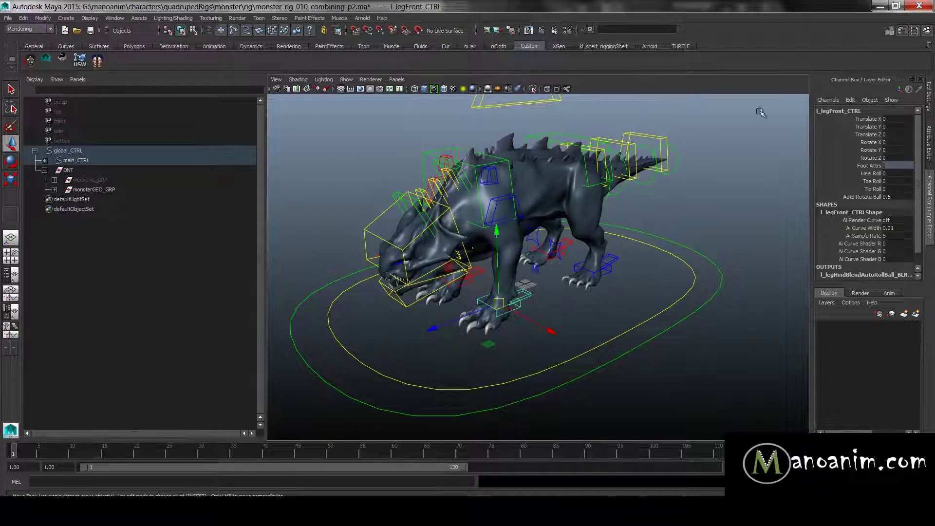
pyautogui.click(691, 203)
pyautogui.scroll(-3, 534, 288)
pyautogui.keyDown('alt'); pyautogui.moveTo(555, 287); pyautogui.dragTo(592, 278, button='middle'); pyautogui.keyUp('alt')
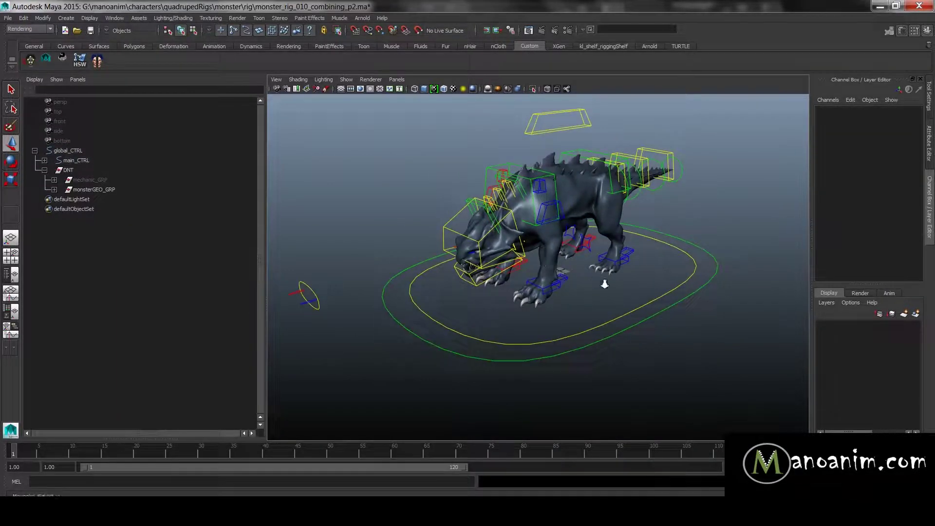
pyautogui.scroll(3, 557, 298)
# Review the visibility attributes on global_CTRL, save the scene with the selection cleared, and reselect global_CTRL
pyautogui.click(642, 369)
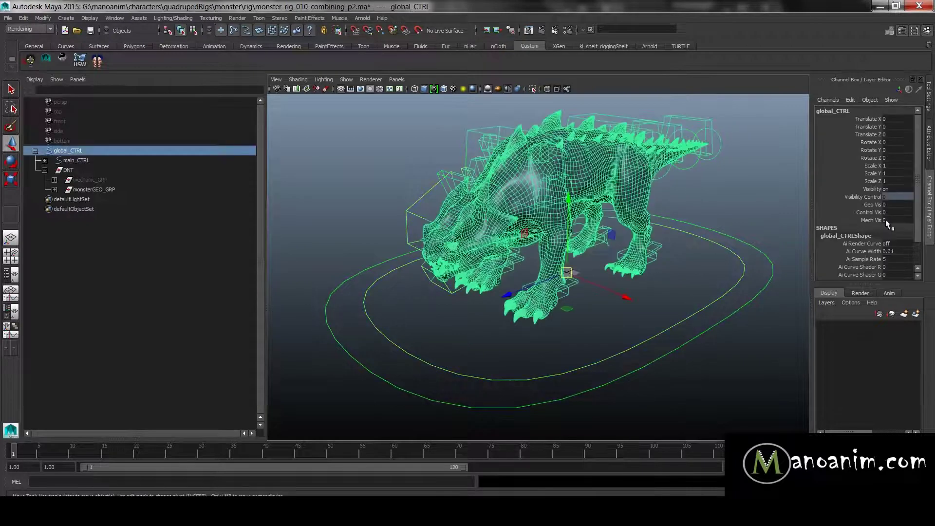
pyautogui.moveTo(869, 197); pyautogui.dragTo(874, 222)
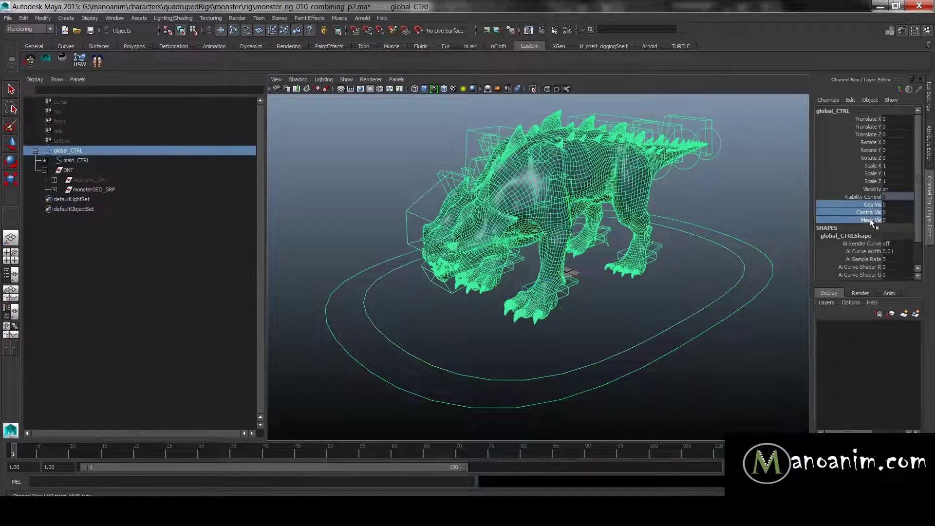
pyautogui.click(371, 167)
pyautogui.hotkey('ctrl', 's')
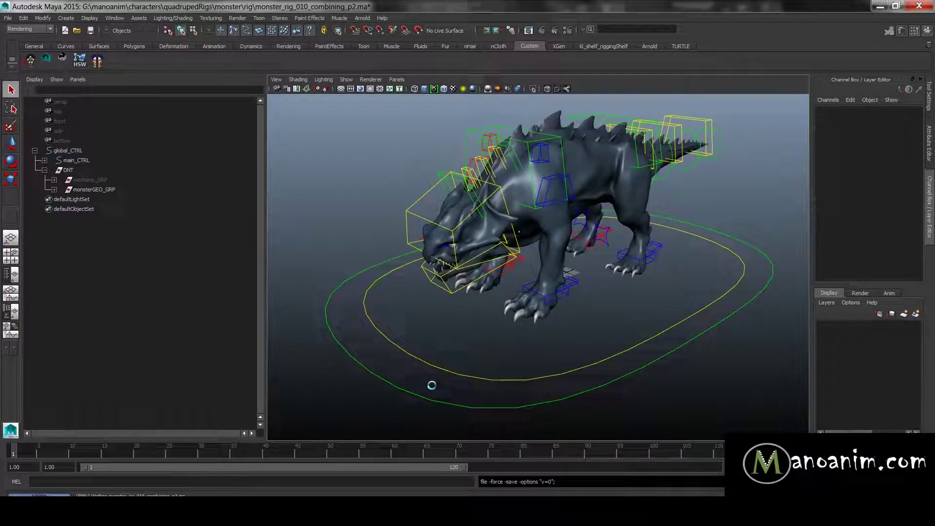
pyautogui.press('w')
pyautogui.click(406, 379)
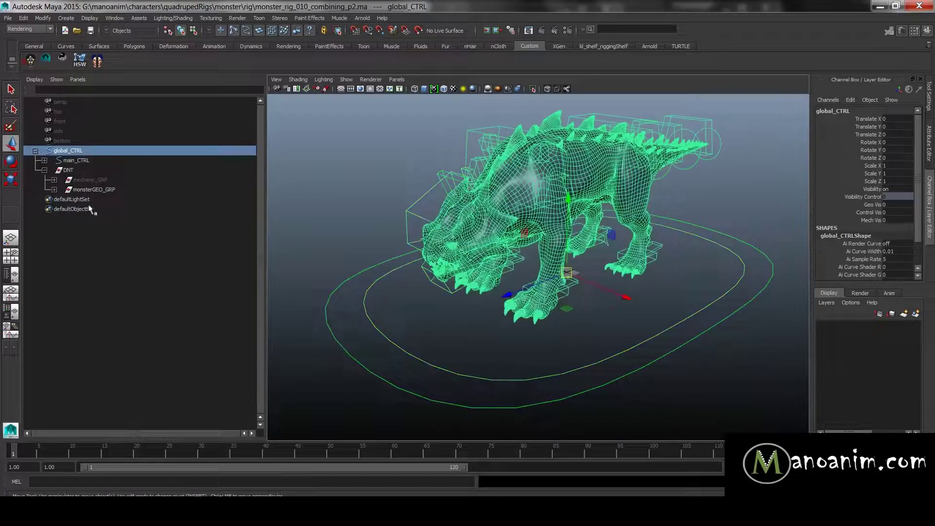
# Select global_CTRL with mechanic_GRP, monsterGEO_GRP and control_GRP, and open the Connection Editor for them
pyautogui.keyDown('ctrl'); pyautogui.click(104, 181); pyautogui.keyUp('ctrl')
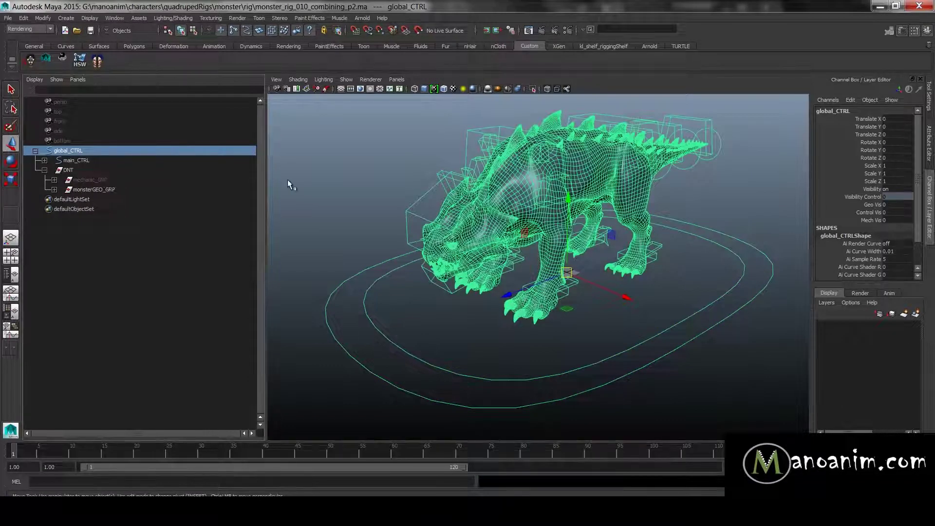
pyautogui.keyDown('ctrl'); pyautogui.click(100, 190); pyautogui.keyUp('ctrl')
pyautogui.click(45, 161)
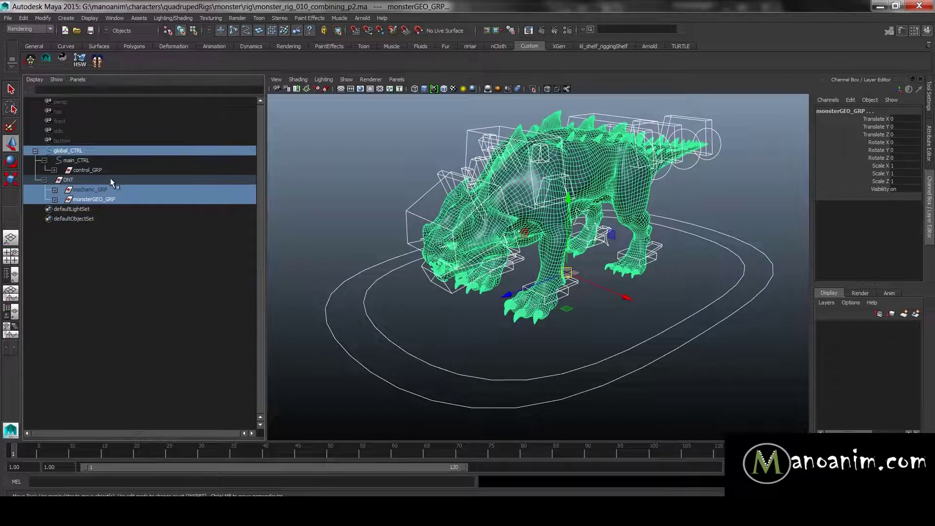
pyautogui.keyDown('ctrl'); pyautogui.click(100, 171); pyautogui.keyUp('ctrl')
pyautogui.press('space')
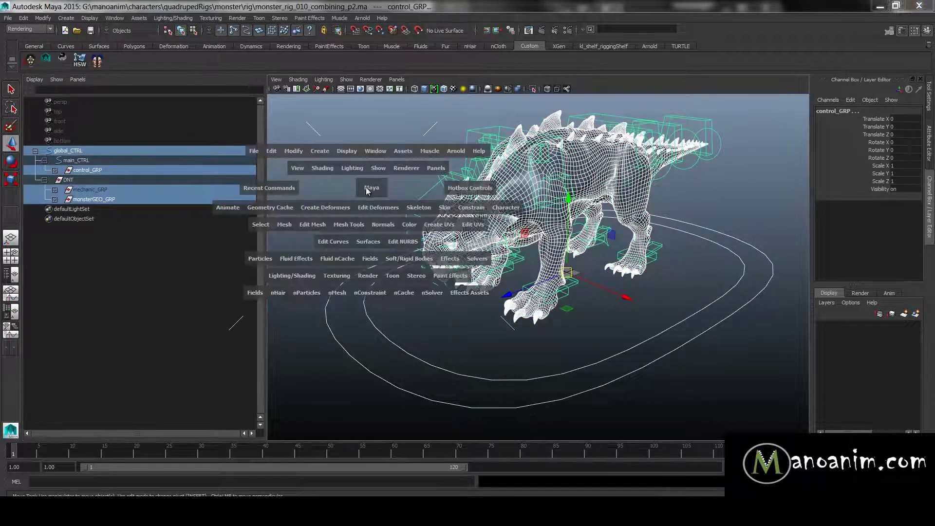
pyautogui.click(385, 151)
pyautogui.moveTo(384, 169)
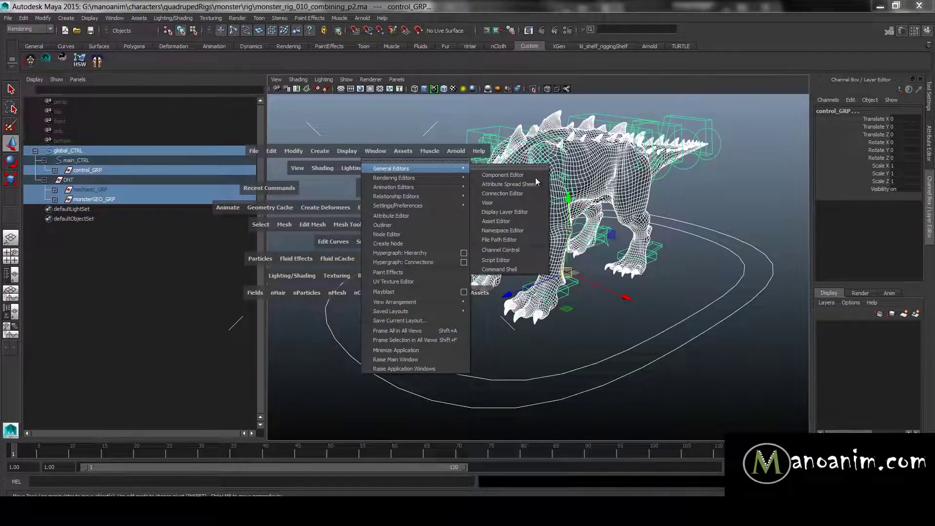
pyautogui.click(525, 195)
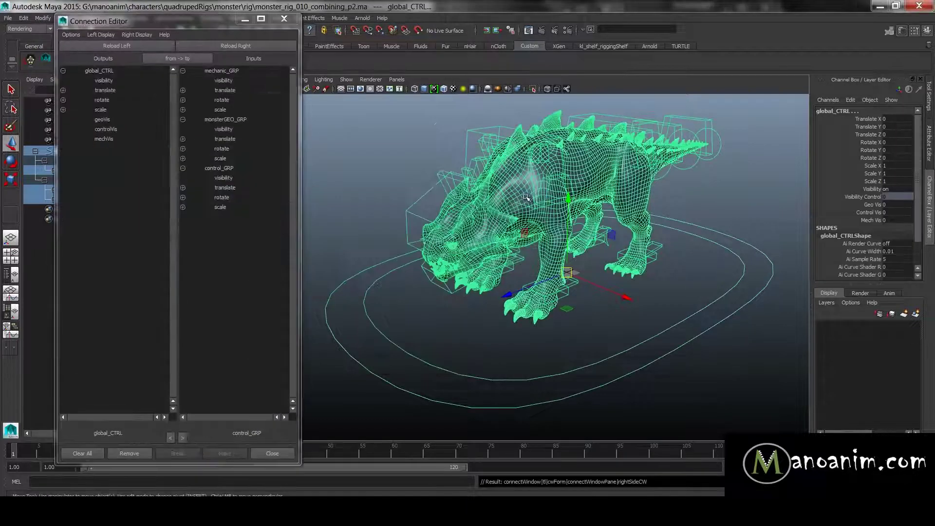
# Connect global_CTRL's geoVis, controlVis and mechVis to the visibility of monsterGEO_GRP, control_GRP and mechanic_GRP respectively, and minimize the Connection Editor
pyautogui.click(110, 119)
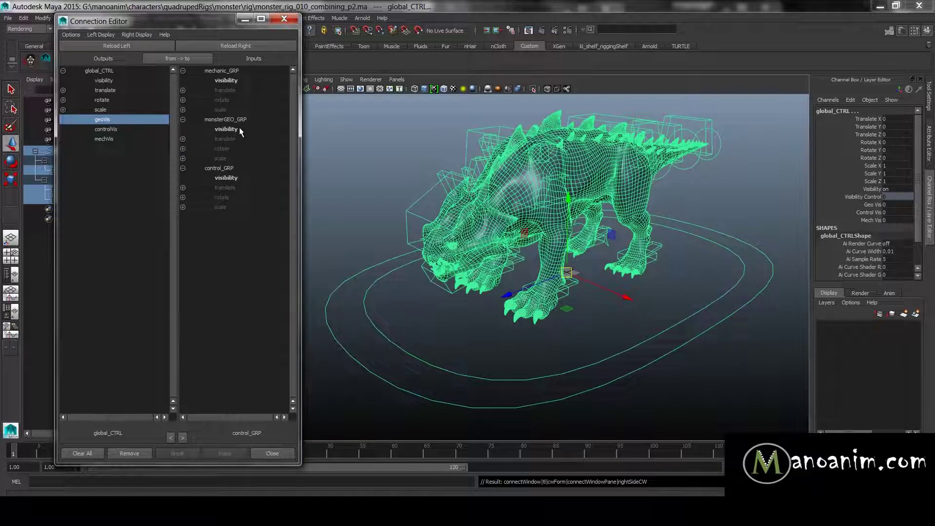
pyautogui.click(238, 128)
pyautogui.click(141, 131)
pyautogui.click(234, 179)
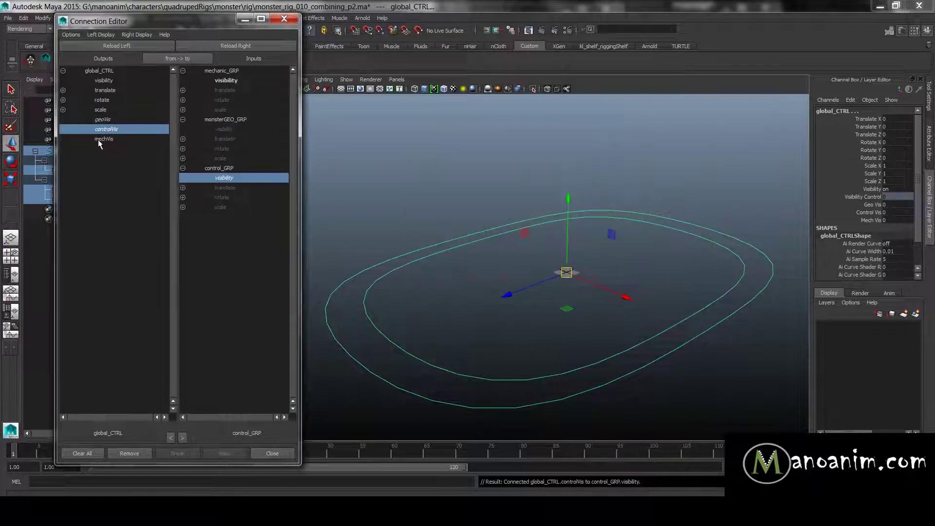
pyautogui.click(100, 139)
pyautogui.click(229, 81)
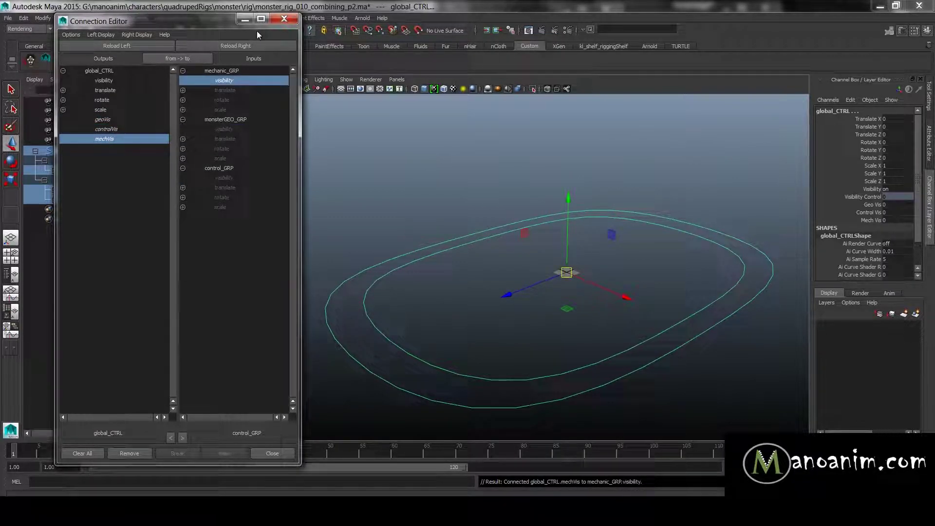
pyautogui.click(246, 20)
pyautogui.click(708, 361)
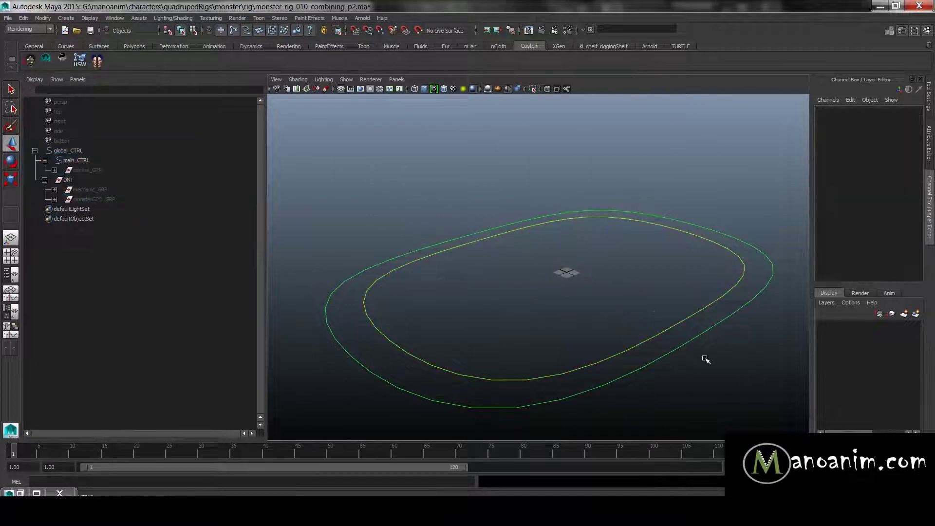
# Set Geo Vis, Control Vis and Mech Vis on global_CTRL to 1 and clear the selection
pyautogui.click(683, 354)
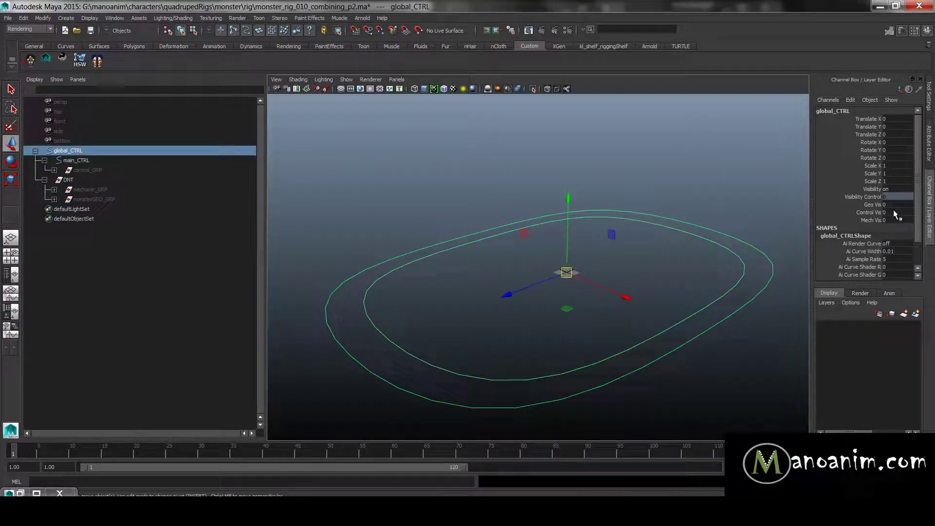
pyautogui.write('1')
pyautogui.press('Return')
pyautogui.click(763, 210)
# Look over the displayed rig and save the scene
pyautogui.keyDown('alt'); pyautogui.moveTo(763, 210); pyautogui.dragTo(678, 219, button='right'); pyautogui.keyUp('alt')
pyautogui.keyDown('alt'); pyautogui.moveTo(678, 219); pyautogui.dragTo(575, 206); pyautogui.keyUp('alt')
pyautogui.keyDown('alt'); pyautogui.moveTo(574, 207); pyautogui.dragTo(642, 217, button='middle'); pyautogui.keyUp('alt')
pyautogui.keyDown('alt'); pyautogui.moveTo(642, 217); pyautogui.dragTo(592, 192); pyautogui.keyUp('alt')
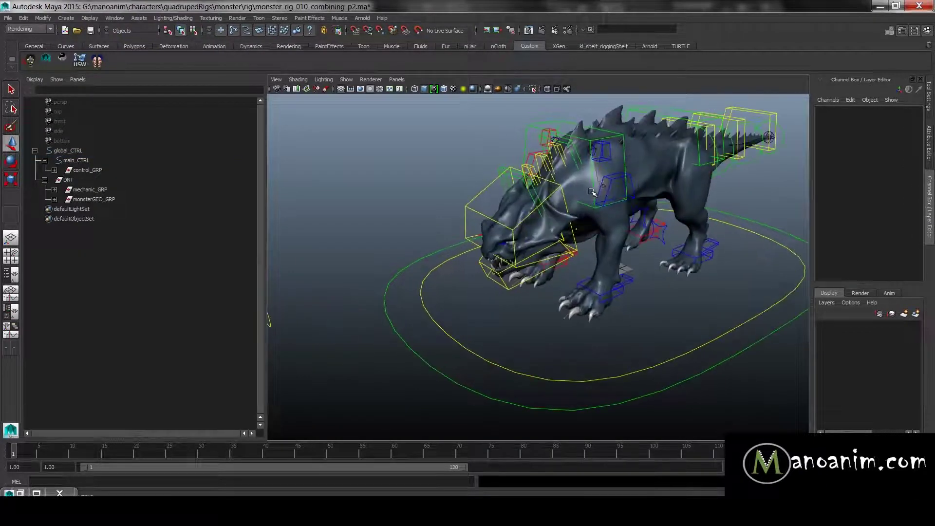
pyautogui.hotkey('ctrl', 's')
pyautogui.press('q')
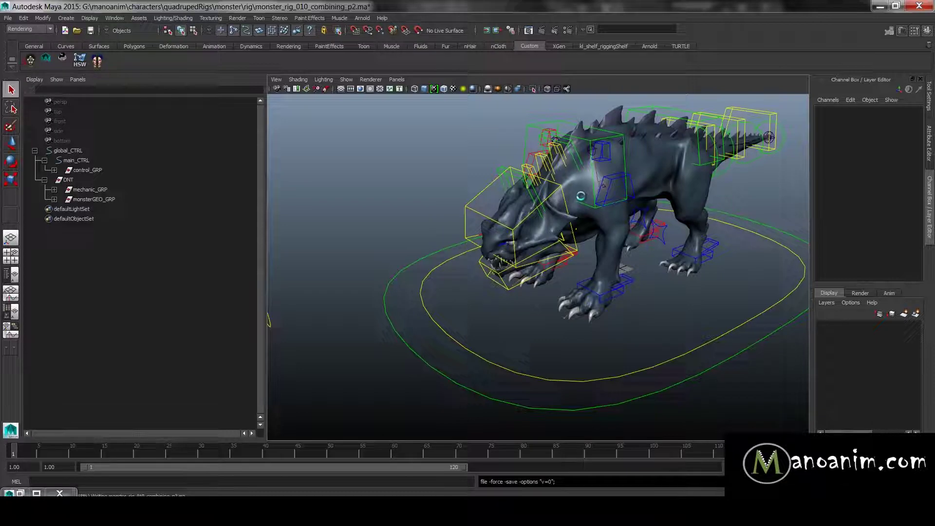
pyautogui.press('w')
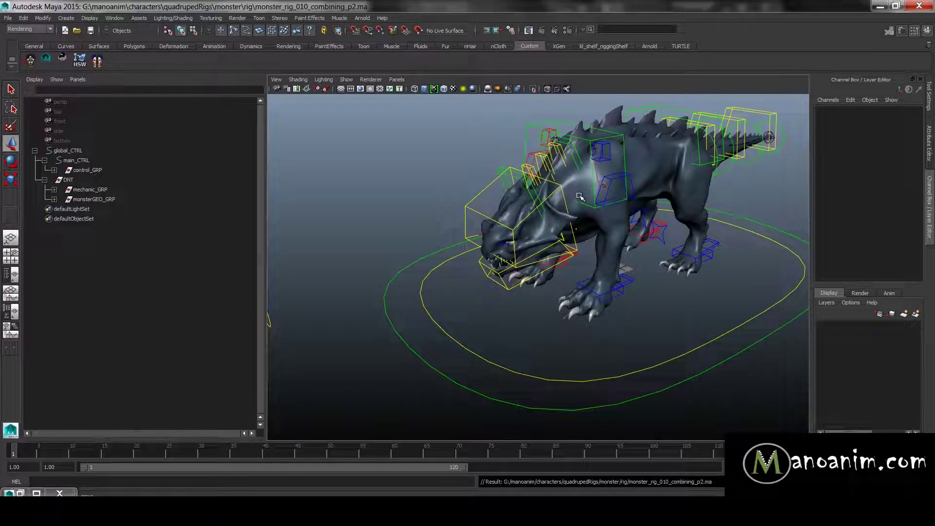
# Lock and hide the Rotate X, Y and Z channels of the shoulder controls and the smaller box controls above them on both sides
pyautogui.keyDown('alt'); pyautogui.moveTo(516, 330); pyautogui.dragTo(367, 234); pyautogui.keyUp('alt')
pyautogui.keyDown('alt'); pyautogui.moveTo(557, 243); pyautogui.dragTo(576, 249); pyautogui.keyUp('alt')
pyautogui.keyDown('alt'); pyautogui.moveTo(599, 202); pyautogui.dragTo(706, 278, button='right'); pyautogui.keyUp('alt')
pyautogui.keyDown('alt'); pyautogui.moveTo(706, 278); pyautogui.dragTo(601, 181); pyautogui.keyUp('alt')
pyautogui.keyDown('alt'); pyautogui.moveTo(601, 182); pyautogui.dragTo(572, 258, button='middle'); pyautogui.keyUp('alt')
pyautogui.keyDown('alt'); pyautogui.moveTo(572, 258); pyautogui.dragTo(586, 273, button='right'); pyautogui.keyUp('alt')
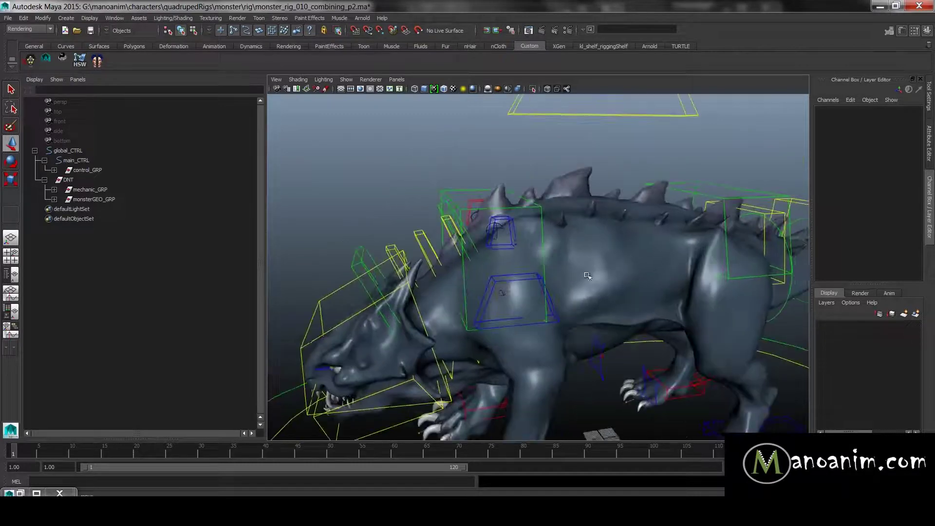
pyautogui.click(513, 226)
pyautogui.keyDown('alt'); pyautogui.moveTo(345, 131); pyautogui.dragTo(398, 155, button='right'); pyautogui.keyUp('alt')
pyautogui.keyDown('alt'); pyautogui.moveTo(399, 155); pyautogui.dragTo(450, 335); pyautogui.keyUp('alt')
pyautogui.click(430, 171)
pyautogui.click(432, 316)
pyautogui.hotkey('ctrl', 'z')
pyautogui.keyDown('shift'); pyautogui.click(431, 359); pyautogui.keyUp('shift')
pyautogui.keyDown('alt'); pyautogui.moveTo(443, 317); pyautogui.dragTo(523, 303); pyautogui.keyUp('alt')
pyautogui.click(650, 307)
pyautogui.moveTo(876, 142); pyautogui.dragTo(883, 166)
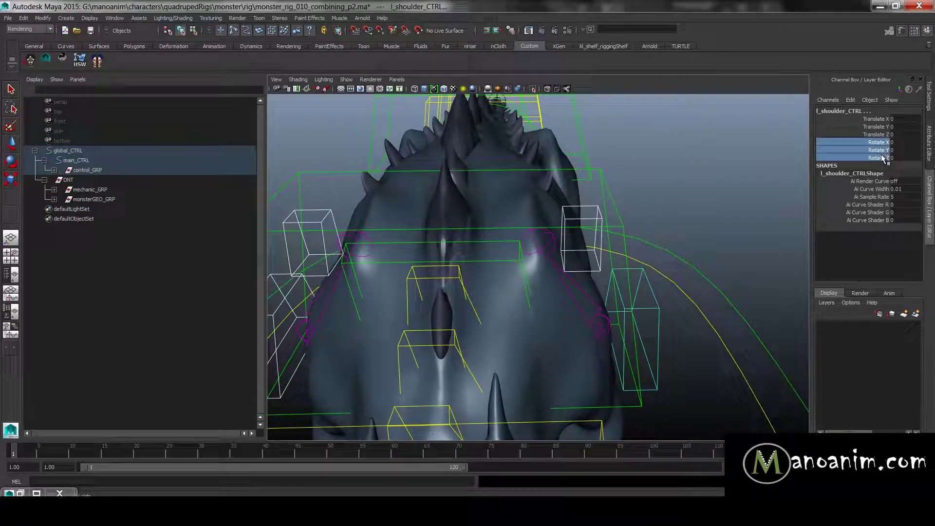
pyautogui.rightClick(881, 155)
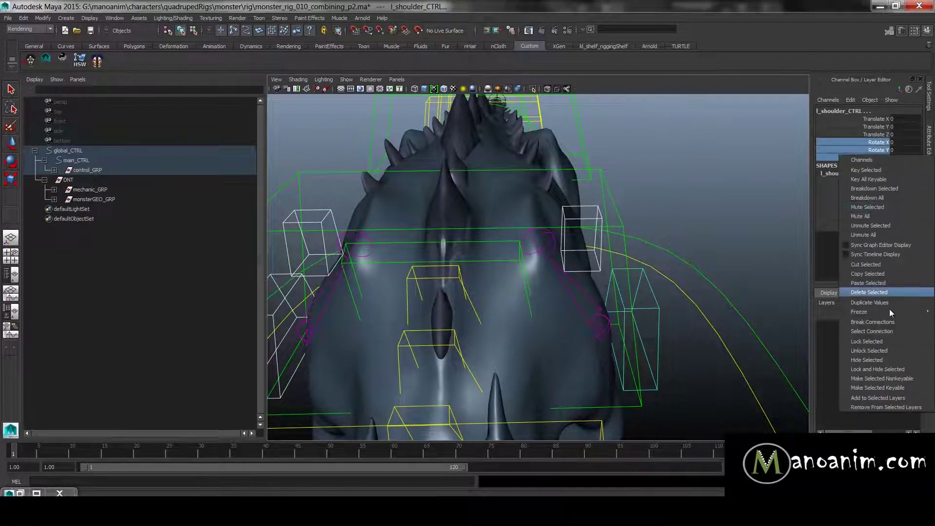
pyautogui.click(902, 370)
pyautogui.press('w')
# Check the channels of the spine and neck controls, including m_spineAJA_IKDriver_CTRL and m_neckAJB_CTRL
pyautogui.keyDown('alt'); pyautogui.moveTo(622, 240); pyautogui.dragTo(470, 244); pyautogui.keyUp('alt')
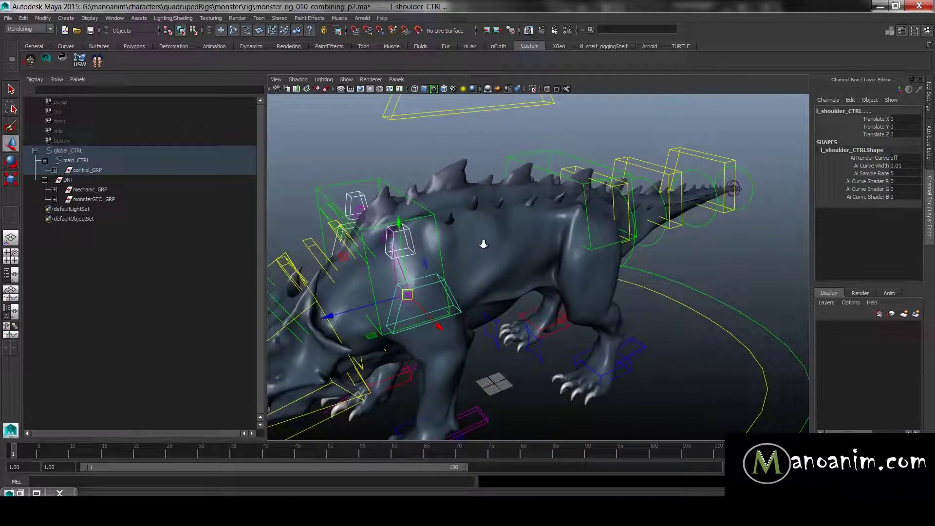
pyautogui.scroll(2, 471, 244)
pyautogui.click(605, 137)
pyautogui.scroll(-1, 554, 156)
pyautogui.keyDown('alt'); pyautogui.moveTo(554, 156); pyautogui.dragTo(445, 230); pyautogui.keyUp('alt')
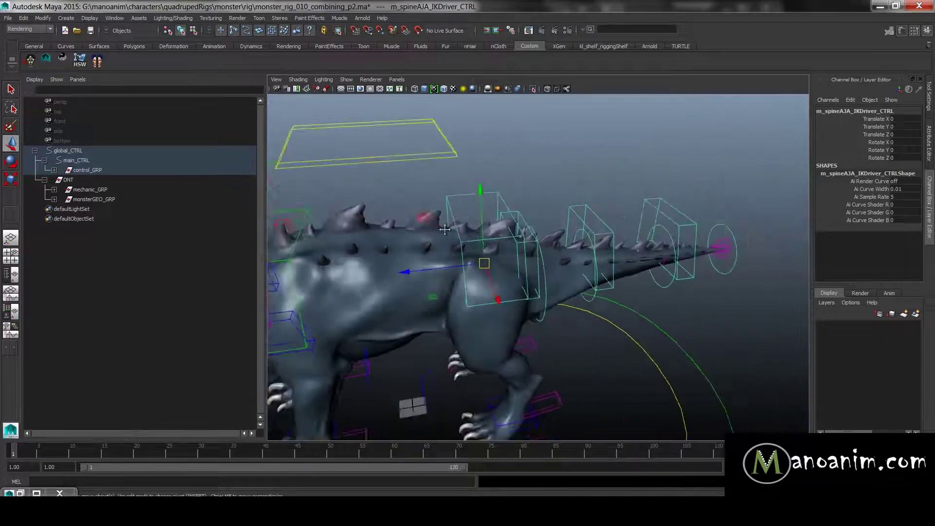
pyautogui.keyDown('alt'); pyautogui.moveTo(444, 229); pyautogui.dragTo(590, 225, button='middle'); pyautogui.keyUp('alt')
pyautogui.click(478, 207)
pyautogui.keyDown('alt'); pyautogui.moveTo(395, 199); pyautogui.dragTo(443, 228); pyautogui.keyUp('alt')
pyautogui.keyDown('alt'); pyautogui.moveTo(443, 229); pyautogui.dragTo(564, 177, button='middle'); pyautogui.keyUp('alt')
pyautogui.scroll(3, 526, 217)
pyautogui.click(462, 172)
pyautogui.keyDown('alt'); pyautogui.moveTo(450, 161); pyautogui.dragTo(472, 202); pyautogui.keyUp('alt')
pyautogui.click(444, 187)
pyautogui.click(481, 194)
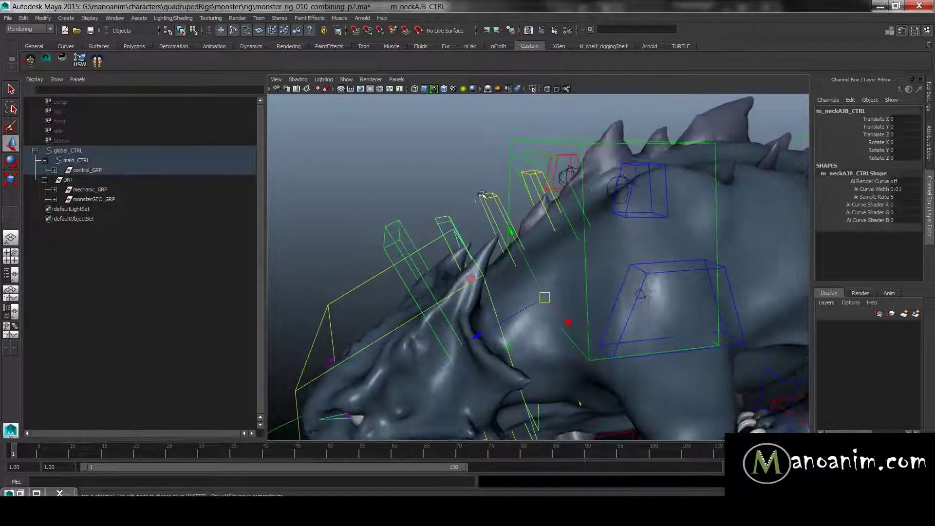
# Lock and hide the Translate X, Y and Z channels of the three yellow neck controls
pyautogui.keyDown('alt'); pyautogui.moveTo(480, 156); pyautogui.dragTo(490, 217, button='middle'); pyautogui.keyUp('alt')
pyautogui.keyDown('alt'); pyautogui.moveTo(491, 217); pyautogui.dragTo(545, 204, button='right'); pyautogui.keyUp('alt')
pyautogui.click(544, 210)
pyautogui.keyDown('shift'); pyautogui.click(477, 237); pyautogui.keyUp('shift')
pyautogui.keyDown('shift'); pyautogui.click(423, 271); pyautogui.keyUp('shift')
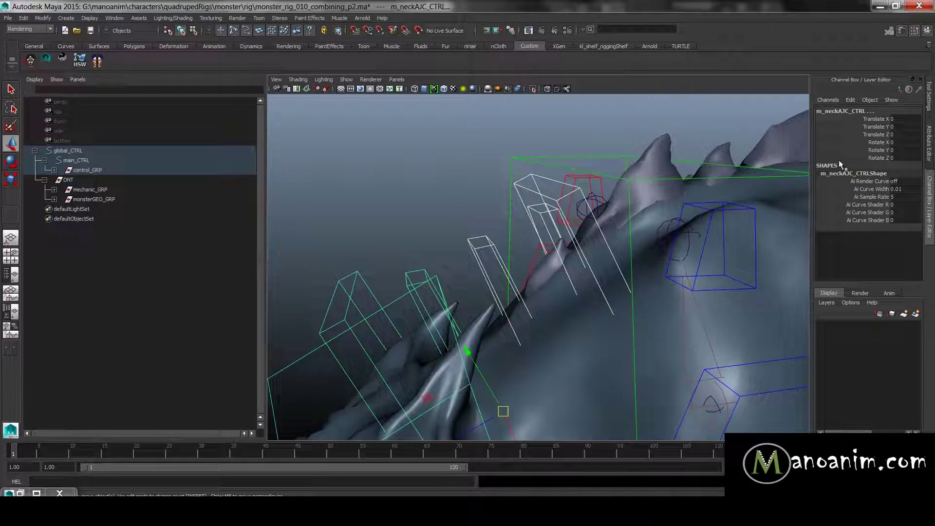
pyautogui.moveTo(874, 119); pyautogui.dragTo(880, 134)
pyautogui.rightClick(881, 135)
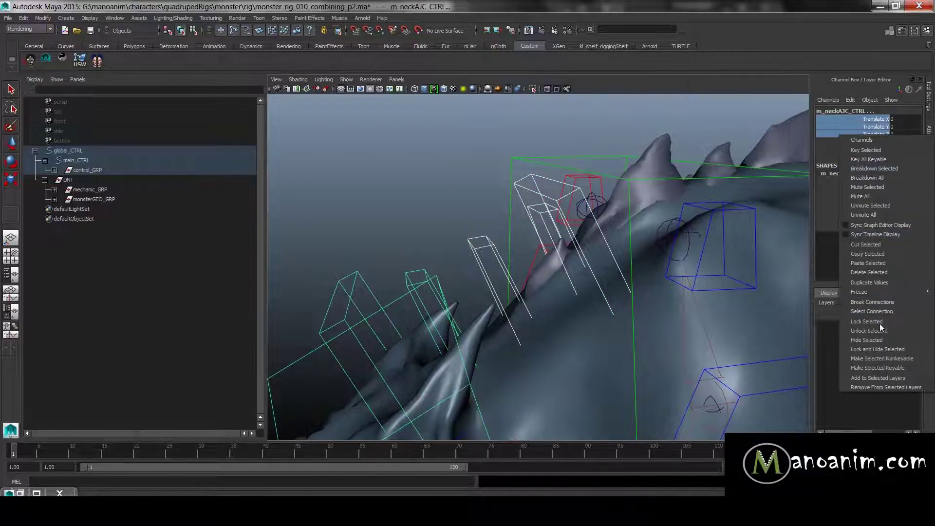
pyautogui.click(893, 349)
# Check the channels of m_neckAJA_IKDriver_CTRL at the base of the neck
pyautogui.click(544, 152)
pyautogui.click(555, 195)
pyautogui.click(560, 201)
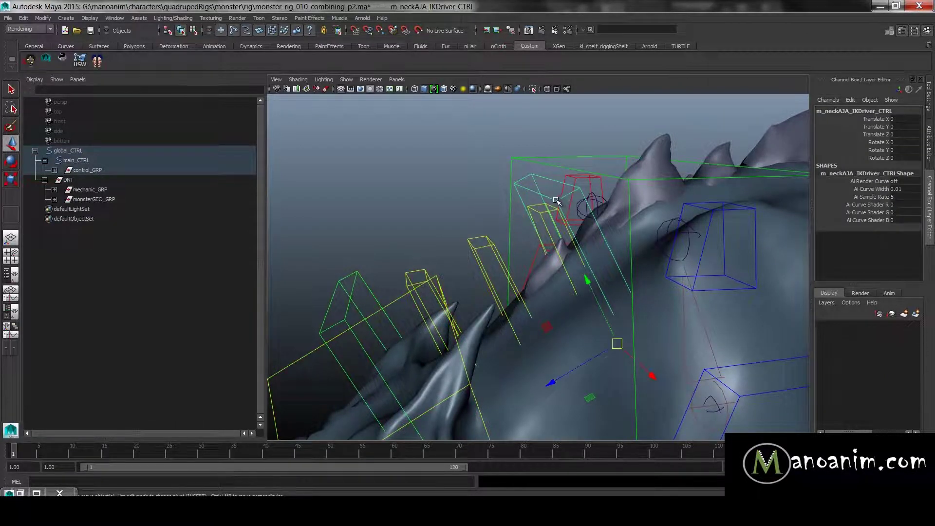
pyautogui.keyDown('alt'); pyautogui.moveTo(560, 200); pyautogui.dragTo(416, 262); pyautogui.keyUp('alt')
# Test-move m_neckAJB_IKDriver_CTRL behind the head and undo the move
pyautogui.click(556, 266)
pyautogui.keyDown('alt'); pyautogui.moveTo(497, 254); pyautogui.dragTo(429, 203); pyautogui.keyUp('alt')
pyautogui.moveTo(520, 318); pyautogui.dragTo(507, 329)
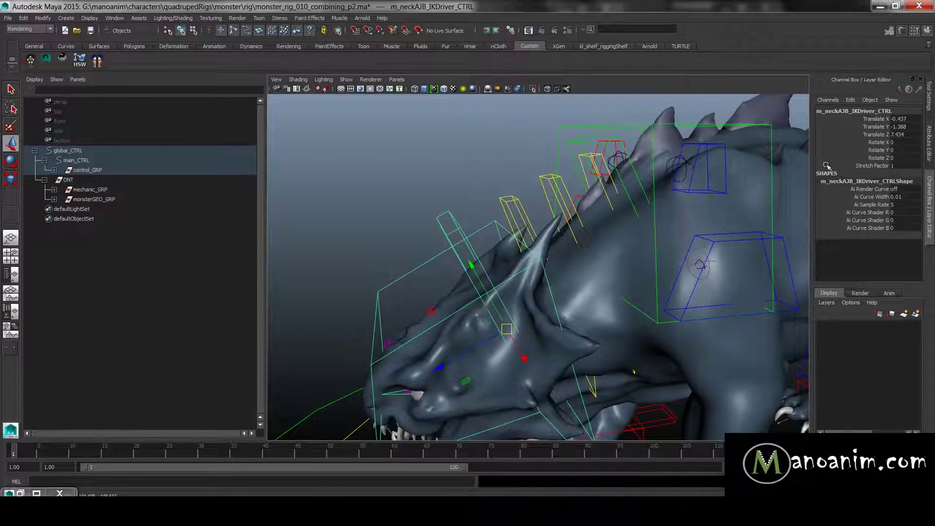
pyautogui.hotkey('ctrl', 'z')
pyautogui.keyDown('alt'); pyautogui.moveTo(531, 249); pyautogui.dragTo(501, 243); pyautogui.keyUp('alt')
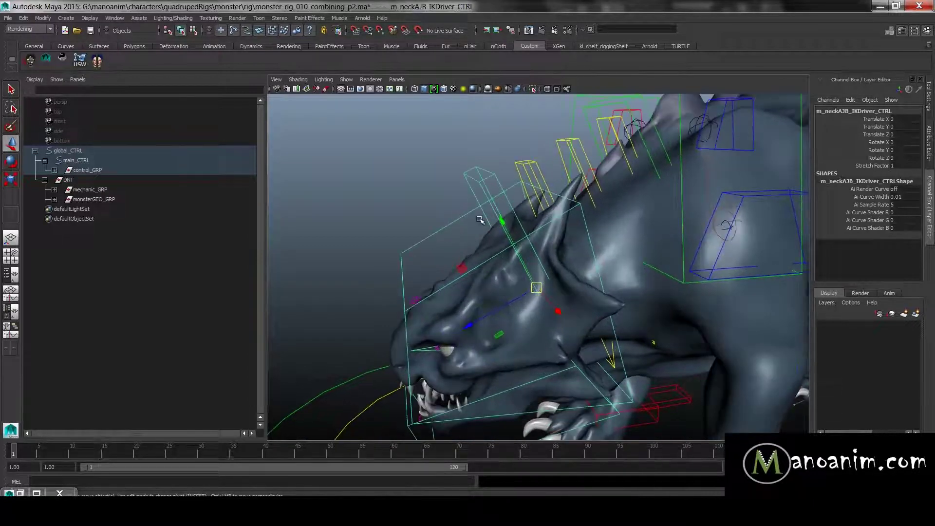
# Check the channels of m_headAJA_CTRL, and lock and hide the Translate X, Y and Z channels of m_jawAJA_CTRL
pyautogui.click(442, 222)
pyautogui.keyDown('alt'); pyautogui.moveTo(540, 206); pyautogui.dragTo(645, 176); pyautogui.keyUp('alt')
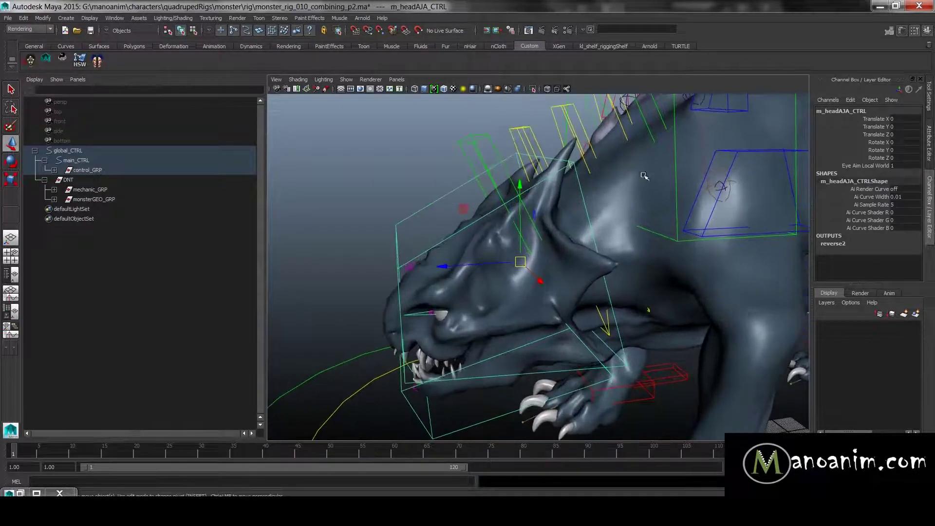
pyautogui.keyDown('alt'); pyautogui.moveTo(502, 273); pyautogui.dragTo(476, 340); pyautogui.keyUp('alt')
pyautogui.click(481, 335)
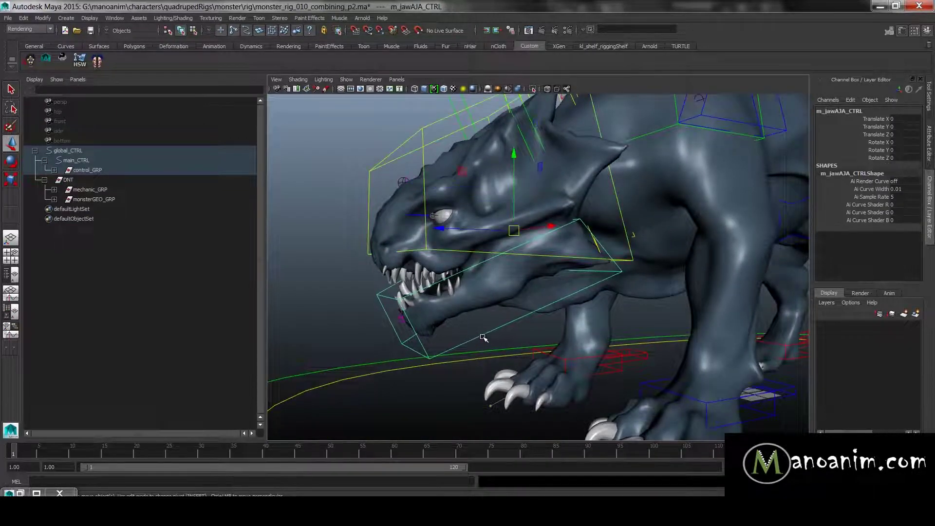
pyautogui.moveTo(876, 119); pyautogui.dragTo(883, 134)
pyautogui.rightClick(875, 133)
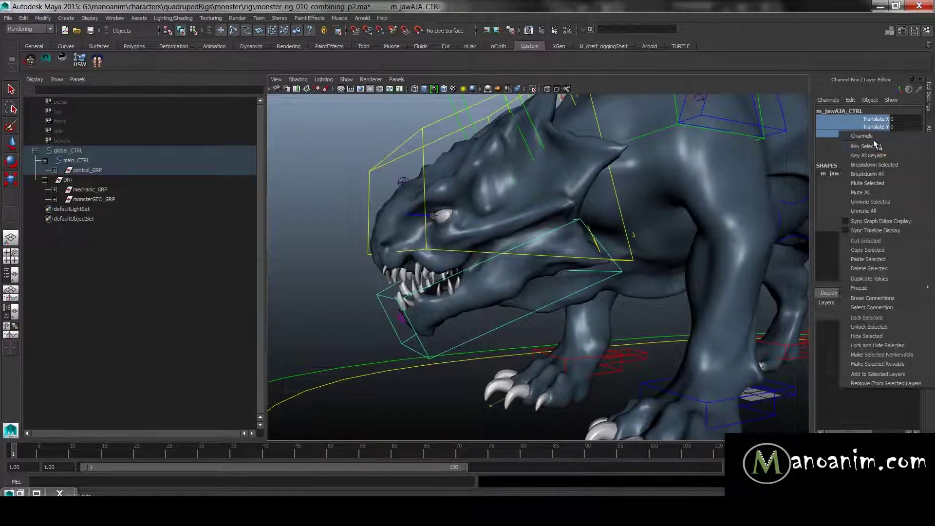
pyautogui.click(890, 346)
# Check l_legFront_CTRL's channels and reset the rotation of l_legBall_CTRL on the left front foot to 0
pyautogui.keyDown('alt'); pyautogui.moveTo(497, 385); pyautogui.dragTo(540, 370); pyautogui.keyUp('alt')
pyautogui.click(583, 390)
pyautogui.scroll(5, 497, 340)
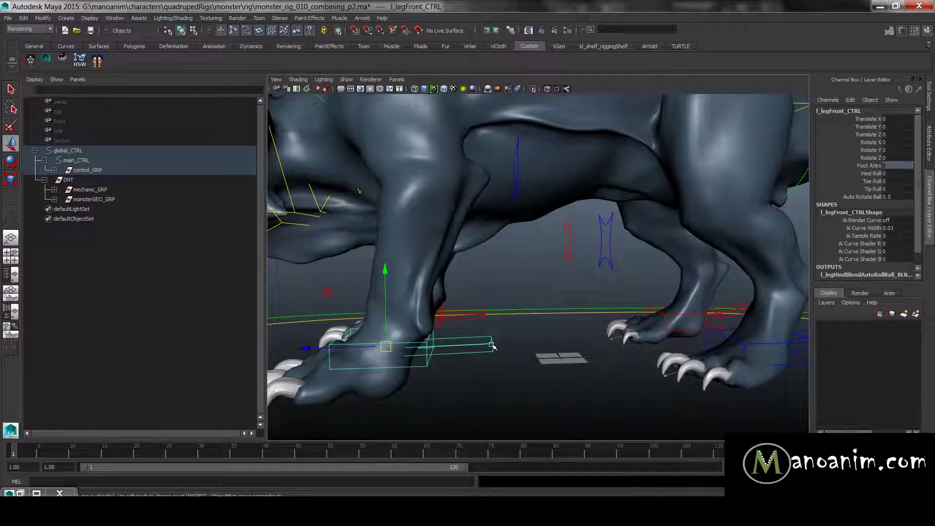
pyautogui.click(509, 344)
pyautogui.click(492, 345)
pyautogui.keyDown('alt'); pyautogui.moveTo(560, 298); pyautogui.dragTo(524, 319); pyautogui.keyUp('alt')
pyautogui.moveTo(896, 119); pyautogui.dragTo(899, 133)
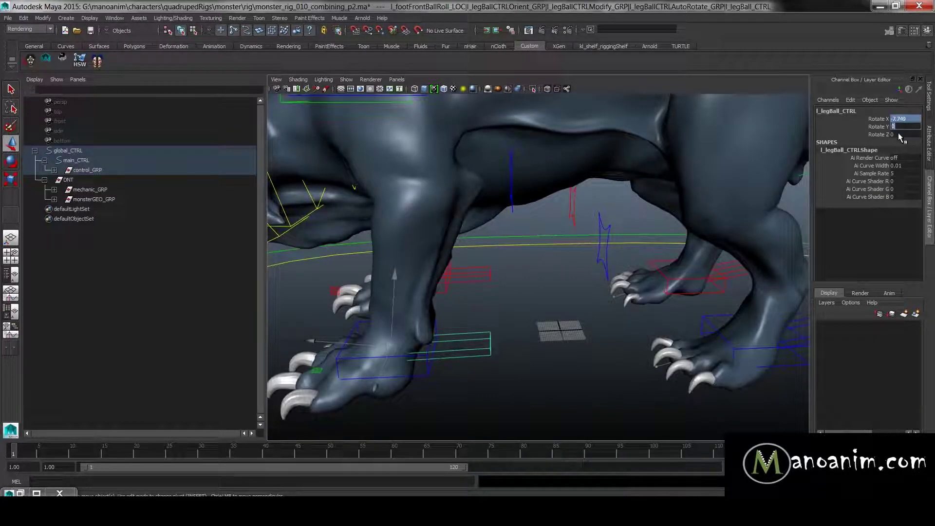
pyautogui.click(485, 273)
pyautogui.press('Return')
# Examine the remaining leg controls and the hindquarters from several angles, and clear the selection
pyautogui.keyDown('alt'); pyautogui.moveTo(521, 255); pyautogui.dragTo(477, 258, button='right'); pyautogui.keyUp('alt')
pyautogui.keyDown('alt'); pyautogui.moveTo(682, 302); pyautogui.dragTo(541, 287, button='middle'); pyautogui.keyUp('alt')
pyautogui.keyDown('alt'); pyautogui.moveTo(541, 288); pyautogui.dragTo(574, 292, button='right'); pyautogui.keyUp('alt')
pyautogui.click(603, 319)
pyautogui.keyDown('alt'); pyautogui.moveTo(643, 279); pyautogui.dragTo(633, 250); pyautogui.keyUp('alt')
pyautogui.click(636, 251)
pyautogui.keyDown('alt'); pyautogui.moveTo(570, 244); pyautogui.dragTo(538, 246, button='right'); pyautogui.keyUp('alt')
pyautogui.keyDown('alt'); pyautogui.moveTo(538, 246); pyautogui.dragTo(528, 273, button='middle'); pyautogui.keyUp('alt')
pyautogui.keyDown('alt'); pyautogui.moveTo(528, 273); pyautogui.dragTo(570, 272, button='right'); pyautogui.keyUp('alt')
pyautogui.click(696, 197)
pyautogui.keyDown('alt'); pyautogui.moveTo(628, 214); pyautogui.dragTo(597, 206, button='right'); pyautogui.keyUp('alt')
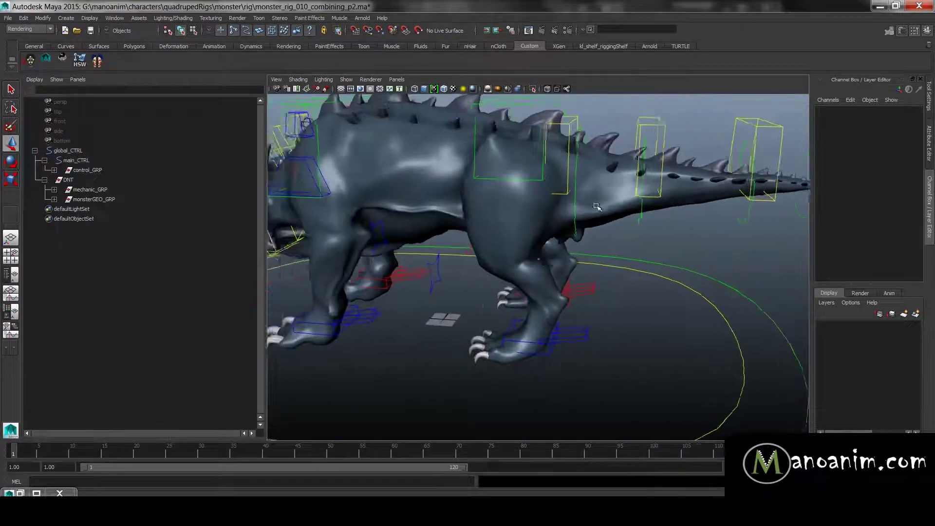
pyautogui.keyDown('alt'); pyautogui.moveTo(467, 209); pyautogui.dragTo(519, 203); pyautogui.keyUp('alt')
pyautogui.keyDown('alt'); pyautogui.moveTo(467, 214); pyautogui.dragTo(407, 230, button='right'); pyautogui.keyUp('alt')
pyautogui.keyDown('alt'); pyautogui.moveTo(408, 230); pyautogui.dragTo(559, 238); pyautogui.keyUp('alt')
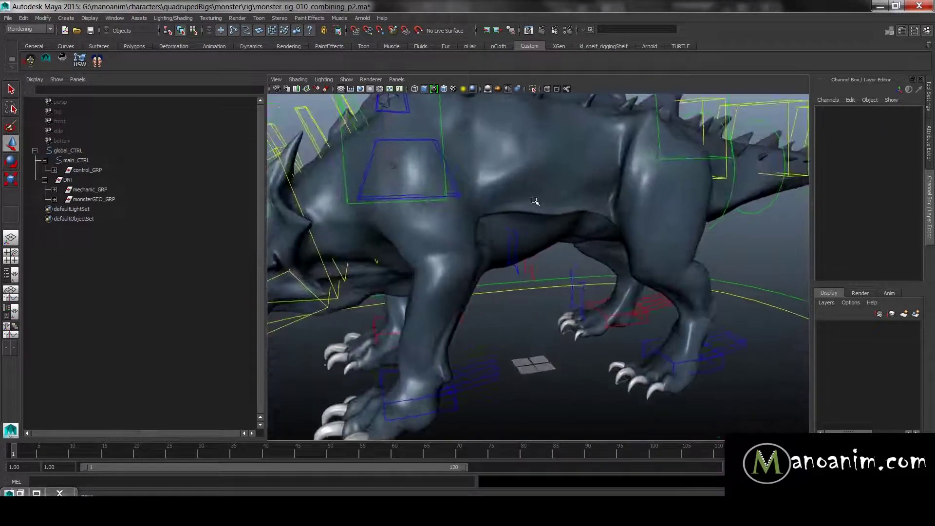
# Inspect the body1 mesh and l_legBall_CTRL around the left front leg
pyautogui.click(560, 237)
pyautogui.keyDown('alt'); pyautogui.moveTo(564, 215); pyautogui.dragTo(559, 444, button='right'); pyautogui.keyUp('alt')
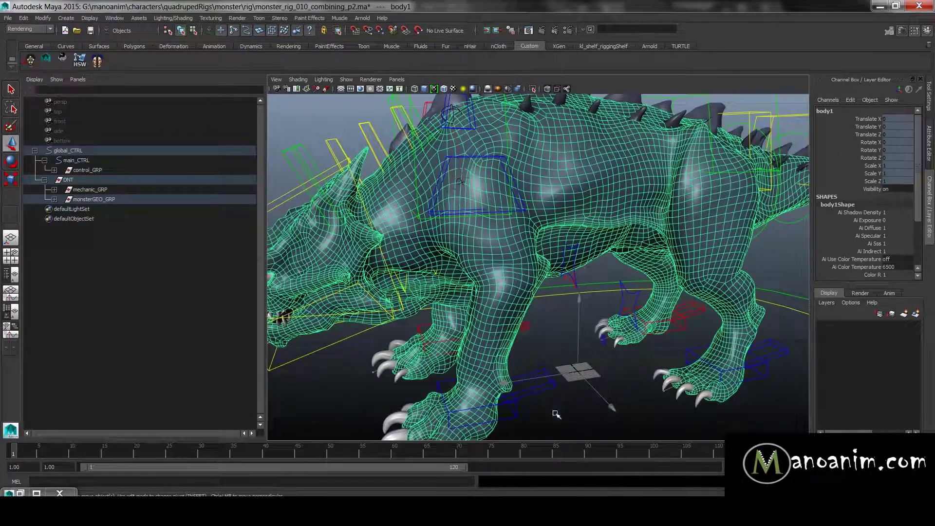
pyautogui.click(558, 365)
pyautogui.moveTo(551, 404); pyautogui.dragTo(552, 407)
pyautogui.keyDown('alt'); pyautogui.moveTo(555, 402); pyautogui.dragTo(587, 336); pyautogui.keyUp('alt')
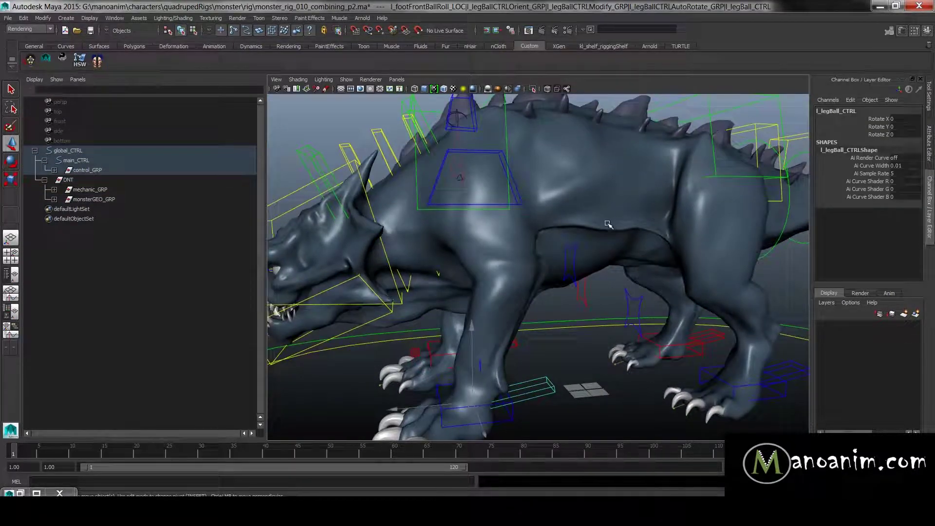
pyautogui.keyDown('alt'); pyautogui.moveTo(604, 223); pyautogui.dragTo(597, 232); pyautogui.keyUp('alt')
pyautogui.click(596, 234)
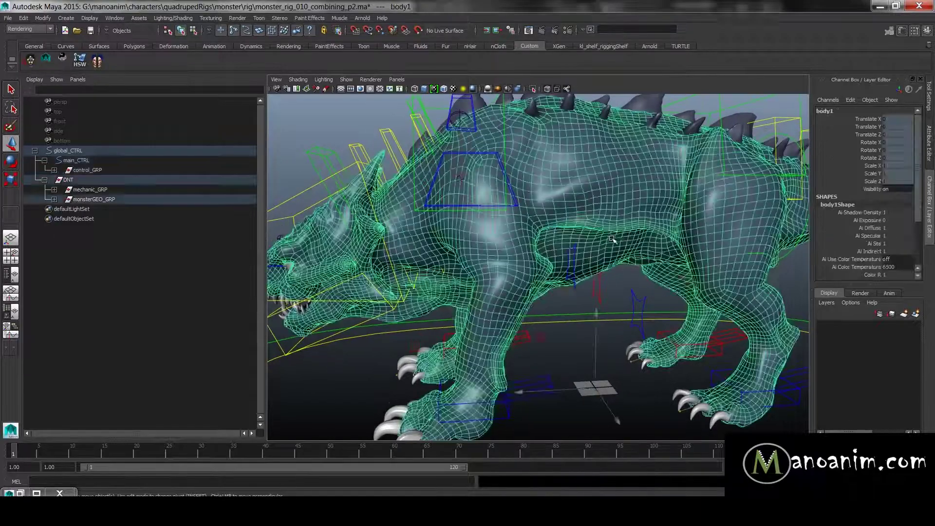
pyautogui.scroll(5, 555, 340)
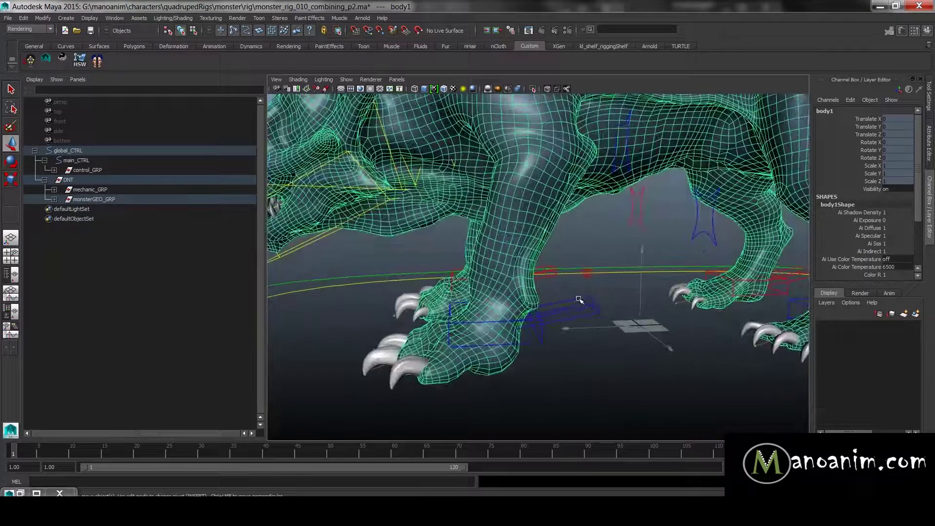
# Check the channels of l_legBall_CTRL at the left front foot and of r_legBall_CTRL at the right hind foot
pyautogui.click(591, 317)
pyautogui.keyDown('alt'); pyautogui.moveTo(591, 317); pyautogui.dragTo(610, 324); pyautogui.keyUp('alt')
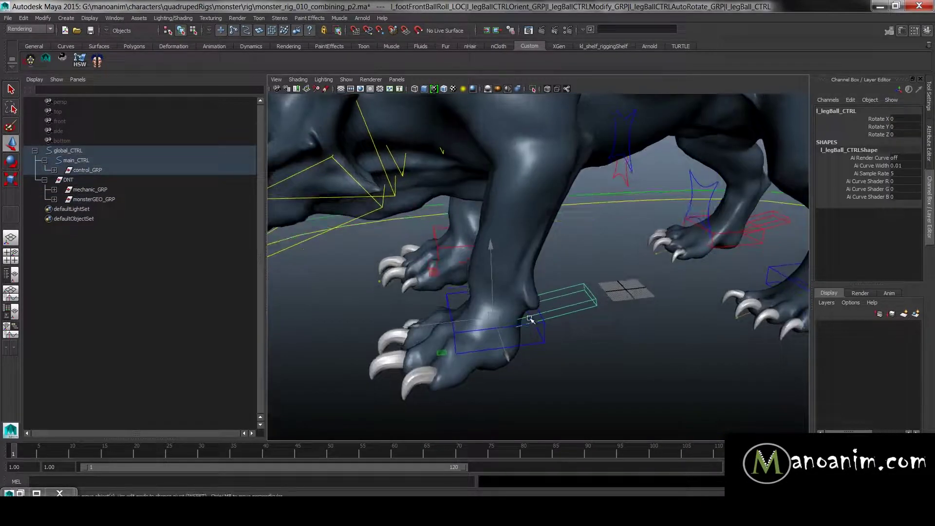
pyautogui.keyDown('alt'); pyautogui.moveTo(610, 229); pyautogui.dragTo(547, 219, button='right'); pyautogui.keyUp('alt')
pyautogui.keyDown('alt'); pyautogui.moveTo(547, 220); pyautogui.dragTo(453, 231, button='middle'); pyautogui.keyUp('alt')
pyautogui.keyDown('alt'); pyautogui.moveTo(580, 224); pyautogui.dragTo(592, 263, button='right'); pyautogui.keyUp('alt')
pyautogui.moveTo(592, 263)
pyautogui.keyDown('alt'); pyautogui.mouseDown()
pyautogui.moveTo(601, 267)
pyautogui.moveTo(580, 291)
pyautogui.moveTo(585, 267)
pyautogui.mouseUp(); pyautogui.keyUp('alt')
pyautogui.click(545, 342)
pyautogui.click(583, 299)
pyautogui.click(593, 236)
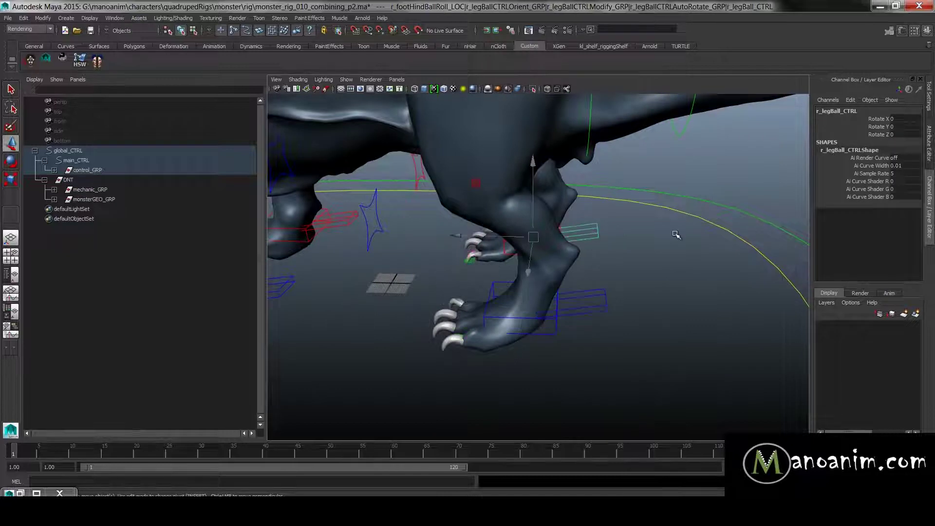
# Test the skinning of the body1 mesh by setting the skinCluster4 Envelope to 0, and undo the test
pyautogui.keyDown('alt'); pyautogui.moveTo(622, 229); pyautogui.dragTo(448, 207, button='right'); pyautogui.keyUp('alt')
pyautogui.keyDown('alt'); pyautogui.moveTo(449, 206); pyautogui.dragTo(506, 239, button='middle'); pyautogui.keyUp('alt')
pyautogui.keyDown('alt'); pyautogui.moveTo(507, 239); pyautogui.dragTo(616, 289, button='right'); pyautogui.keyUp('alt')
pyautogui.keyDown('alt'); pyautogui.moveTo(502, 195); pyautogui.dragTo(582, 214); pyautogui.keyUp('alt')
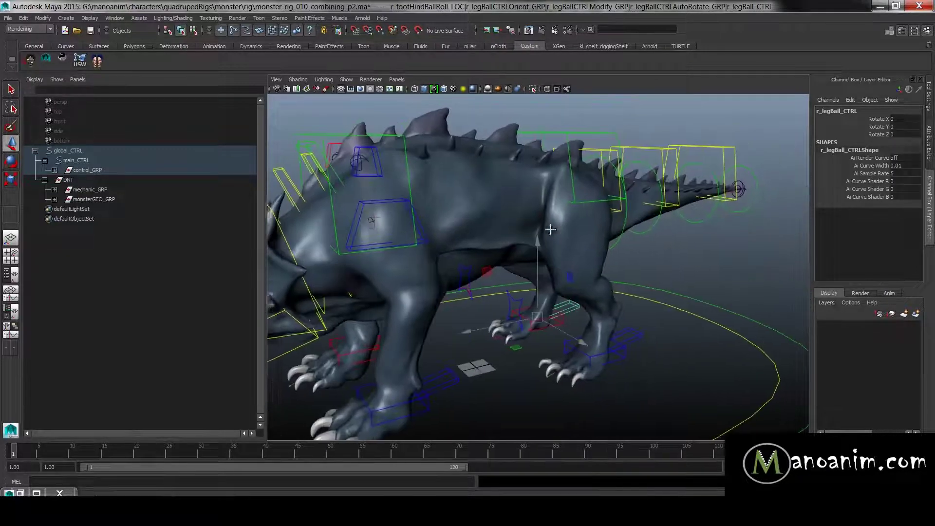
pyautogui.keyDown('alt'); pyautogui.moveTo(496, 219); pyautogui.dragTo(570, 233, button='middle'); pyautogui.keyUp('alt')
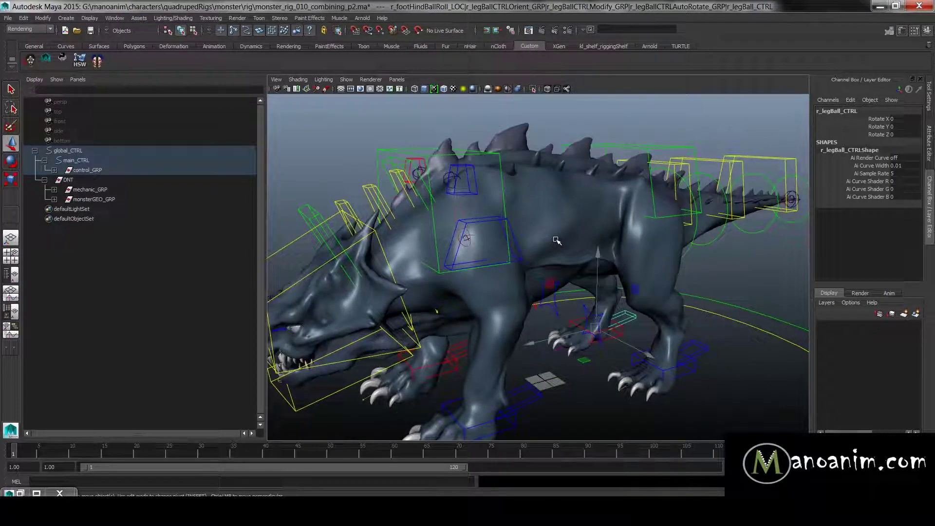
pyautogui.click(579, 234)
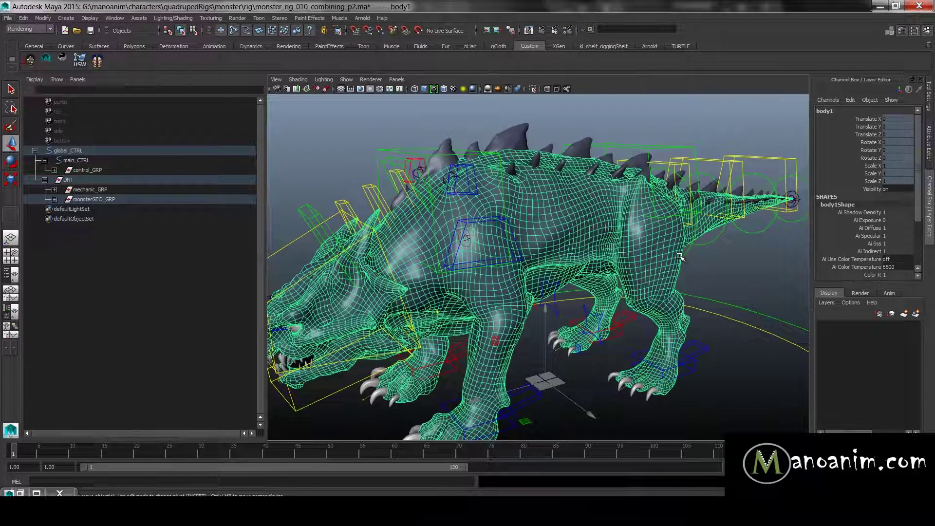
pyautogui.scroll(2, 638, 240)
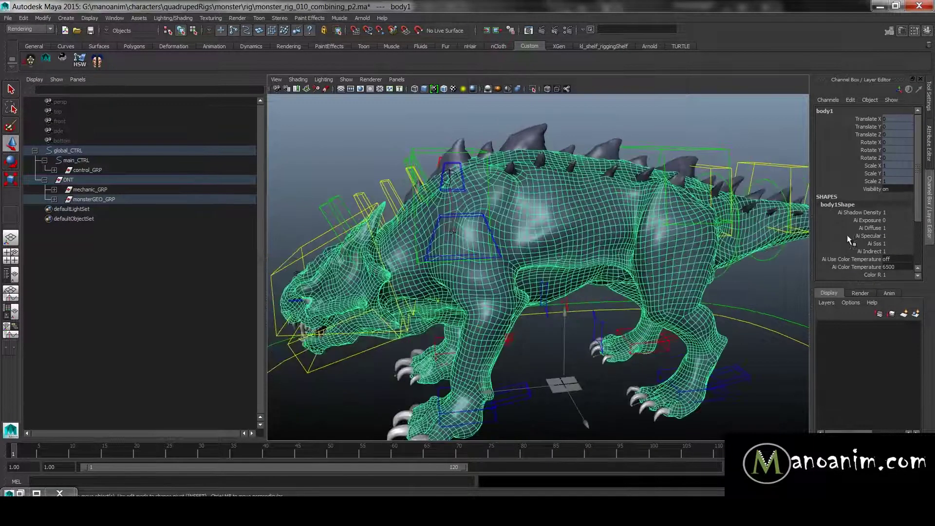
pyautogui.scroll(-3, 860, 251)
pyautogui.click(847, 263)
pyautogui.click(859, 269)
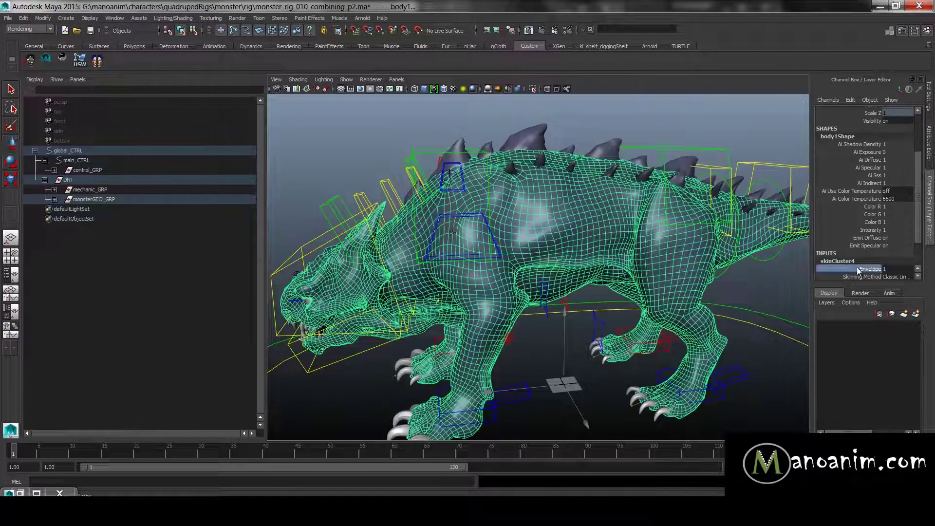
pyautogui.moveTo(633, 245); pyautogui.dragTo(581, 246, button='middle')
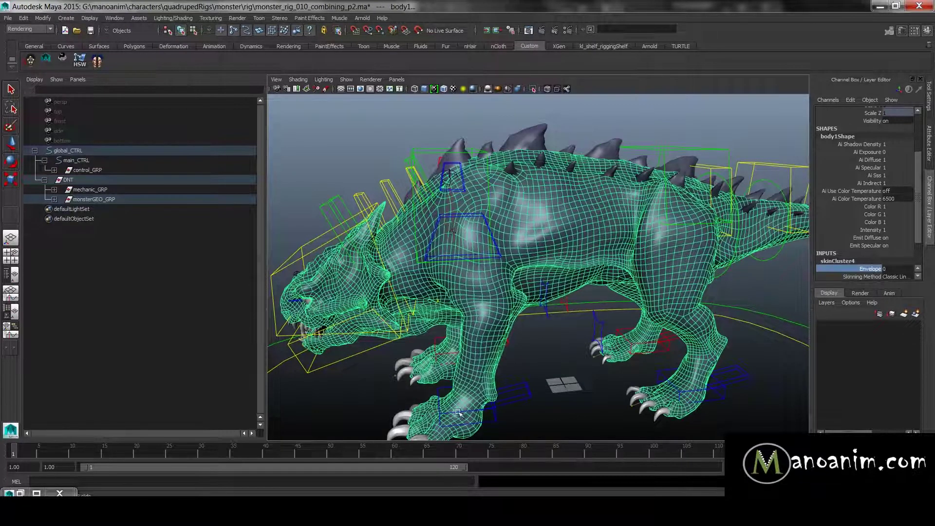
pyautogui.moveTo(509, 399); pyautogui.dragTo(545, 360, button='middle')
pyautogui.click(858, 269)
pyautogui.hotkey('ctrl', 'z')
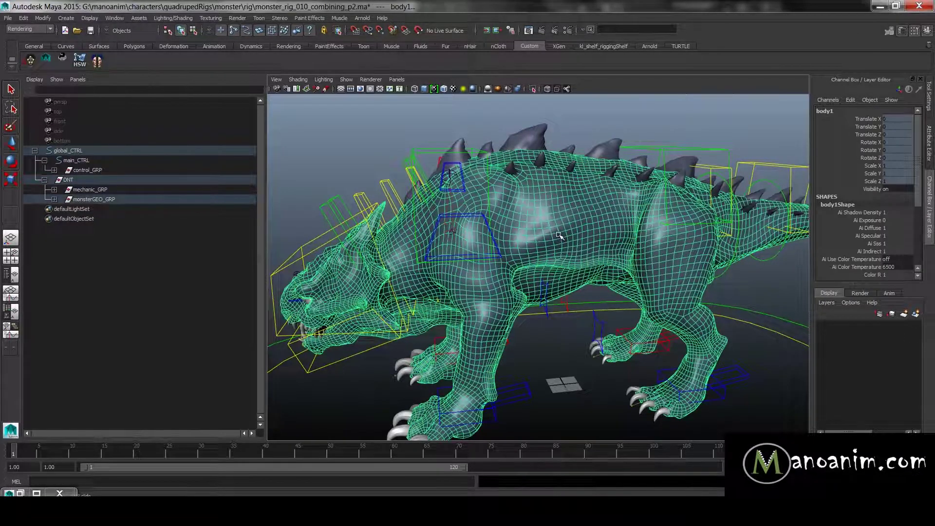
# Return the body1 mesh's skeleton to its bind pose with Go to Bind Pose
pyautogui.press('w')
pyautogui.press('space')
pyautogui.click(664, 266)
pyautogui.click(646, 268)
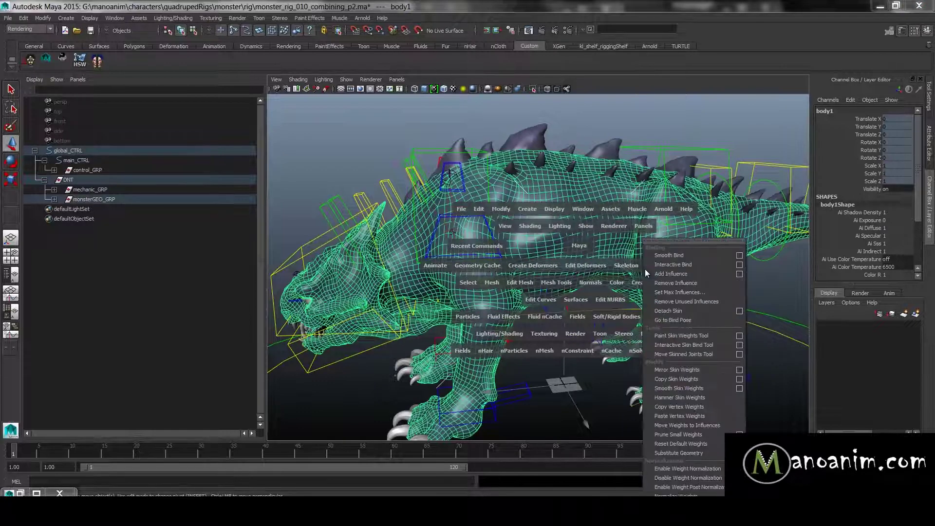
pyautogui.click(689, 320)
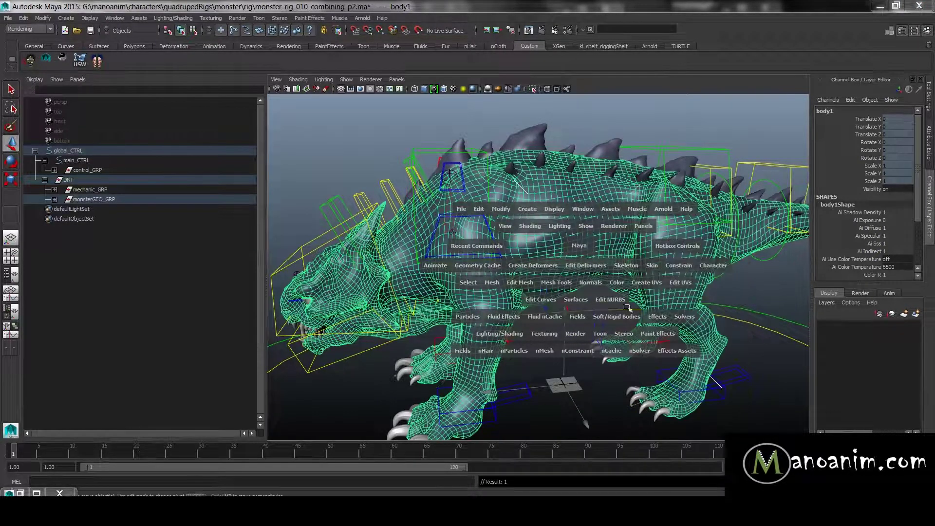
# Try to select the skin joints by name with the pattern *skin*
pyautogui.keyDown('alt'); pyautogui.moveTo(572, 217); pyautogui.dragTo(531, 382, button='right'); pyautogui.keyUp('alt')
pyautogui.keyDown('alt'); pyautogui.moveTo(530, 382); pyautogui.dragTo(542, 323, button='middle'); pyautogui.keyUp('alt')
pyautogui.click(543, 336)
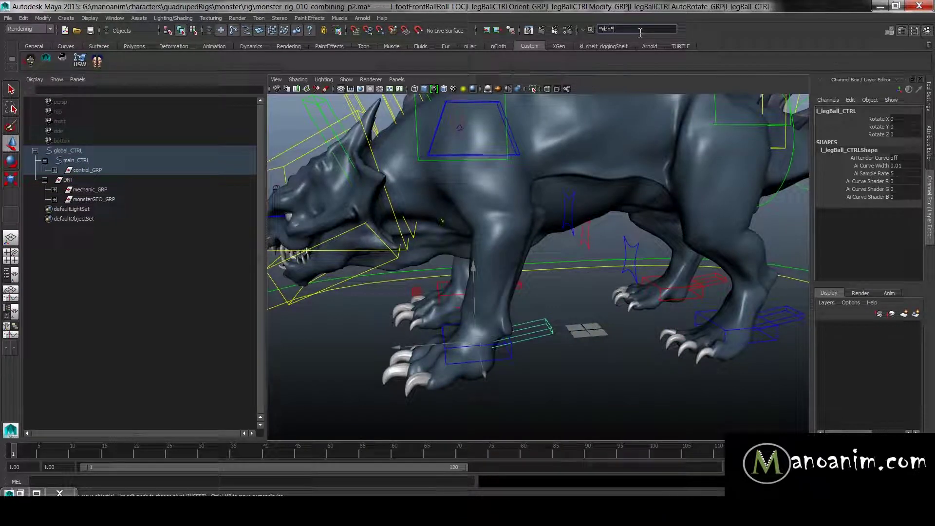
pyautogui.press('Return')
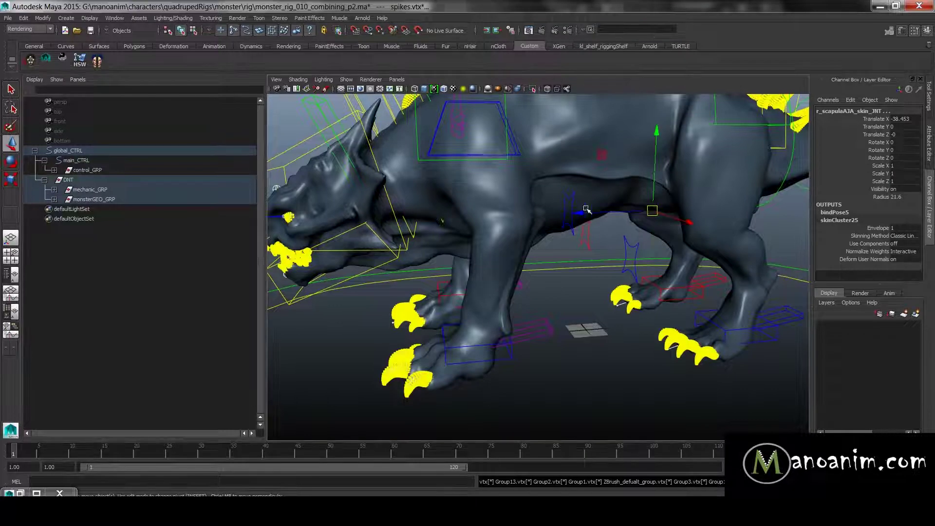
# Smooth bind the body1 mesh to the joints matching *skin*JNT, using selected joints, closest distance, 5 max influences and a dropoff rate of 4.0
pyautogui.keyDown('alt'); pyautogui.moveTo(547, 199); pyautogui.dragTo(547, 206); pyautogui.keyUp('alt')
pyautogui.click(542, 295)
pyautogui.moveTo(511, 273); pyautogui.dragTo(554, 239, button='right')
pyautogui.click(513, 270)
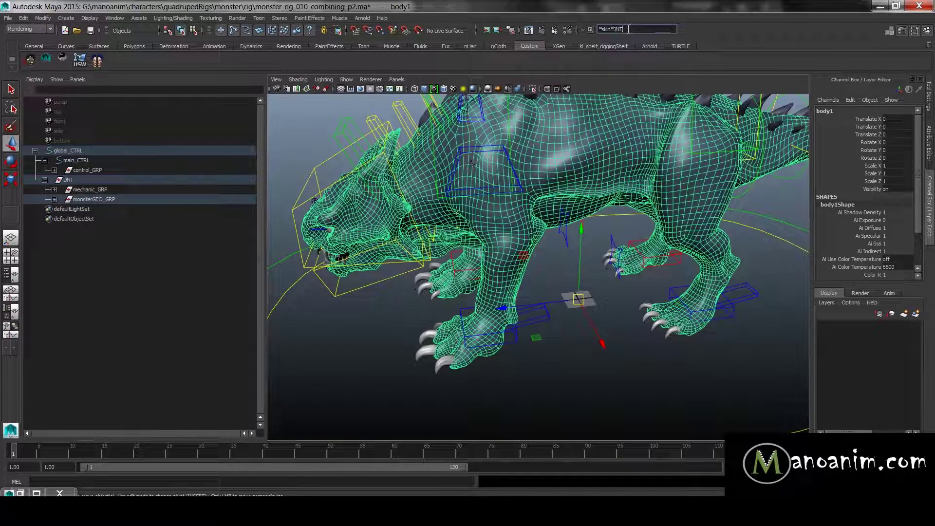
pyautogui.press('Return')
pyautogui.keyDown('shift'); pyautogui.click(604, 159); pyautogui.keyUp('shift')
pyautogui.press('space')
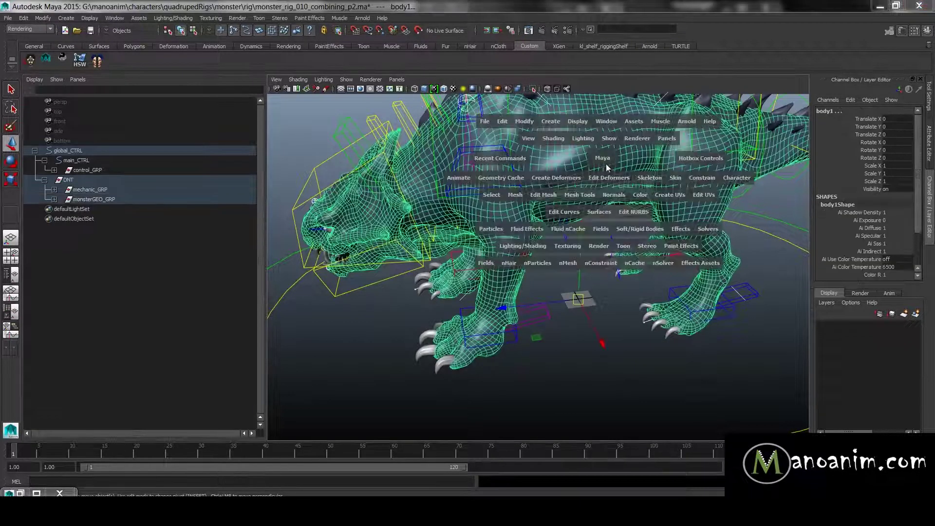
pyautogui.click(675, 180)
pyautogui.click(766, 203)
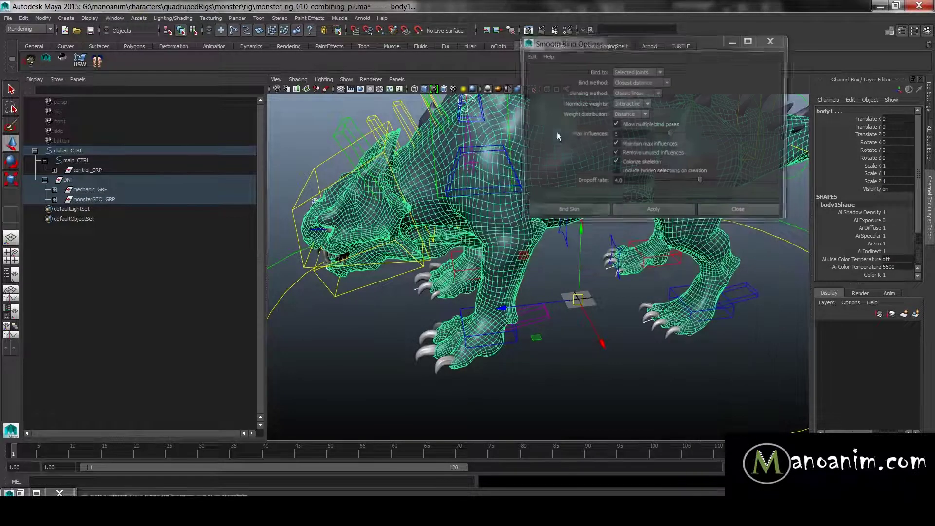
pyautogui.click(680, 215)
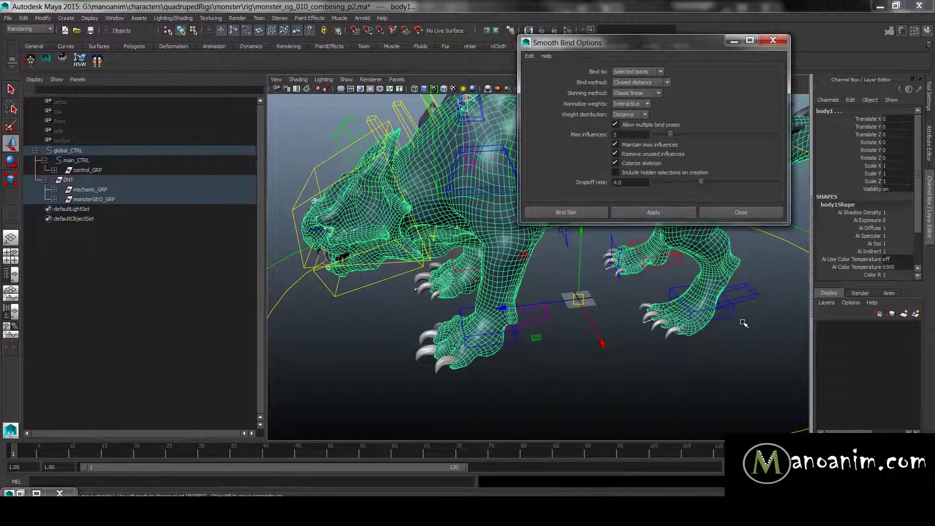
pyautogui.click(759, 216)
# Inspect the hindquarters and tail up close, and select m_tailAJB_IKDriver_CTRL
pyautogui.keyDown('alt'); pyautogui.moveTo(736, 238); pyautogui.dragTo(636, 331, button='middle'); pyautogui.keyUp('alt')
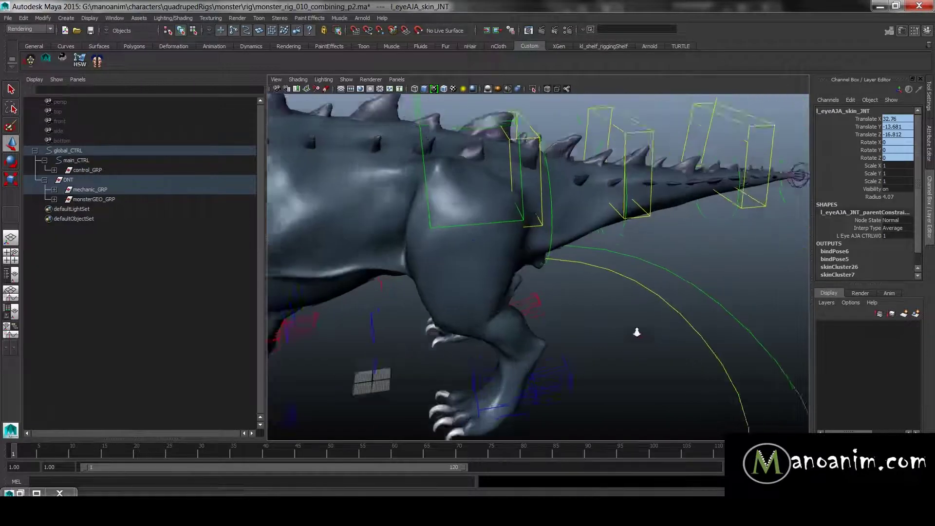
pyautogui.keyDown('alt'); pyautogui.moveTo(637, 332); pyautogui.dragTo(626, 326); pyautogui.keyUp('alt')
pyautogui.keyDown('alt'); pyautogui.moveTo(626, 325); pyautogui.dragTo(556, 270, button='right'); pyautogui.keyUp('alt')
pyautogui.keyDown('alt'); pyautogui.moveTo(555, 270); pyautogui.dragTo(603, 274); pyautogui.keyUp('alt')
pyautogui.moveTo(536, 309); pyautogui.dragTo(569, 299)
pyautogui.keyDown('alt'); pyautogui.moveTo(568, 299); pyautogui.dragTo(633, 330, button='right'); pyautogui.keyUp('alt')
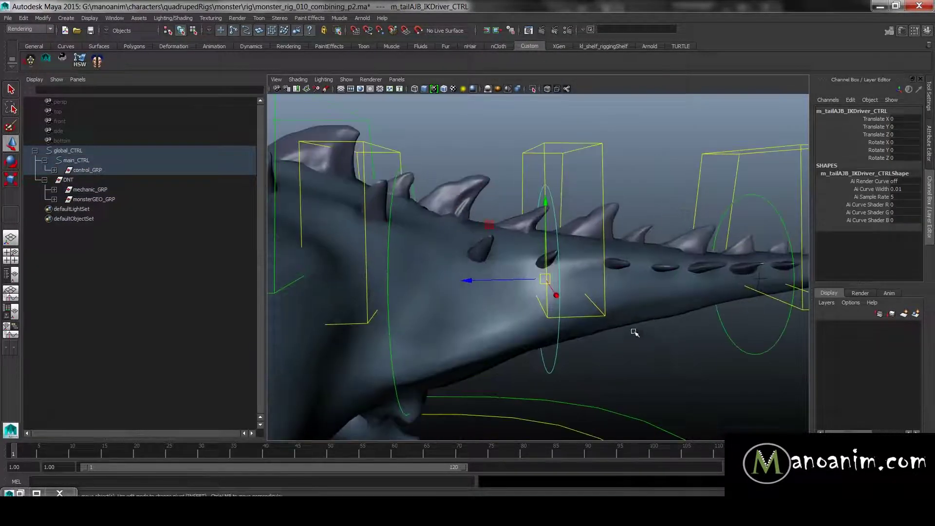
pyautogui.keyDown('alt'); pyautogui.moveTo(634, 330); pyautogui.dragTo(621, 315, button='middle'); pyautogui.keyUp('alt')
pyautogui.keyDown('alt'); pyautogui.moveTo(621, 315); pyautogui.dragTo(633, 319, button='right'); pyautogui.keyUp('alt')
# Test how the tail deforms by moving m_tailAJB_IKDriver_CTRL, and undo the changes
pyautogui.moveTo(549, 323); pyautogui.dragTo(594, 320)
pyautogui.moveTo(552, 223); pyautogui.dragTo(620, 234)
pyautogui.hotkey('ctrl', 'z')
pyautogui.press('e')
pyautogui.hotkey('ctrl', 'z')
pyautogui.keyDown('alt'); pyautogui.moveTo(676, 198); pyautogui.dragTo(586, 206, button='right'); pyautogui.keyUp('alt')
pyautogui.keyDown('alt'); pyautogui.moveTo(587, 206); pyautogui.dragTo(577, 258, button='middle'); pyautogui.keyUp('alt')
pyautogui.press('w')
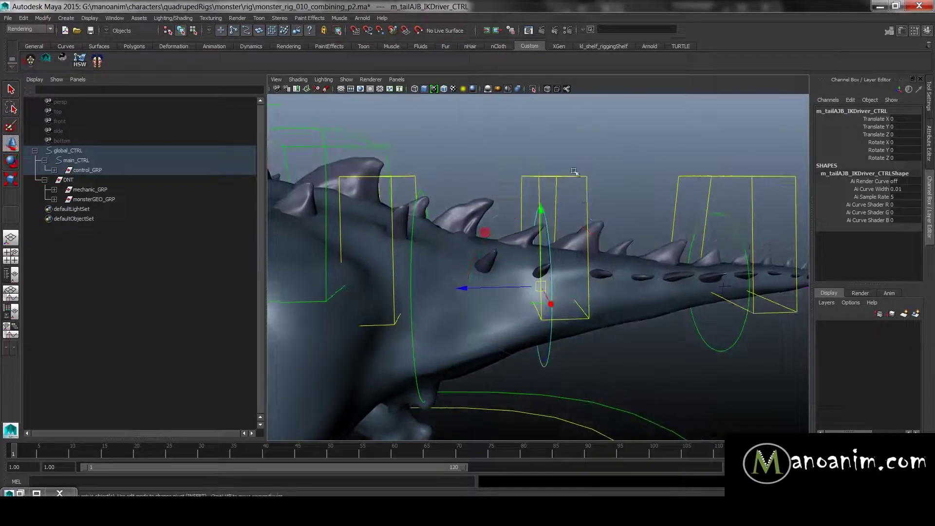
# Test m_tailAJB_FK_CTRL by moving it to a Translate X of about -36.8
pyautogui.click(573, 176)
pyautogui.keyDown('alt'); pyautogui.moveTo(569, 156); pyautogui.dragTo(576, 243); pyautogui.keyUp('alt')
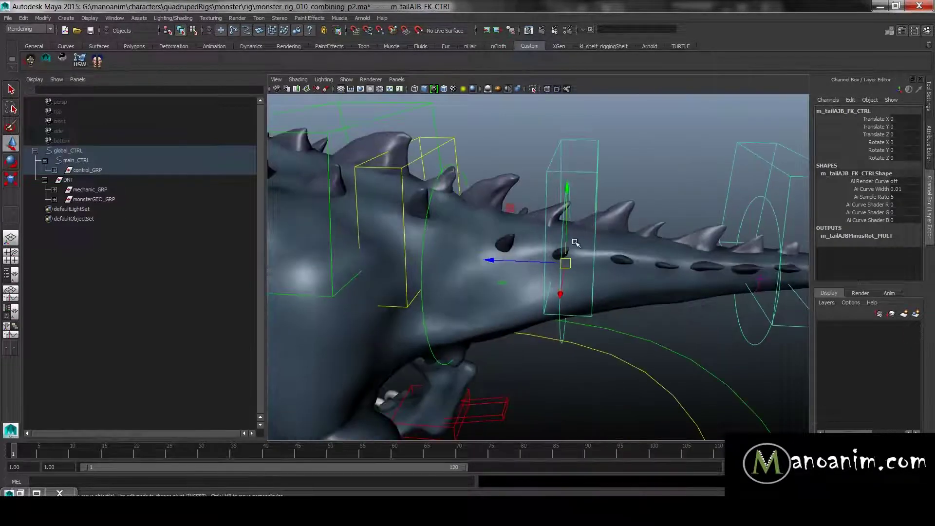
pyautogui.moveTo(560, 202); pyautogui.dragTo(645, 196, button='middle')
pyautogui.hotkey('ctrl', 'z')
pyautogui.keyDown('alt'); pyautogui.moveTo(646, 196); pyautogui.dragTo(472, 190); pyautogui.keyUp('alt')
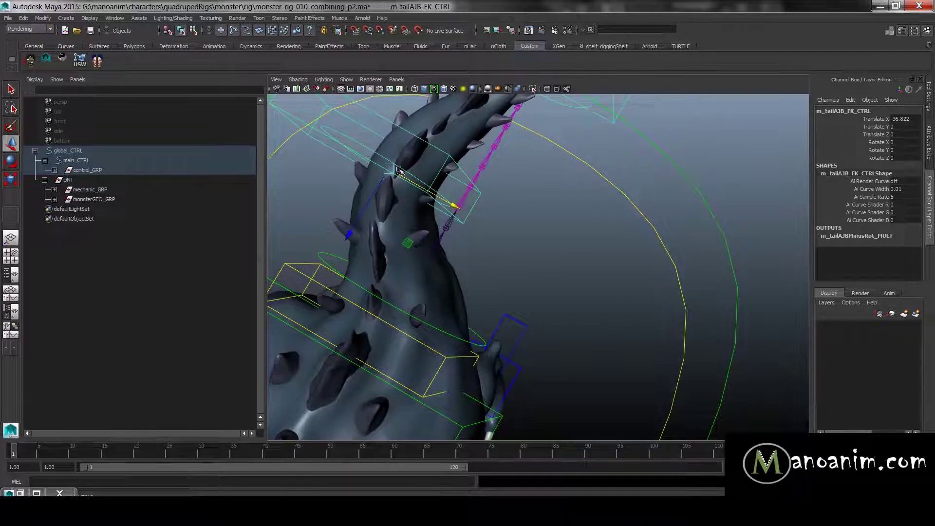
# Move m_tailAJB_IKDriver_CTRL to a Translate X of about 99 and examine the tail's bend
pyautogui.click(365, 147)
pyautogui.moveTo(440, 197); pyautogui.dragTo(663, 272)
pyautogui.keyDown('alt'); pyautogui.moveTo(596, 244); pyautogui.dragTo(304, 245); pyautogui.keyUp('alt')
pyautogui.keyDown('alt'); pyautogui.moveTo(439, 348); pyautogui.dragTo(560, 306); pyautogui.keyUp('alt')
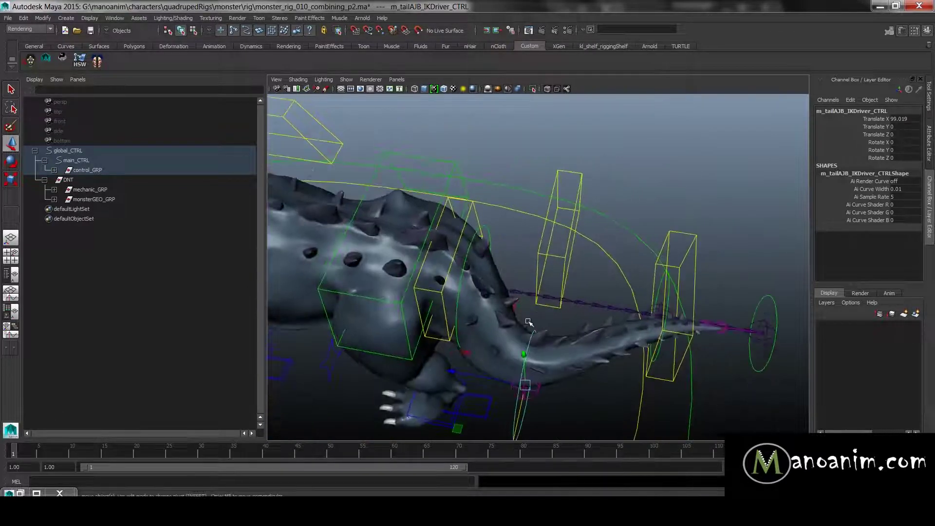
# Select the displaced tail controls together, reset their Translate X, Y and Z to 0, and clear the selection
pyautogui.click(574, 253)
pyautogui.moveTo(537, 334); pyautogui.dragTo(567, 269)
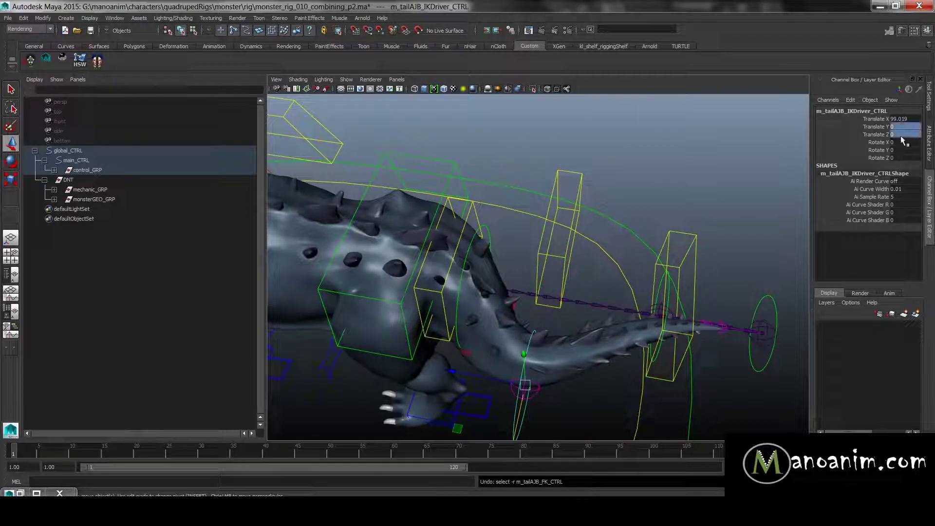
pyautogui.click(566, 255)
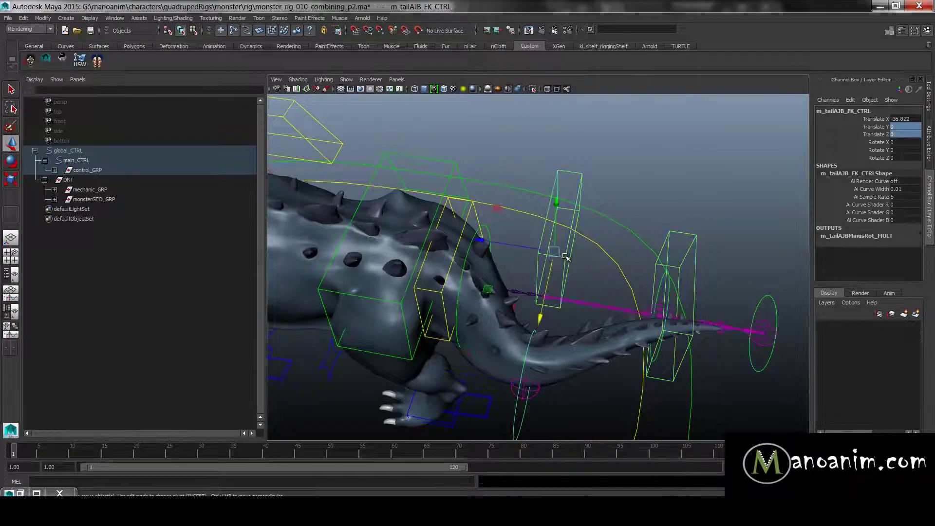
pyautogui.hotkey('ctrl', 'z')
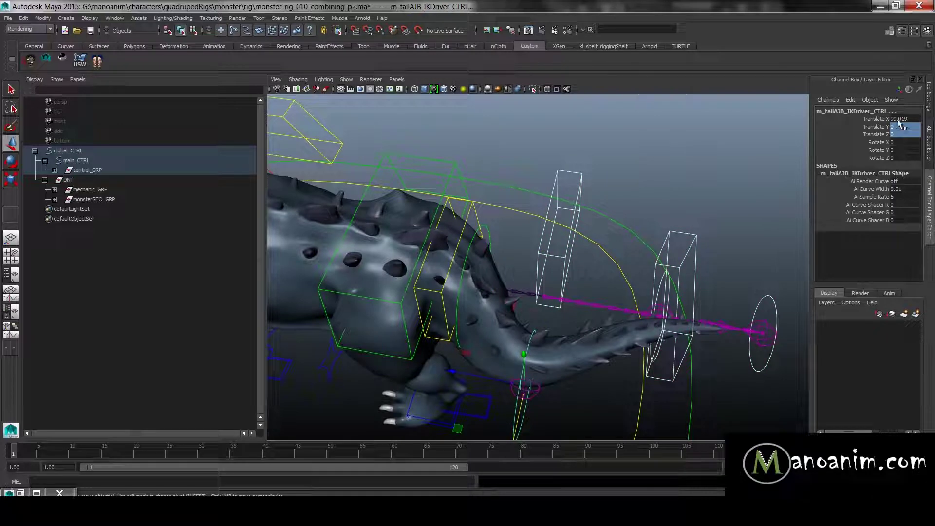
pyautogui.moveTo(899, 121); pyautogui.dragTo(904, 135)
pyautogui.write('0')
pyautogui.press('Return')
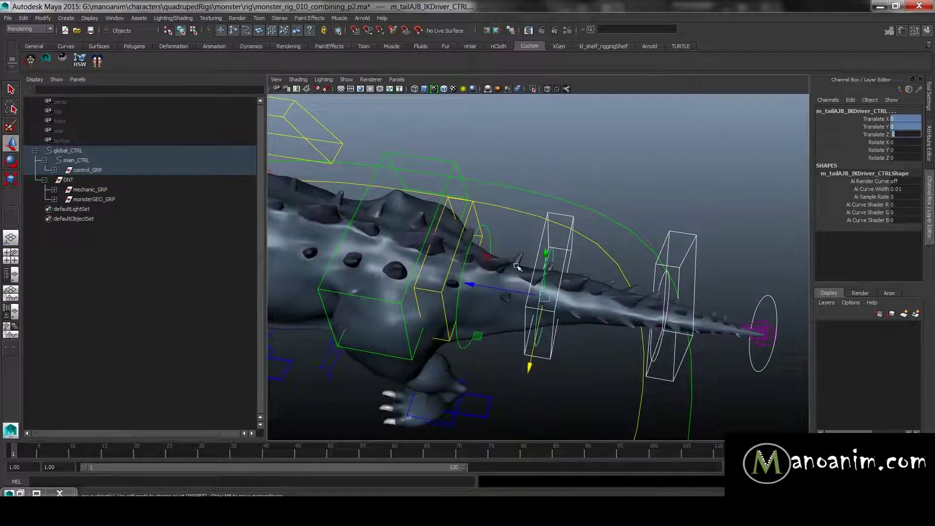
pyautogui.click(621, 195)
# Test moving a control near the tail's tip, and undo the move
pyautogui.keyDown('alt'); pyautogui.moveTo(620, 194); pyautogui.dragTo(689, 181); pyautogui.keyUp('alt')
pyautogui.keyDown('alt'); pyautogui.moveTo(689, 180); pyautogui.dragTo(736, 228, button='right'); pyautogui.keyUp('alt')
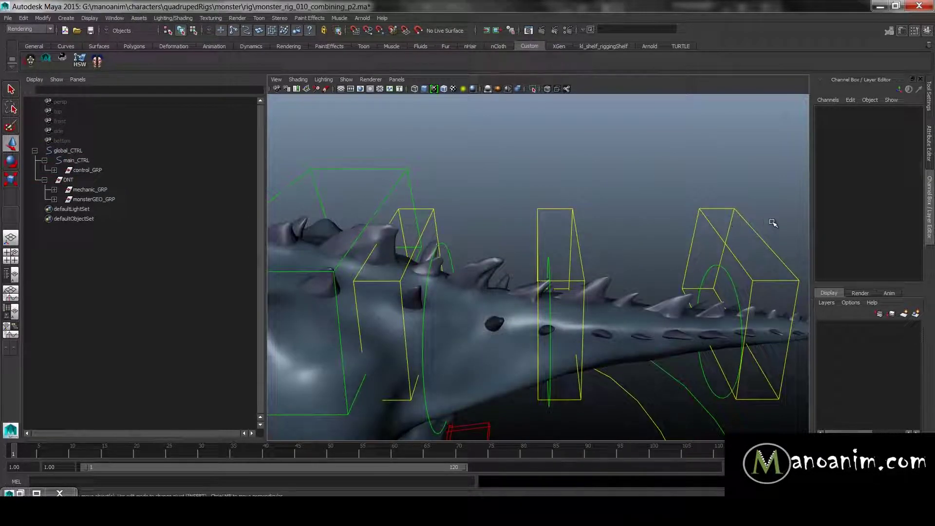
pyautogui.moveTo(773, 223); pyautogui.dragTo(734, 235)
pyautogui.keyDown('alt'); pyautogui.moveTo(611, 202); pyautogui.dragTo(541, 244, button='right'); pyautogui.keyUp('alt')
pyautogui.keyDown('alt'); pyautogui.moveTo(540, 253); pyautogui.dragTo(507, 228, button='middle'); pyautogui.keyUp('alt')
pyautogui.keyDown('alt'); pyautogui.moveTo(633, 248); pyautogui.dragTo(724, 259, button='right'); pyautogui.keyUp('alt')
pyautogui.moveTo(726, 257); pyautogui.dragTo(787, 242)
pyautogui.moveTo(760, 288); pyautogui.dragTo(708, 409)
pyautogui.hotkey('ctrl', 'z')
# Test the tail's bend with m_tailAJC_IKDriver_CTRL moved along X, undo the moves and clear the selection
pyautogui.click(625, 314)
pyautogui.moveTo(625, 330); pyautogui.dragTo(659, 448)
pyautogui.keyDown('alt'); pyautogui.moveTo(637, 234); pyautogui.dragTo(719, 358); pyautogui.keyUp('alt')
pyautogui.moveTo(692, 413); pyautogui.dragTo(475, 150)
pyautogui.hotkey('ctrl', 'z')
pyautogui.hotkey('ctrl', 'z')
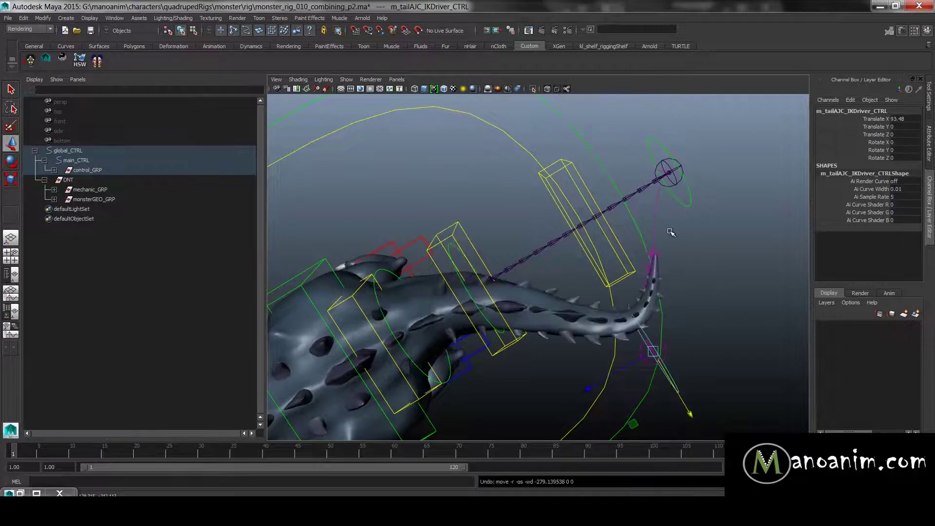
pyautogui.click(743, 245)
# Examine the whole creature and its controls from above and from the side
pyautogui.scroll(-4, 731, 249)
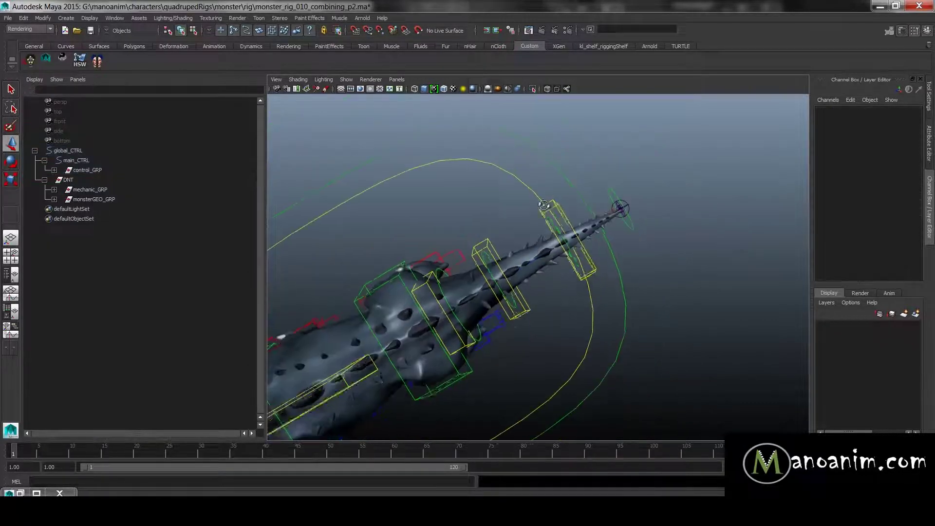
pyautogui.keyDown('alt'); pyautogui.moveTo(477, 283); pyautogui.dragTo(392, 202); pyautogui.keyUp('alt')
pyautogui.scroll(-4, 487, 233)
pyautogui.keyDown('alt'); pyautogui.moveTo(527, 250); pyautogui.dragTo(601, 230, button='middle'); pyautogui.keyUp('alt')
pyautogui.scroll(4, 555, 209)
pyautogui.keyDown('alt'); pyautogui.moveTo(601, 231); pyautogui.dragTo(534, 191); pyautogui.keyUp('alt')
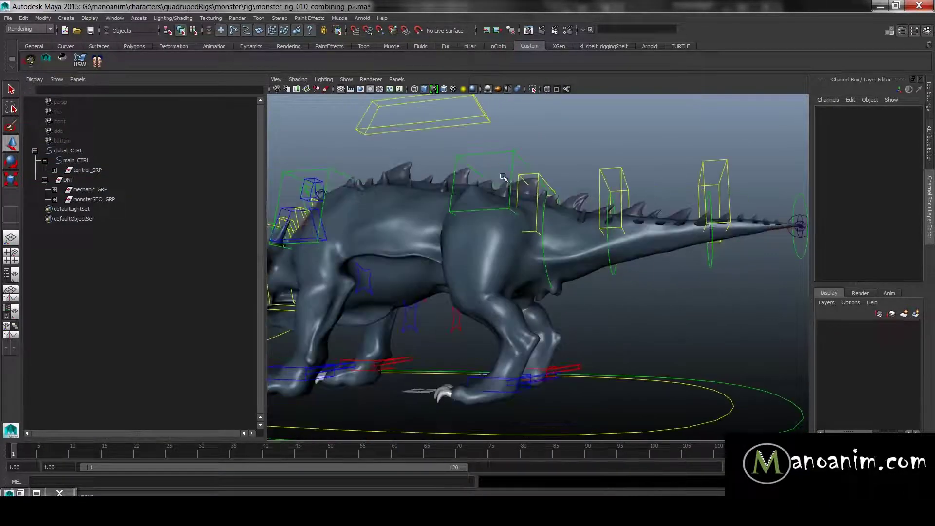
pyautogui.scroll(2, 506, 171)
pyautogui.keyDown('alt'); pyautogui.moveTo(468, 201); pyautogui.dragTo(444, 199, button='middle'); pyautogui.keyUp('alt')
pyautogui.scroll(-3, 442, 220)
pyautogui.keyDown('alt'); pyautogui.moveTo(440, 259); pyautogui.dragTo(440, 252); pyautogui.keyUp('alt')
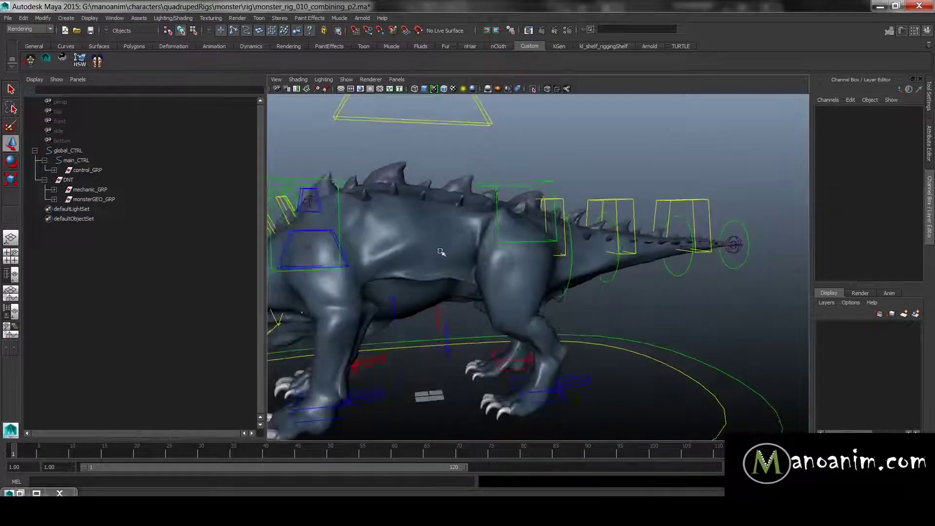
# Check the channels of l_legHindPoleV_CTRL and l_legFrontPoleV_CTRL, and view the legs from the other side
pyautogui.click(441, 331)
pyautogui.press('f')
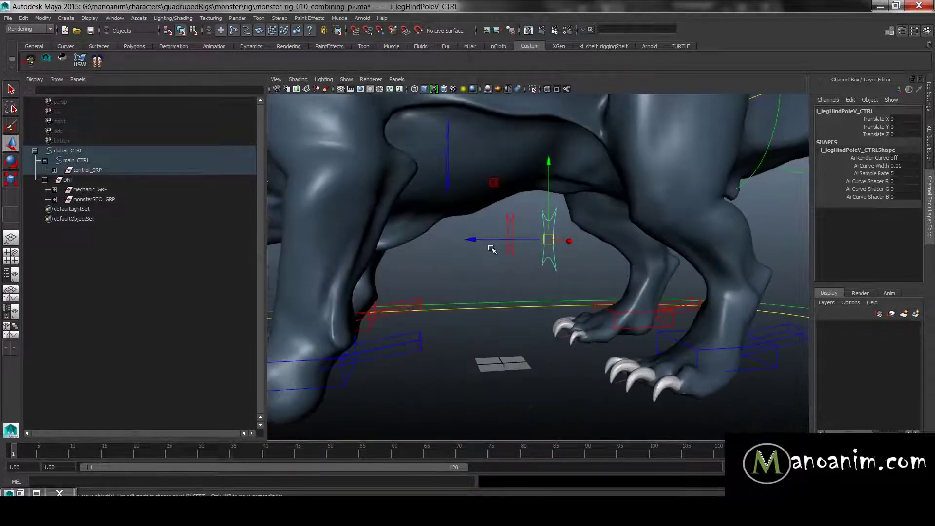
pyautogui.keyDown('shift'); pyautogui.moveTo(544, 241); pyautogui.dragTo(546, 241); pyautogui.keyUp('shift')
pyautogui.keyDown('alt'); pyautogui.moveTo(495, 216); pyautogui.dragTo(505, 228, button='middle'); pyautogui.keyUp('alt')
pyautogui.keyDown('alt'); pyautogui.moveTo(504, 228); pyautogui.dragTo(679, 280); pyautogui.keyUp('alt')
pyautogui.click(519, 315)
pyautogui.scroll(1, 678, 281)
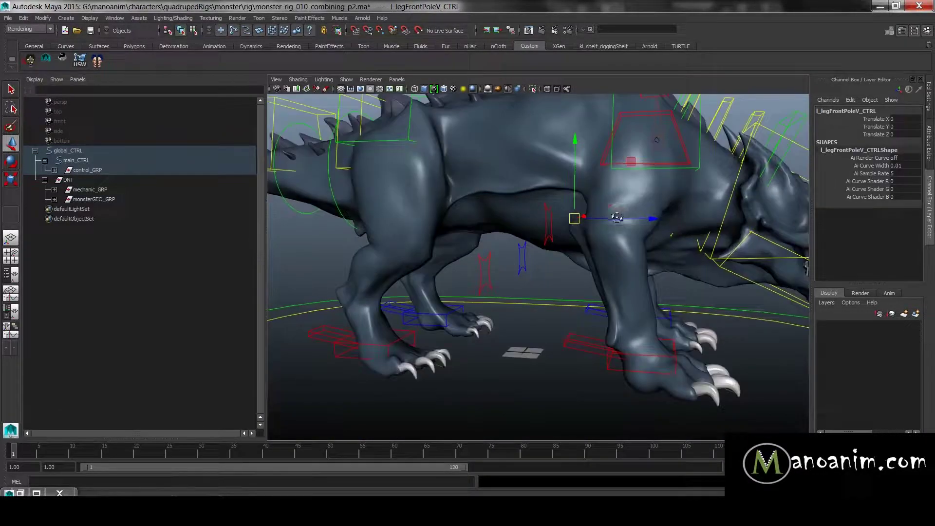
pyautogui.keyDown('alt'); pyautogui.moveTo(615, 215); pyautogui.dragTo(593, 204); pyautogui.keyUp('alt')
pyautogui.keyDown('alt'); pyautogui.moveTo(593, 205); pyautogui.dragTo(501, 251, button='right'); pyautogui.keyUp('alt')
pyautogui.keyDown('alt'); pyautogui.moveTo(501, 250); pyautogui.dragTo(429, 269); pyautogui.keyUp('alt')
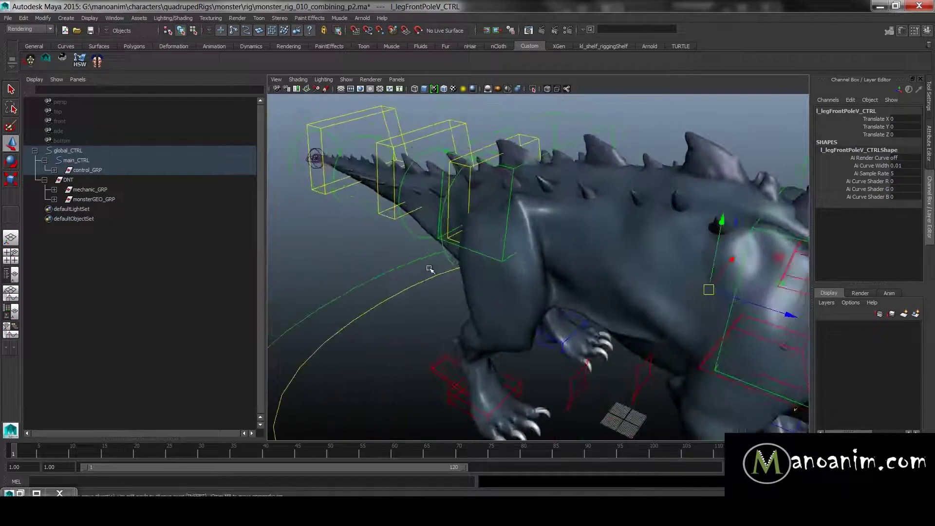
# Lock and hide the Scale X, Y, Z and Visibility channels of main_CTRL
pyautogui.click(369, 291)
pyautogui.keyDown('alt'); pyautogui.moveTo(391, 269); pyautogui.dragTo(557, 219, button='middle'); pyautogui.keyUp('alt')
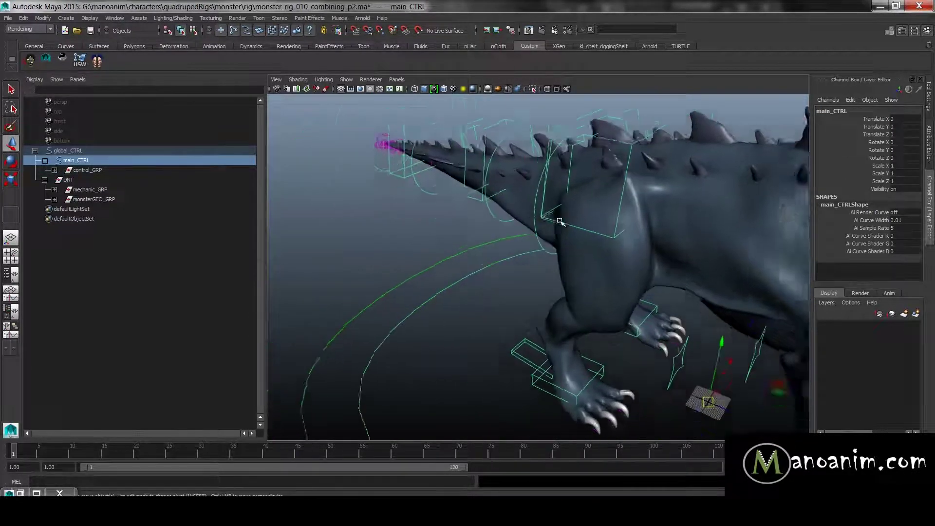
pyautogui.scroll(1, 557, 220)
pyautogui.moveTo(875, 166); pyautogui.dragTo(877, 190)
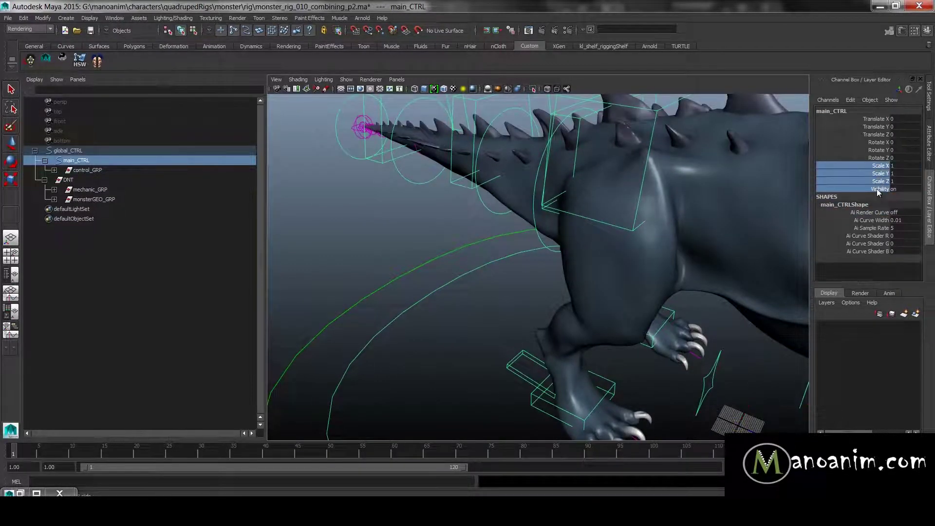
pyautogui.rightClick(883, 175)
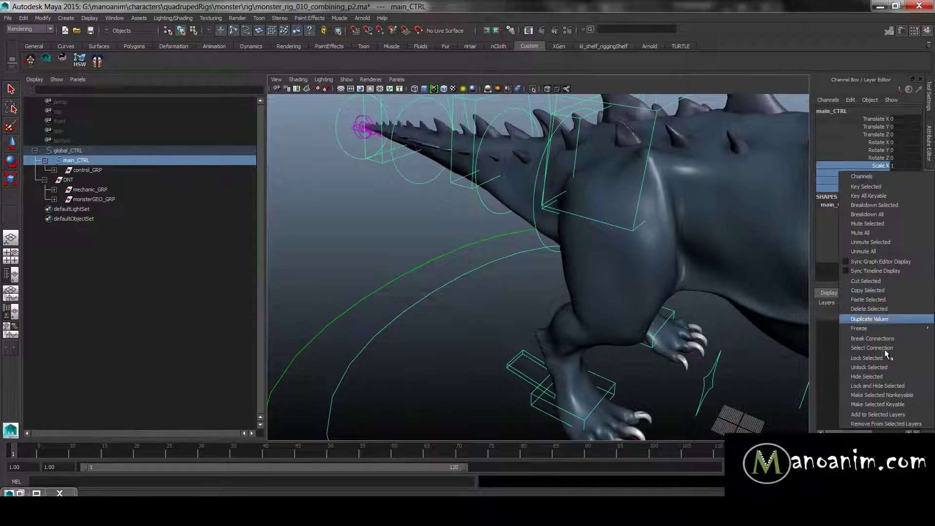
pyautogui.click(887, 387)
pyautogui.scroll(-2, 537, 217)
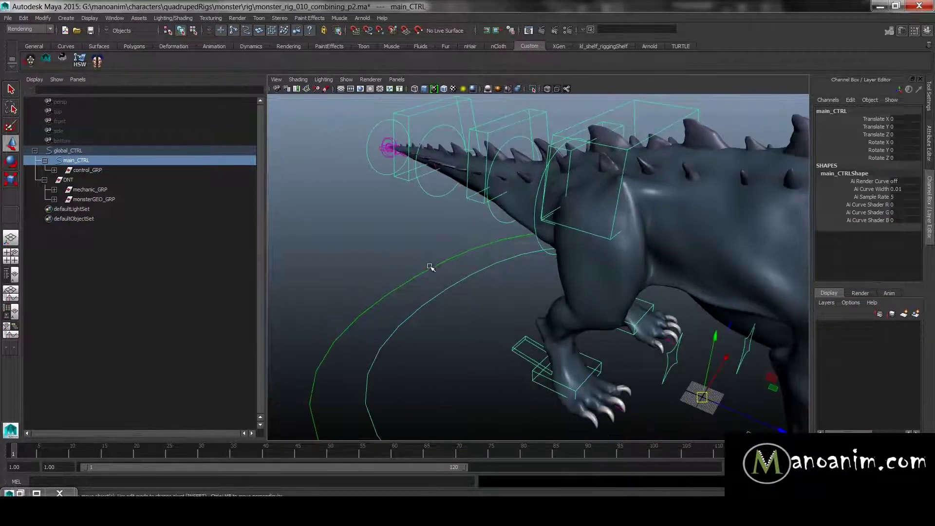
# Lock and hide the Scale X, Y, Z and Visibility channels of global_CTRL, and clear the selection
pyautogui.press('Up')
pyautogui.moveTo(899, 191); pyautogui.dragTo(875, 174)
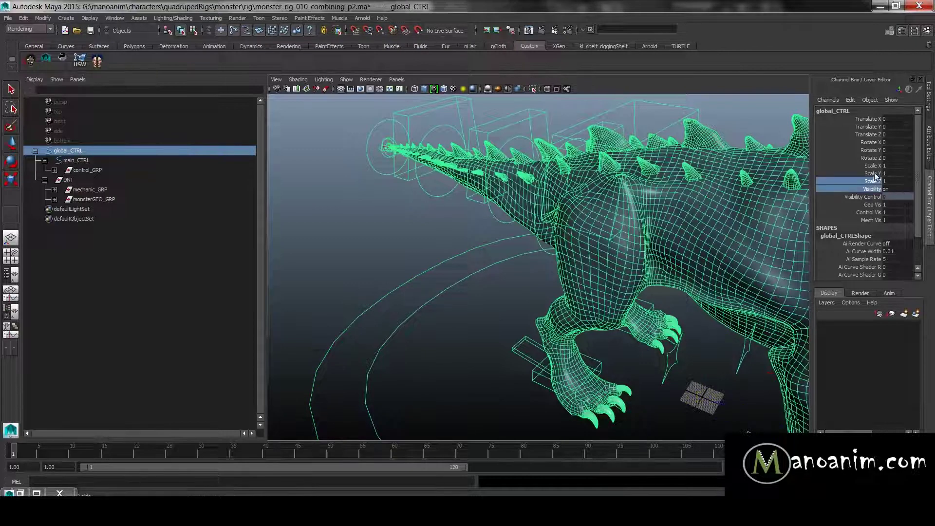
pyautogui.rightClick(876, 168)
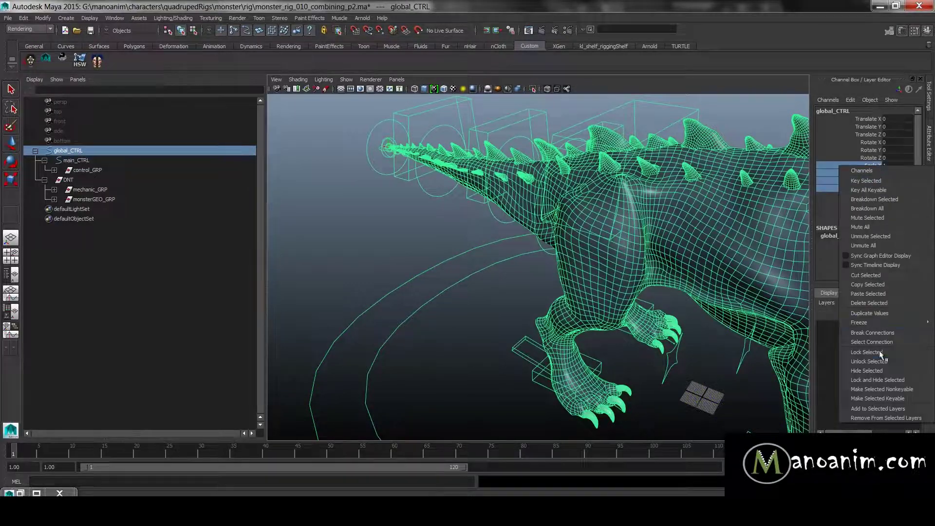
pyautogui.click(885, 375)
pyautogui.keyDown('alt'); pyautogui.moveTo(588, 178); pyautogui.dragTo(507, 244, button='right'); pyautogui.keyUp('alt')
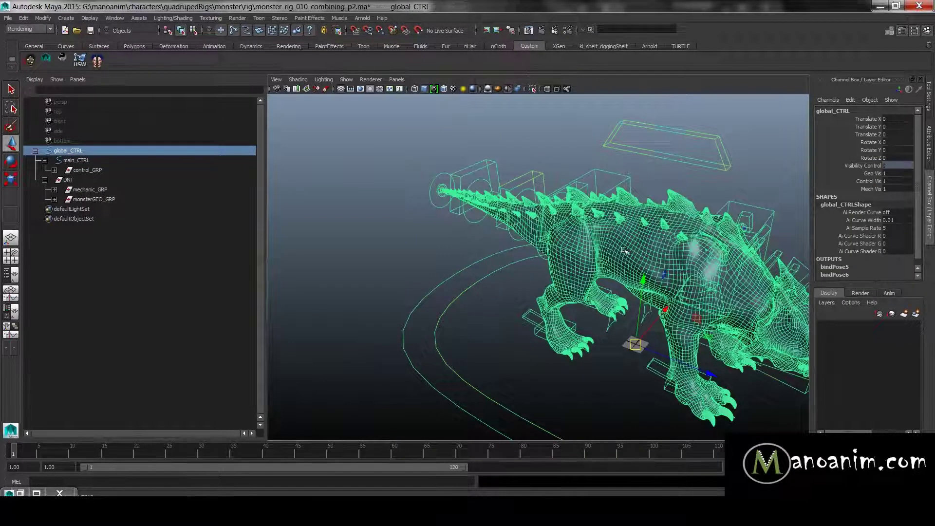
pyautogui.click(490, 304)
# Examine the whole creature and its controls from the front and from the side
pyautogui.moveTo(490, 303)
pyautogui.keyDown('alt'); pyautogui.mouseDown()
pyautogui.moveTo(462, 225)
pyautogui.moveTo(296, 319)
pyautogui.moveTo(338, 370)
pyautogui.moveTo(349, 282)
pyautogui.moveTo(672, 356)
pyautogui.mouseUp(); pyautogui.keyUp('alt')
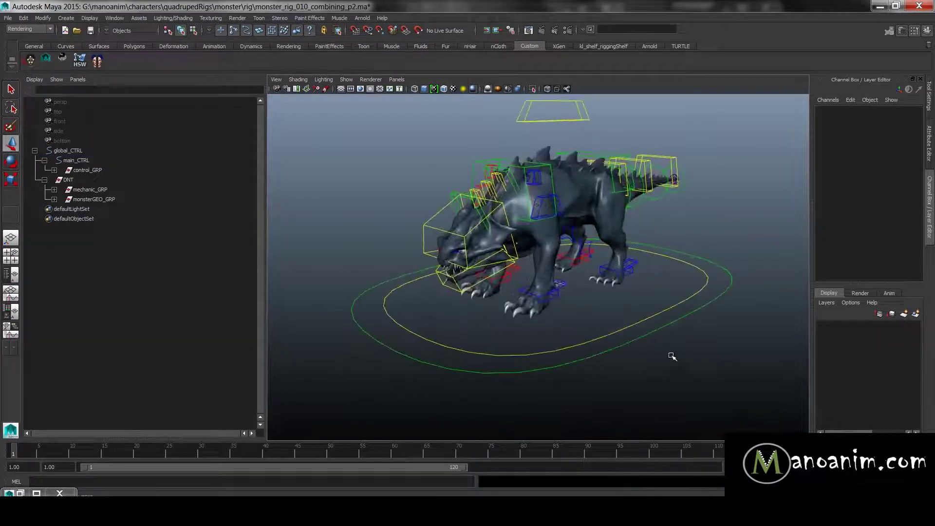
pyautogui.click(645, 332)
pyautogui.keyDown('alt'); pyautogui.moveTo(639, 281); pyautogui.dragTo(719, 228); pyautogui.keyUp('alt')
pyautogui.click(641, 245)
pyautogui.keyDown('alt'); pyautogui.moveTo(642, 245); pyautogui.dragTo(598, 217); pyautogui.keyUp('alt')
pyautogui.keyDown('alt'); pyautogui.moveTo(618, 224); pyautogui.dragTo(698, 239, button='right'); pyautogui.keyUp('alt')
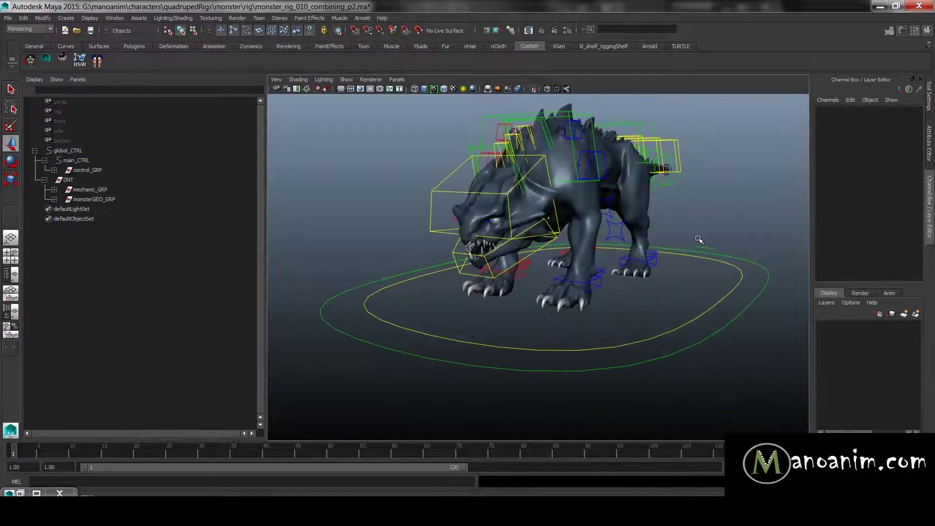
pyautogui.keyDown('alt'); pyautogui.moveTo(689, 197); pyautogui.dragTo(516, 213); pyautogui.keyUp('alt')
pyautogui.keyDown('alt'); pyautogui.moveTo(500, 207); pyautogui.dragTo(605, 239, button='right'); pyautogui.keyUp('alt')
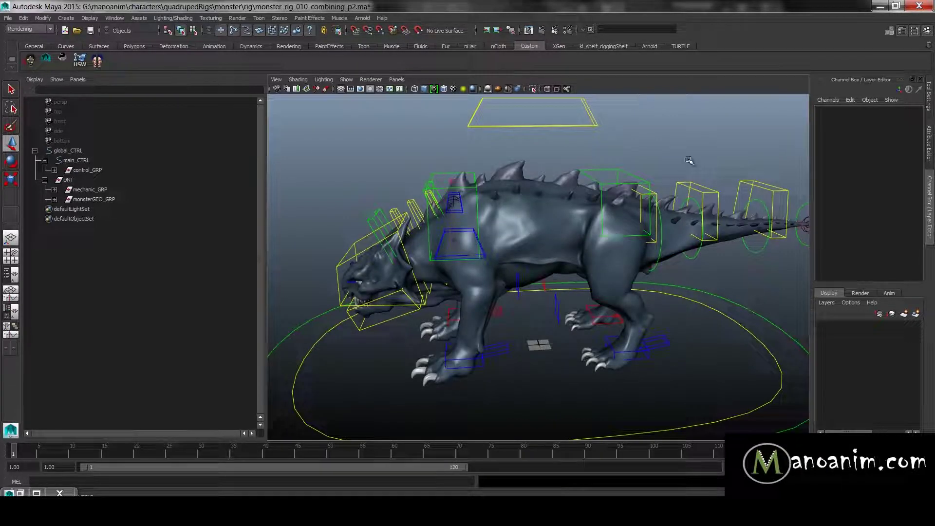
# Check the remaining channels of global_CTRL and main_CTRL, and clear the selection
pyautogui.click(800, 344)
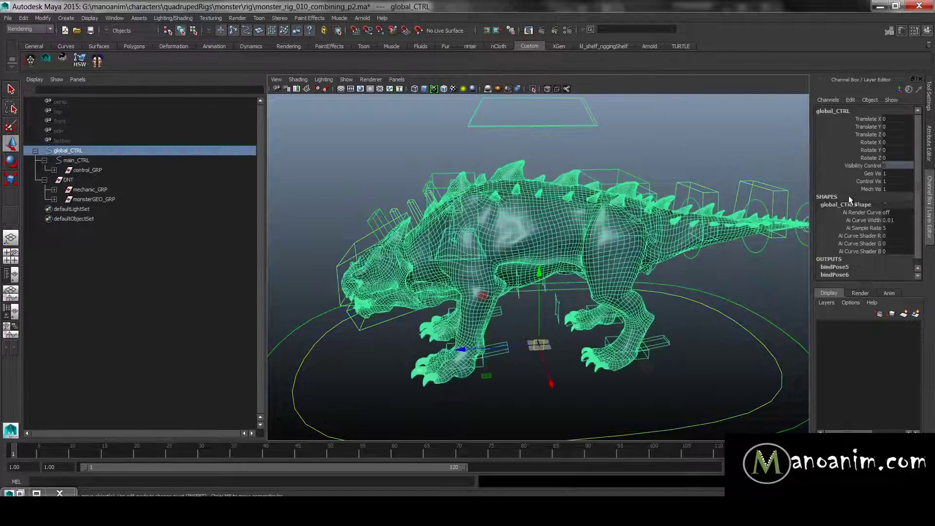
pyautogui.click(676, 279)
pyautogui.keyDown('alt'); pyautogui.moveTo(676, 280); pyautogui.dragTo(624, 267, button='right'); pyautogui.keyUp('alt')
pyautogui.keyDown('alt'); pyautogui.moveTo(624, 267); pyautogui.dragTo(659, 273); pyautogui.keyUp('alt')
pyautogui.keyDown('alt'); pyautogui.moveTo(667, 277); pyautogui.dragTo(663, 269, button='middle'); pyautogui.keyUp('alt')
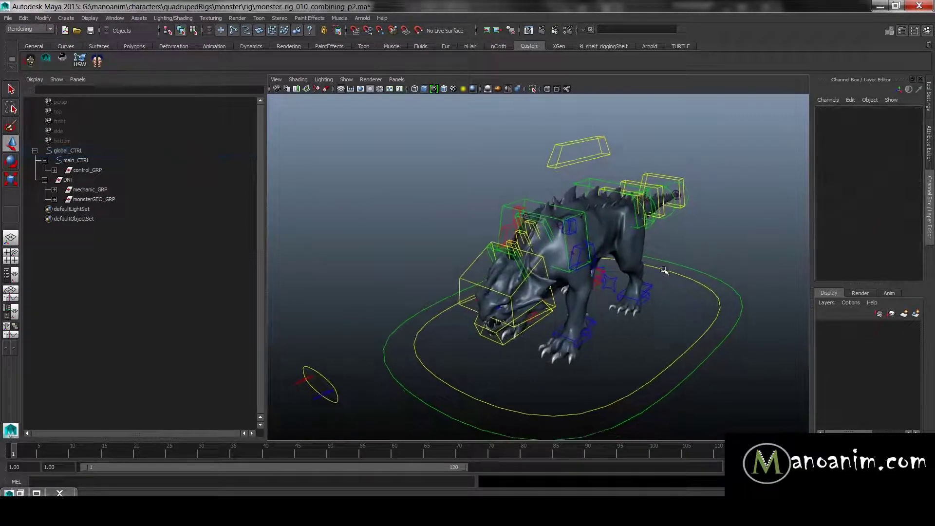
pyautogui.keyDown('alt'); pyautogui.moveTo(663, 270); pyautogui.dragTo(743, 290, button='right'); pyautogui.keyUp('alt')
pyautogui.click(758, 283)
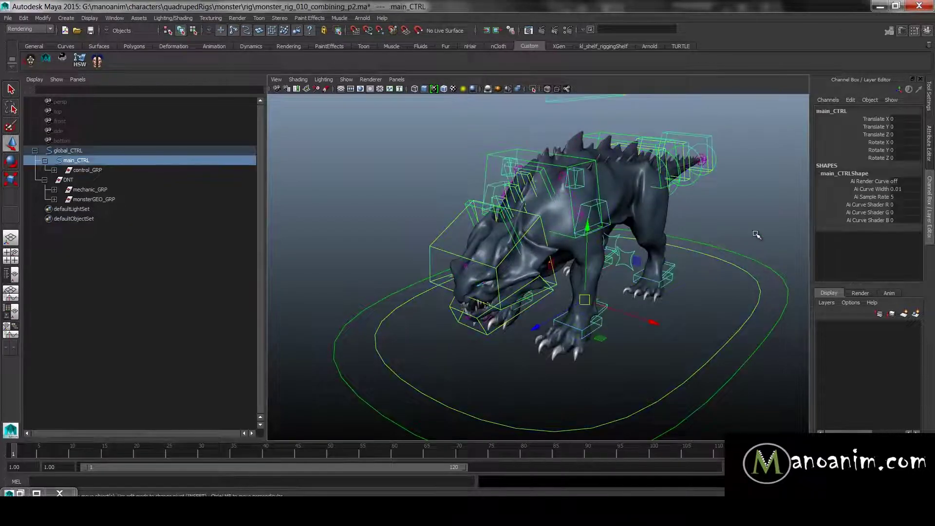
pyautogui.click(762, 207)
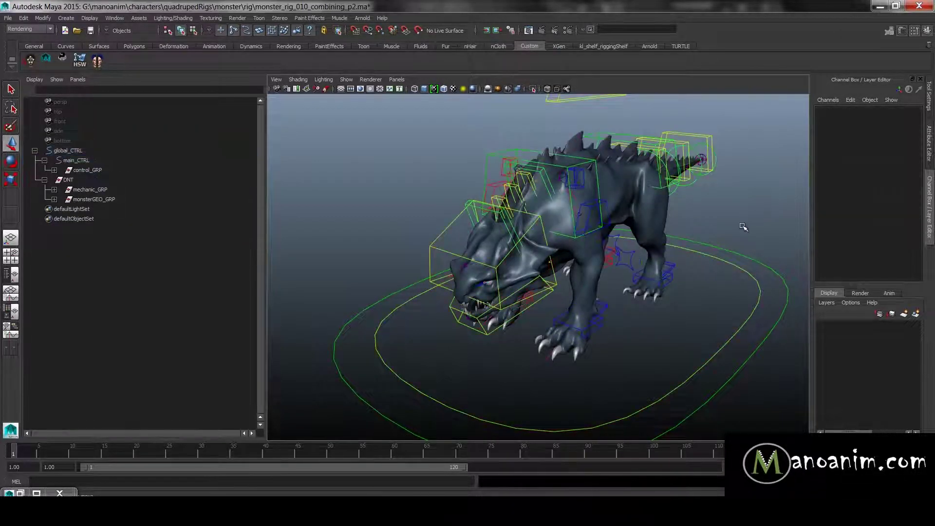
# Review the finished rig from several angles, including the legs and feet up close
pyautogui.keyDown('alt'); pyautogui.moveTo(730, 206); pyautogui.dragTo(710, 206); pyautogui.keyUp('alt')
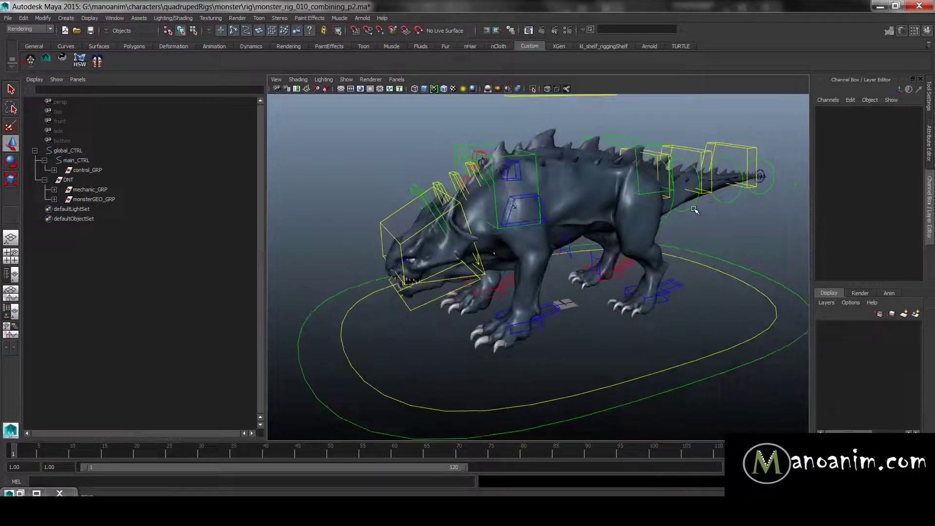
pyautogui.keyDown('alt'); pyautogui.moveTo(696, 210); pyautogui.dragTo(609, 211, button='right'); pyautogui.keyUp('alt')
pyautogui.keyDown('alt'); pyautogui.moveTo(610, 211); pyautogui.dragTo(716, 206); pyautogui.keyUp('alt')
pyautogui.keyDown('alt'); pyautogui.moveTo(662, 216); pyautogui.dragTo(657, 226); pyautogui.keyUp('alt')
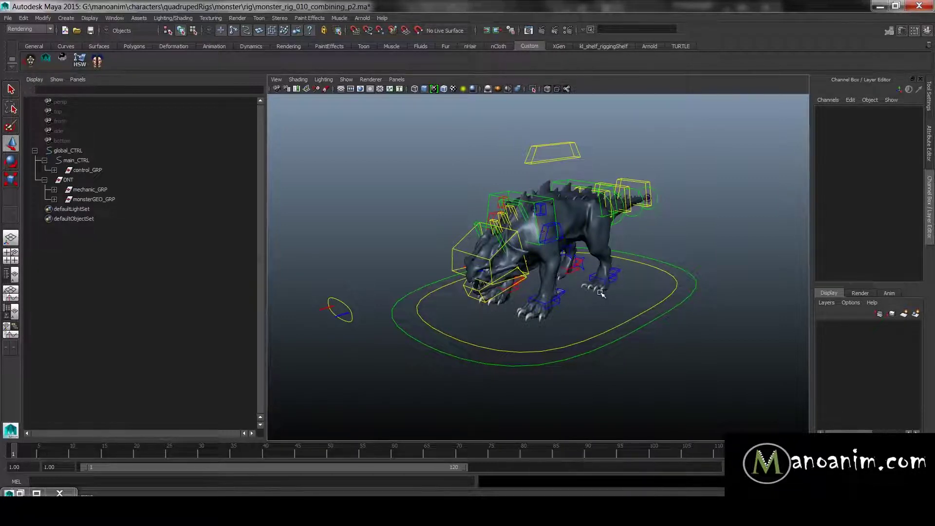
pyautogui.keyDown('alt'); pyautogui.moveTo(565, 277); pyautogui.dragTo(631, 312, button='right'); pyautogui.keyUp('alt')
pyautogui.keyDown('alt'); pyautogui.moveTo(630, 312); pyautogui.dragTo(591, 293, button='middle'); pyautogui.keyUp('alt')
pyautogui.keyDown('alt'); pyautogui.moveTo(591, 292); pyautogui.dragTo(479, 291); pyautogui.keyUp('alt')
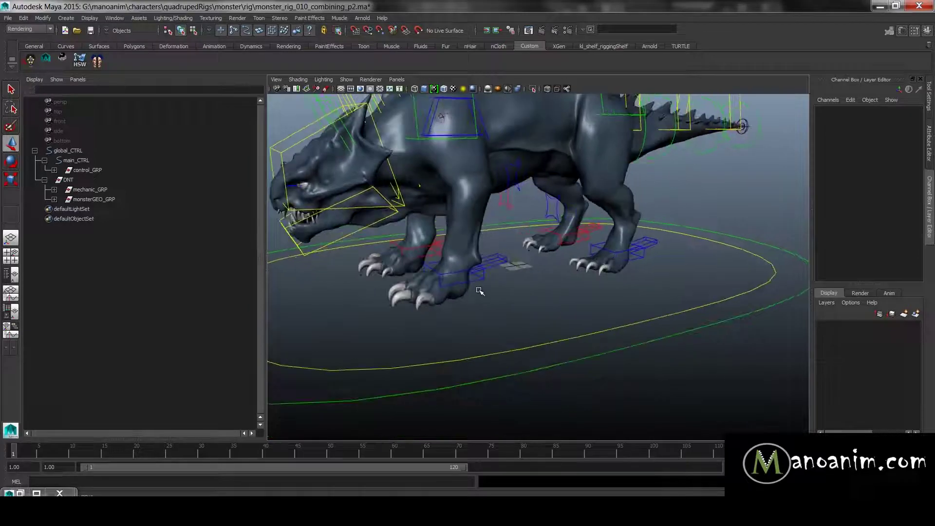
pyautogui.keyDown('alt'); pyautogui.moveTo(521, 216); pyautogui.dragTo(553, 274); pyautogui.keyUp('alt')
pyautogui.keyDown('alt'); pyautogui.moveTo(730, 285); pyautogui.dragTo(592, 281, button='right'); pyautogui.keyUp('alt')
pyautogui.keyDown('alt'); pyautogui.moveTo(592, 282); pyautogui.dragTo(601, 260); pyautogui.keyUp('alt')
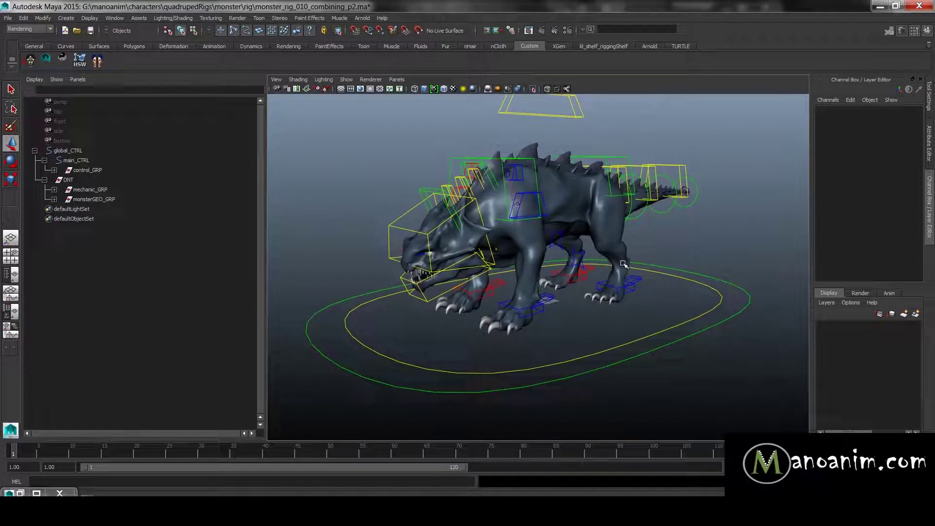
pyautogui.keyDown('alt'); pyautogui.moveTo(690, 228); pyautogui.dragTo(669, 224); pyautogui.keyUp('alt')
pyautogui.keyDown('alt'); pyautogui.moveTo(704, 204); pyautogui.dragTo(714, 239, button='middle'); pyautogui.keyUp('alt')
pyautogui.moveTo(714, 238)
pyautogui.keyDown('alt'); pyautogui.mouseDown()
pyautogui.moveTo(695, 241)
pyautogui.moveTo(702, 225)
pyautogui.mouseUp(); pyautogui.keyUp('alt')
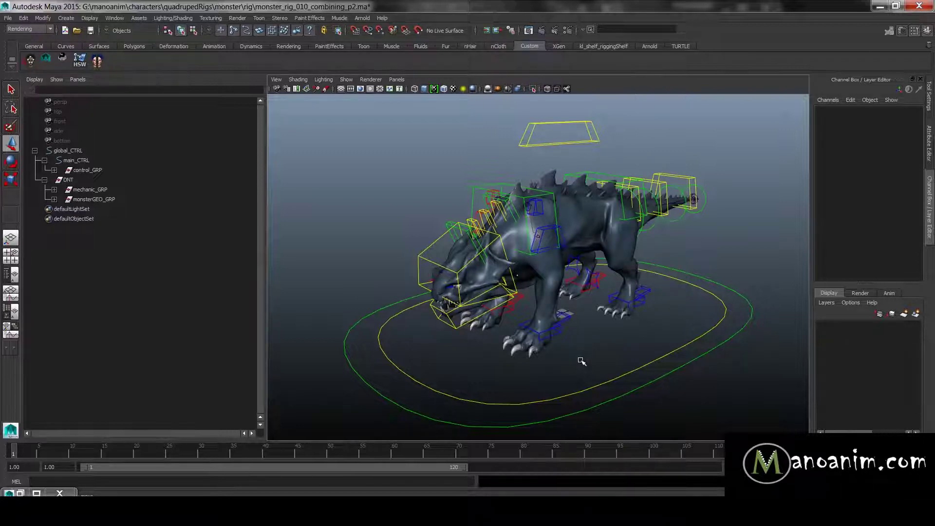
# Collapse the global_CTRL hierarchy in the outliner, check that control's channels, and clear the selection
pyautogui.click(35, 151)
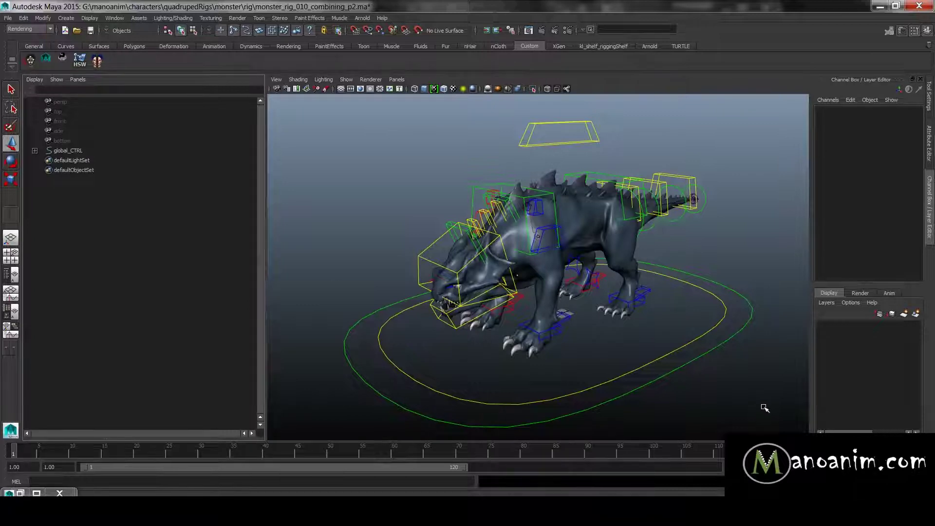
pyautogui.click(740, 329)
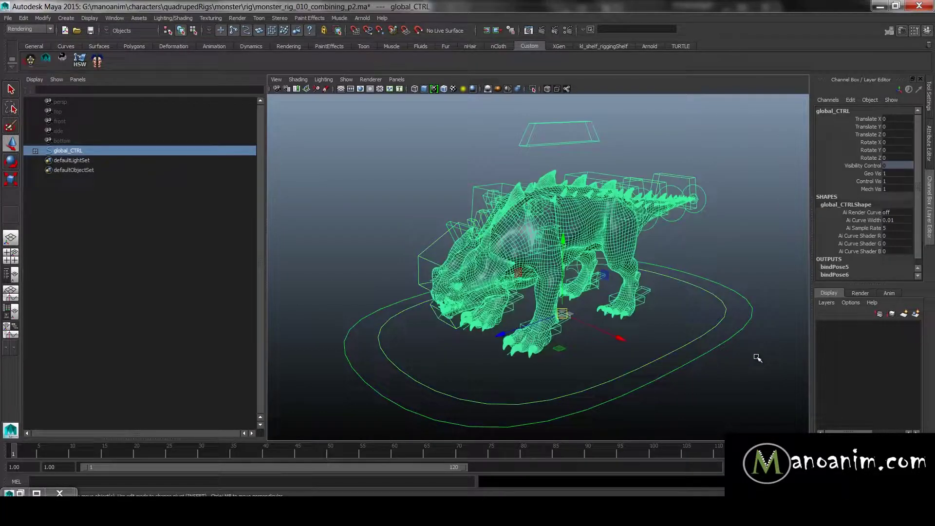
pyautogui.click(758, 358)
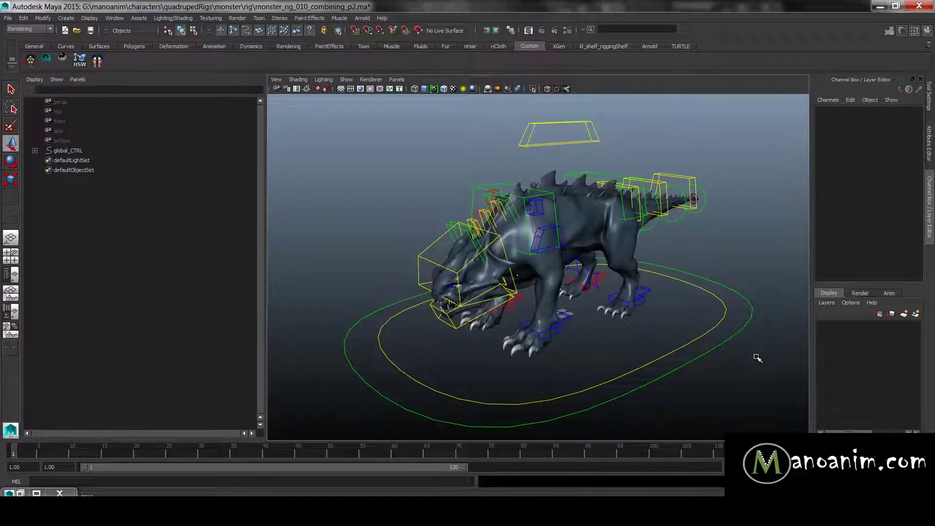
pyautogui.keyDown('alt'); pyautogui.moveTo(766, 374); pyautogui.dragTo(598, 276, button='right'); pyautogui.keyUp('alt')
pyautogui.keyDown('alt'); pyautogui.moveTo(597, 276); pyautogui.dragTo(621, 269); pyautogui.keyUp('alt')
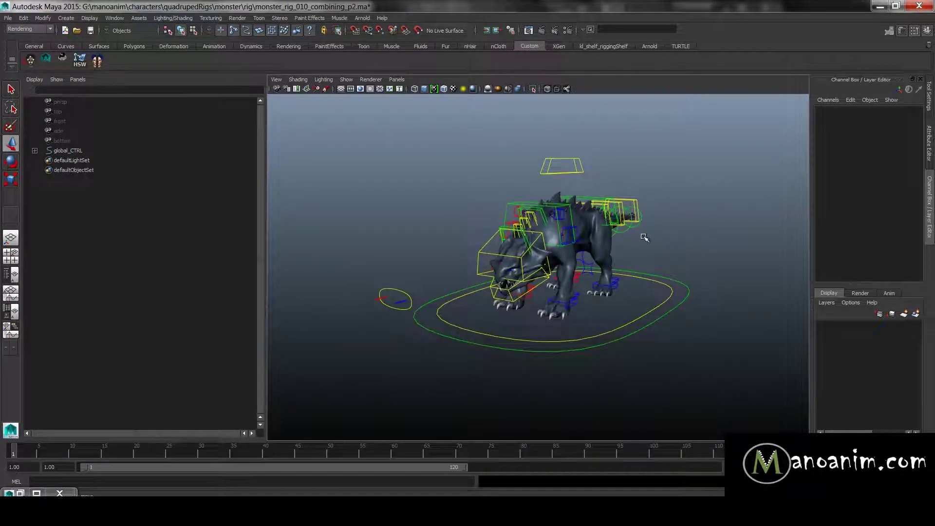
pyautogui.keyDown('alt'); pyautogui.moveTo(644, 237); pyautogui.dragTo(697, 267, button='right'); pyautogui.keyUp('alt')
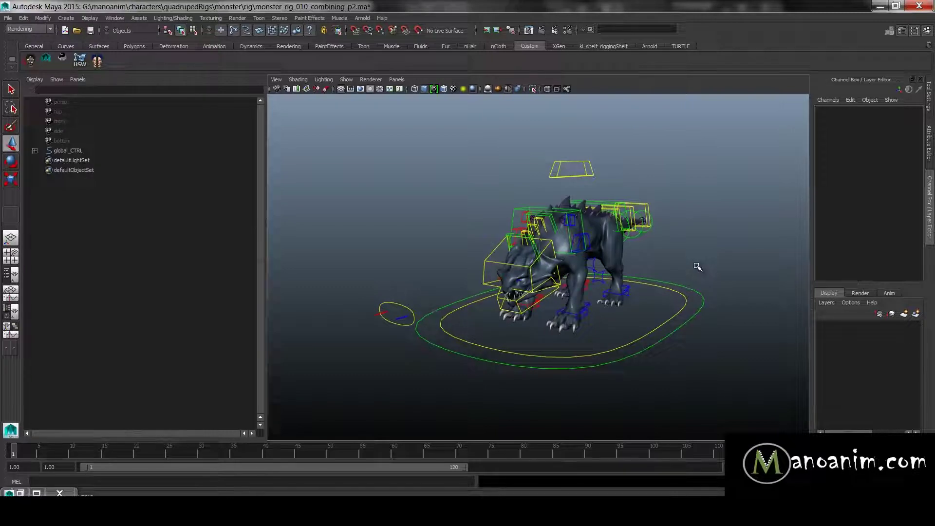